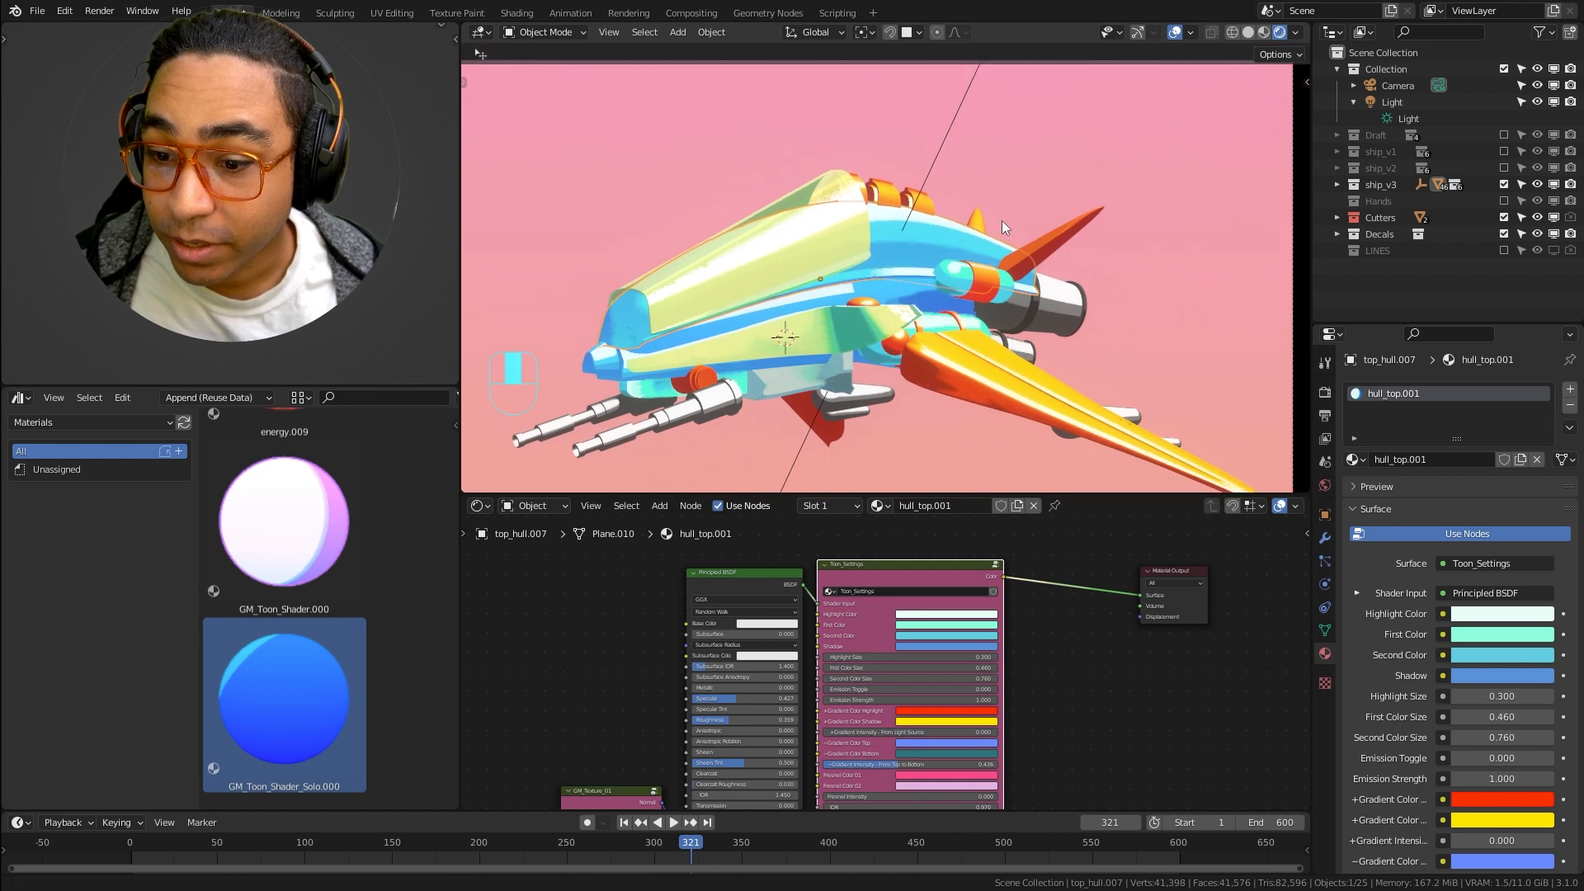
# Try moving and freely rotating the sun light above the ship
pyautogui.moveTo(985, 224); pyautogui.dragTo(988, 262, button='middle')
pyautogui.click(998, 160)
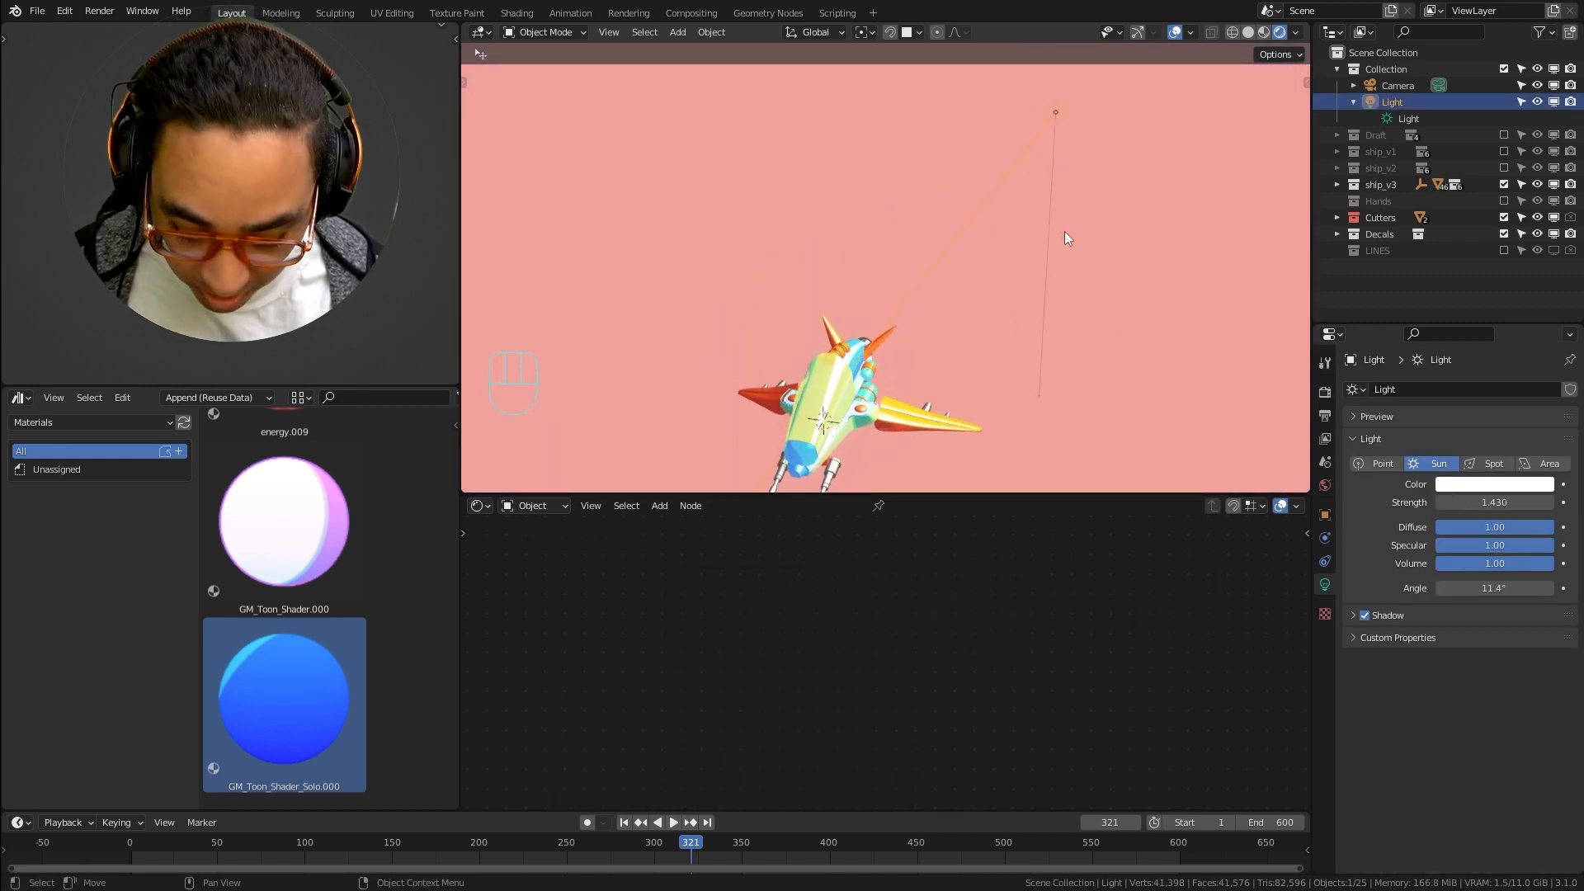
pyautogui.press('g')
pyautogui.rightClick(1042, 311)
pyautogui.press('r')
pyautogui.press('r')
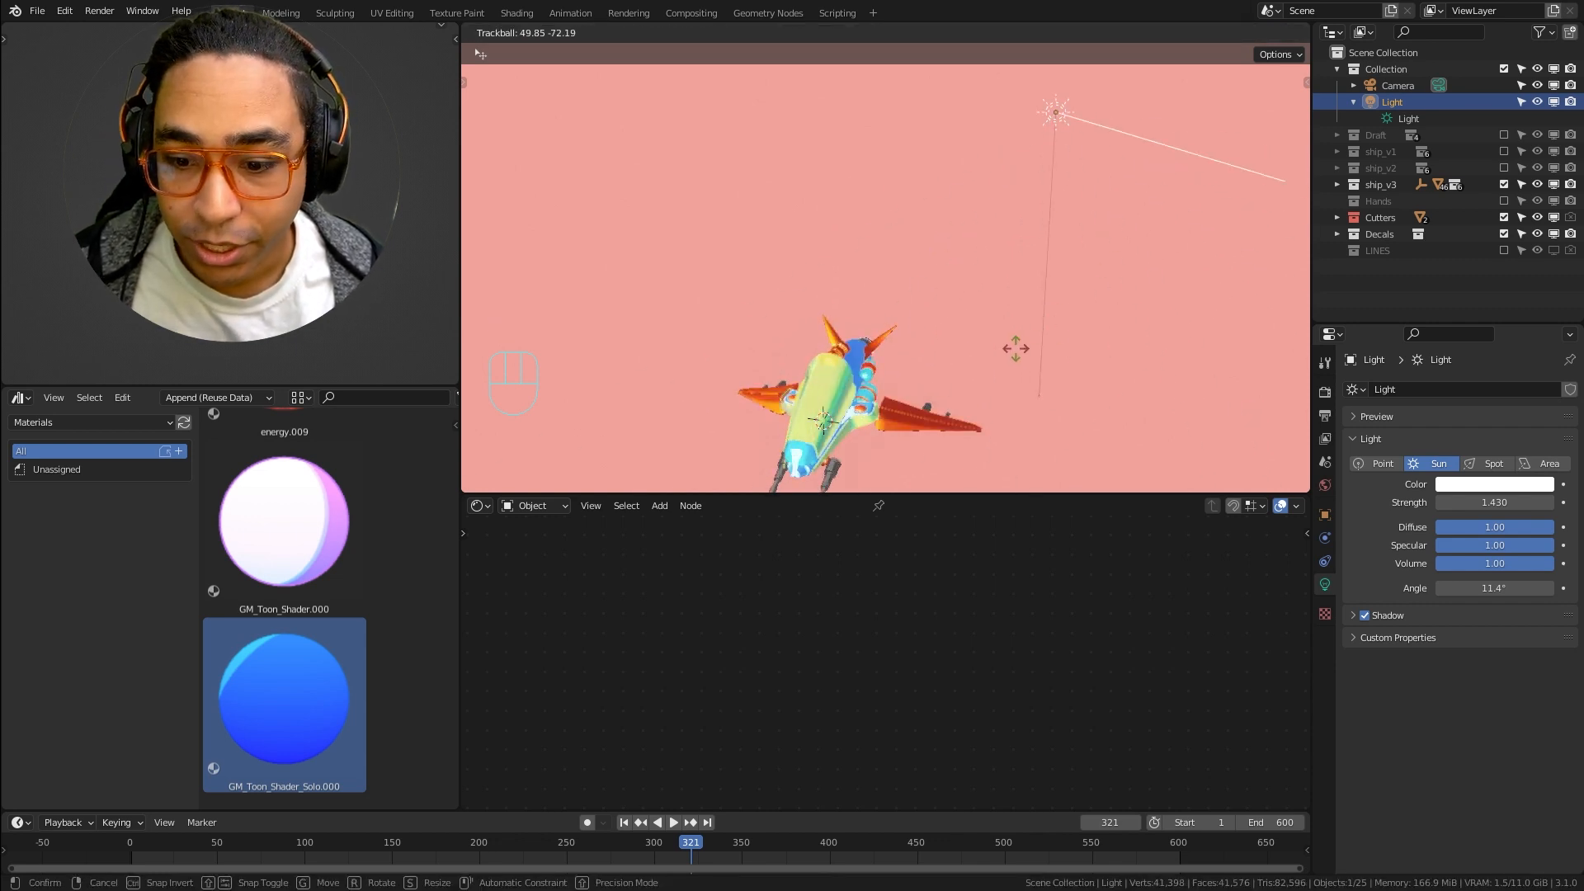
pyautogui.rightClick(962, 383)
# Hide the sun light in the viewport so that it no longer lights the ship
pyautogui.moveTo(962, 383); pyautogui.dragTo(850, 336, button='middle')
pyautogui.scroll(5, 849, 337)
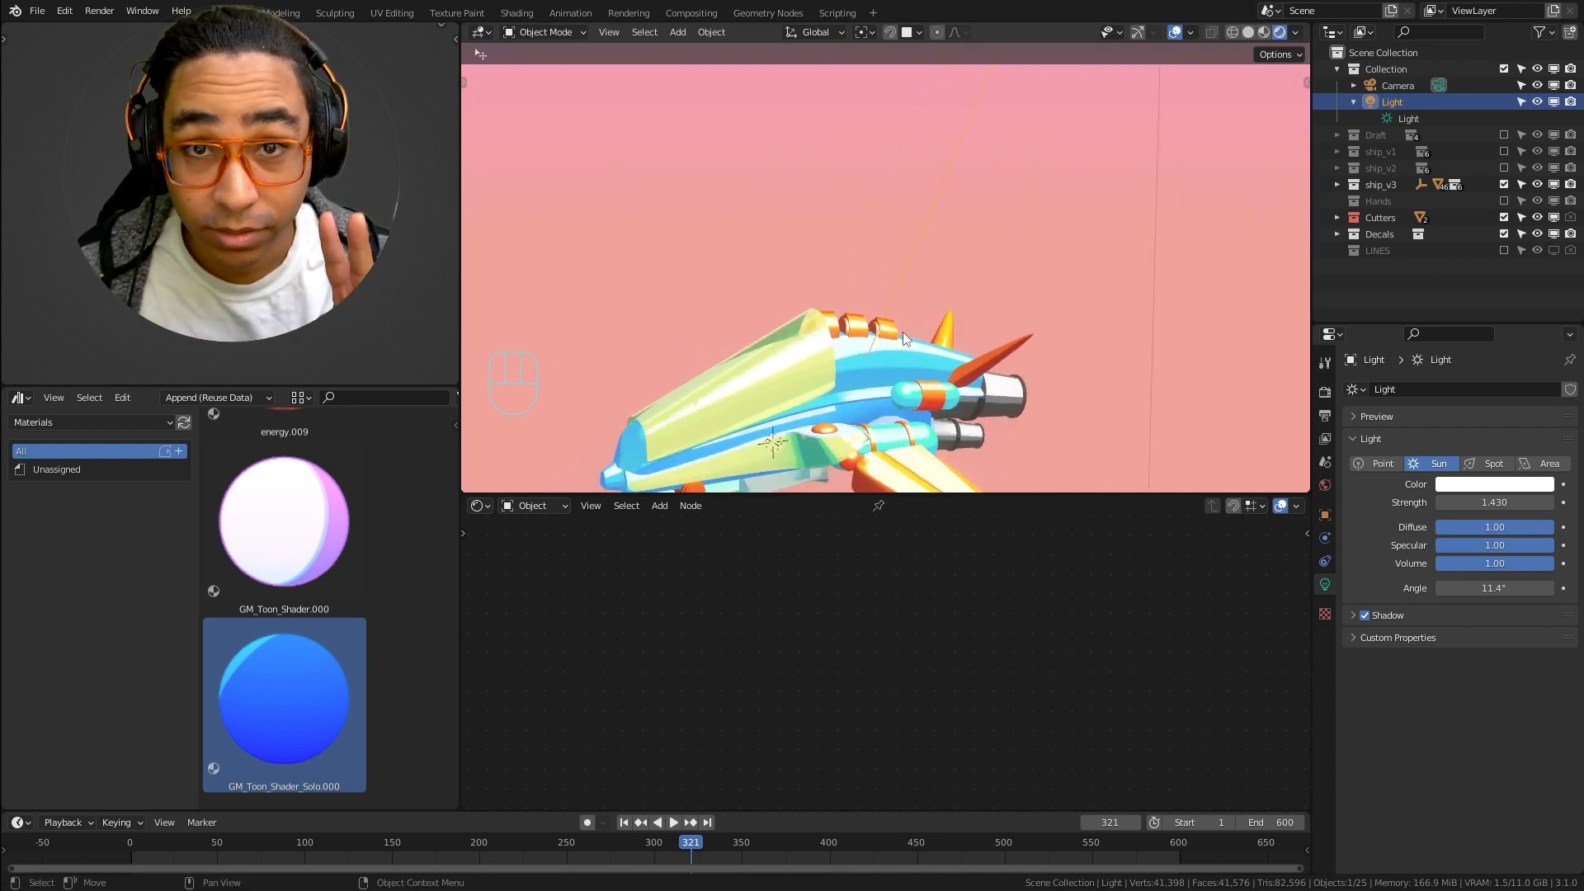
pyautogui.moveTo(902, 331); pyautogui.dragTo(968, 299, button='middle')
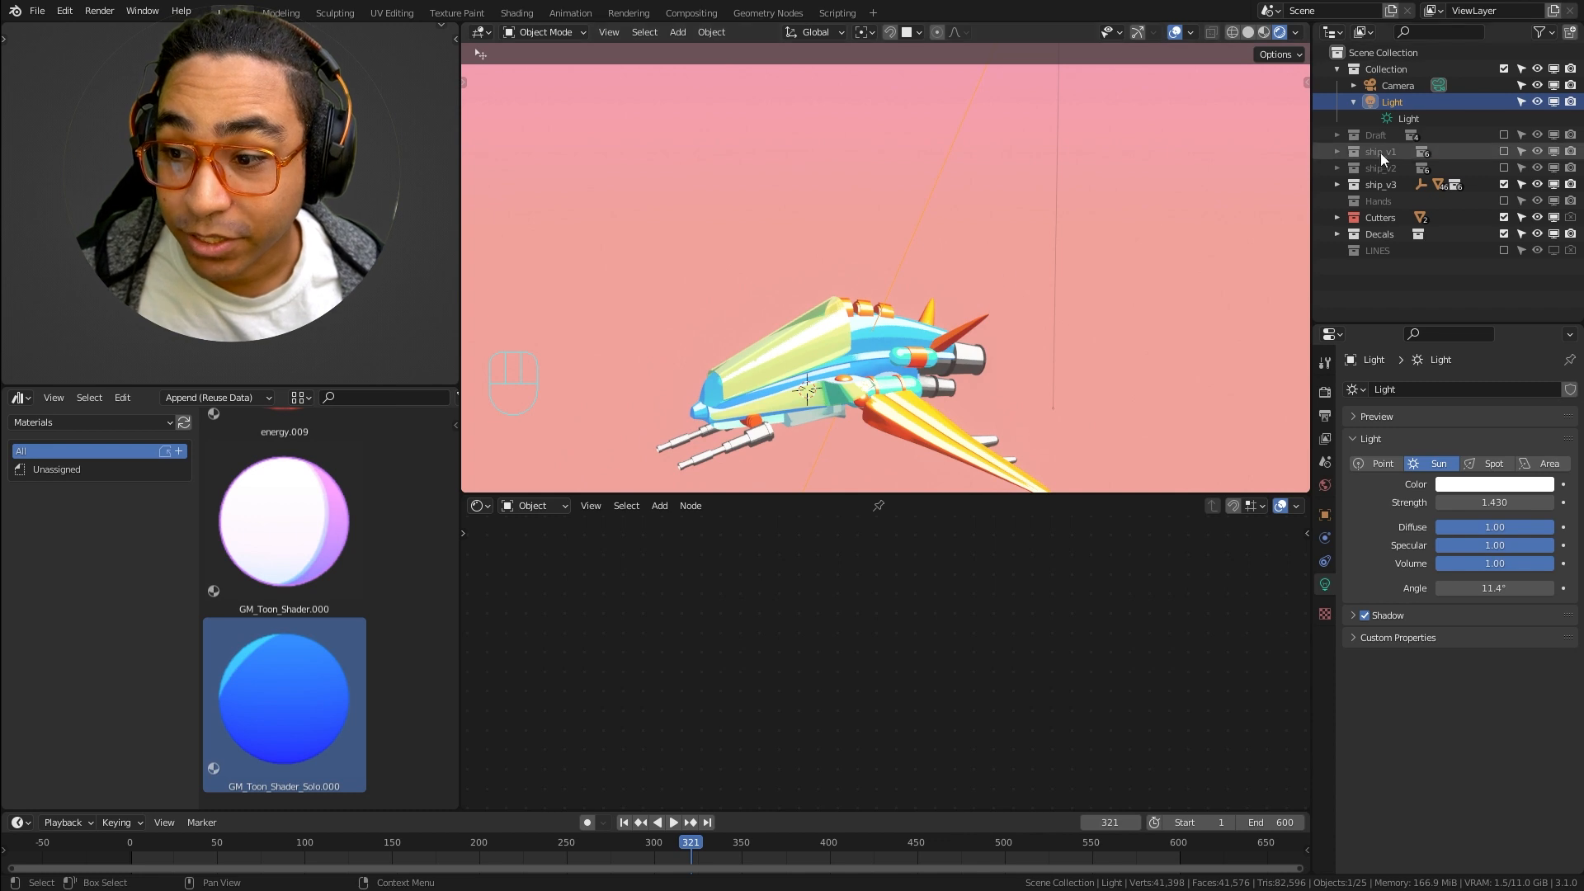
pyautogui.click(1536, 102)
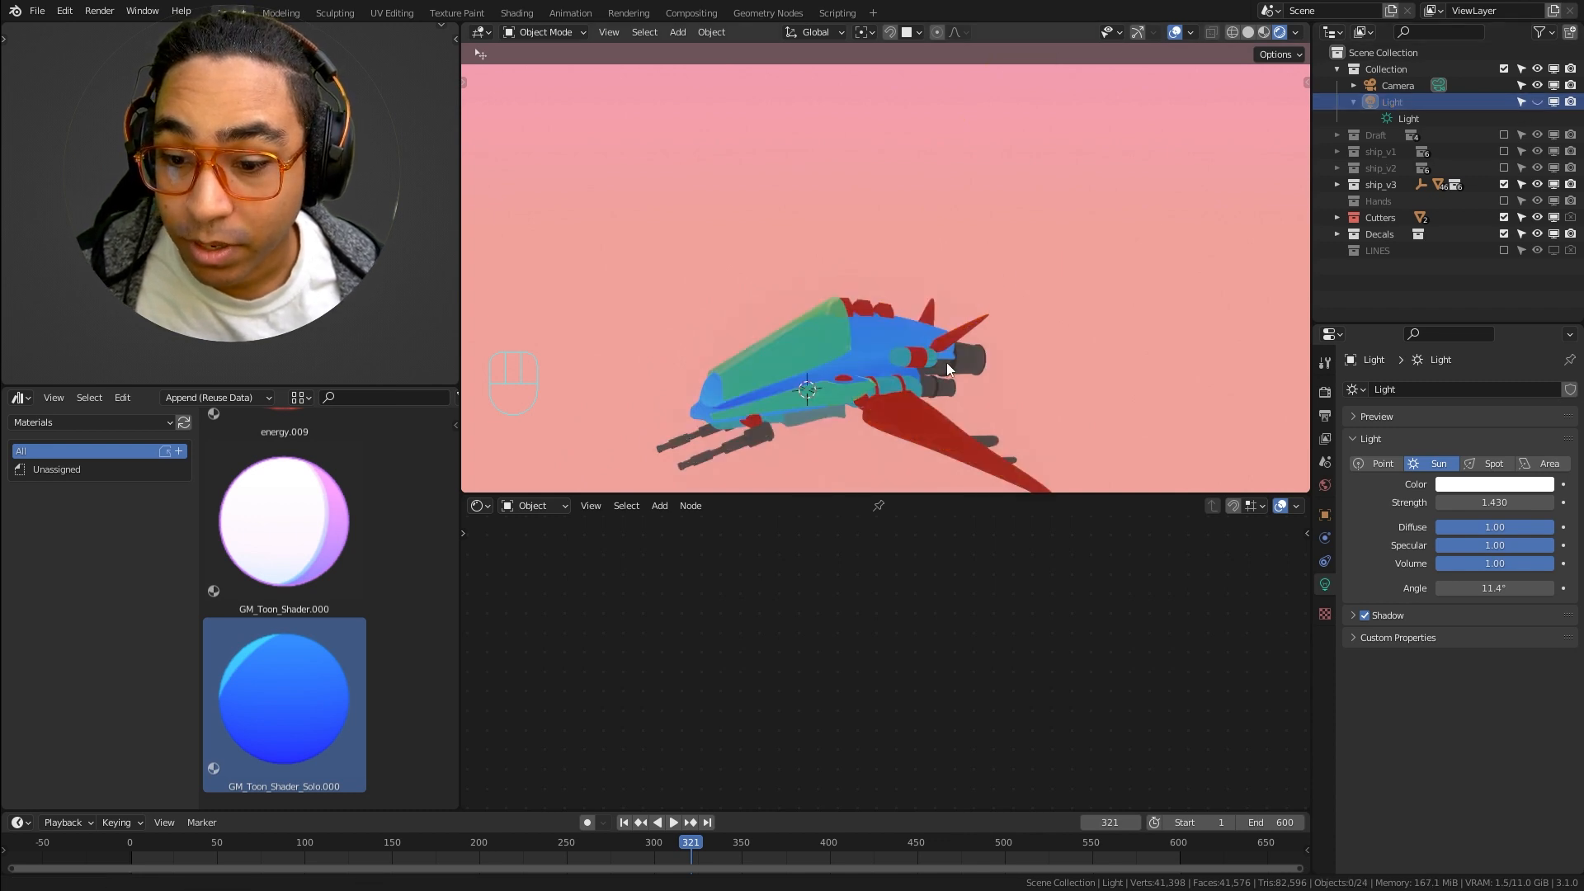
pyautogui.scroll(6, 984, 259)
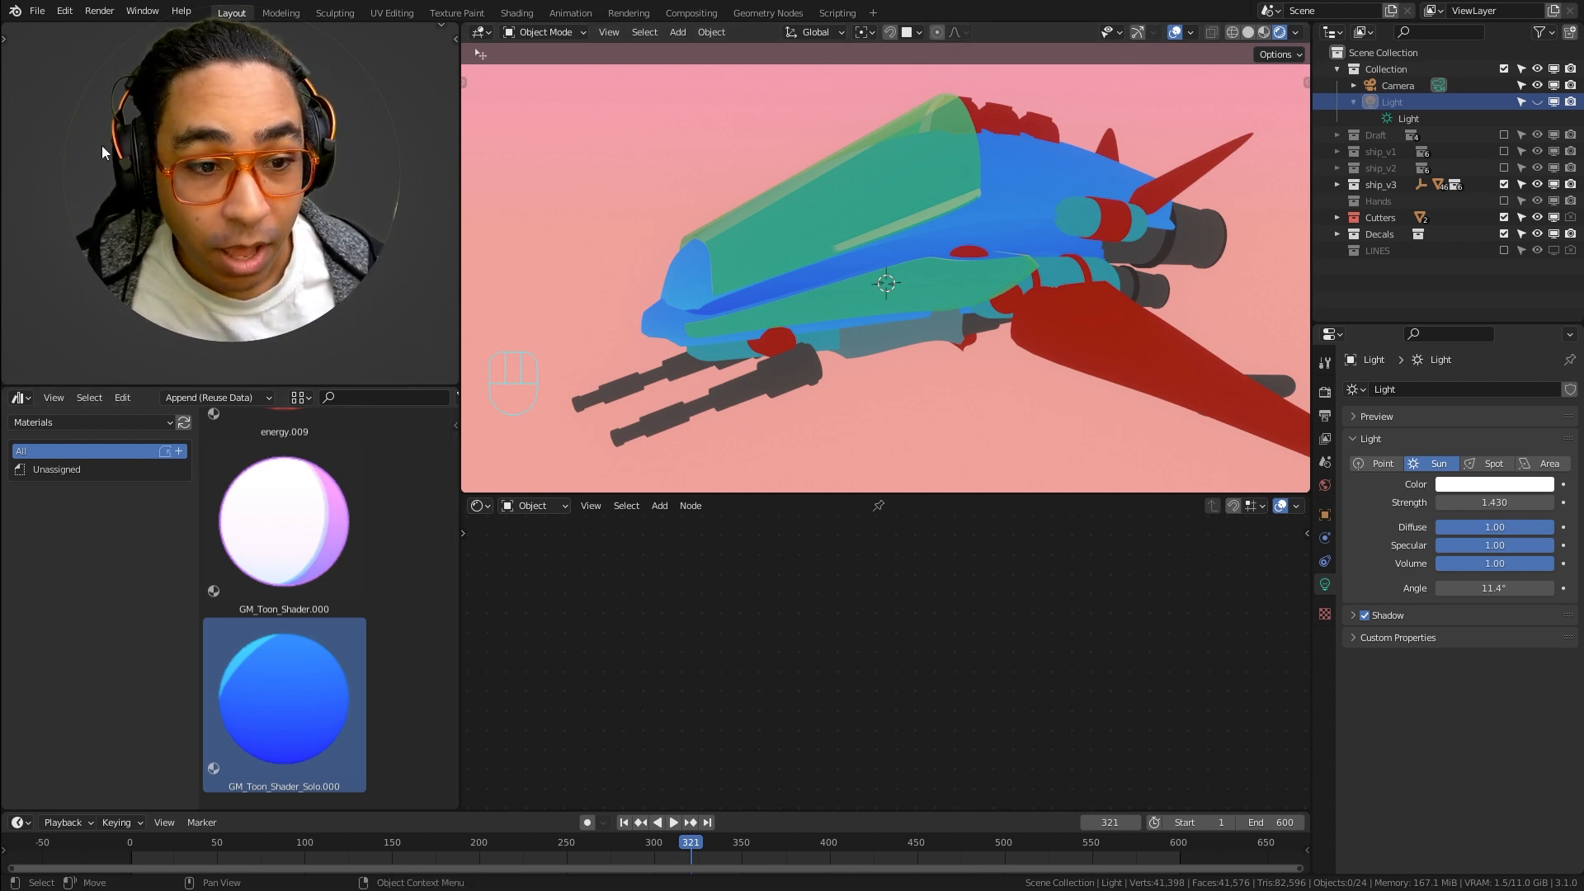
# Browse the materials in GM_Toon_Shader_v2.2.blend for appending, highlight GM_Toon_Shader.000 and GM_Toon_Shader_Solo.000, and leave without appending
pyautogui.click(40, 15)
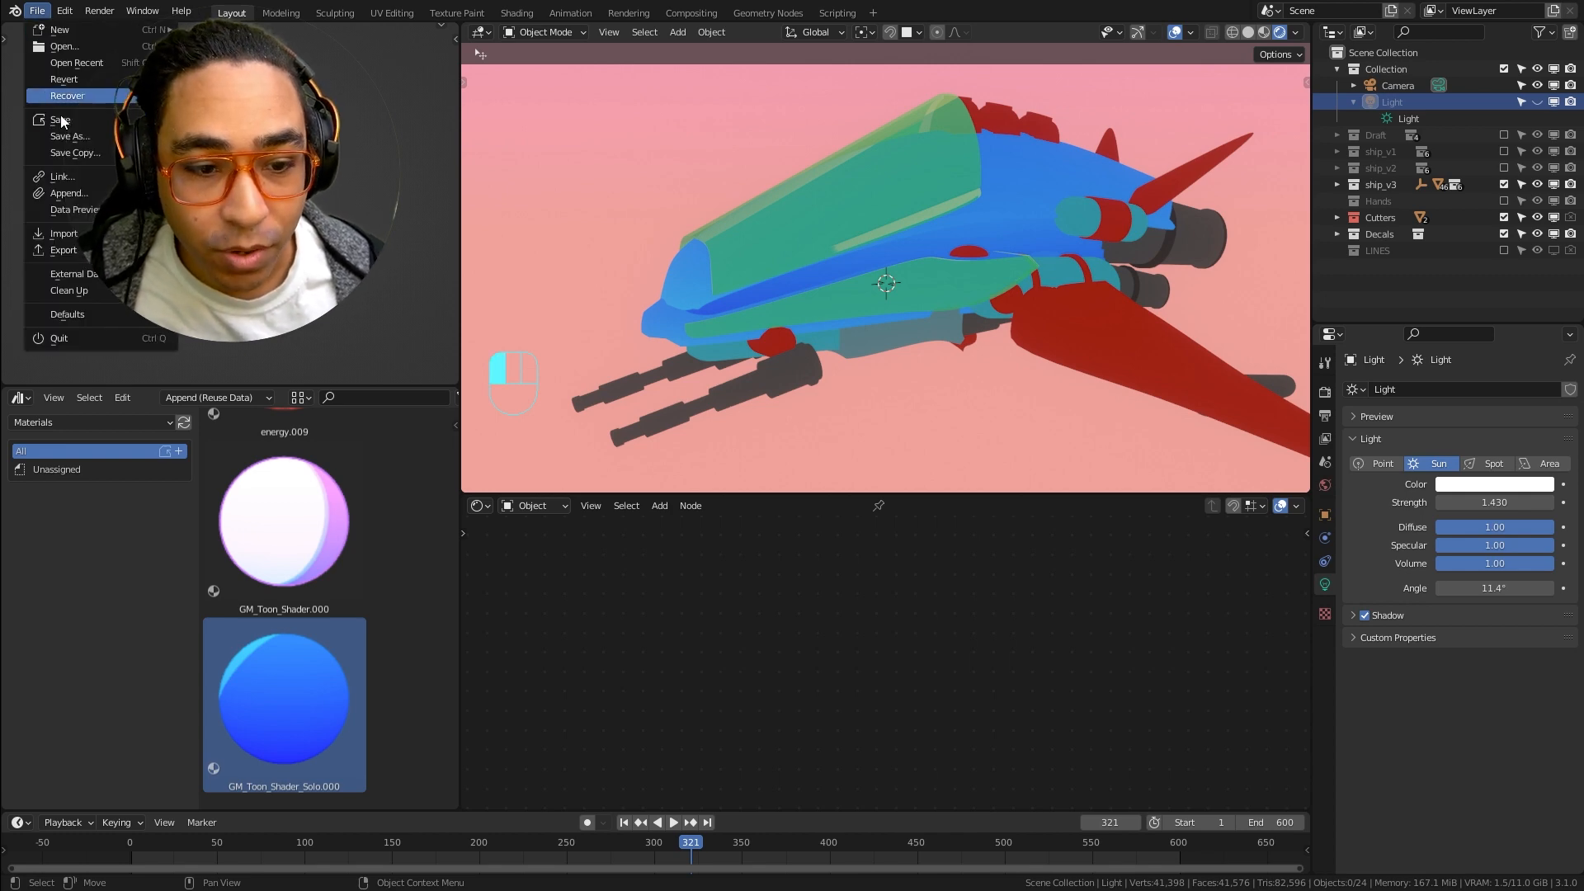
pyautogui.click(69, 193)
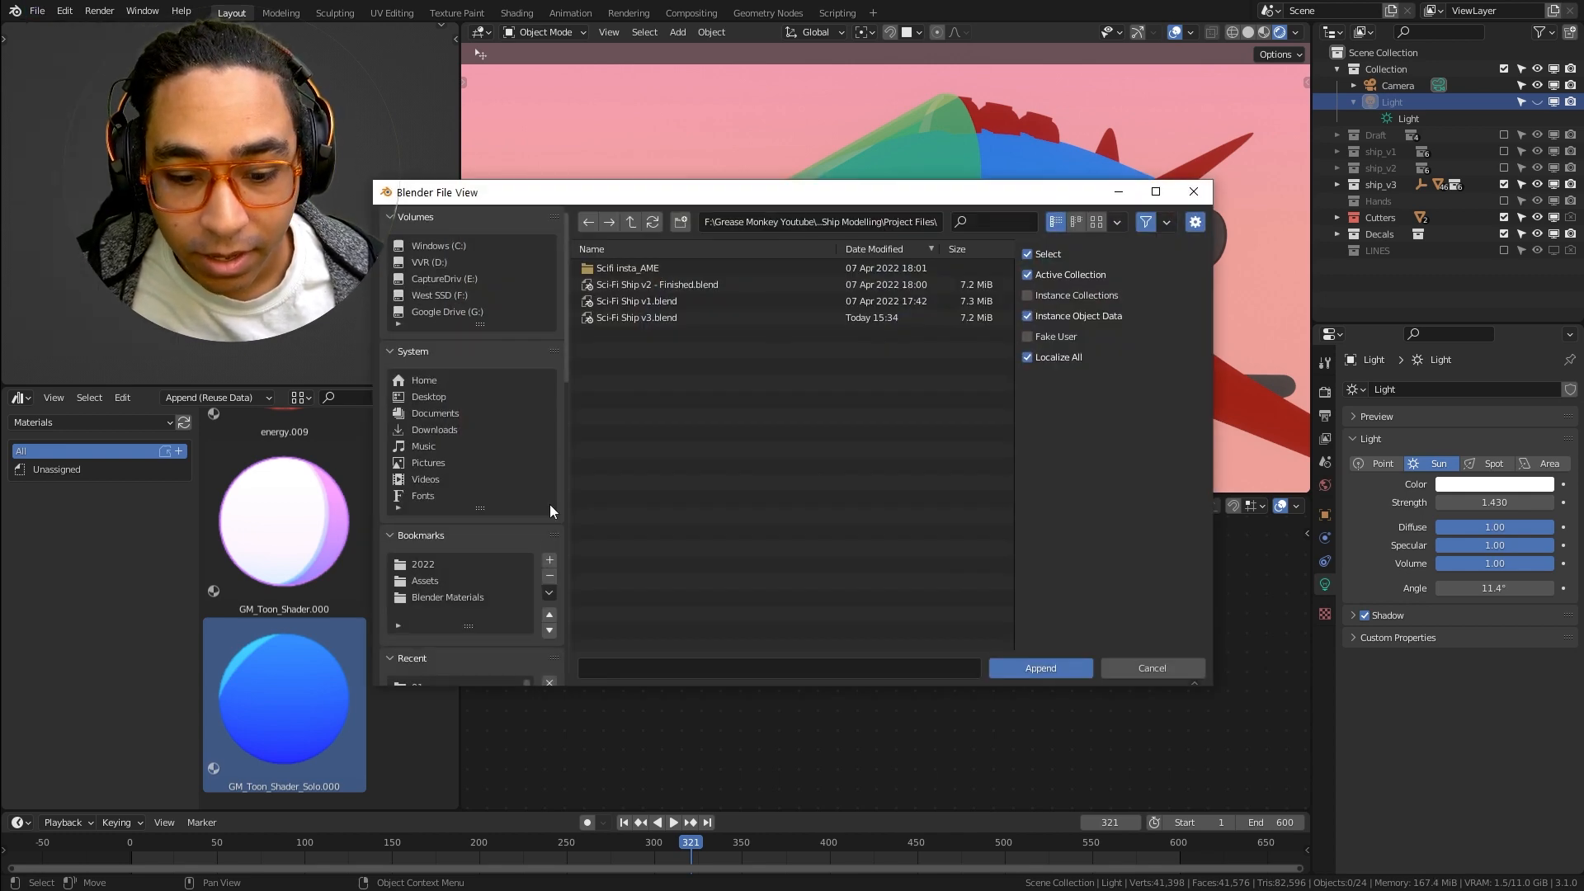
pyautogui.click(462, 597)
pyautogui.doubleClick(680, 284)
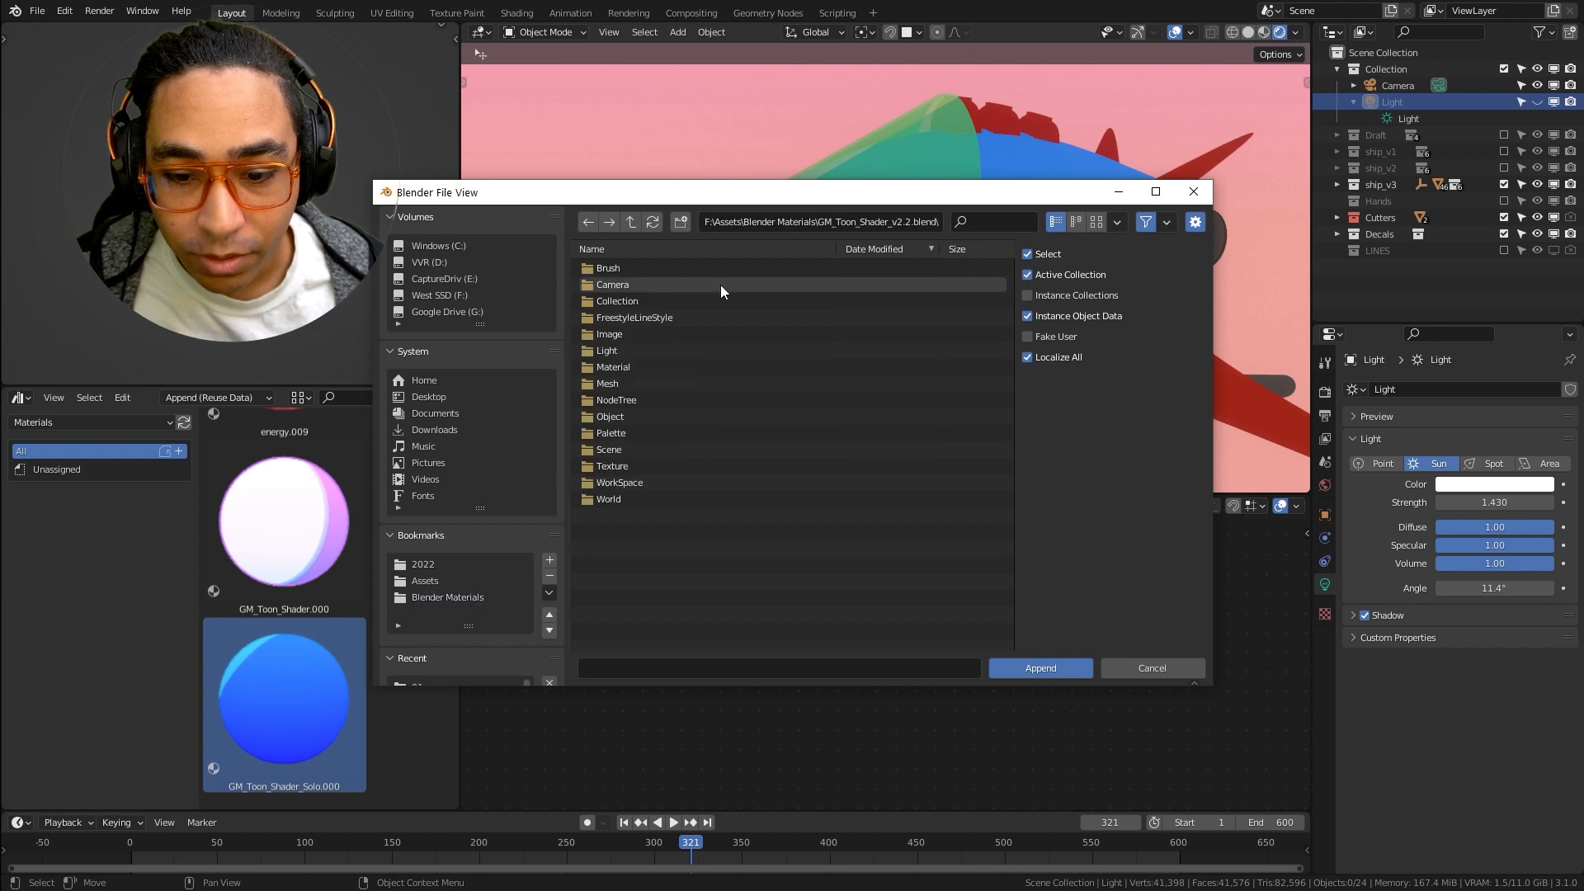
pyautogui.doubleClick(641, 364)
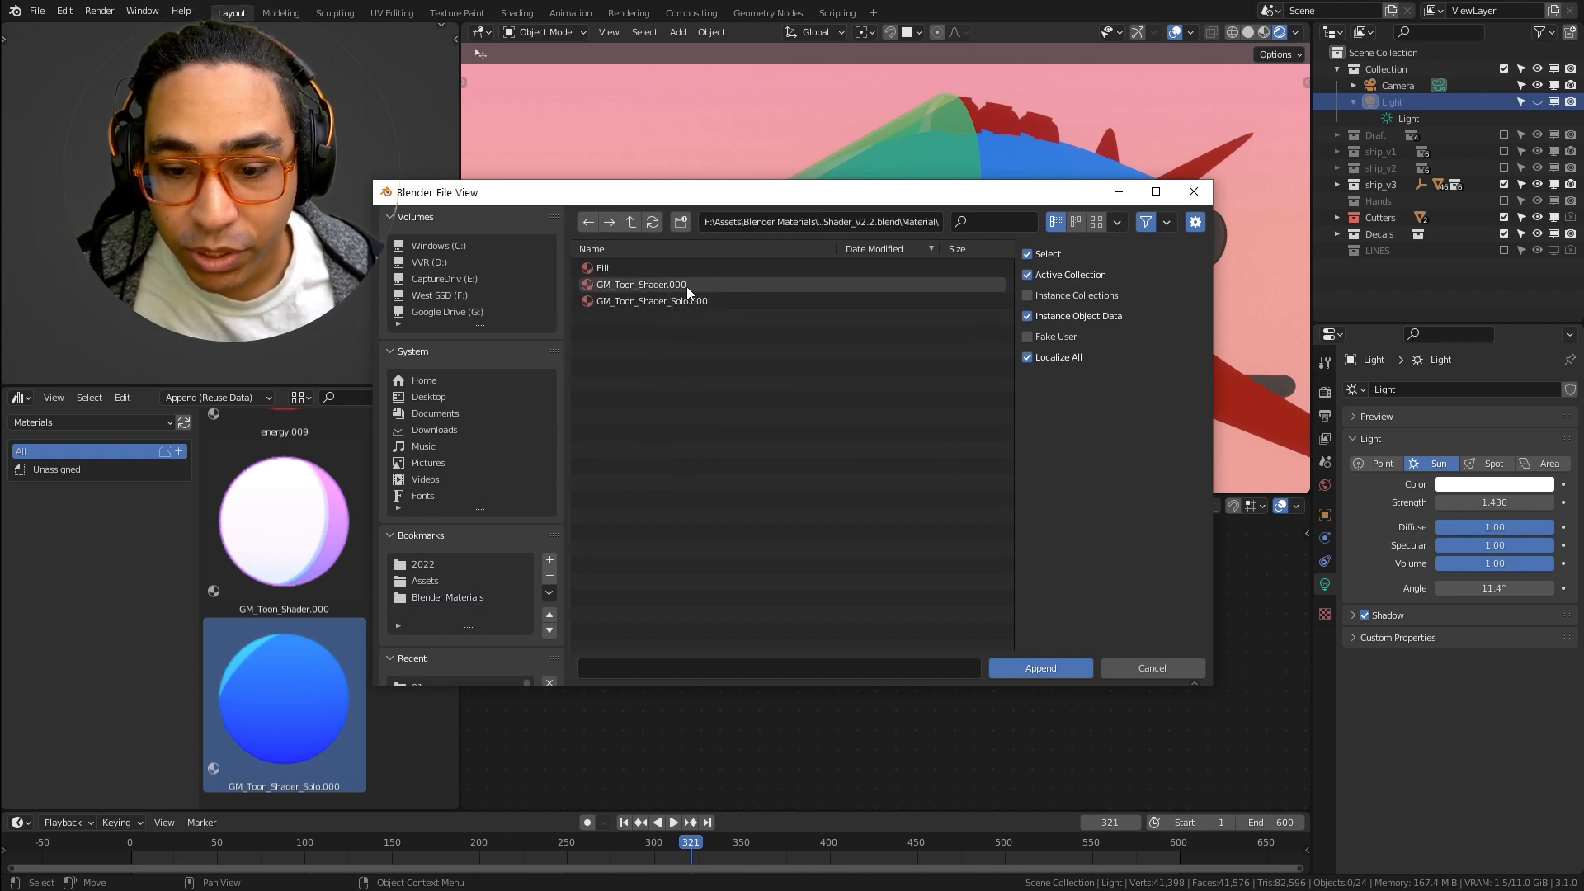
pyautogui.click(692, 286)
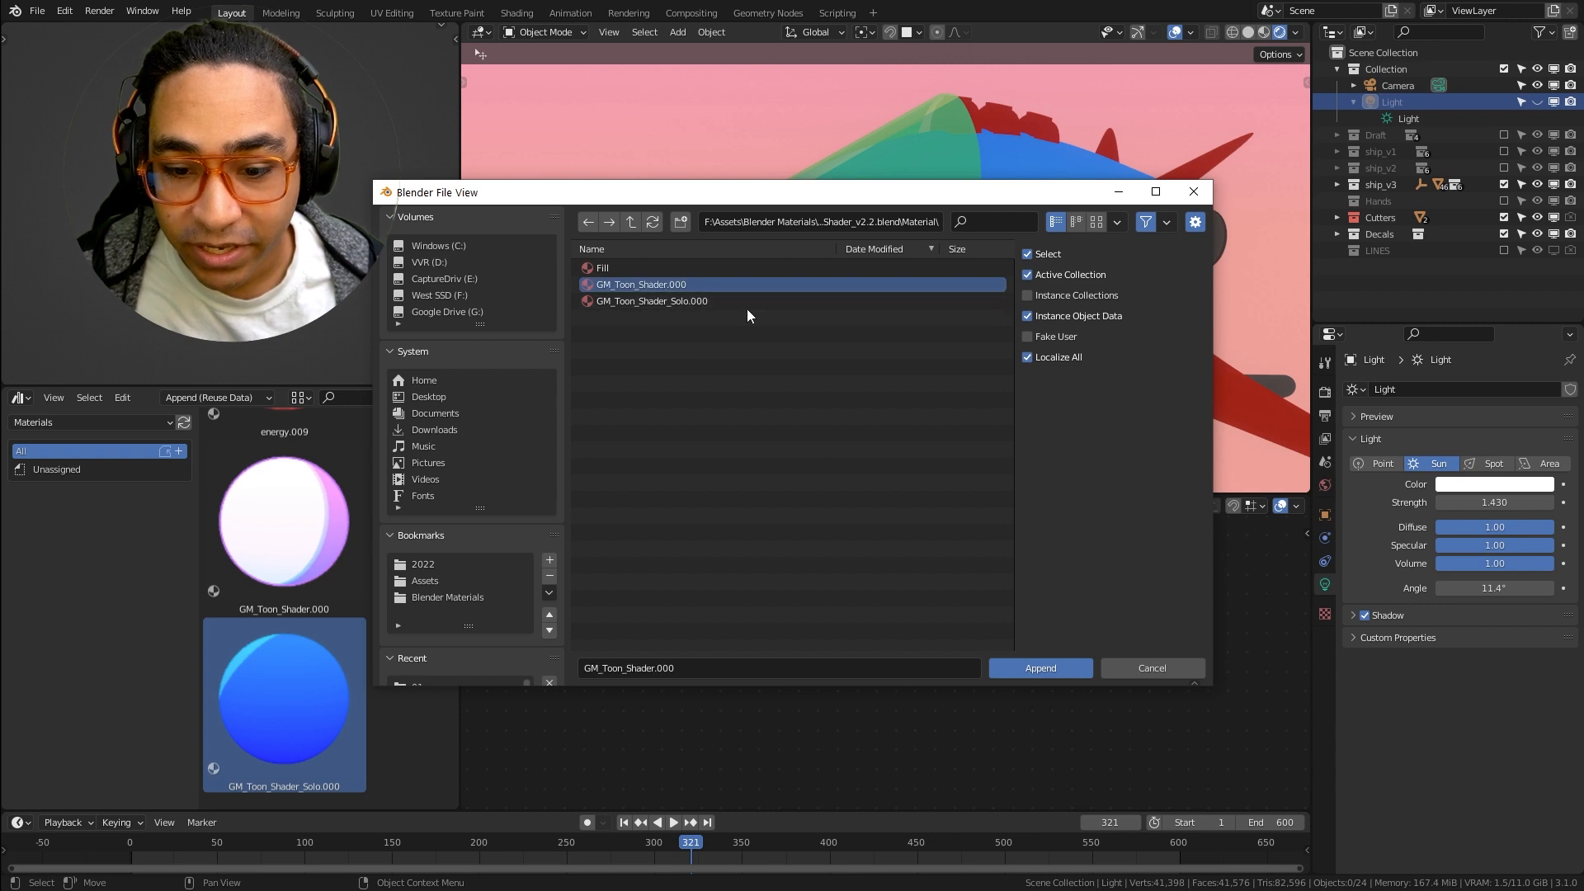
pyautogui.click(641, 302)
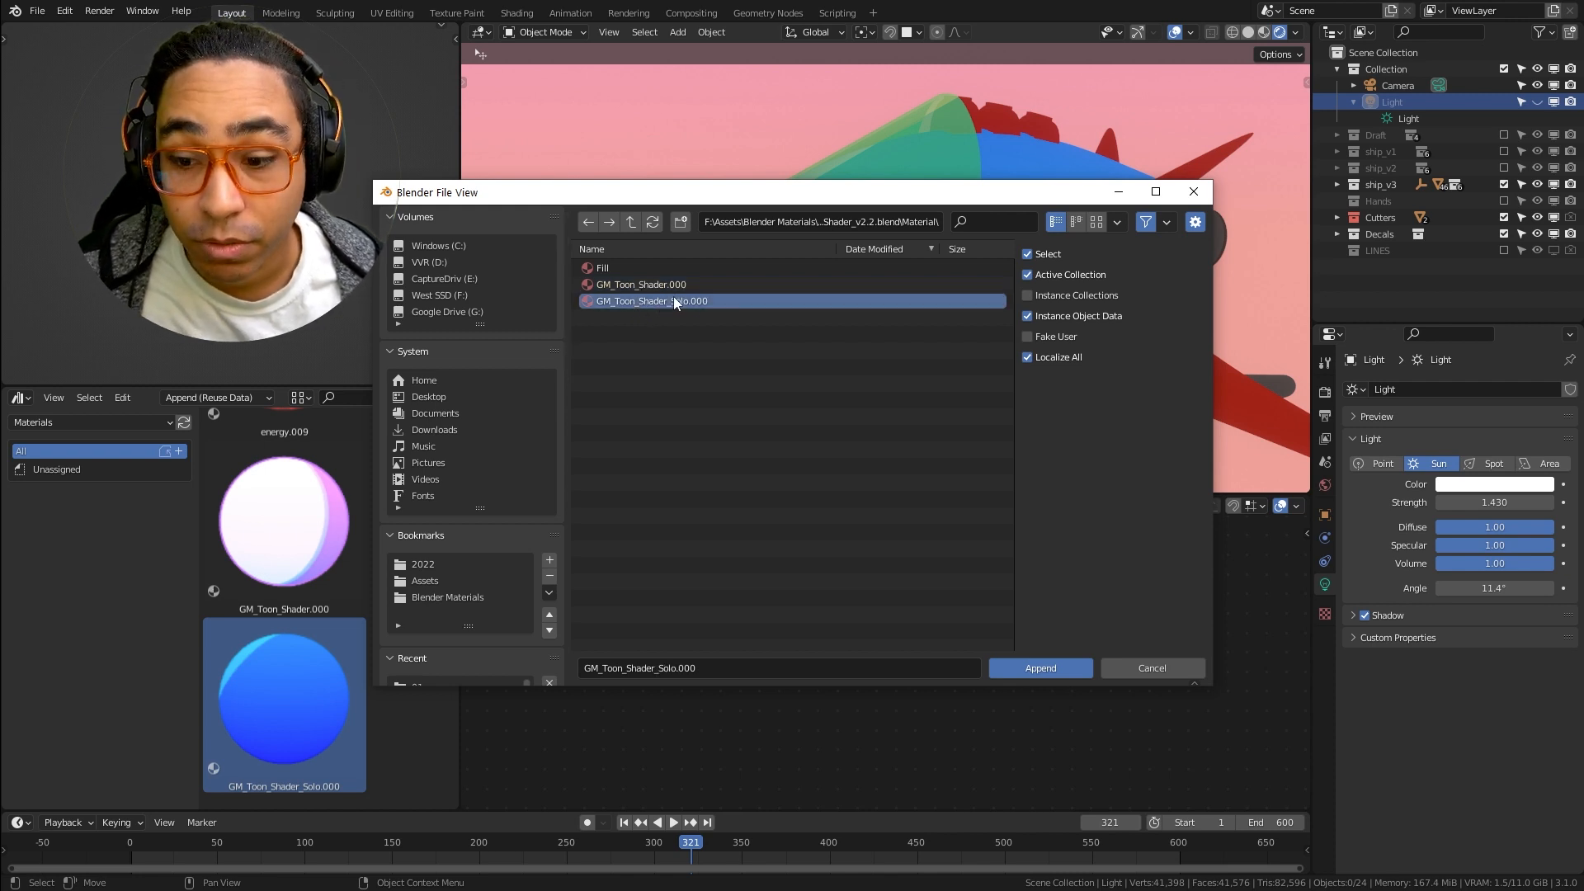
pyautogui.click(1189, 664)
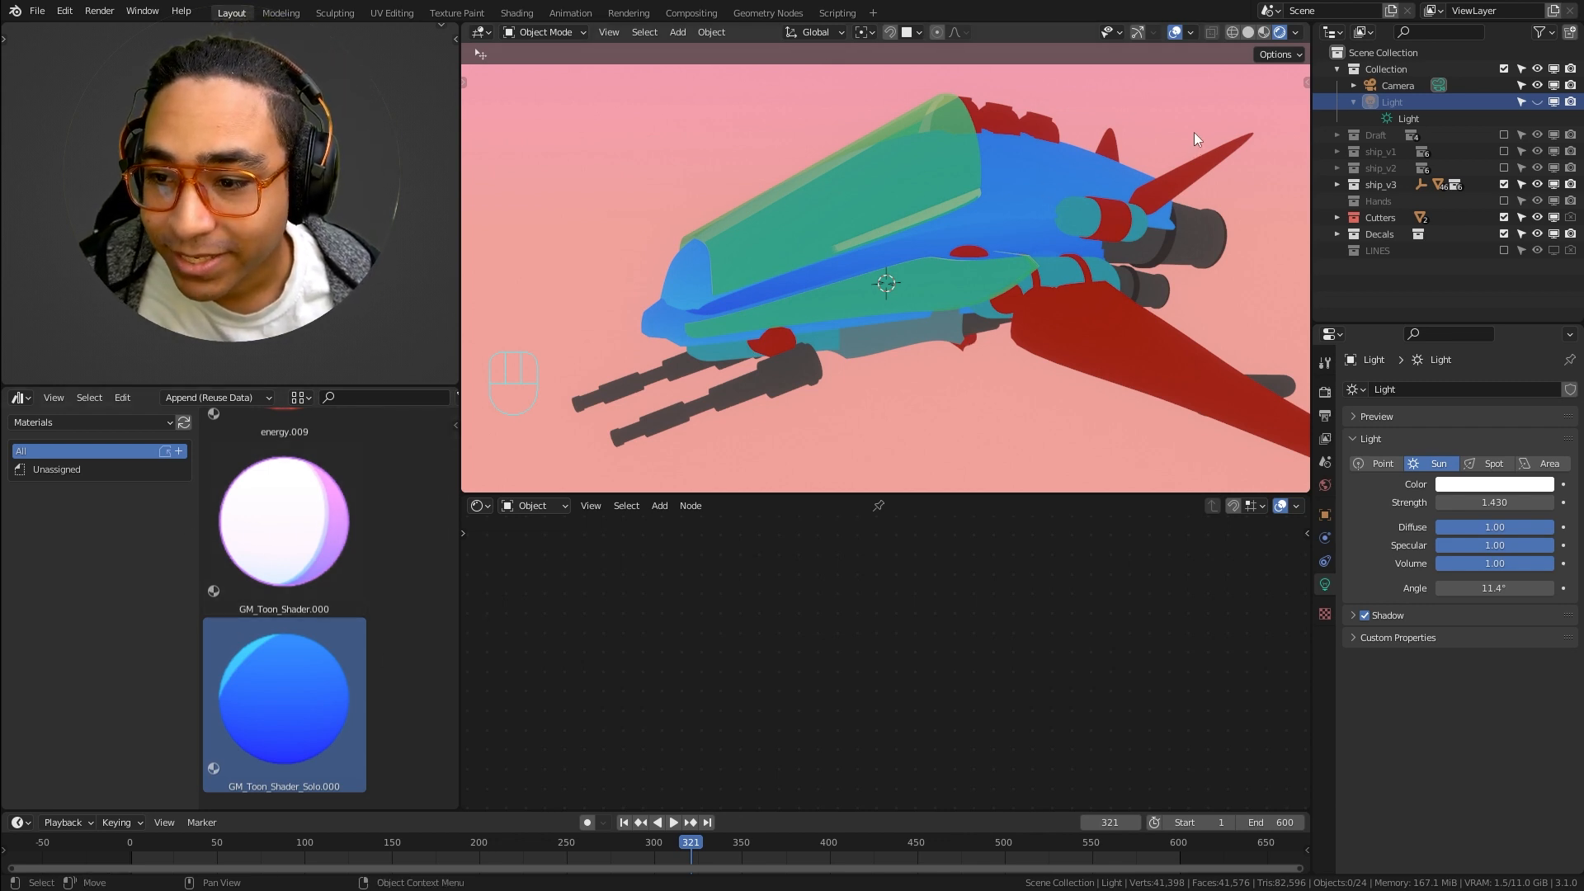
# Isolate the top hull, the small and large canisters with their red bands, and the thrusters in local view
pyautogui.click(1536, 102)
pyautogui.keyDown('shift'); pyautogui.moveTo(1026, 164); pyautogui.dragTo(858, 206, button='middle'); pyautogui.keyUp('shift')
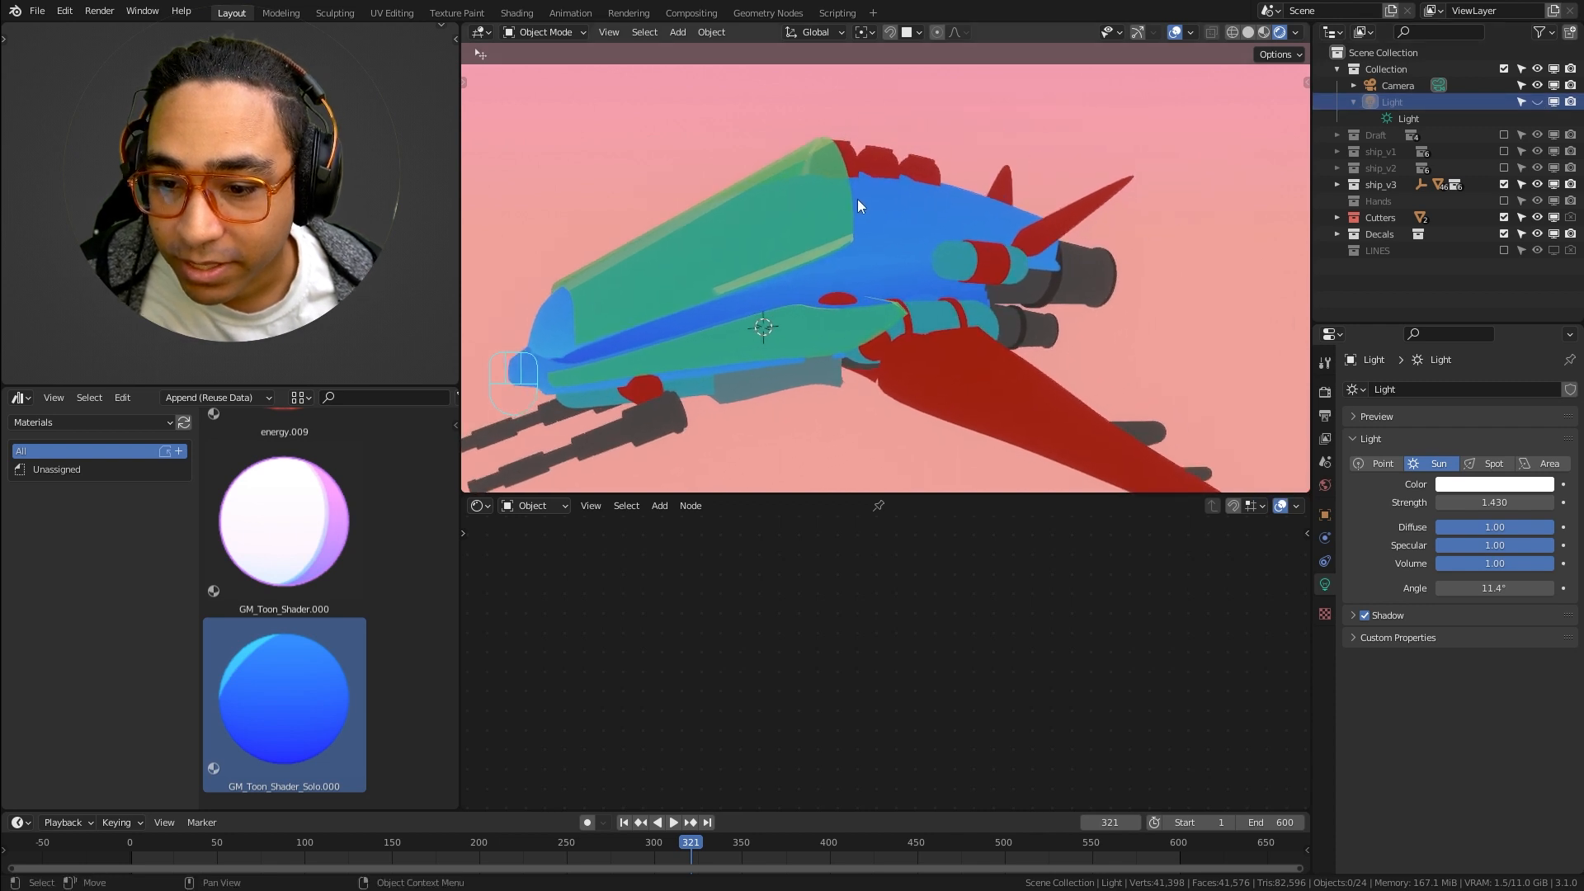
pyautogui.click(908, 203)
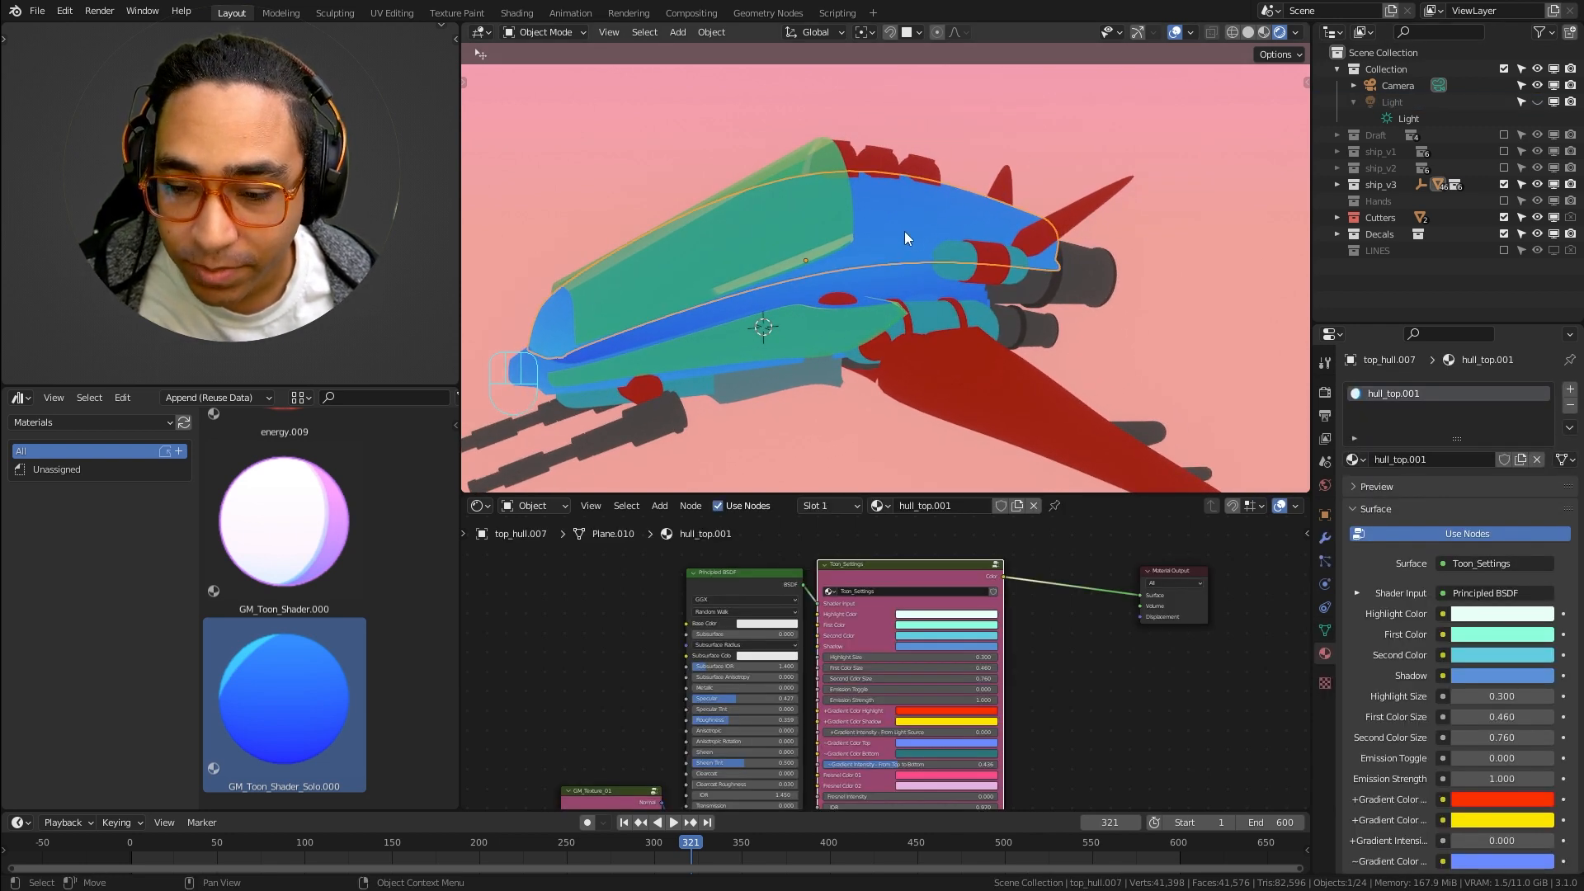
pyautogui.moveTo(905, 230)
pyautogui.mouseDown(button='middle')
pyautogui.moveTo(919, 262)
pyautogui.moveTo(902, 246)
pyautogui.mouseUp(button='middle')
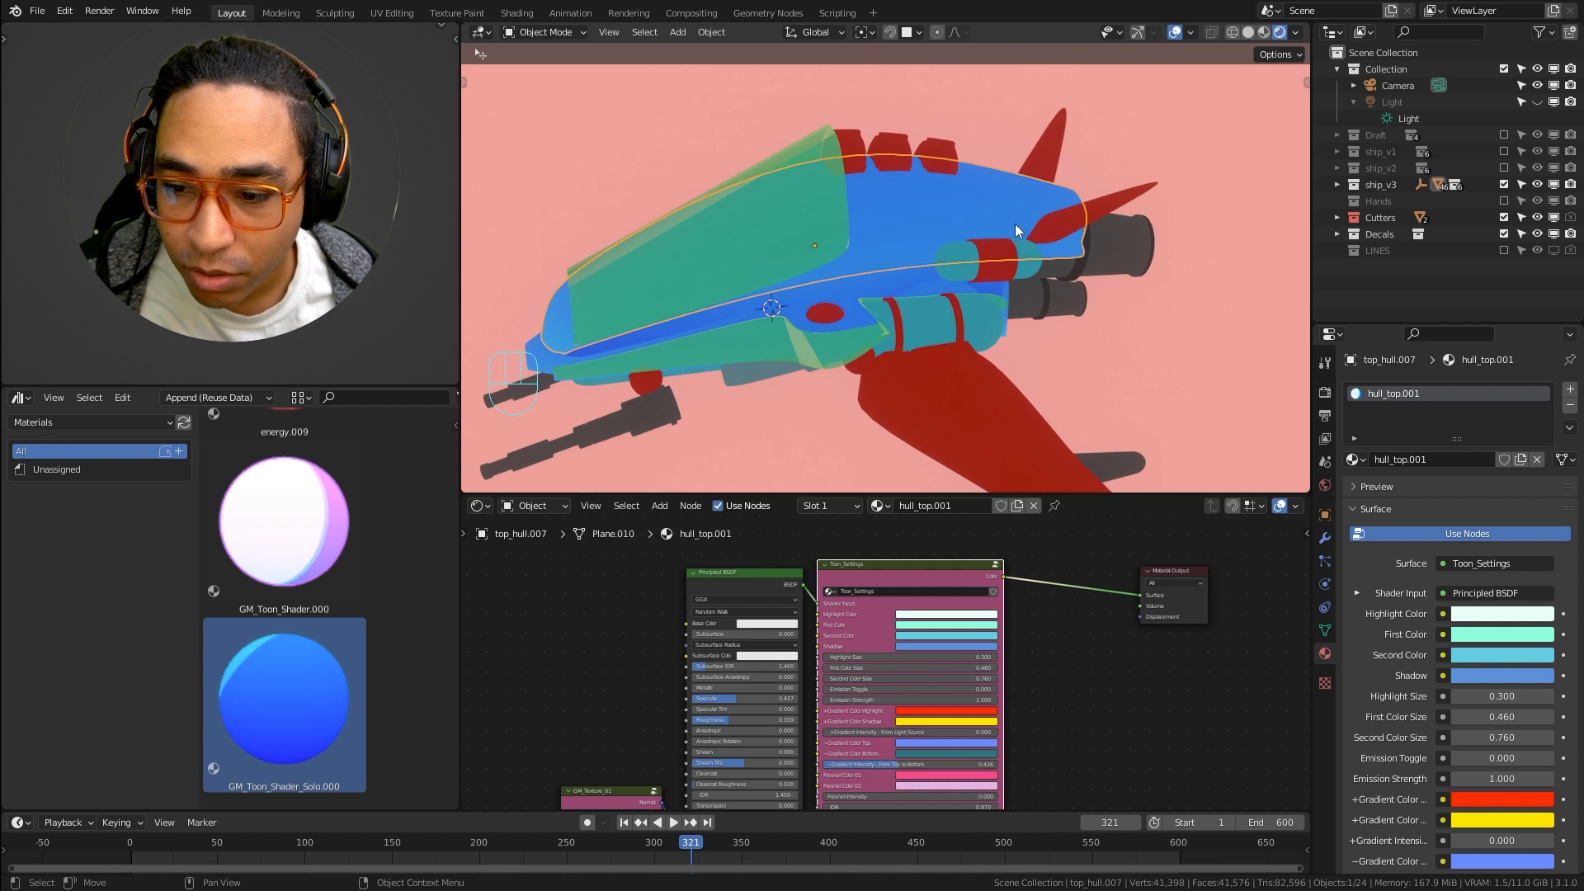
pyautogui.keyDown('shift'); pyautogui.click(954, 259); pyautogui.keyUp('shift')
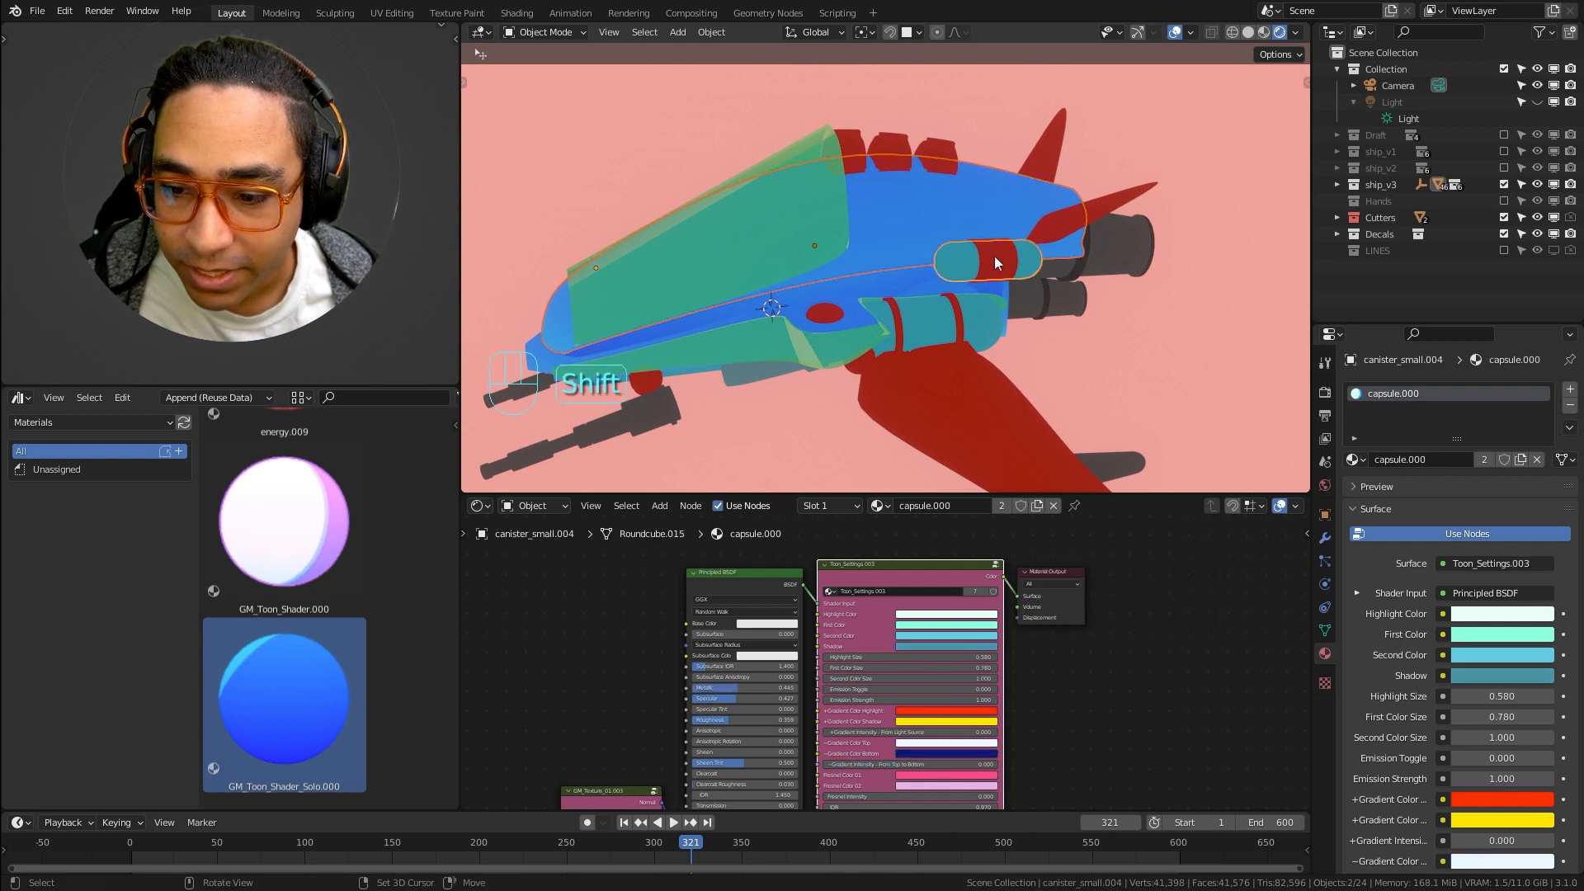
pyautogui.keyDown('shift'); pyautogui.click(1003, 257); pyautogui.keyUp('shift')
pyautogui.keyDown('shift'); pyautogui.click(932, 319); pyautogui.keyUp('shift')
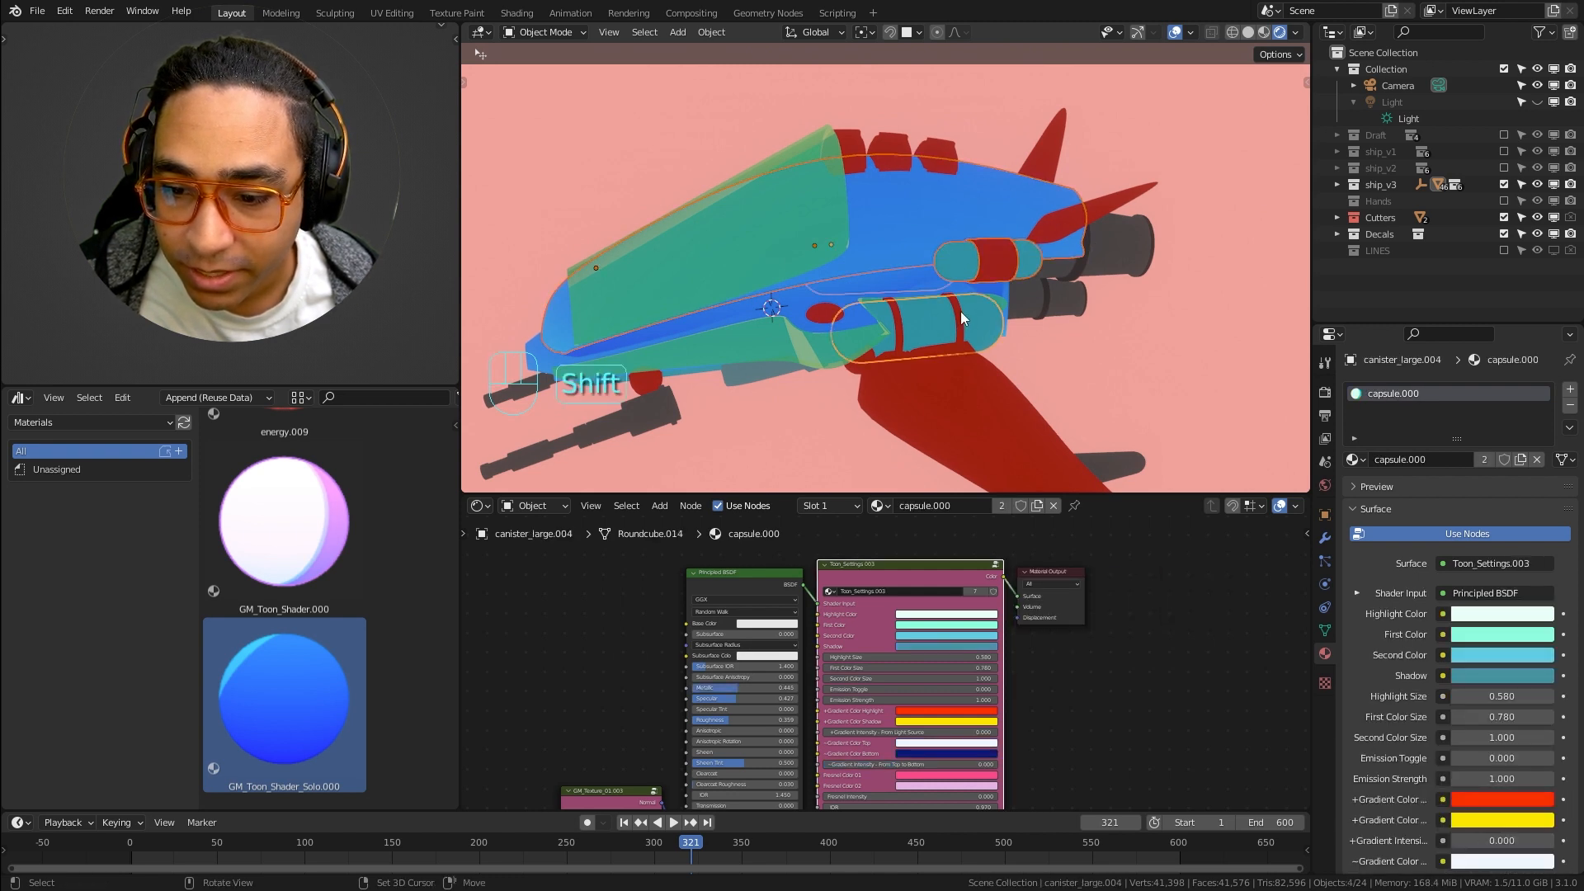
pyautogui.keyDown('shift'); pyautogui.click(961, 310); pyautogui.keyUp('shift')
pyautogui.keyDown('shift'); pyautogui.click(1109, 261); pyautogui.keyUp('shift')
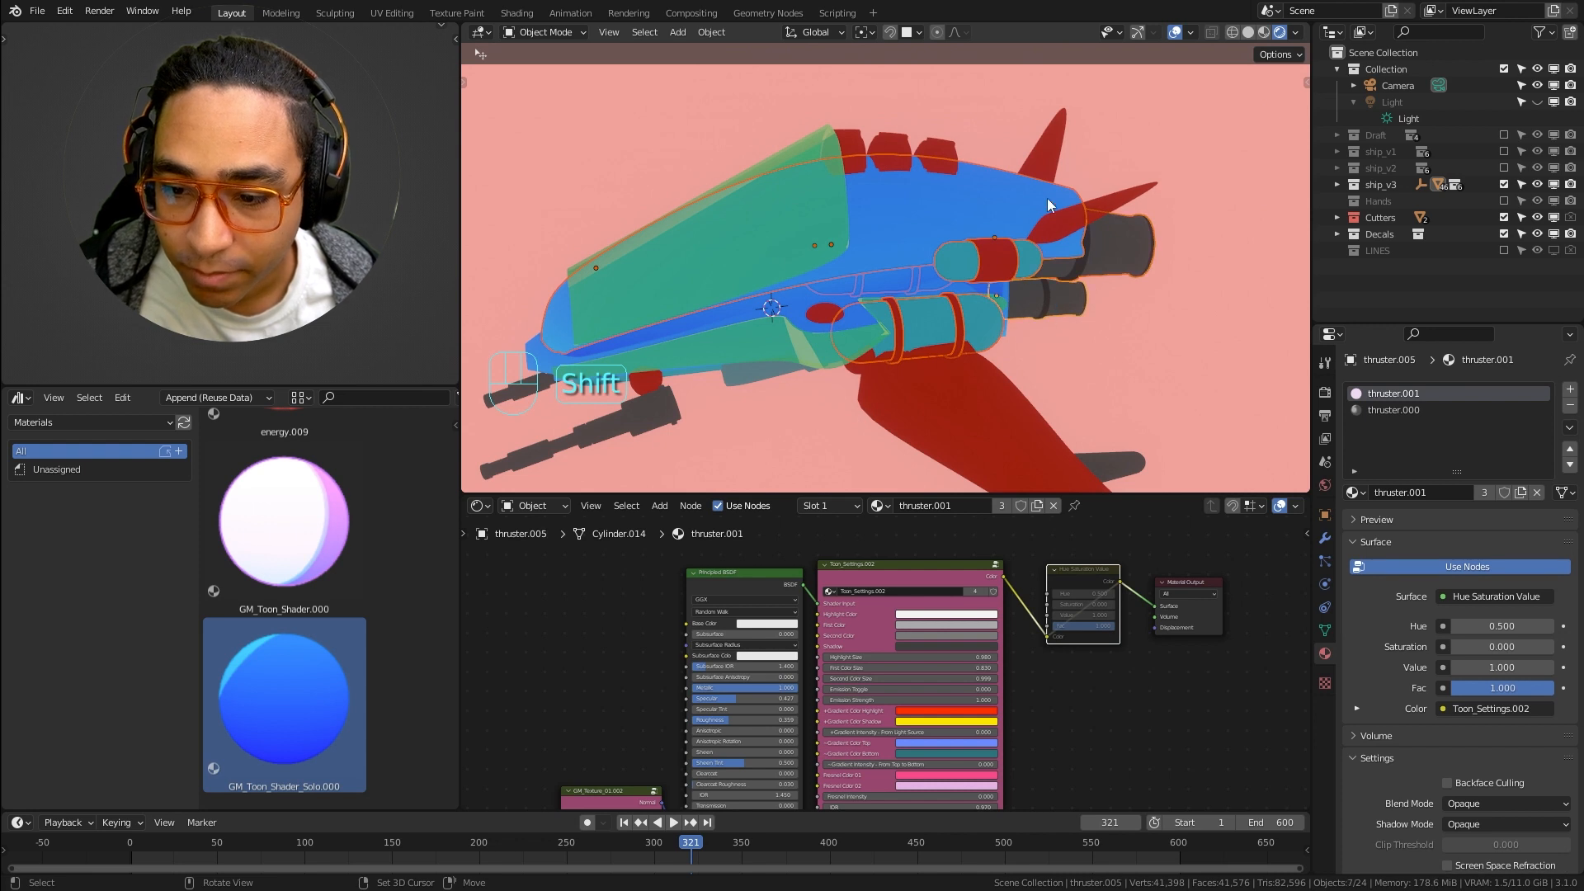
pyautogui.press('KP_Divide')
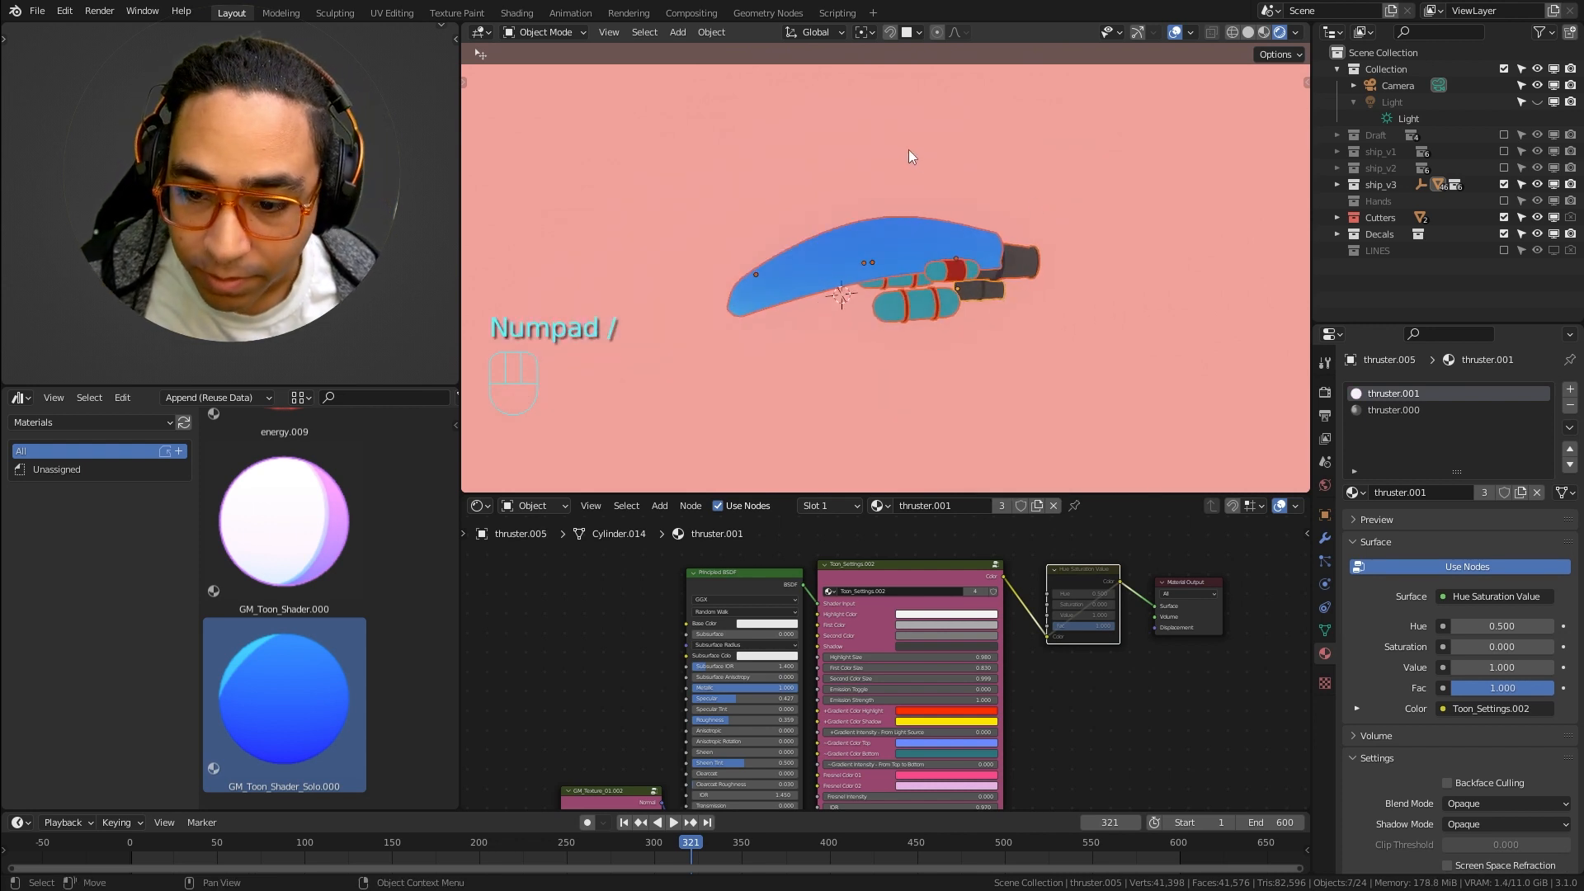
pyautogui.scroll(5, 829, 184)
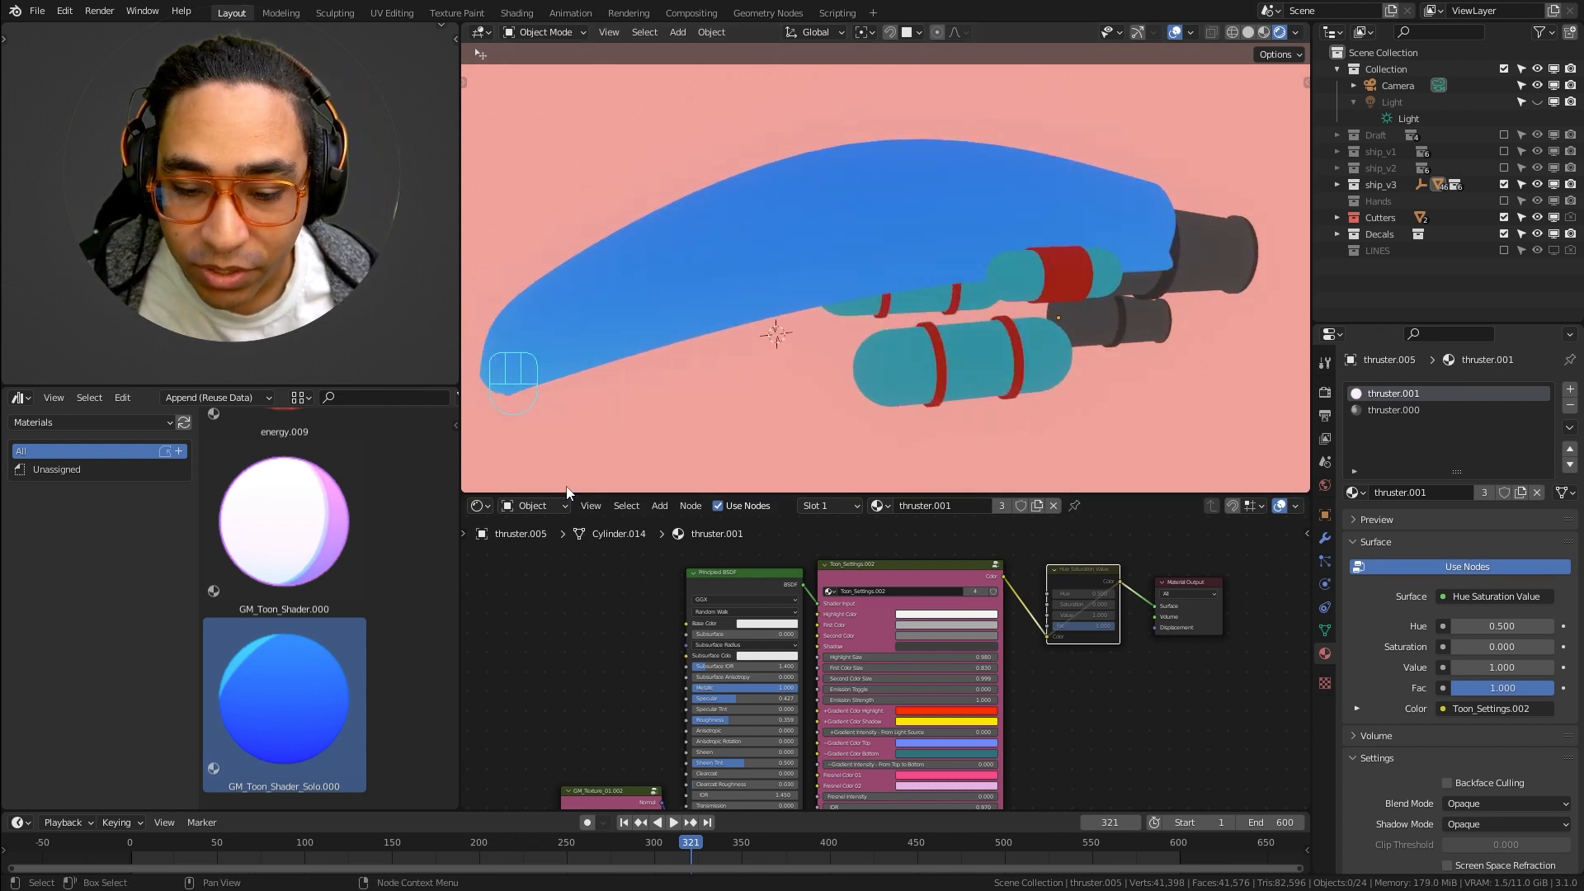
# Assign the GM_Toon_Shader_Solo.000 material from the asset library to the top hull
pyautogui.click(911, 252)
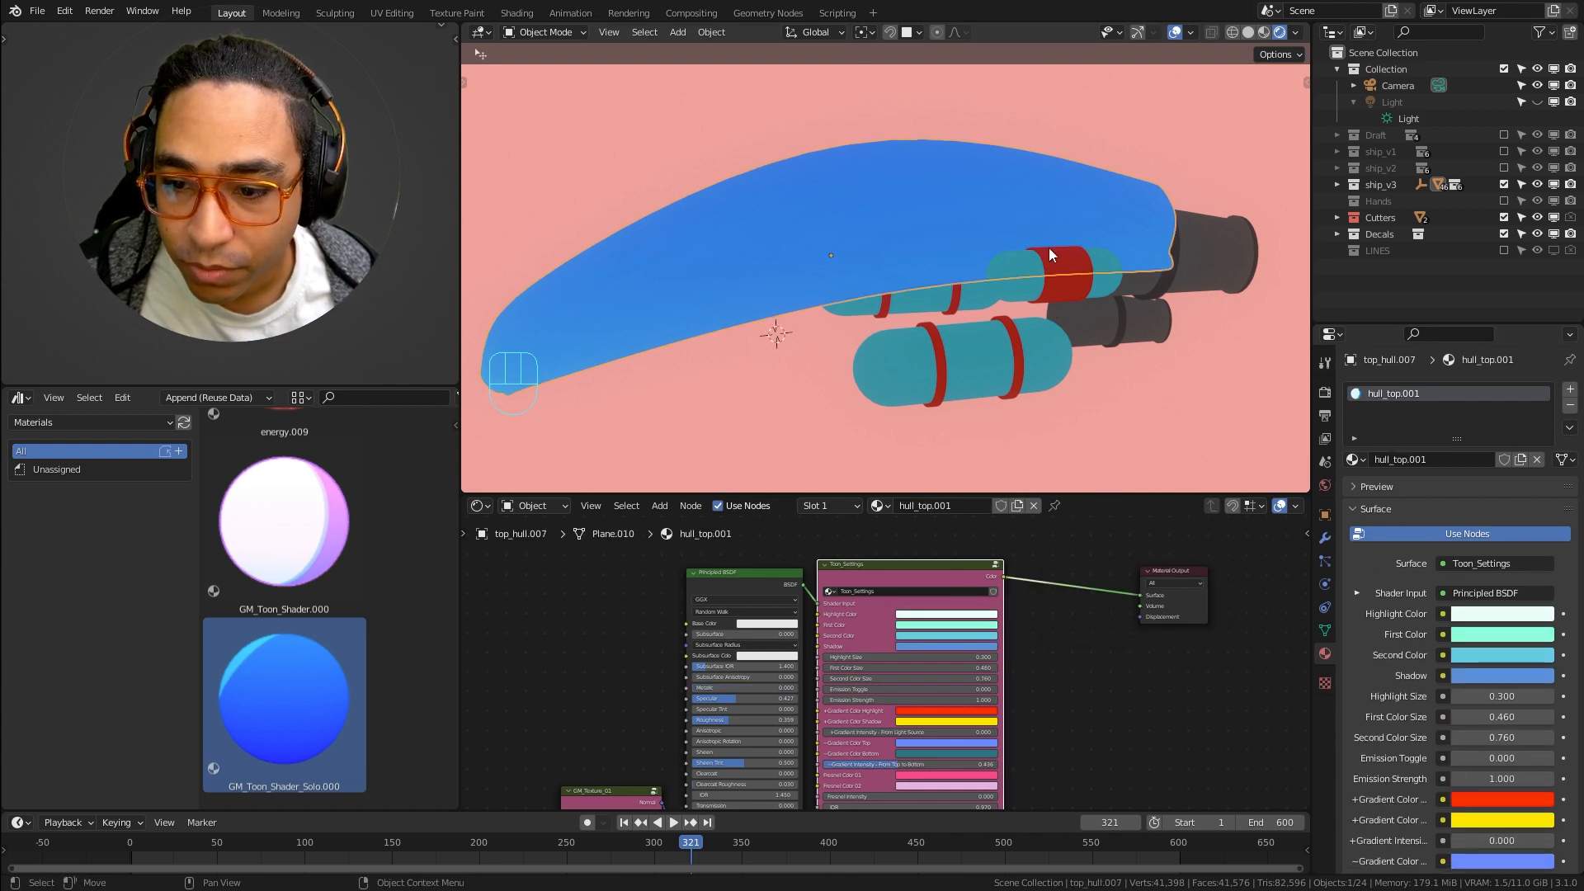
pyautogui.click(1355, 459)
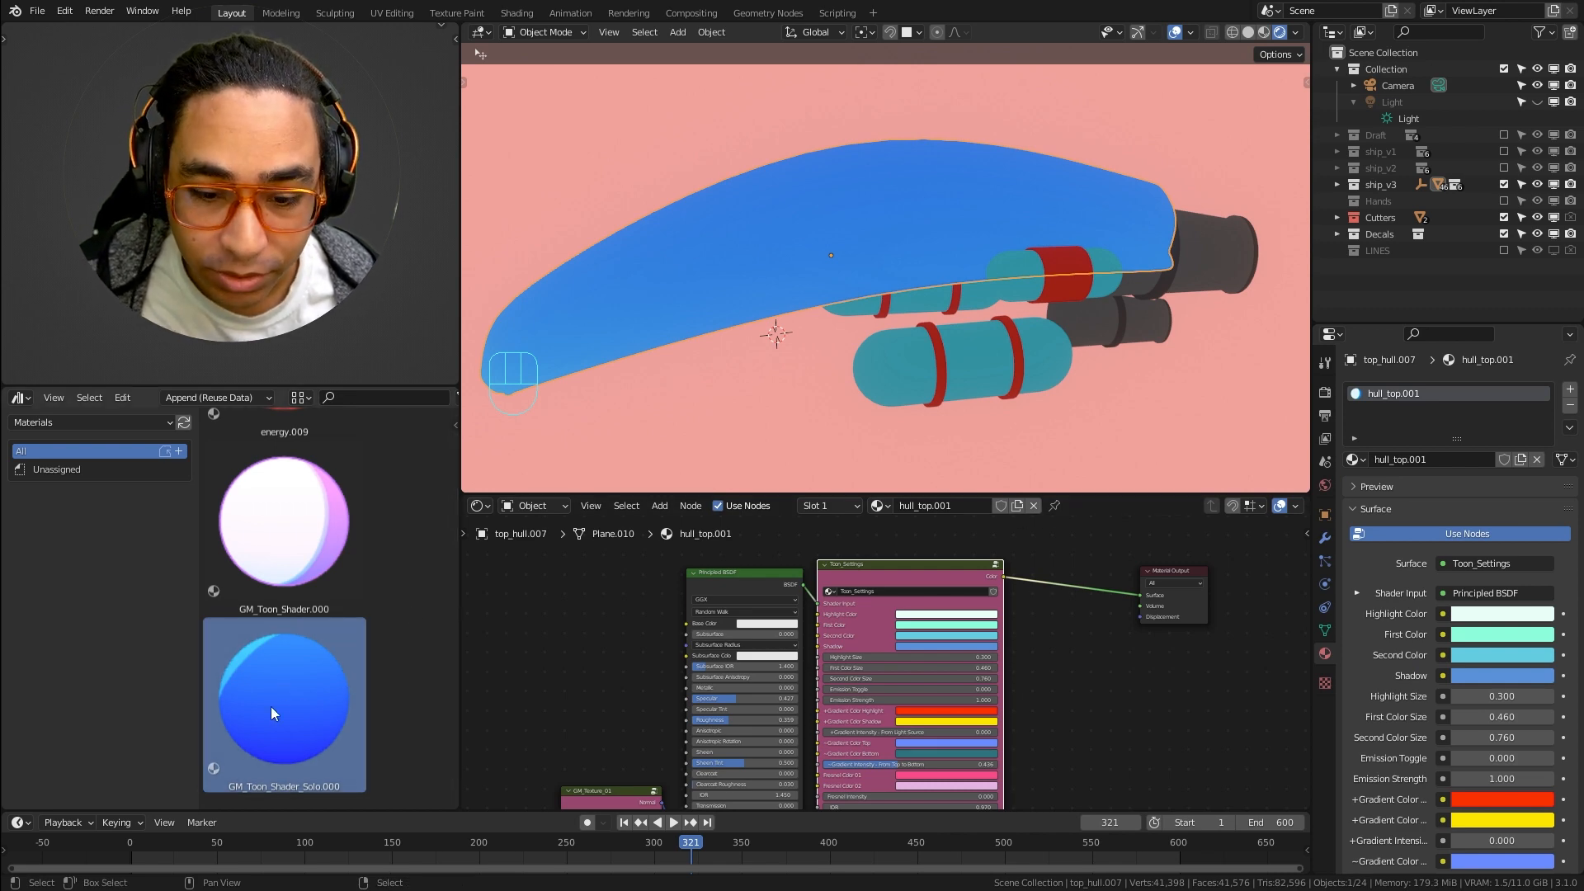
pyautogui.moveTo(271, 706); pyautogui.dragTo(723, 236)
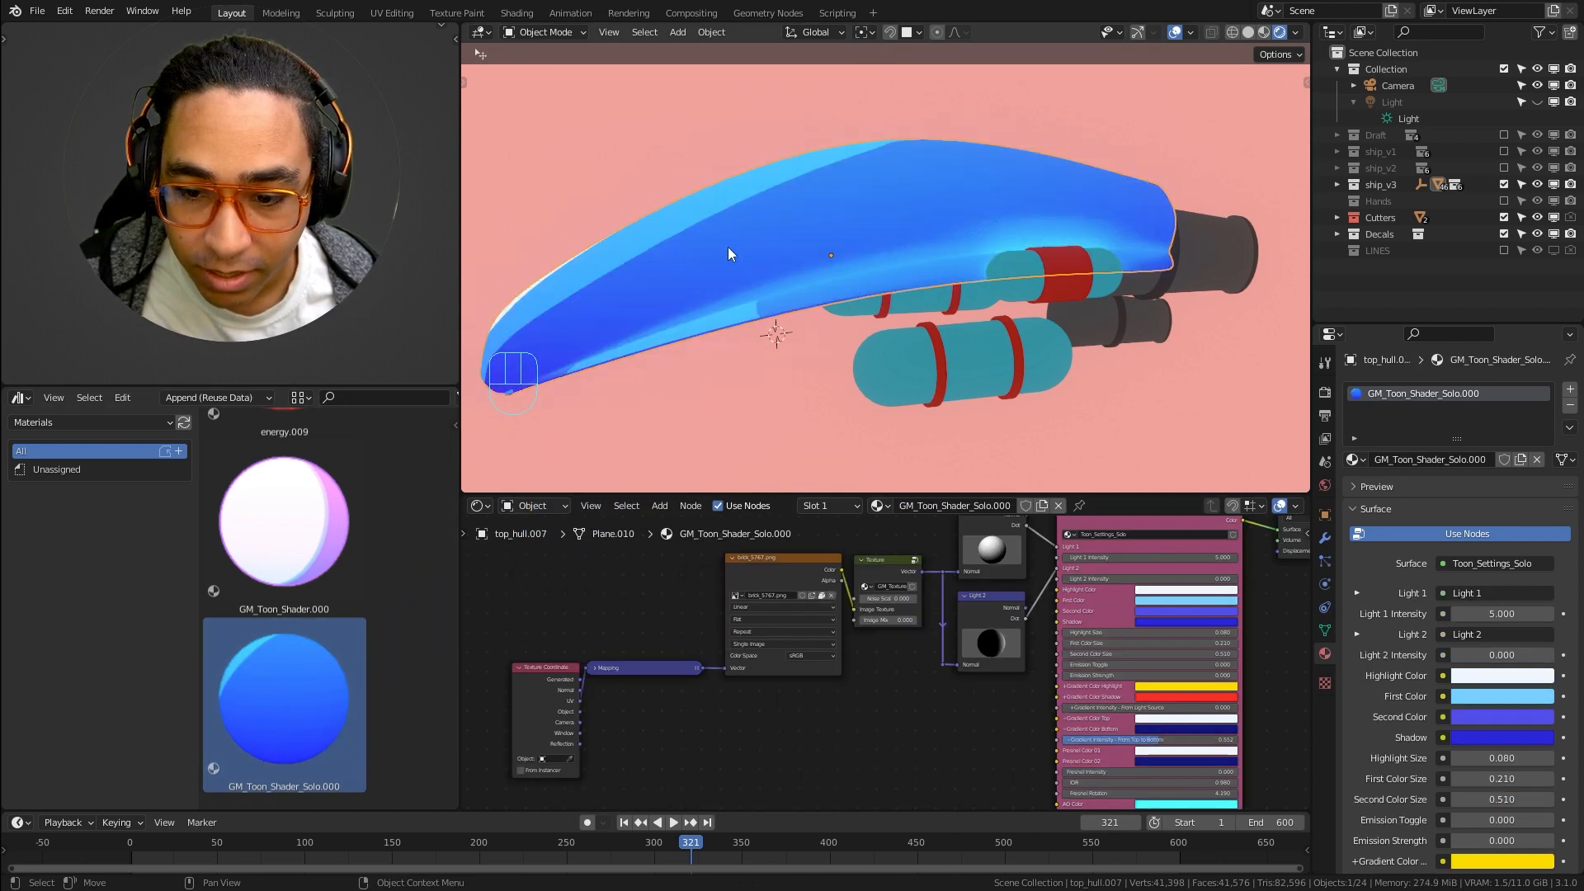
# Examine the top hull's toon shader node tree, from the texture and light nodes to Toon_Settings_Solo, adjusting the editor height
pyautogui.moveTo(797, 326); pyautogui.dragTo(881, 294, button='middle')
pyautogui.moveTo(918, 660); pyautogui.dragTo(661, 770, button='middle')
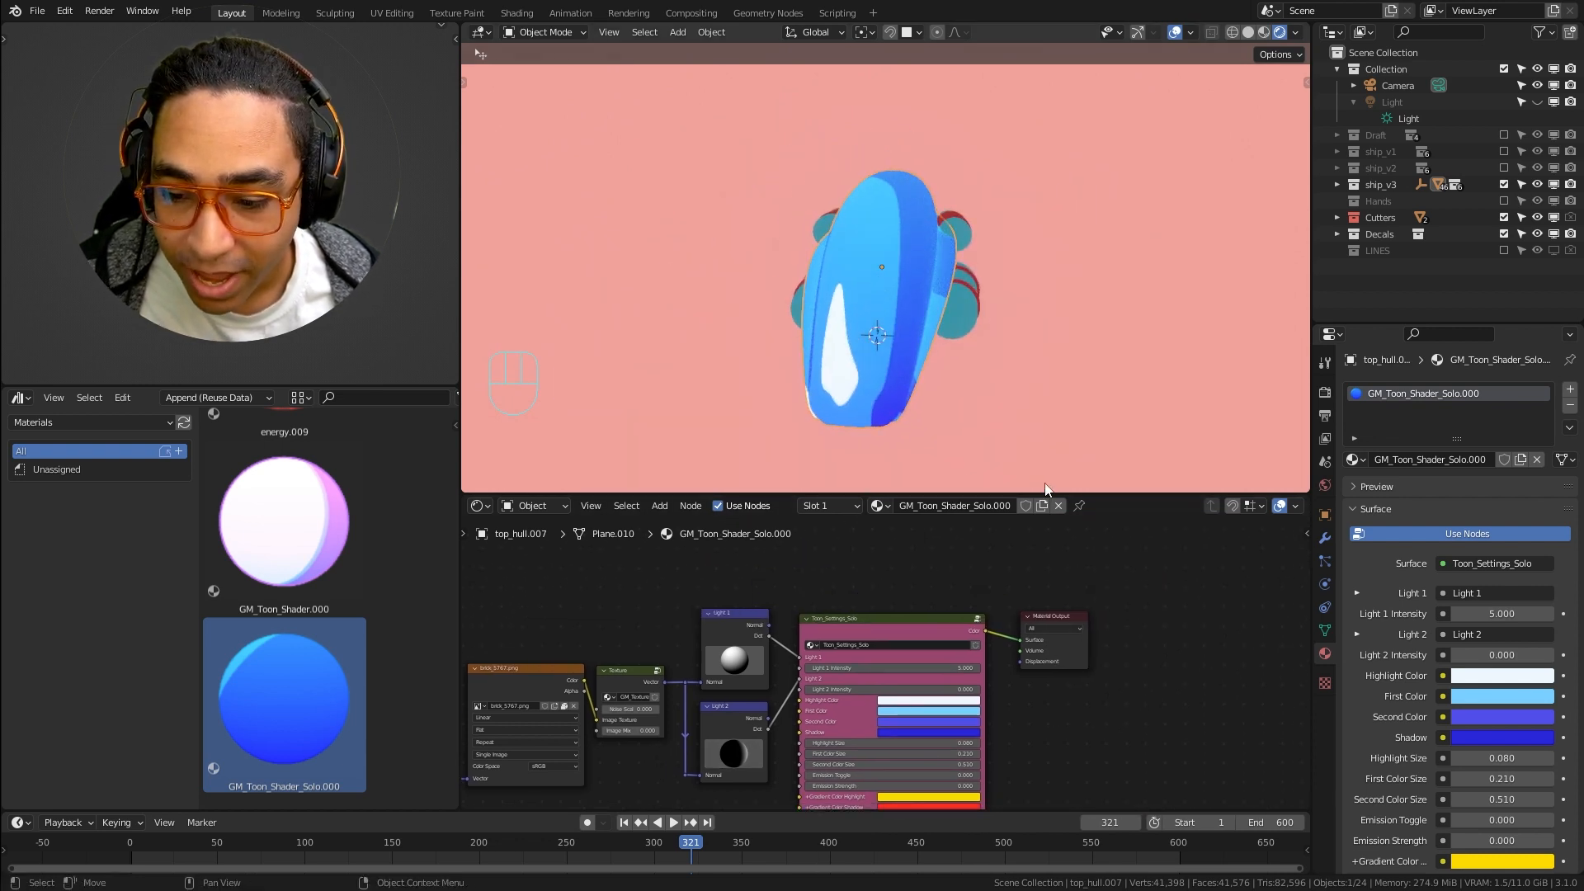
pyautogui.moveTo(1050, 490); pyautogui.dragTo(1050, 385)
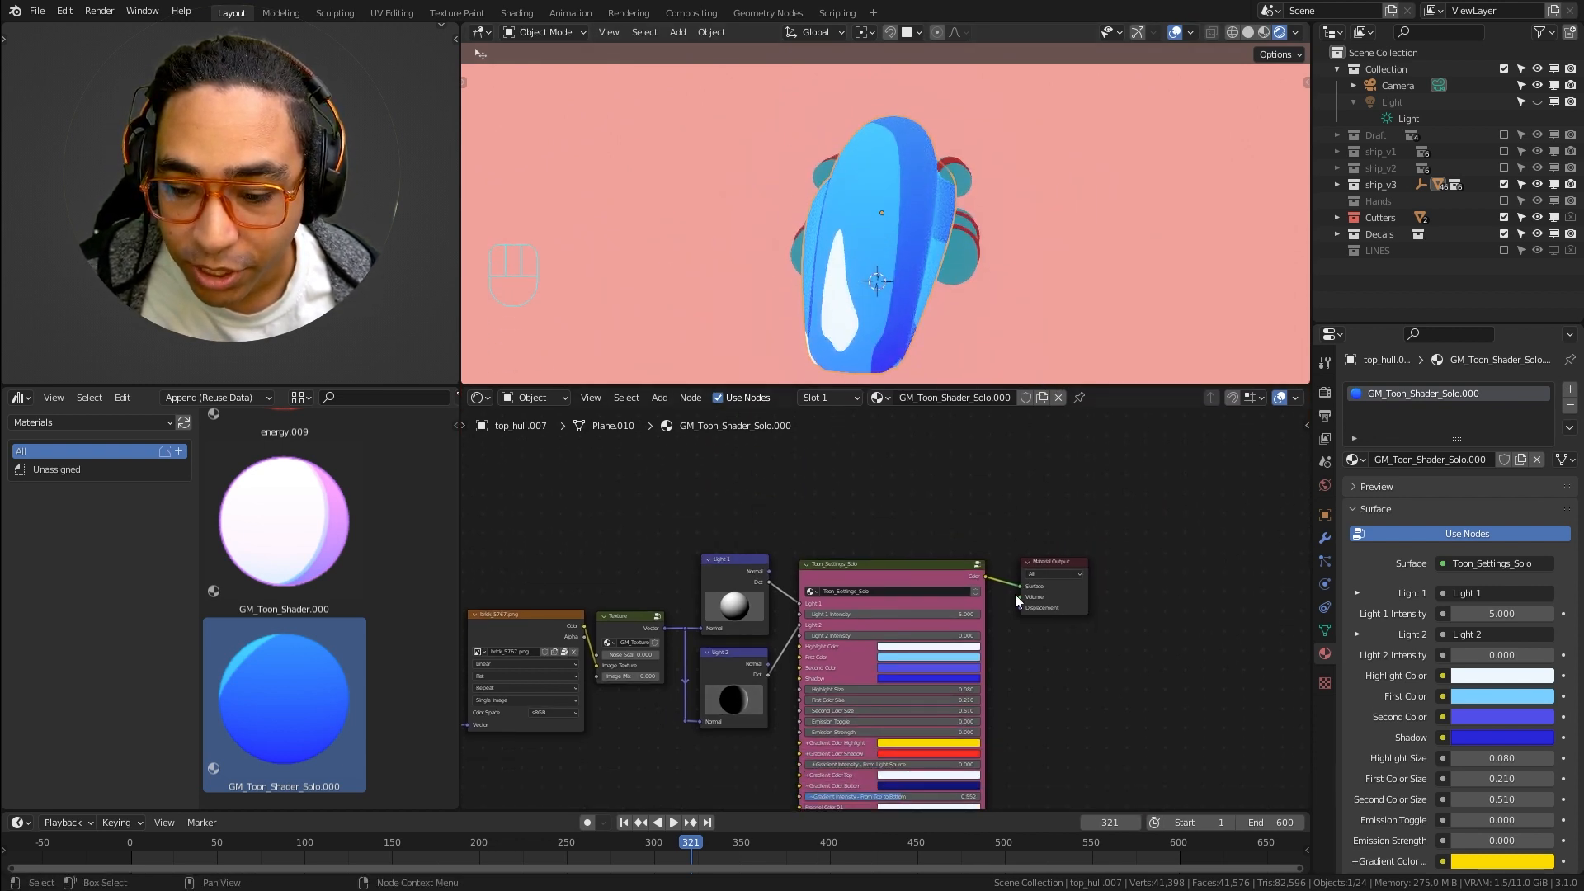
pyautogui.moveTo(1015, 594); pyautogui.dragTo(968, 518, button='middle')
pyautogui.scroll(1, 957, 619)
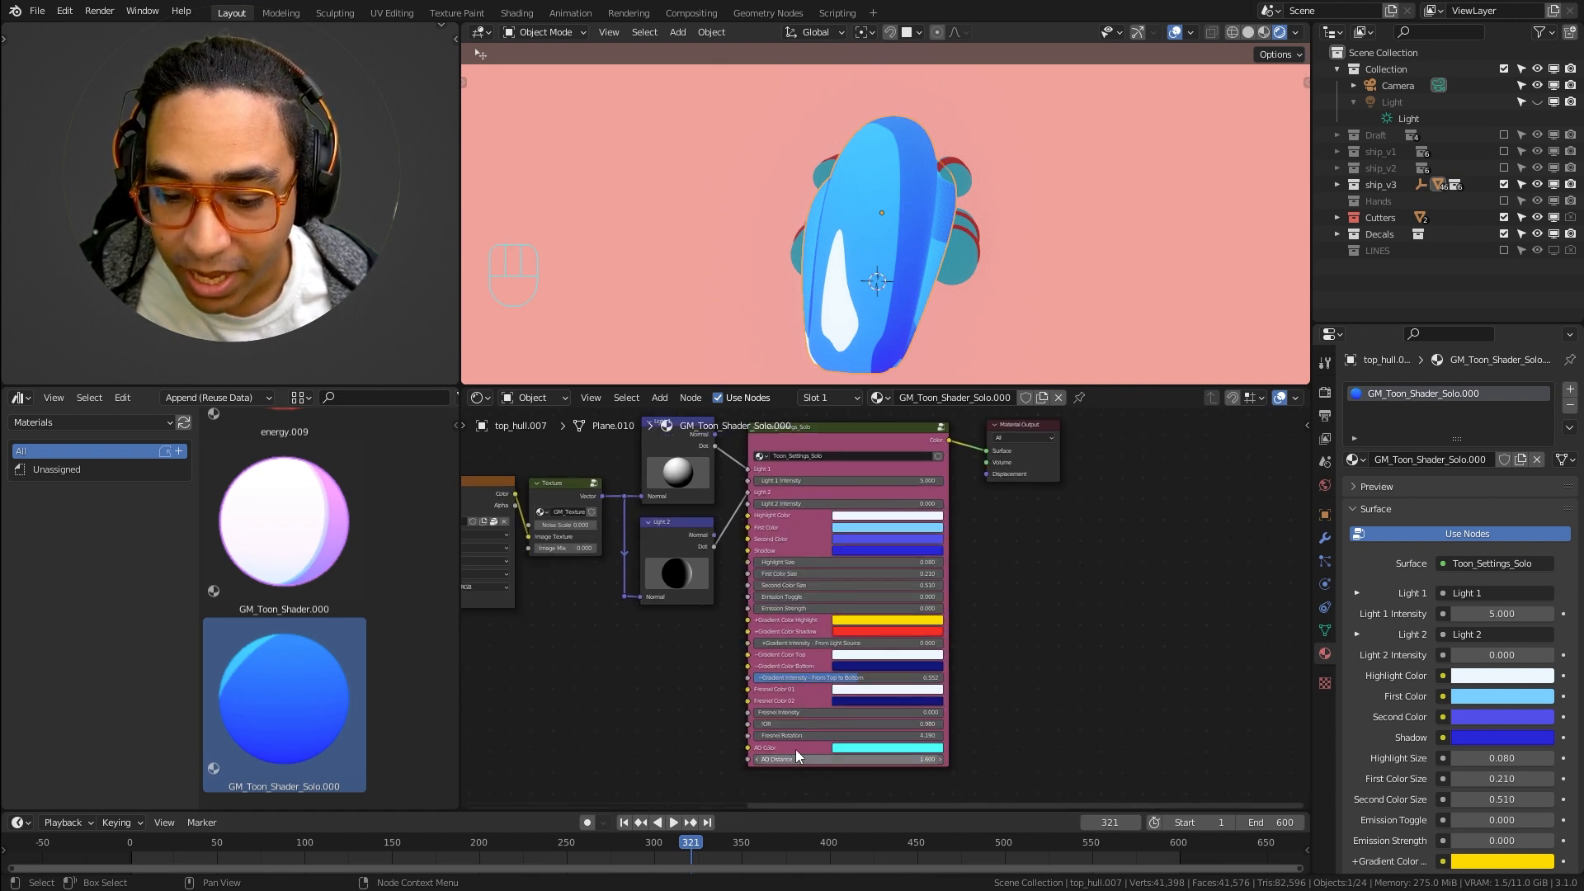
pyautogui.moveTo(665, 620); pyautogui.dragTo(870, 725, button='middle')
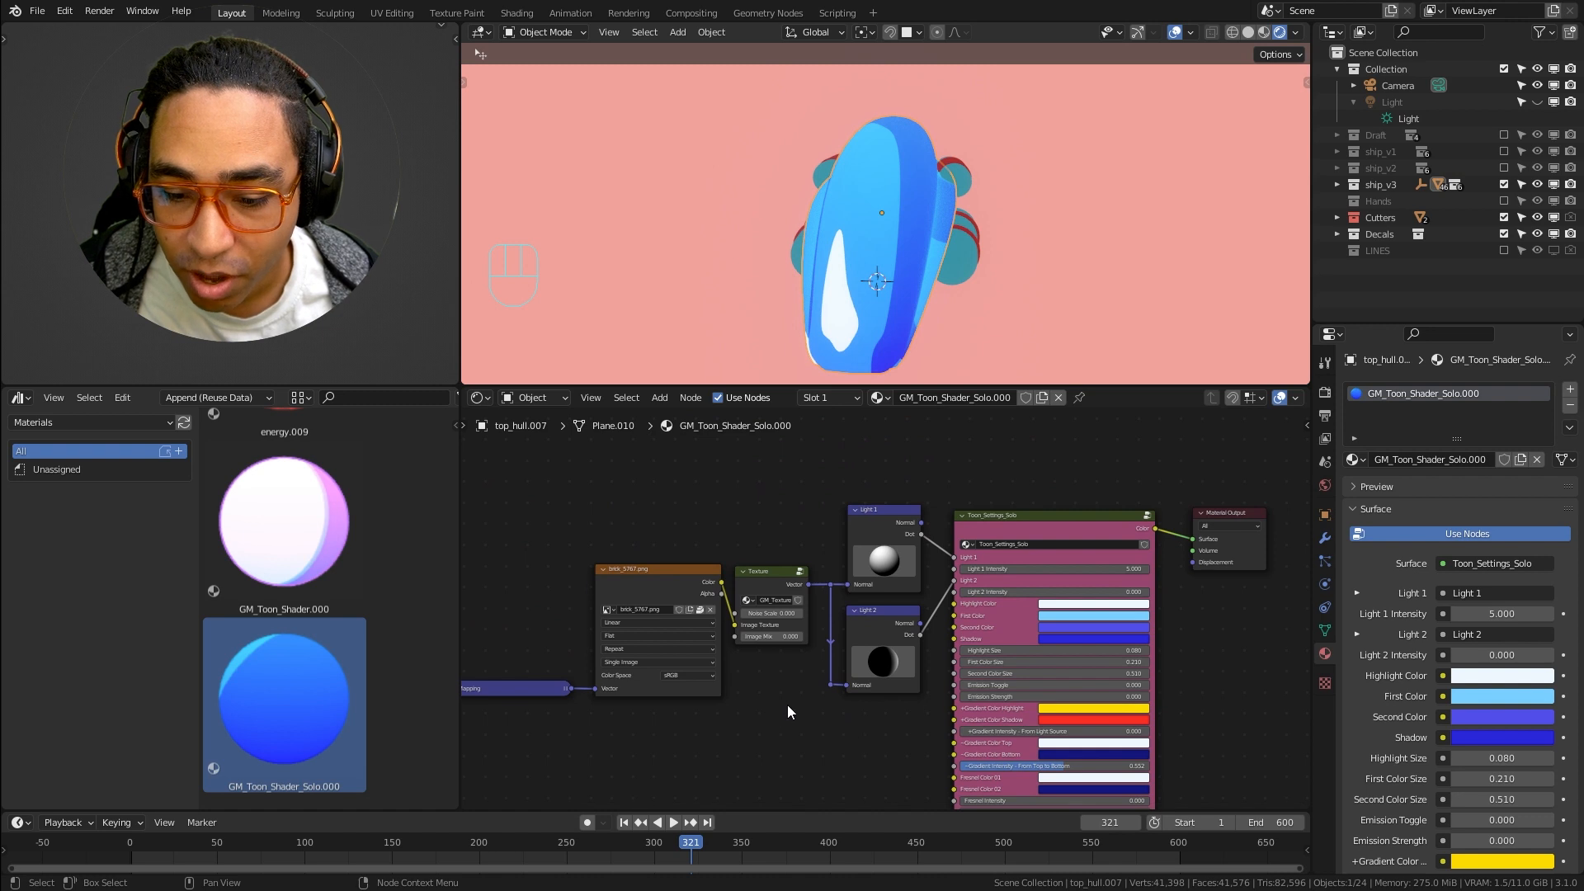
pyautogui.scroll(2, 960, 667)
pyautogui.scroll(2, 918, 283)
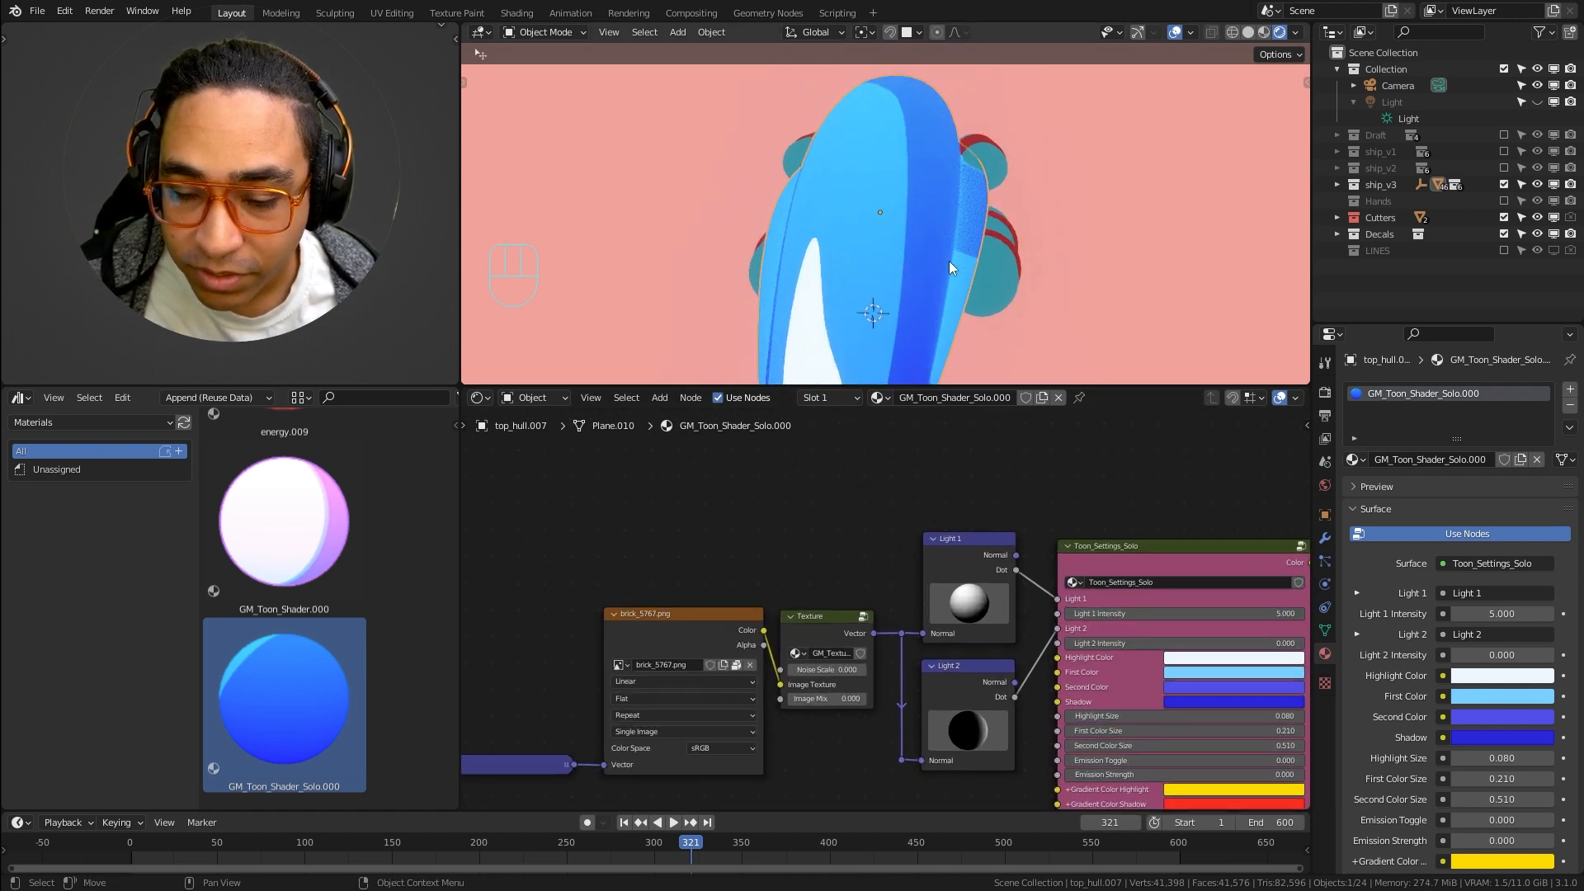
pyautogui.scroll(-1, 957, 272)
pyautogui.moveTo(1066, 383); pyautogui.dragTo(1067, 451)
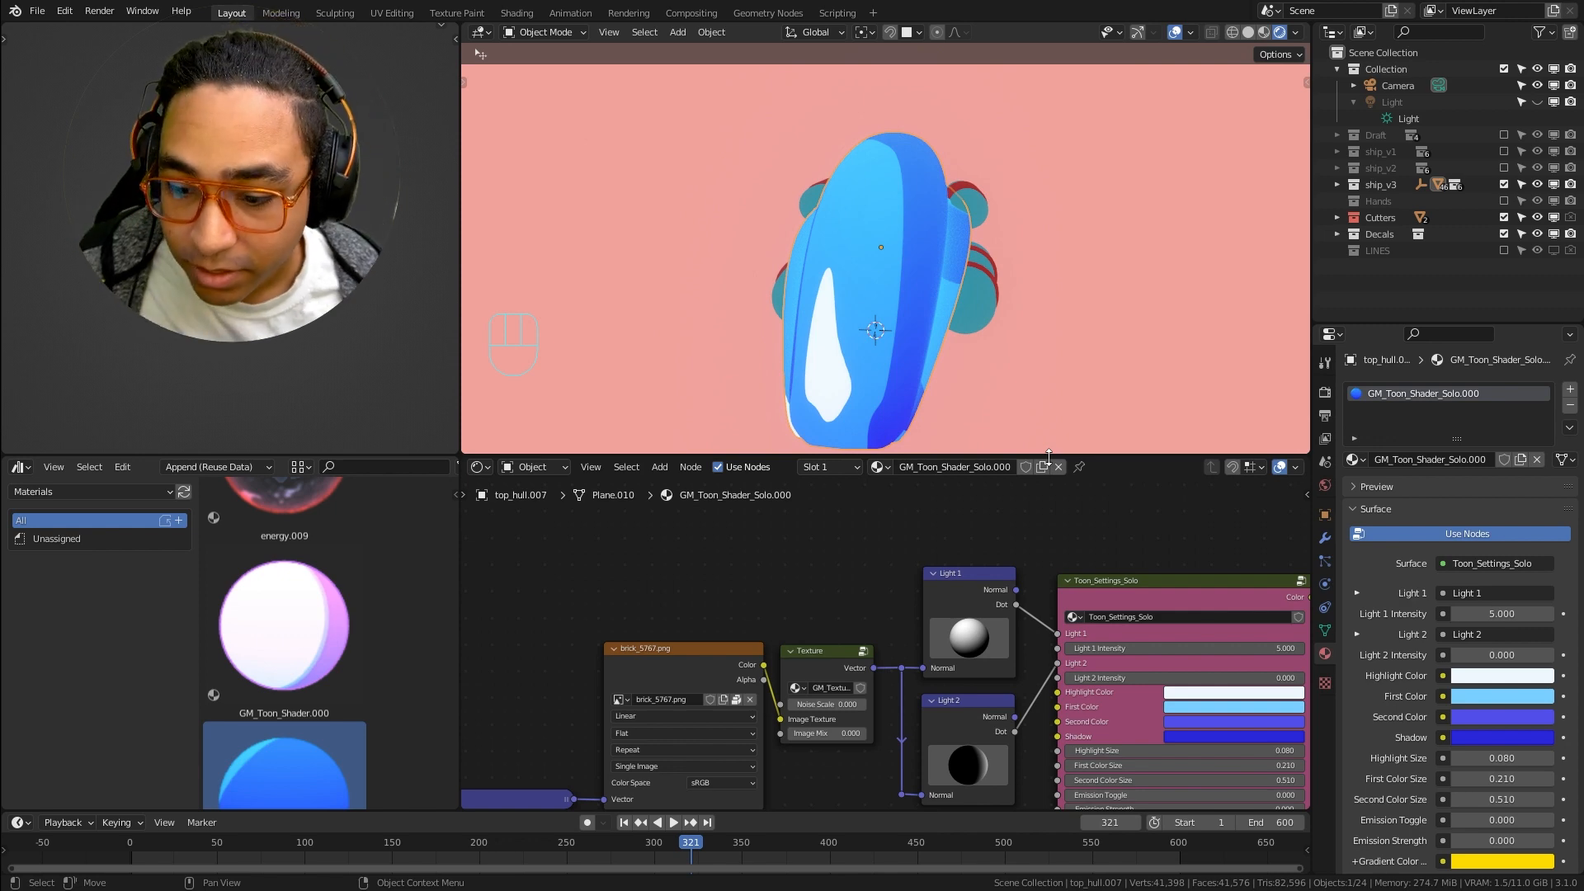
# Nudge the Light 1 and Light 2 nodes slightly beside the Toon_Settings_Solo node
pyautogui.moveTo(961, 573); pyautogui.dragTo(967, 571)
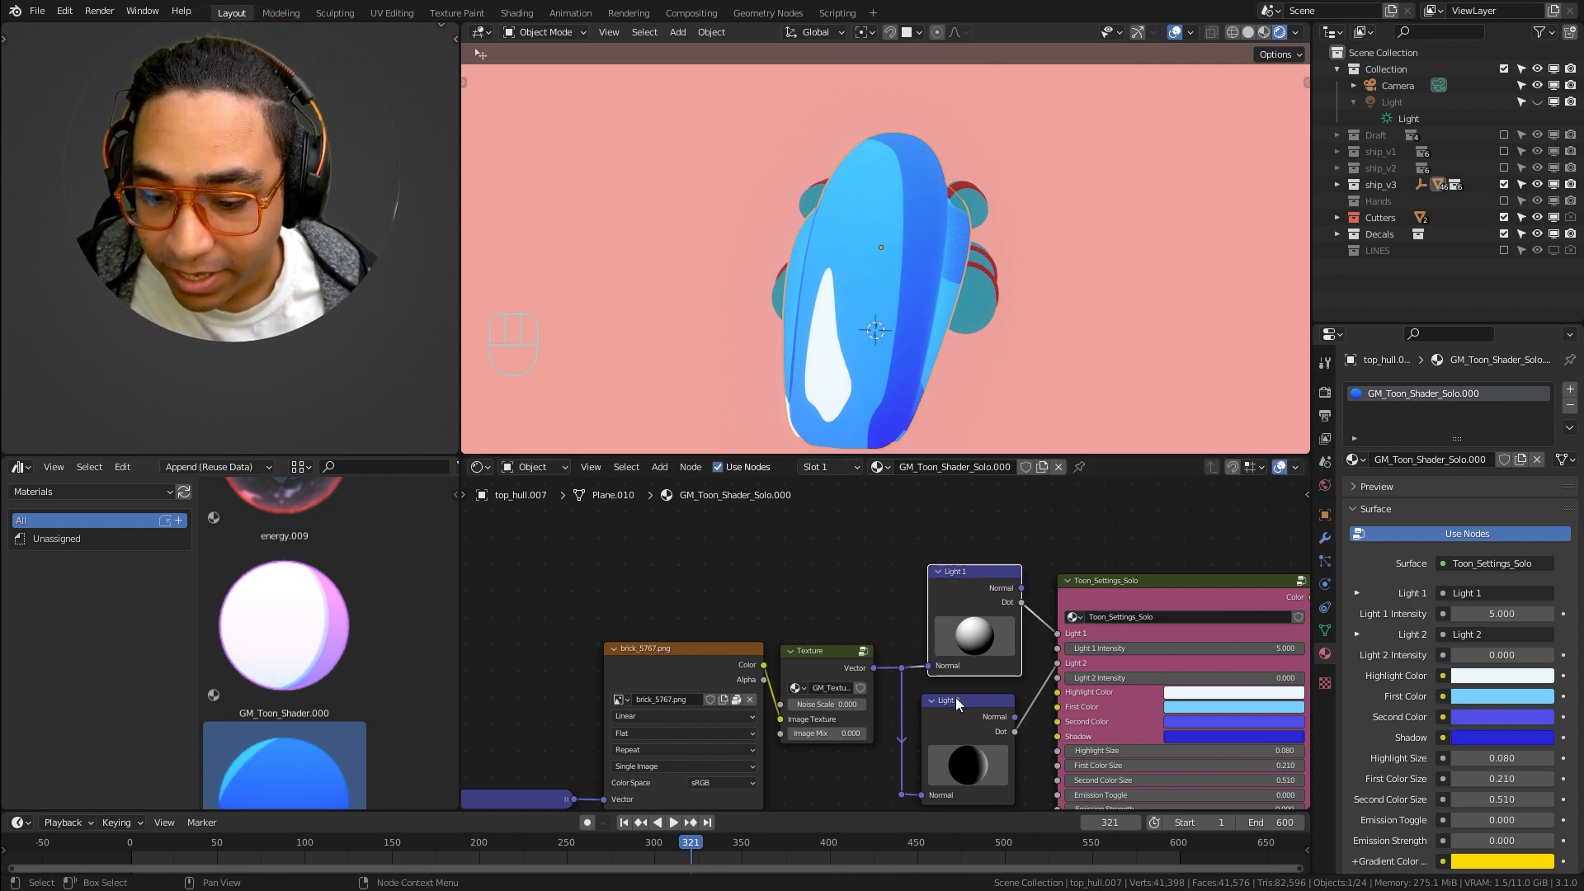
pyautogui.moveTo(957, 699); pyautogui.dragTo(957, 696)
pyautogui.scroll(3, 749, 599)
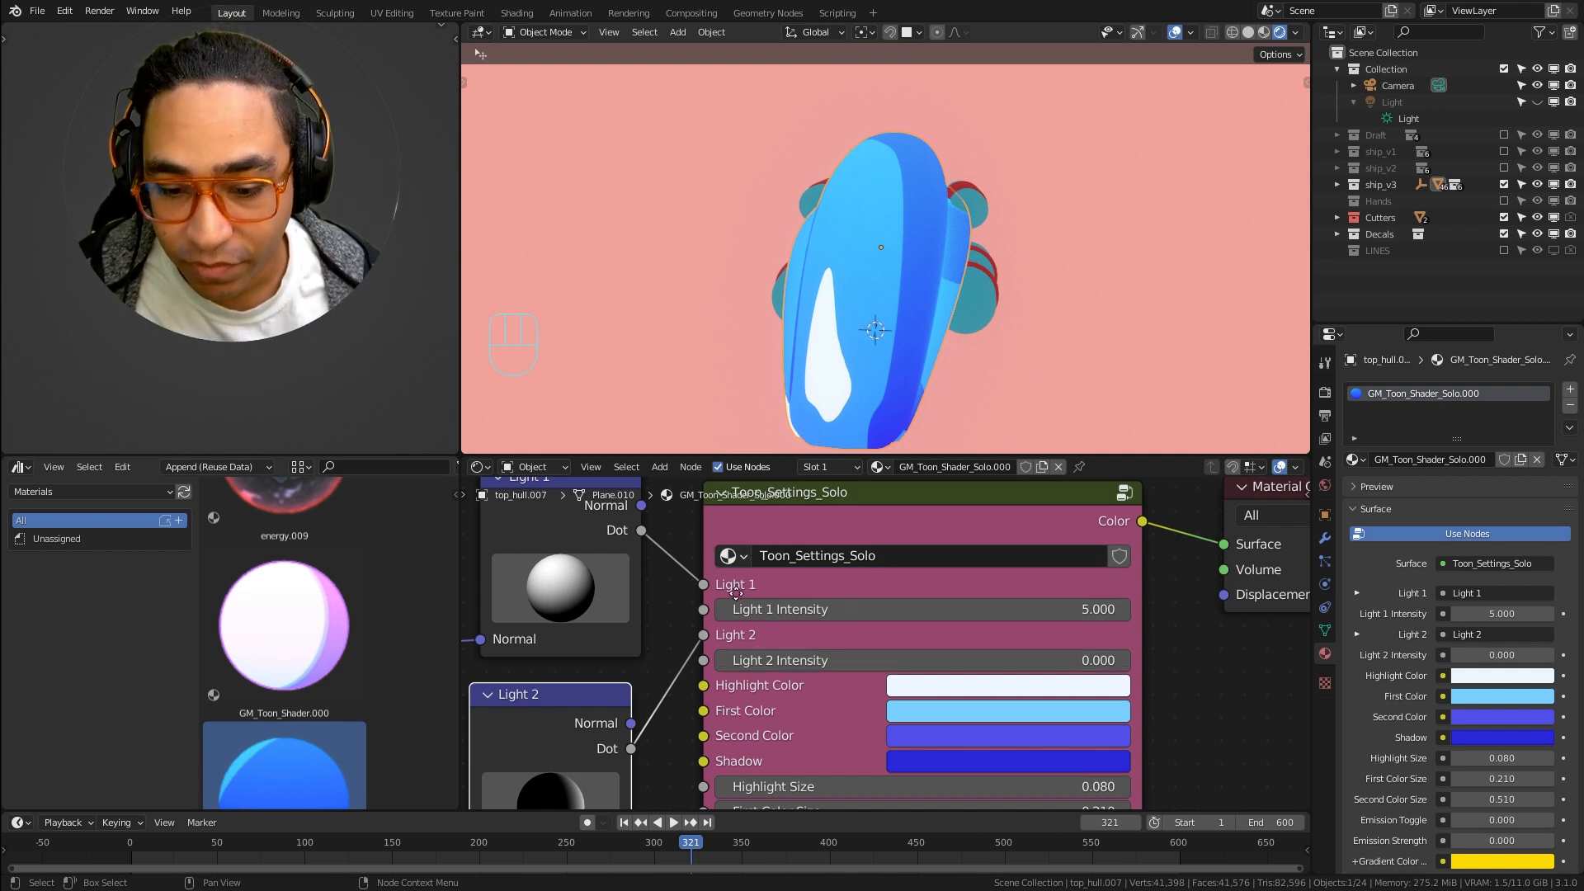
# Rotate the Light 1 sphere until its right side is lit, and check the shading on the hull from another side
pyautogui.moveTo(735, 593); pyautogui.dragTo(913, 652, button='middle')
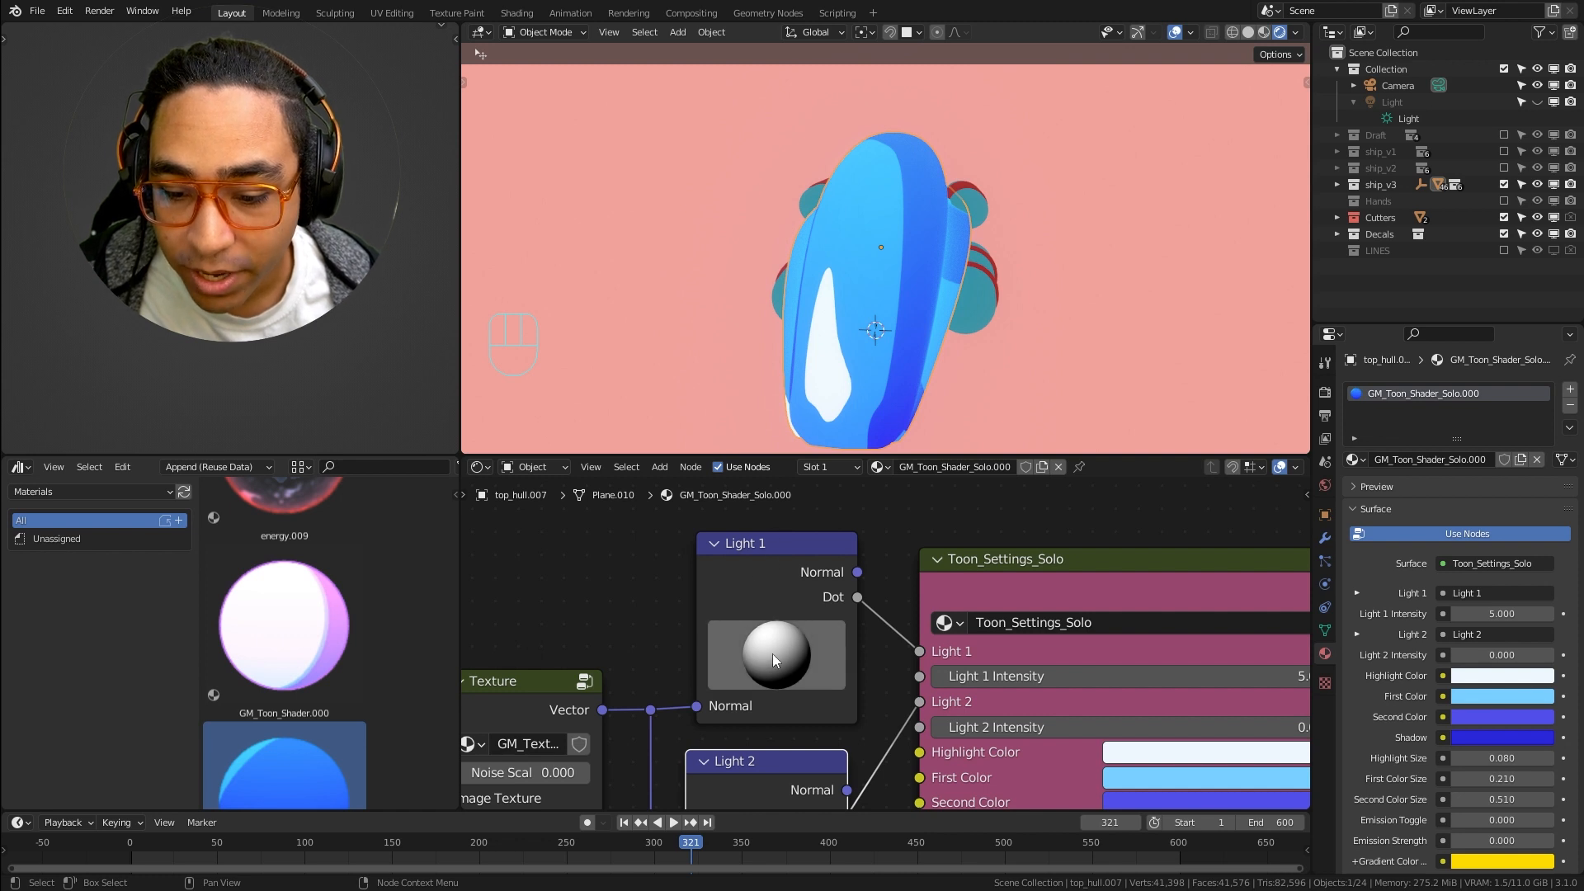
pyautogui.moveTo(784, 647)
pyautogui.mouseDown()
pyautogui.moveTo(826, 634)
pyautogui.moveTo(809, 657)
pyautogui.mouseUp()
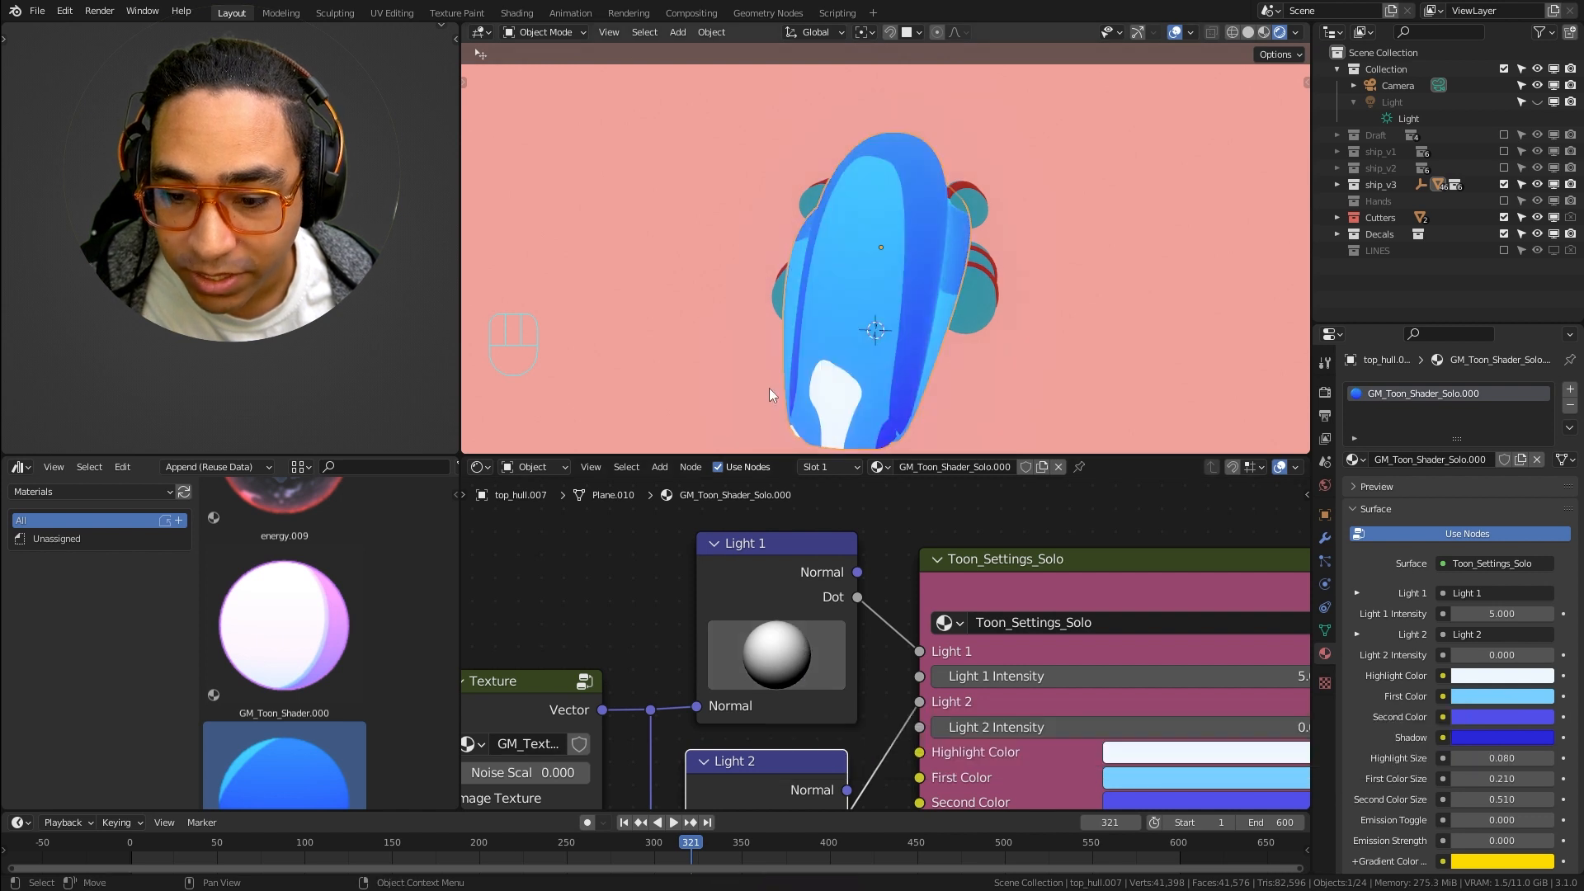
pyautogui.moveTo(780, 678)
pyautogui.mouseDown()
pyautogui.moveTo(740, 668)
pyautogui.moveTo(803, 596)
pyautogui.moveTo(785, 592)
pyautogui.moveTo(845, 556)
pyautogui.moveTo(763, 596)
pyautogui.moveTo(788, 555)
pyautogui.moveTo(854, 602)
pyautogui.moveTo(706, 617)
pyautogui.moveTo(851, 591)
pyautogui.moveTo(785, 576)
pyautogui.moveTo(733, 589)
pyautogui.moveTo(818, 587)
pyautogui.moveTo(856, 627)
pyautogui.moveTo(854, 598)
pyautogui.moveTo(739, 595)
pyautogui.moveTo(883, 592)
pyautogui.moveTo(780, 675)
pyautogui.moveTo(759, 651)
pyautogui.moveTo(804, 660)
pyautogui.moveTo(781, 634)
pyautogui.moveTo(812, 630)
pyautogui.moveTo(820, 647)
pyautogui.moveTo(771, 646)
pyautogui.moveTo(839, 674)
pyautogui.moveTo(775, 685)
pyautogui.moveTo(785, 657)
pyautogui.moveTo(792, 683)
pyautogui.moveTo(756, 680)
pyautogui.moveTo(800, 660)
pyautogui.moveTo(754, 679)
pyautogui.moveTo(802, 676)
pyautogui.moveTo(759, 690)
pyautogui.moveTo(640, 666)
pyautogui.moveTo(617, 688)
pyautogui.moveTo(862, 686)
pyautogui.mouseUp()
pyautogui.moveTo(996, 409); pyautogui.dragTo(875, 198, button='middle')
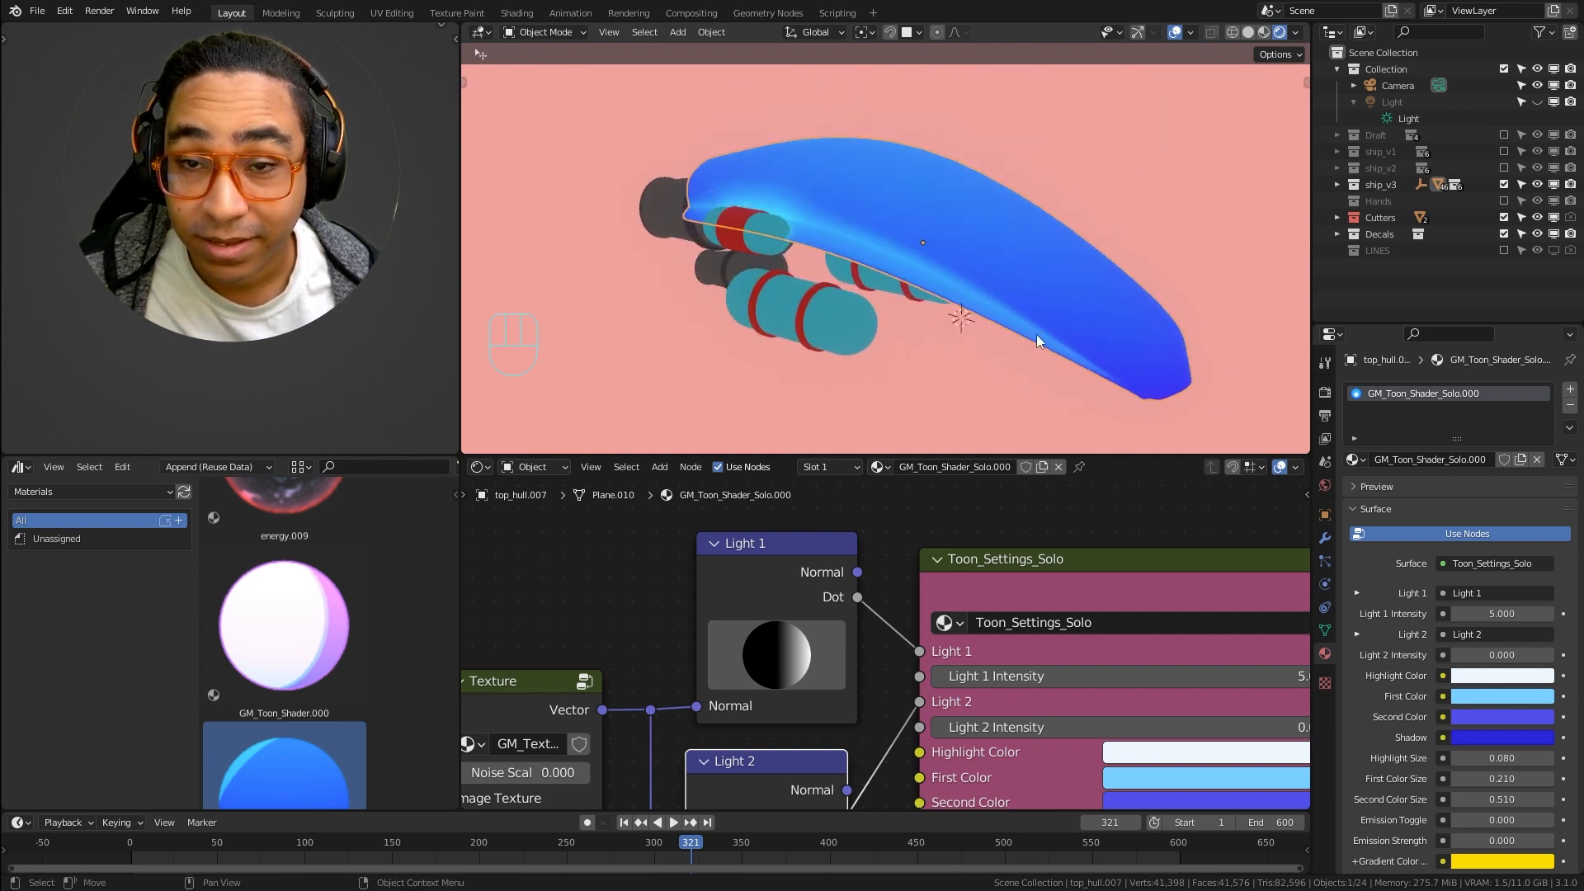
# Try a Light 1 Intensity of 6.400 on the Toon_Settings_Solo node and undo the change
pyautogui.moveTo(860, 216); pyautogui.dragTo(759, 253, button='middle')
pyautogui.scroll(-1, 991, 571)
pyautogui.moveTo(992, 573); pyautogui.dragTo(791, 516, button='middle')
pyautogui.moveTo(808, 607)
pyautogui.mouseDown()
pyautogui.moveTo(855, 606)
pyautogui.moveTo(786, 606)
pyautogui.moveTo(838, 610)
pyautogui.mouseUp()
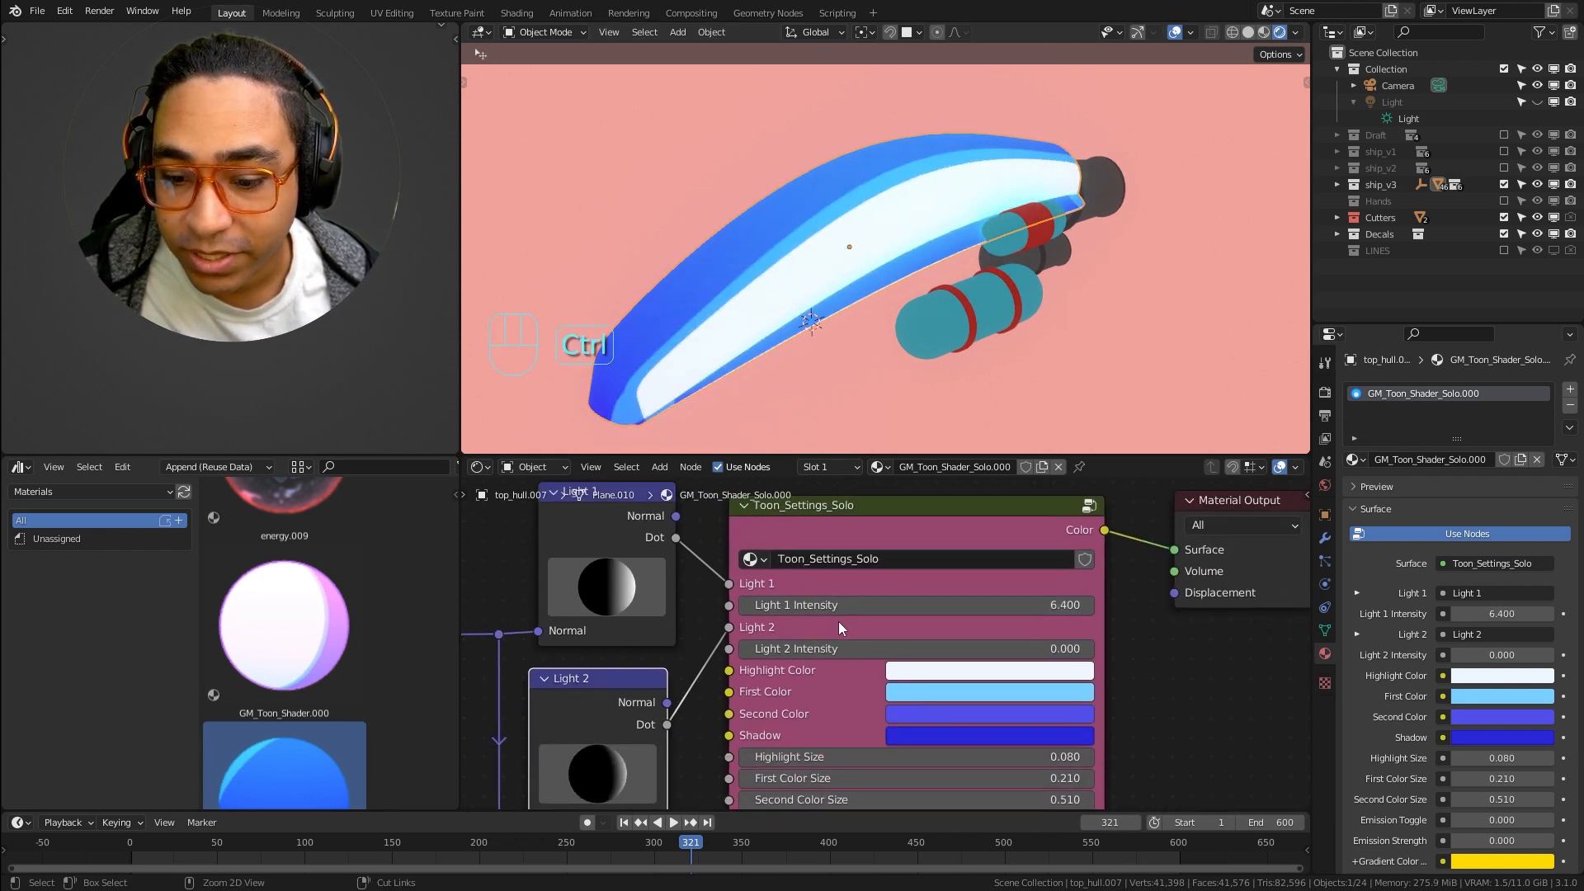
pyautogui.hotkey('ctrl', 'z')
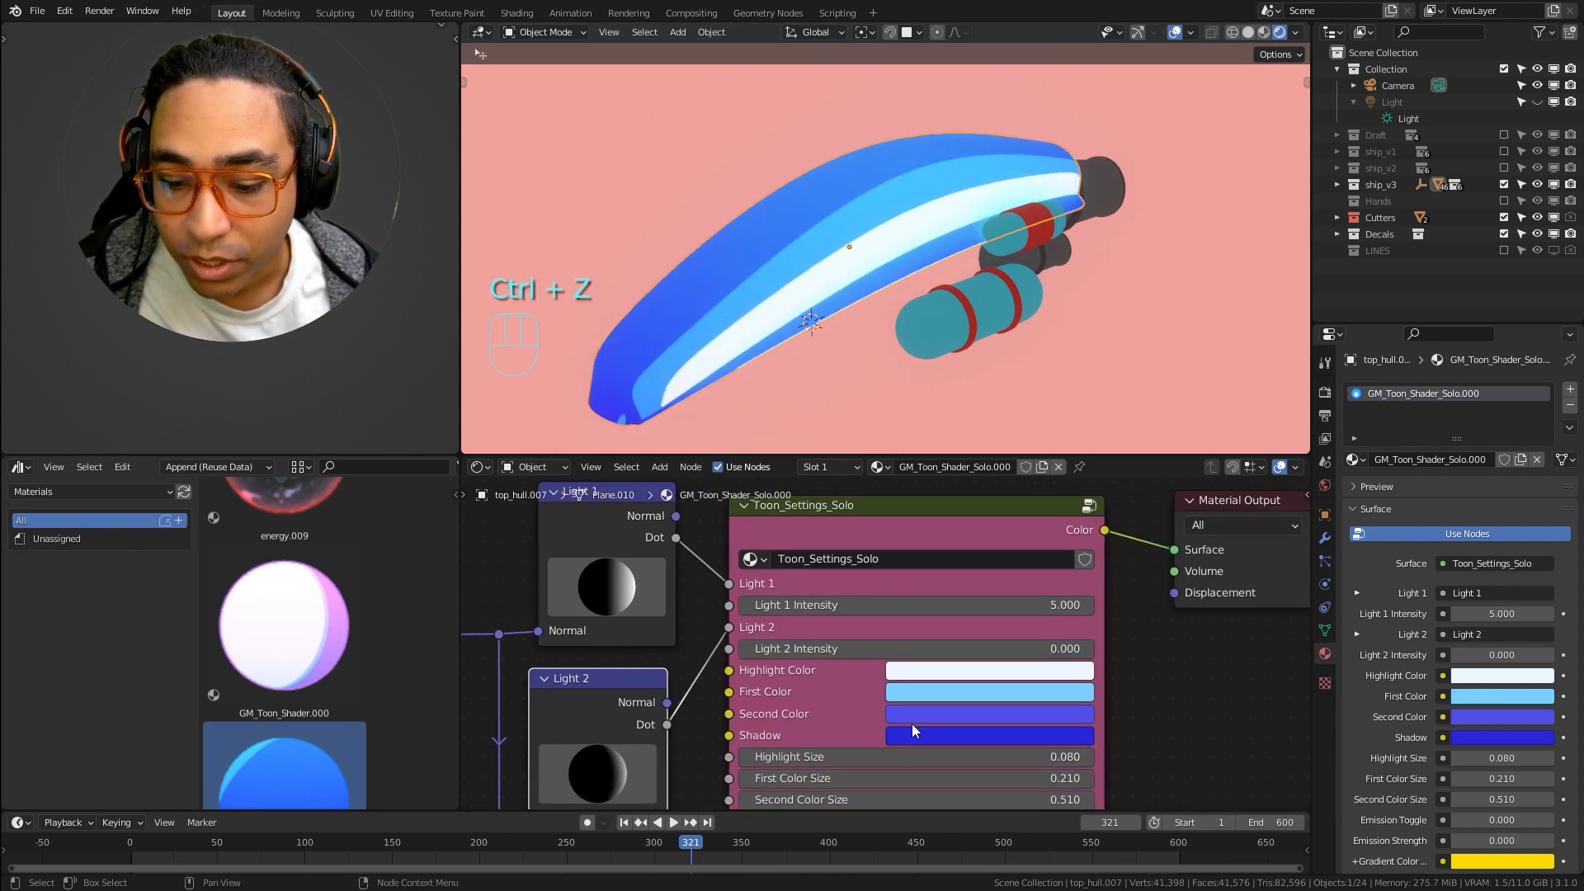
# Set First Color Size to 0.330 and Second Color Size to 0.470 on Toon_Settings_Solo, checking the bands on the hull
pyautogui.moveTo(912, 725); pyautogui.dragTo(878, 637, button='middle')
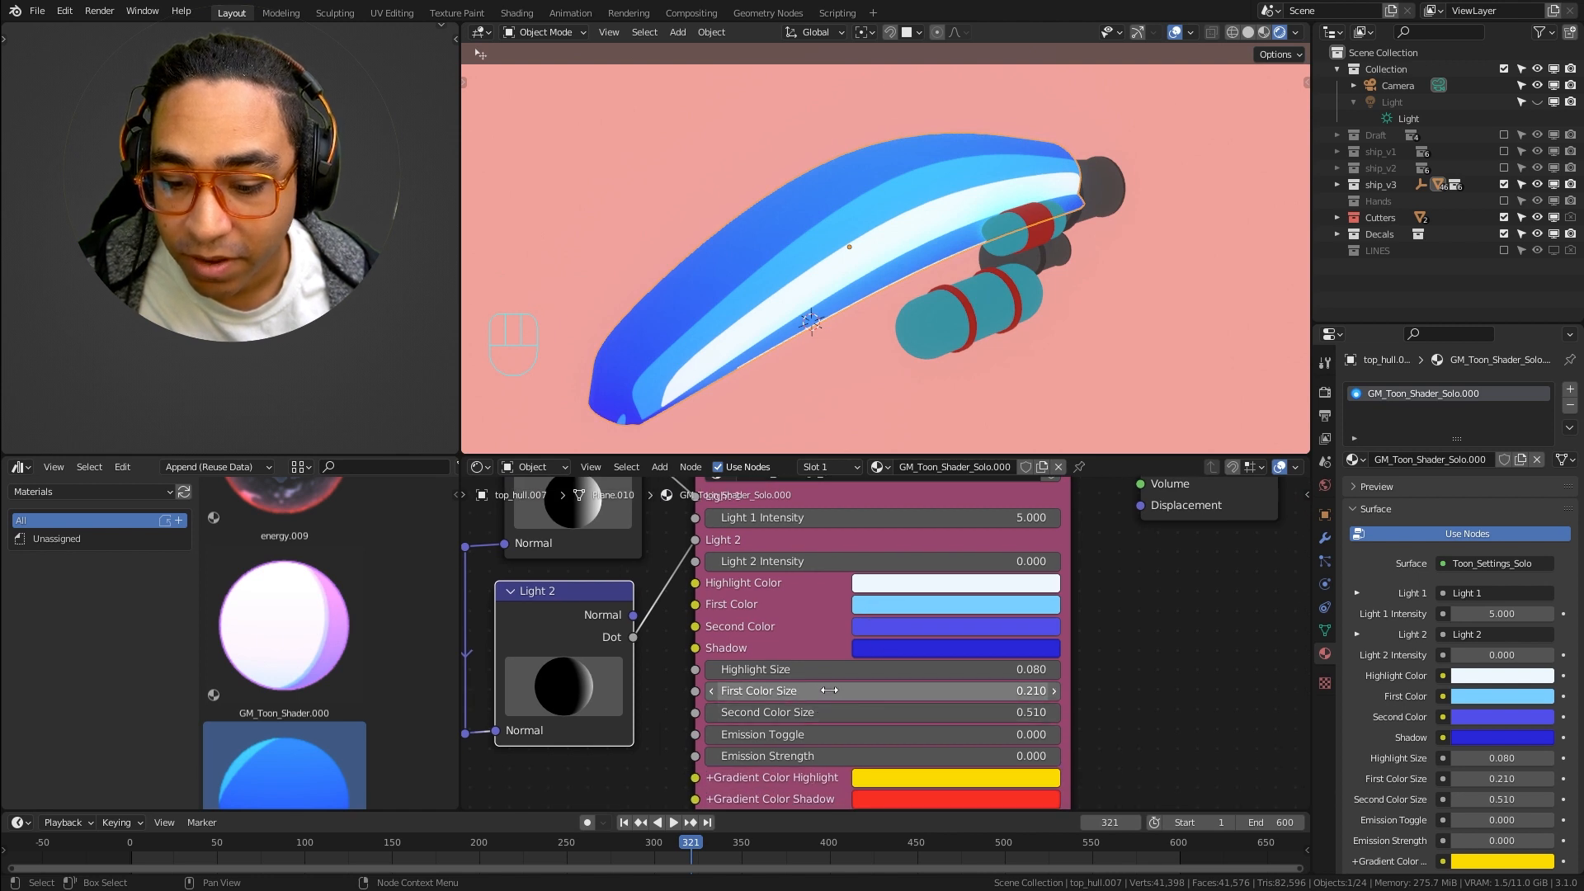
pyautogui.moveTo(829, 712)
pyautogui.keyDown('shift'); pyautogui.mouseDown()
pyautogui.moveTo(792, 712)
pyautogui.moveTo(893, 691)
pyautogui.moveTo(828, 712)
pyautogui.moveTo(812, 696)
pyautogui.mouseUp(); pyautogui.keyUp('shift')
pyautogui.moveTo(704, 286); pyautogui.dragTo(775, 297, button='middle')
# Set Light 2 Intensity to 5.000 on the Toon_Settings_Solo node
pyautogui.moveTo(636, 566); pyautogui.dragTo(771, 601, button='middle')
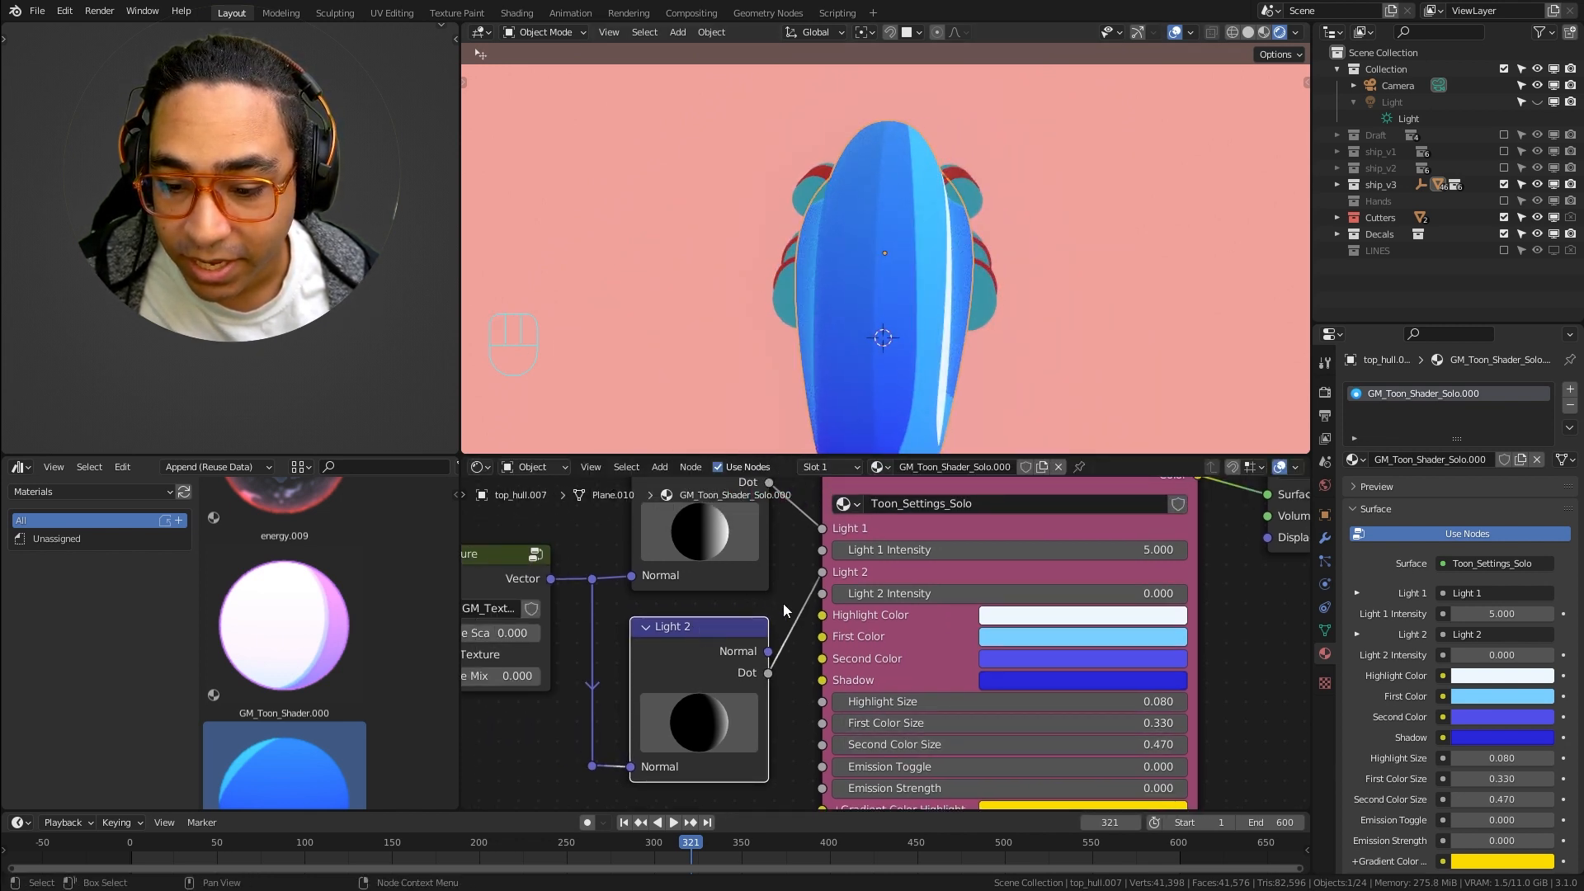
pyautogui.click(919, 594)
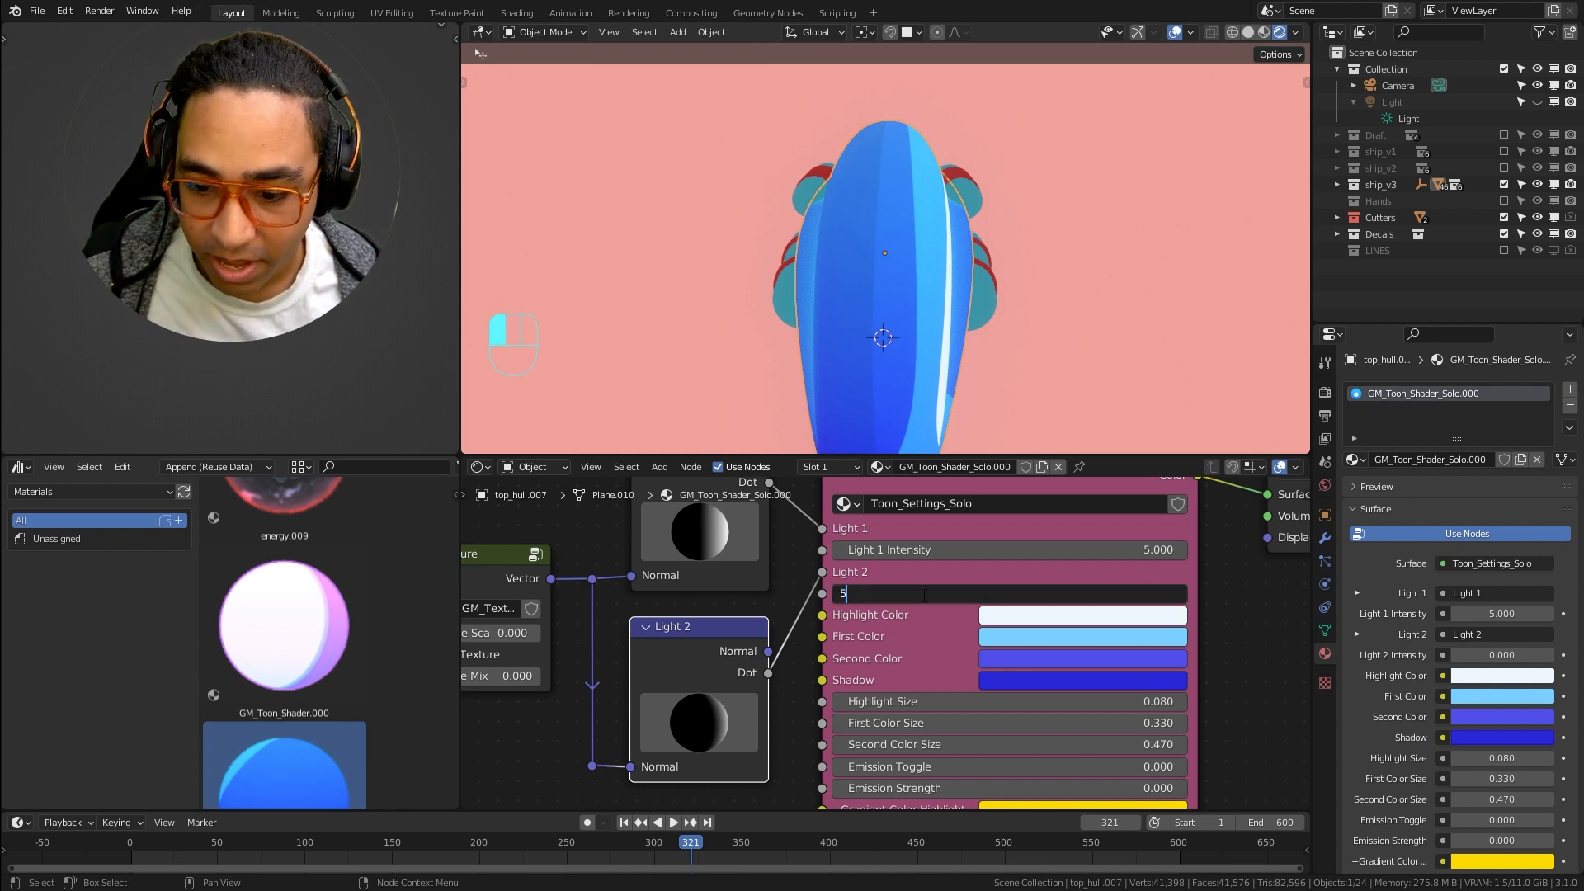
pyautogui.press('Return')
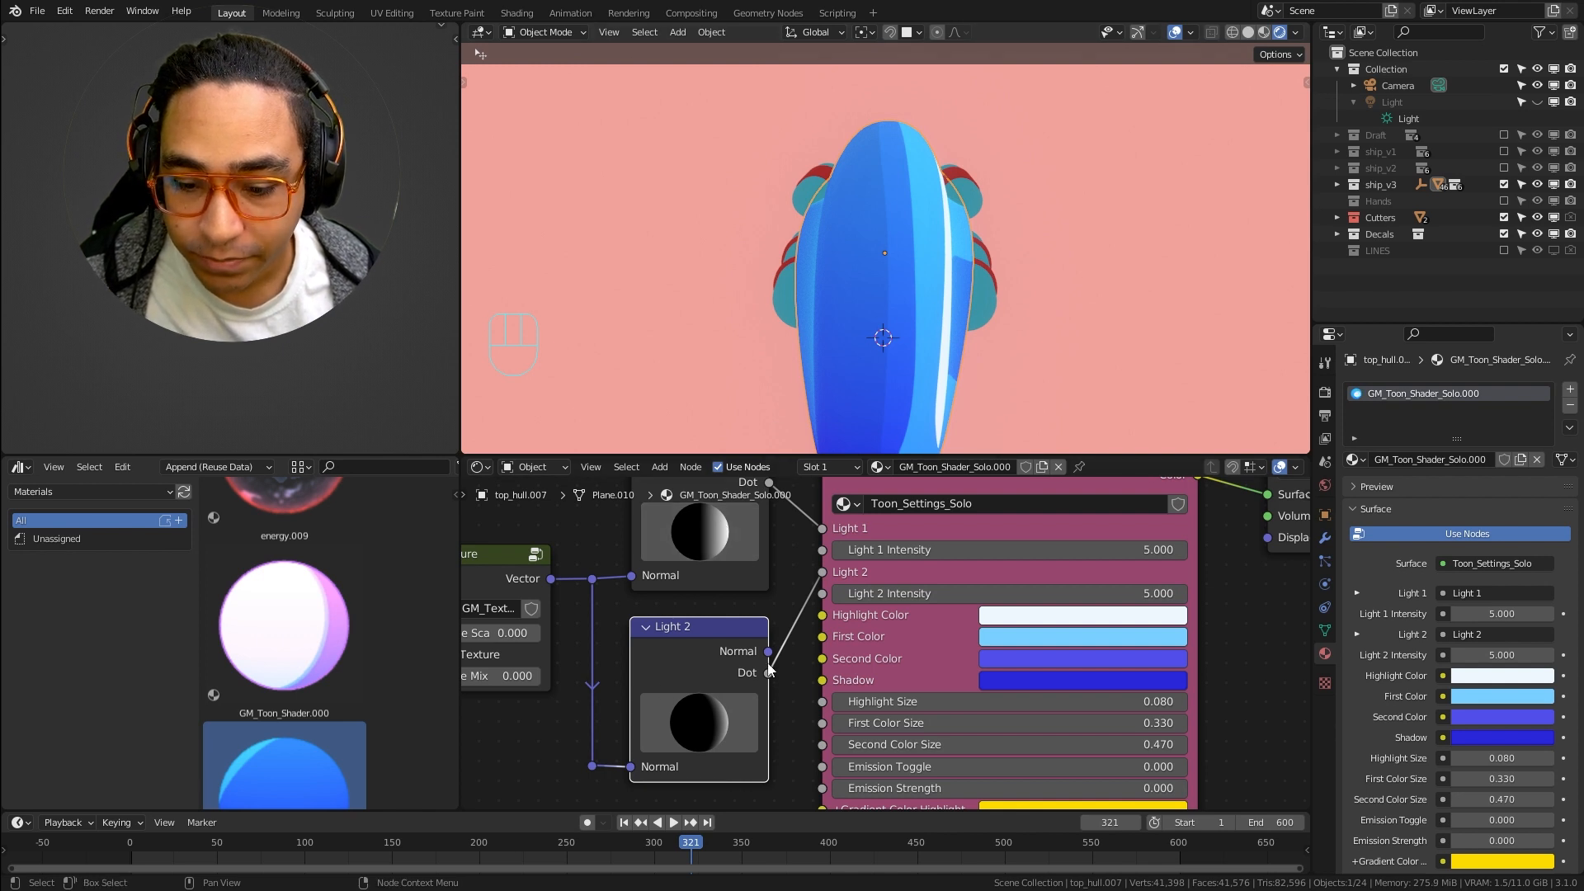
# Rotate the Light 2 sphere until its left side is lit, and check the shading along both sides of the hull
pyautogui.moveTo(719, 720)
pyautogui.keyDown('ctrl'); pyautogui.mouseDown()
pyautogui.moveTo(455, 702)
pyautogui.moveTo(475, 704)
pyautogui.mouseUp(); pyautogui.keyUp('ctrl')
pyautogui.keyDown('shift'); pyautogui.moveTo(848, 381); pyautogui.dragTo(754, 320, button='middle'); pyautogui.keyUp('shift')
pyautogui.moveTo(754, 297); pyautogui.dragTo(791, 369, button='middle')
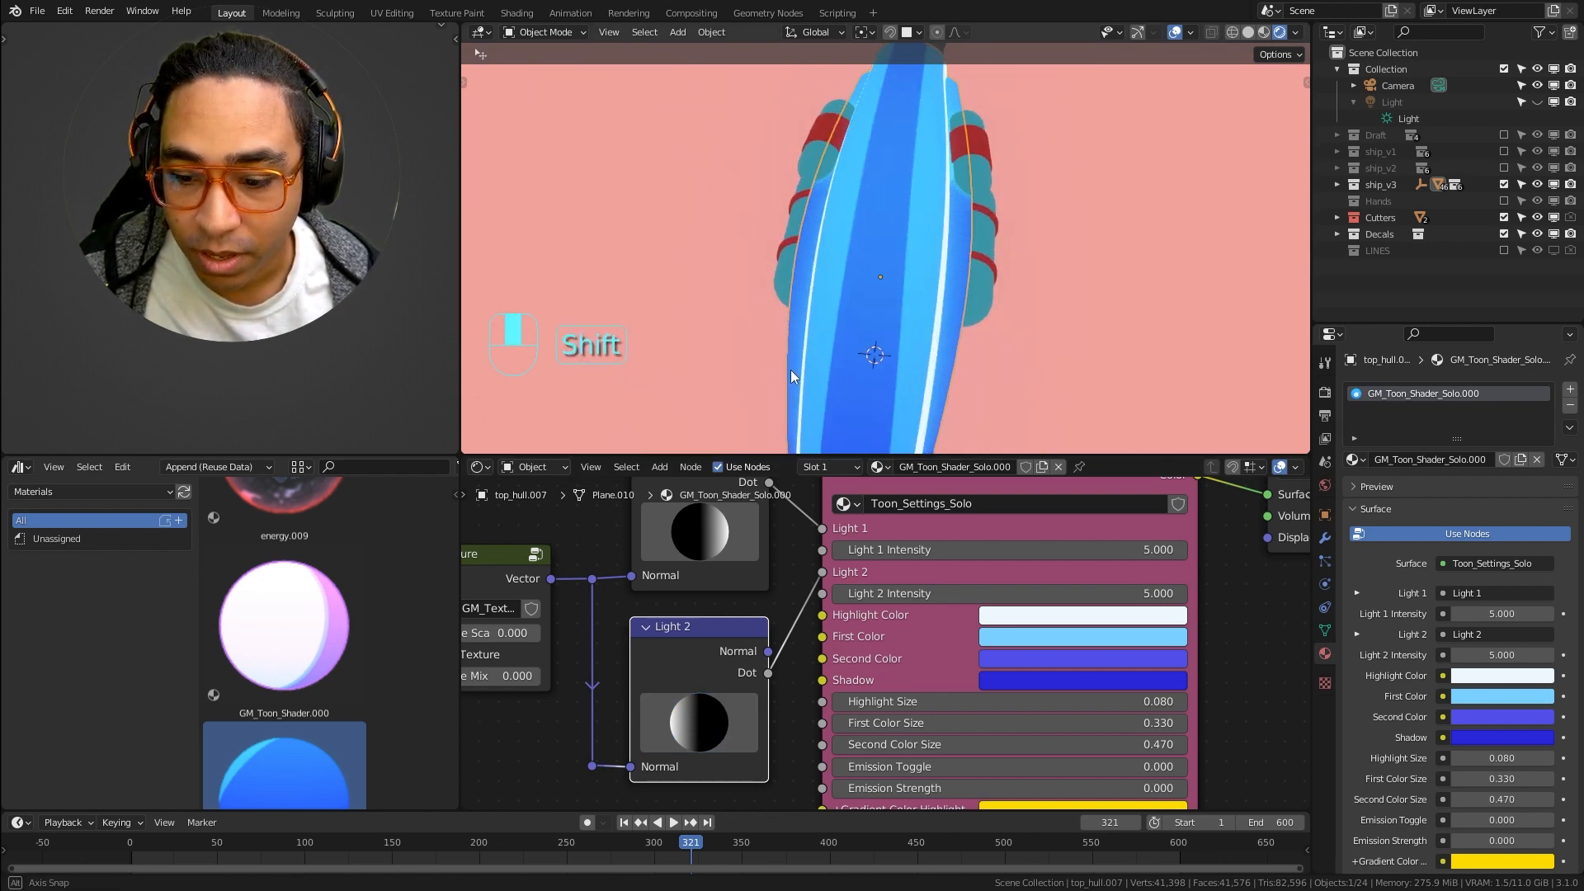
# Set Highlight Size to 0.190 and First Color Size to 0.410 on Toon_Settings_Solo, checking the hull from an angle
pyautogui.moveTo(833, 743); pyautogui.dragTo(768, 673, button='middle')
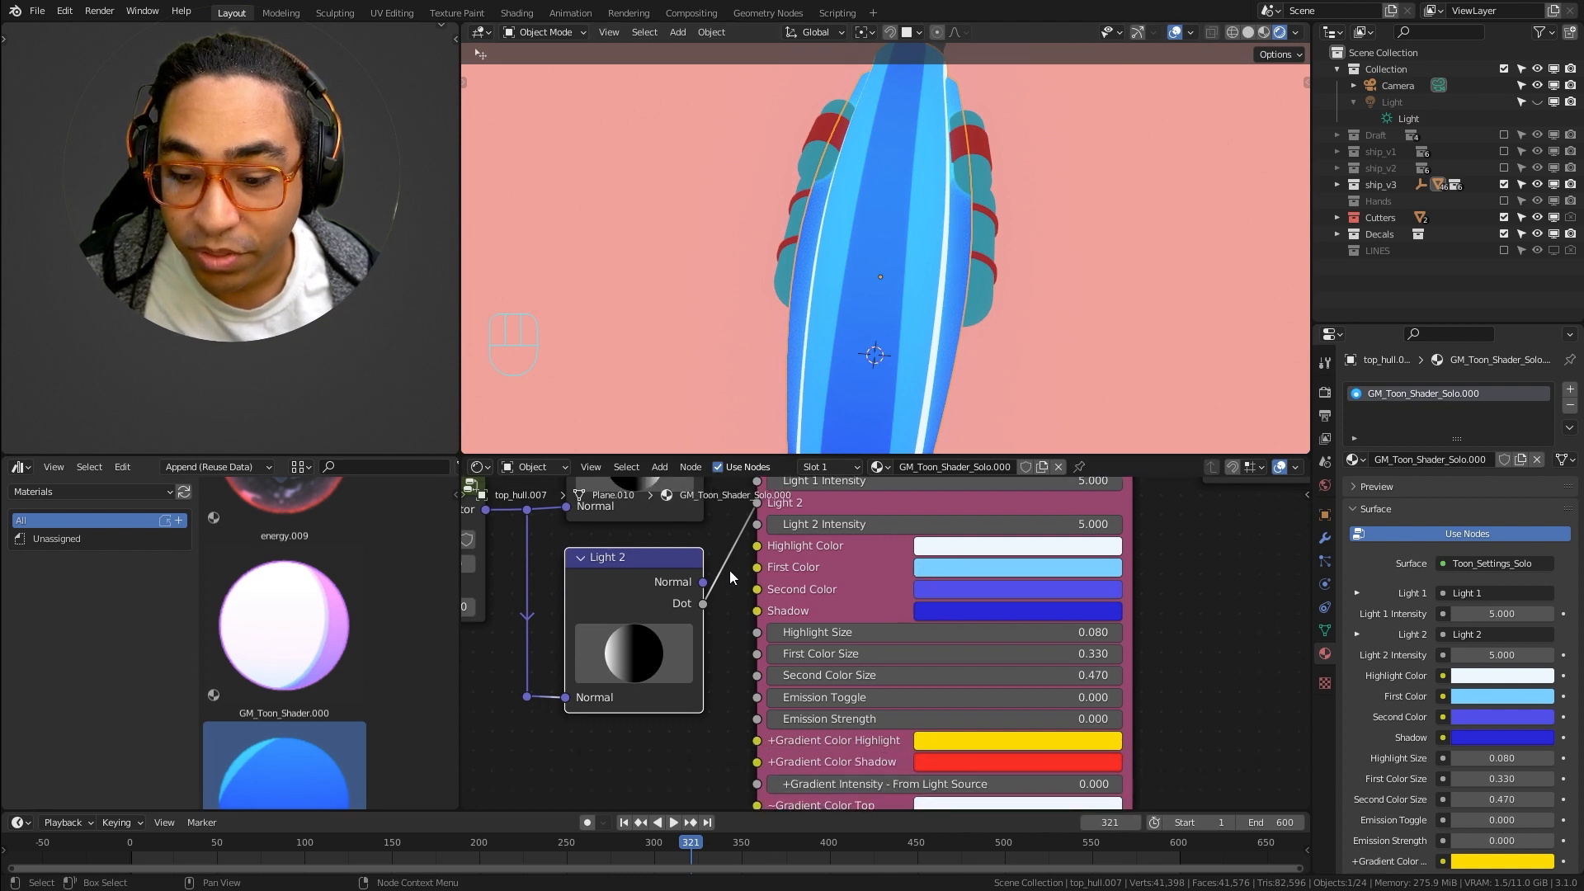
pyautogui.moveTo(907, 632)
pyautogui.keyDown('shift'); pyautogui.mouseDown()
pyautogui.moveTo(948, 631)
pyautogui.moveTo(924, 632)
pyautogui.moveTo(924, 653)
pyautogui.moveTo(965, 653)
pyautogui.moveTo(940, 653)
pyautogui.mouseUp(); pyautogui.keyUp('shift')
pyautogui.moveTo(874, 354); pyautogui.dragTo(785, 272, button='middle')
pyautogui.scroll(-2, 742, 547)
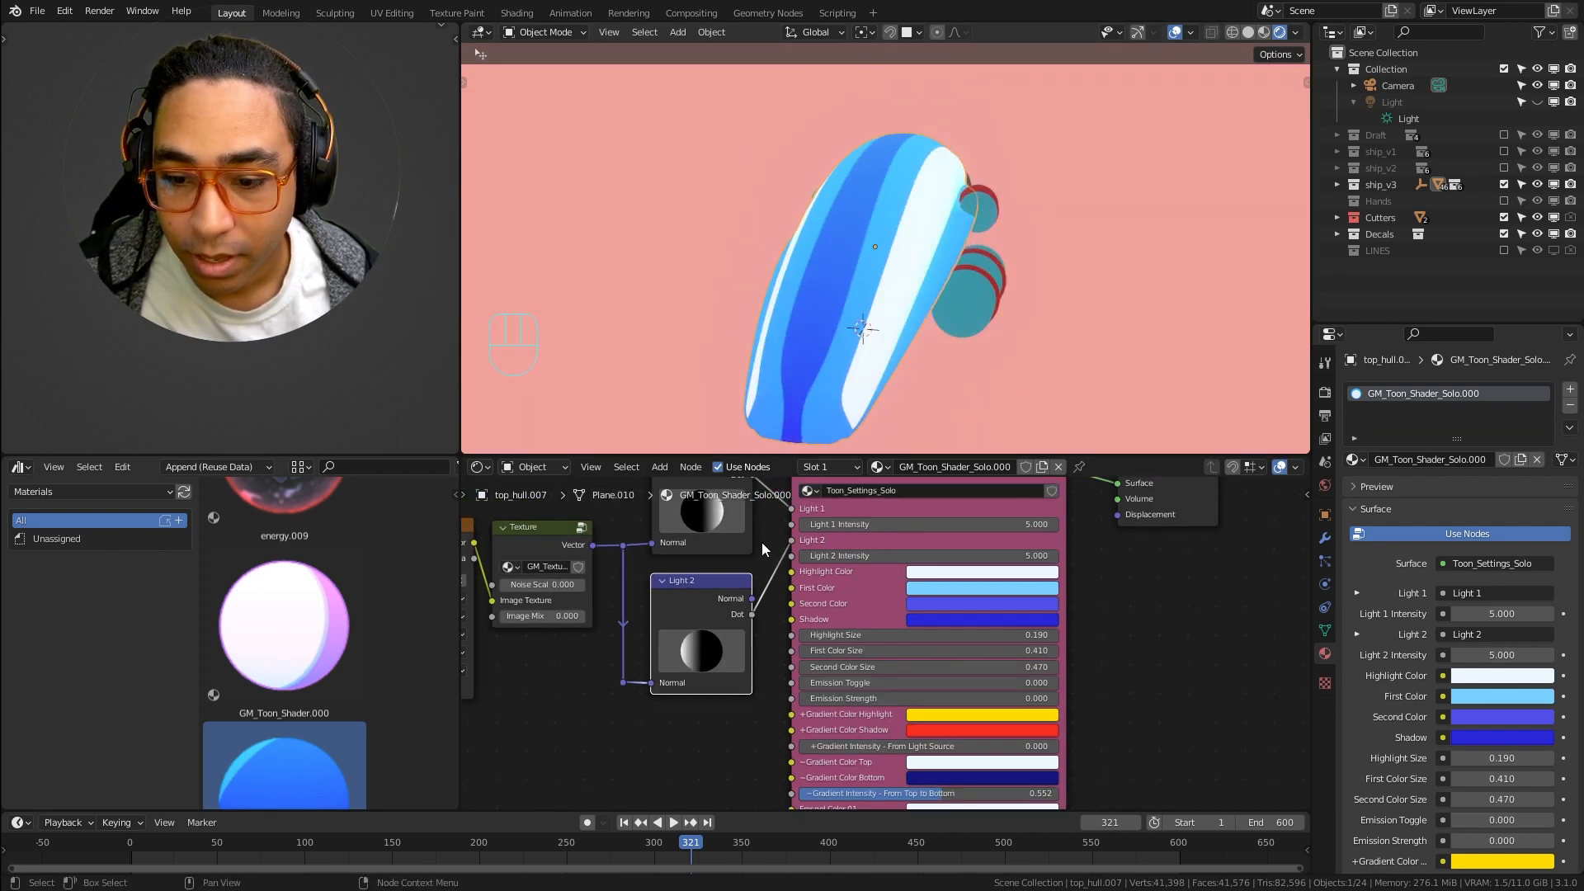
# Raise the Texture node's Noise Scale to 1.000 and inspect the grain on the hull's colour edges
pyautogui.scroll(1, 670, 554)
pyautogui.scroll(3, 891, 399)
pyautogui.scroll(2, 825, 615)
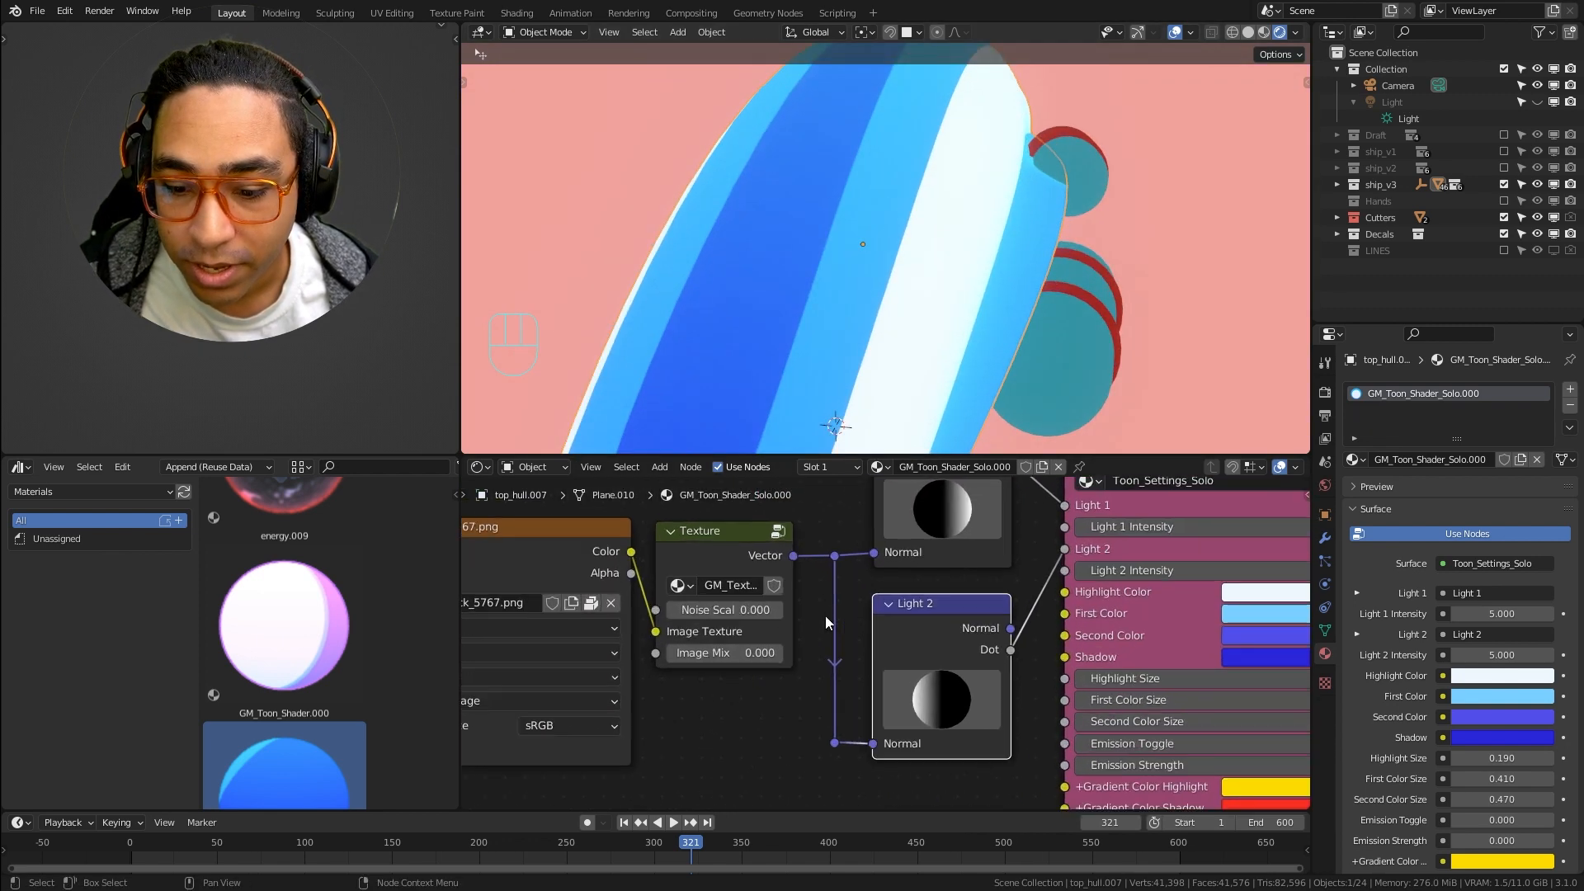
pyautogui.click(711, 532)
pyautogui.scroll(2, 788, 720)
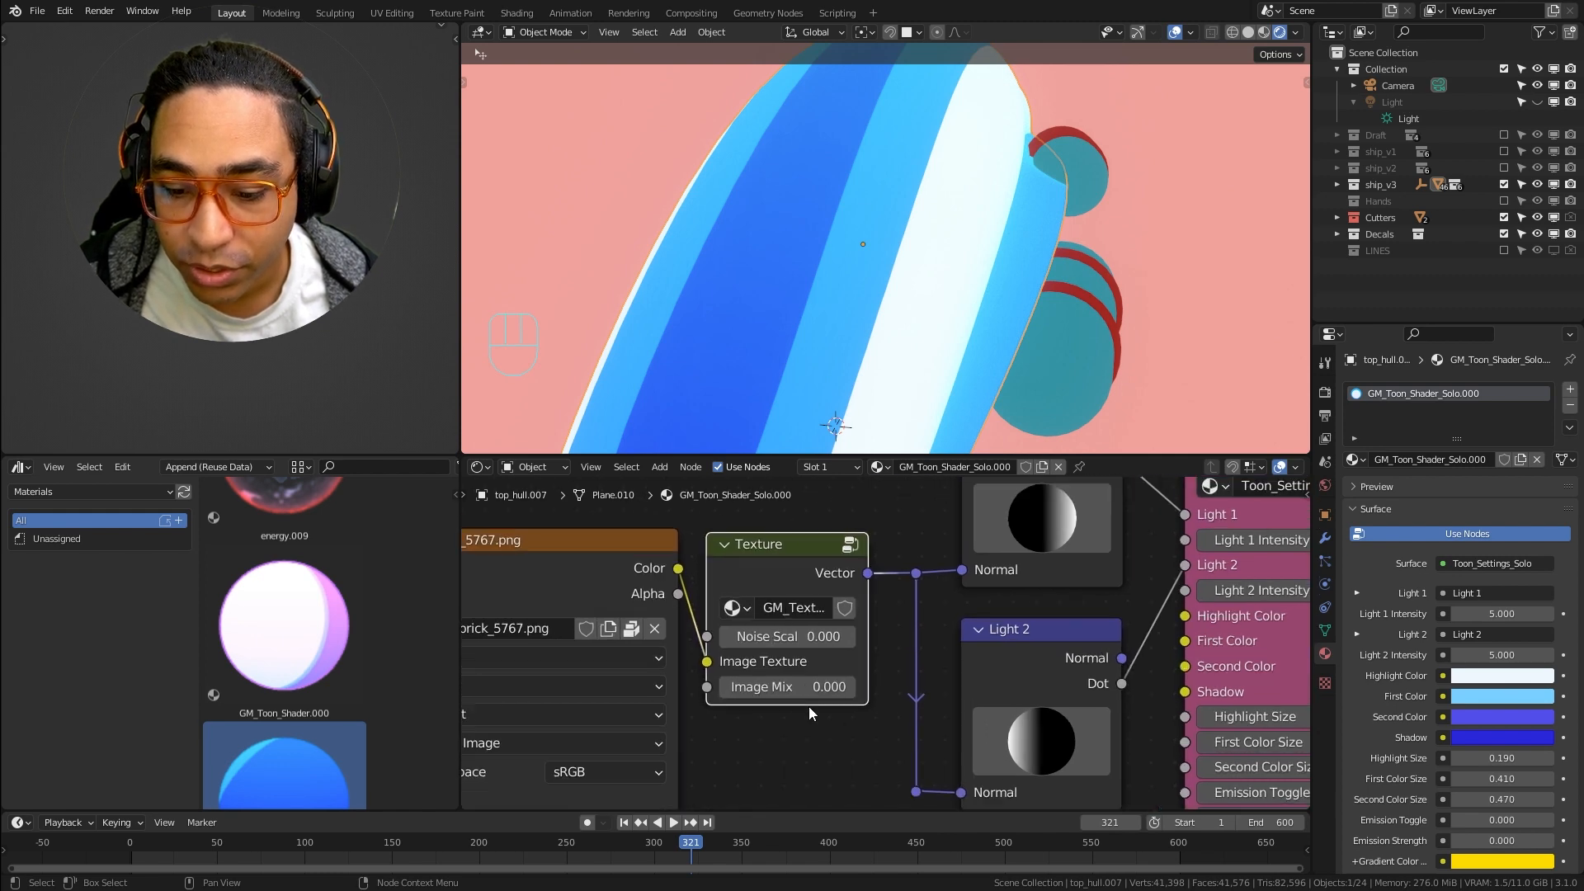
pyautogui.scroll(-1, 817, 689)
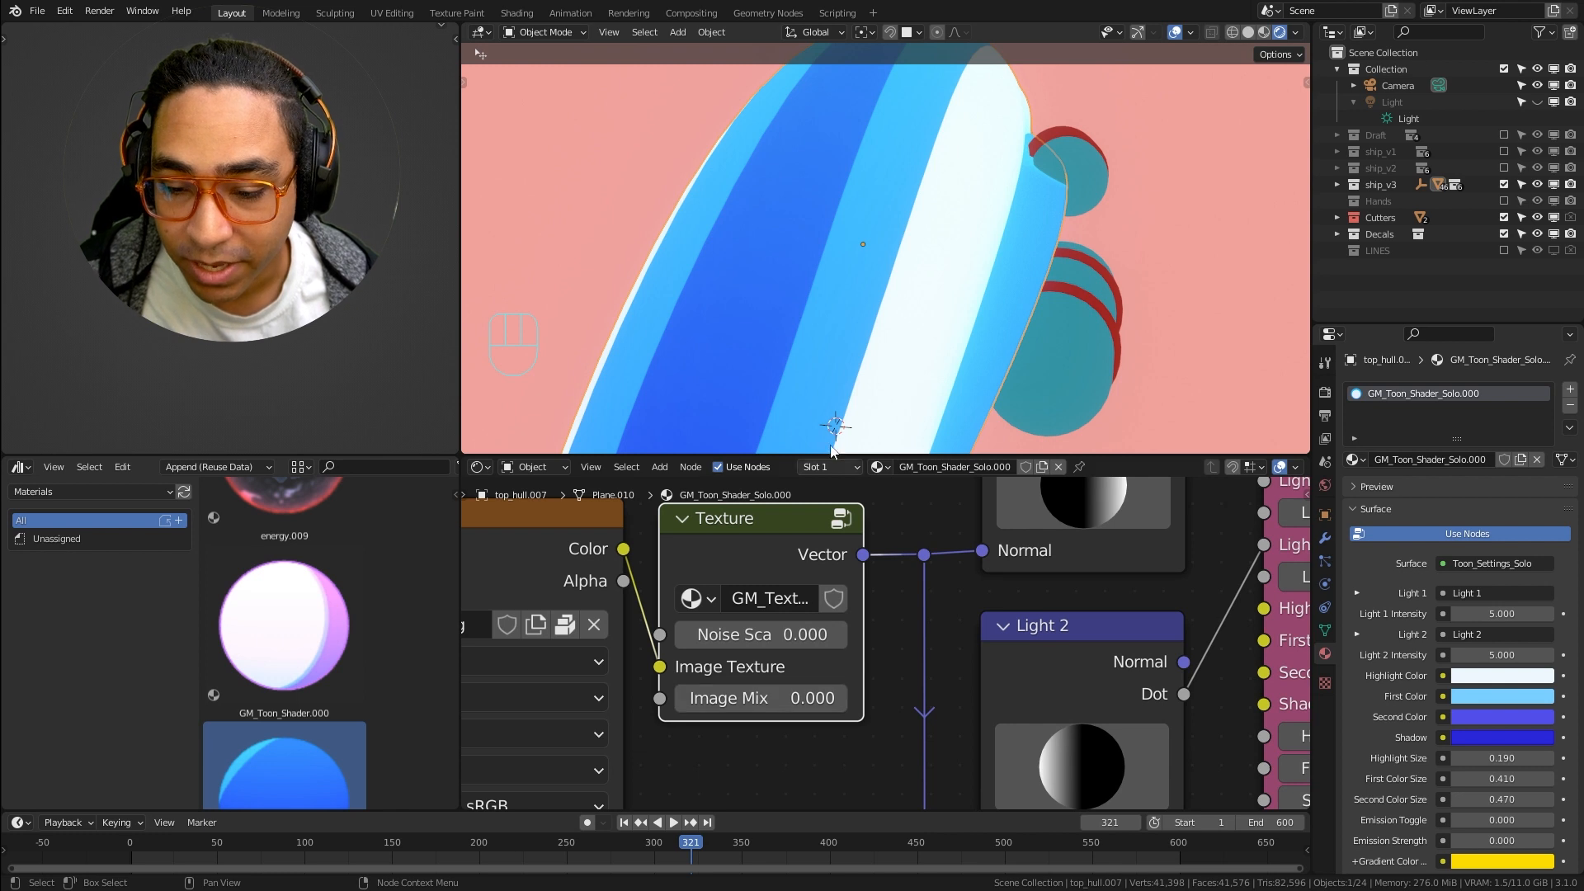
pyautogui.moveTo(858, 330); pyautogui.dragTo(989, 228, button='middle')
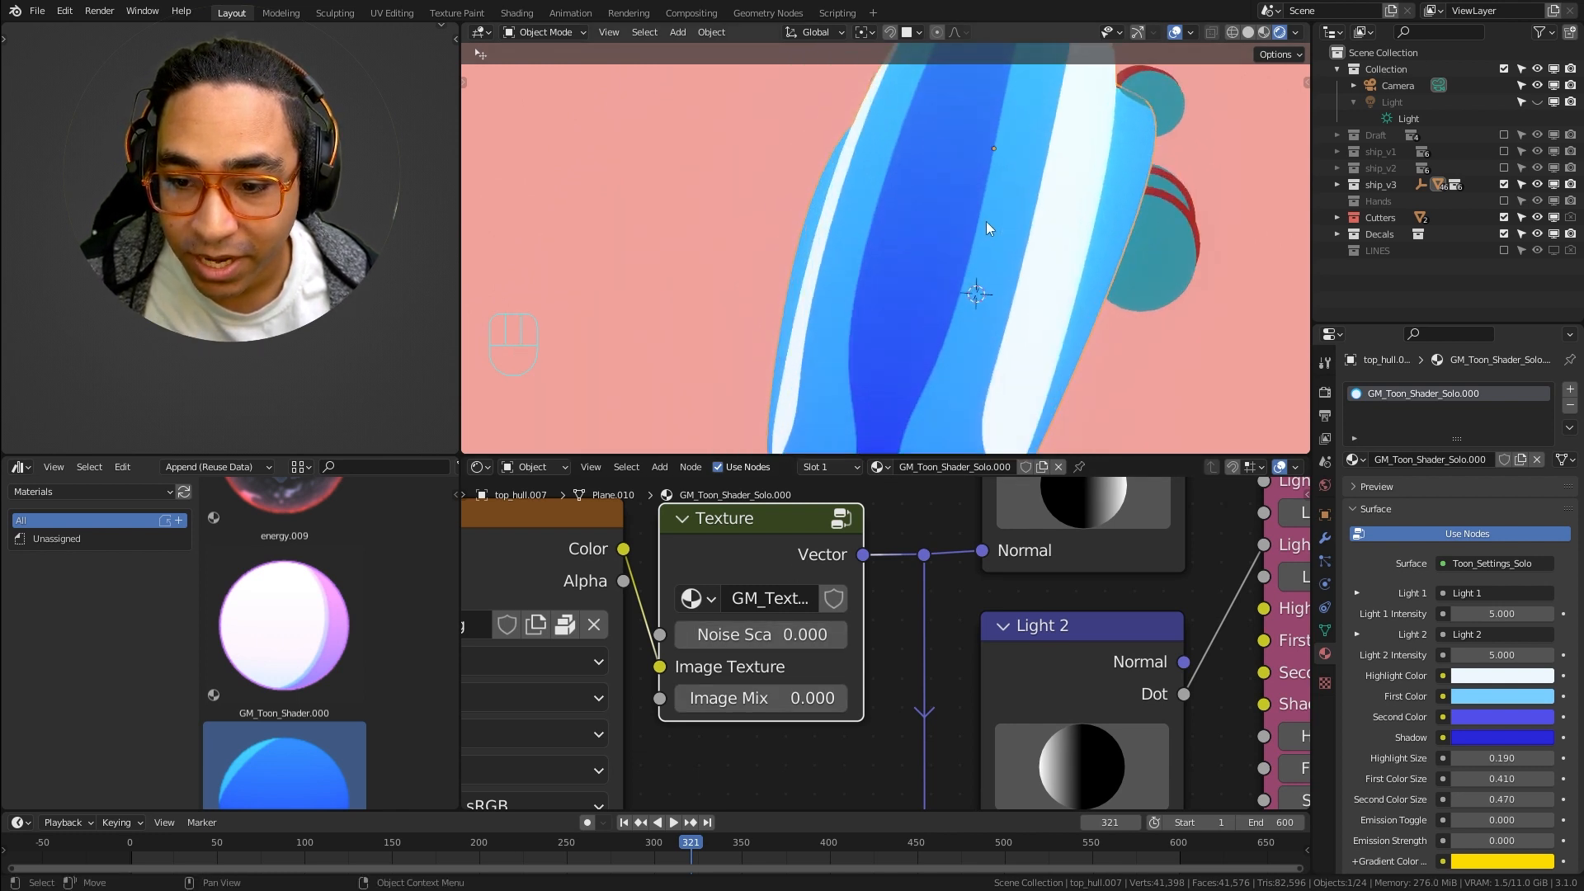
pyautogui.moveTo(974, 298); pyautogui.dragTo(858, 324, button='middle')
pyautogui.moveTo(759, 635); pyautogui.dragTo(808, 635)
pyautogui.moveTo(829, 341); pyautogui.dragTo(953, 300, button='middle')
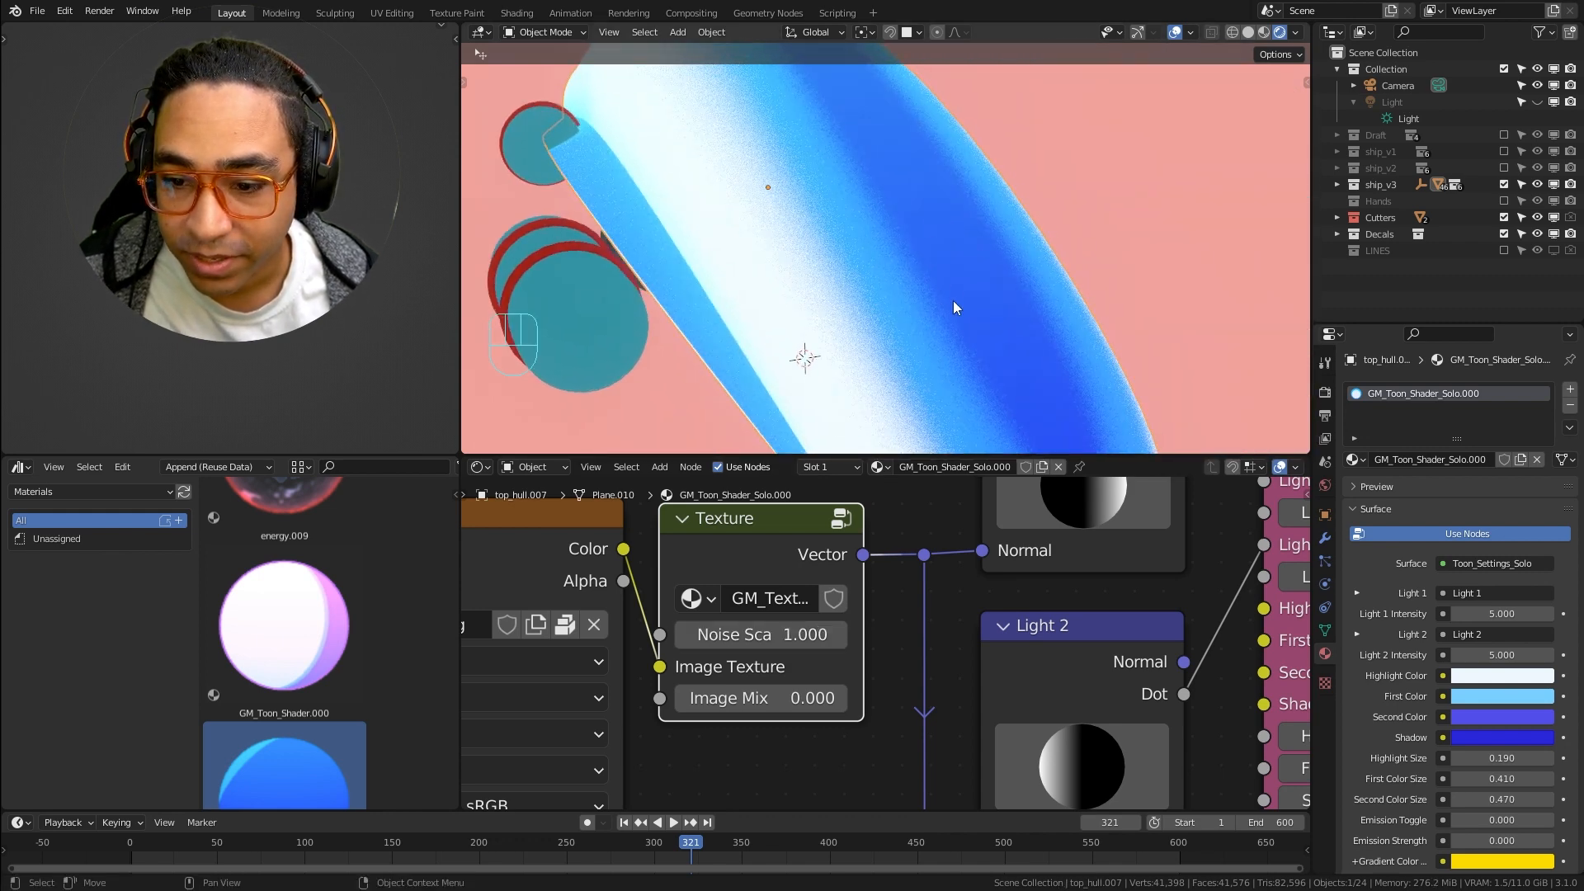
# Vary the Texture node's Noise Scale while viewing the whole hull, ending at 0.000
pyautogui.moveTo(792, 634)
pyautogui.keyDown('shift'); pyautogui.mouseDown()
pyautogui.moveTo(726, 634)
pyautogui.moveTo(800, 634)
pyautogui.mouseUp(); pyautogui.keyUp('shift')
pyautogui.scroll(-3, 903, 237)
pyautogui.moveTo(903, 237); pyautogui.dragTo(734, 276, button='middle')
pyautogui.keyDown('shift'); pyautogui.moveTo(734, 276); pyautogui.dragTo(763, 318, button='middle'); pyautogui.keyUp('shift')
pyautogui.keyDown('shift'); pyautogui.moveTo(800, 634); pyautogui.dragTo(726, 634); pyautogui.keyUp('shift')
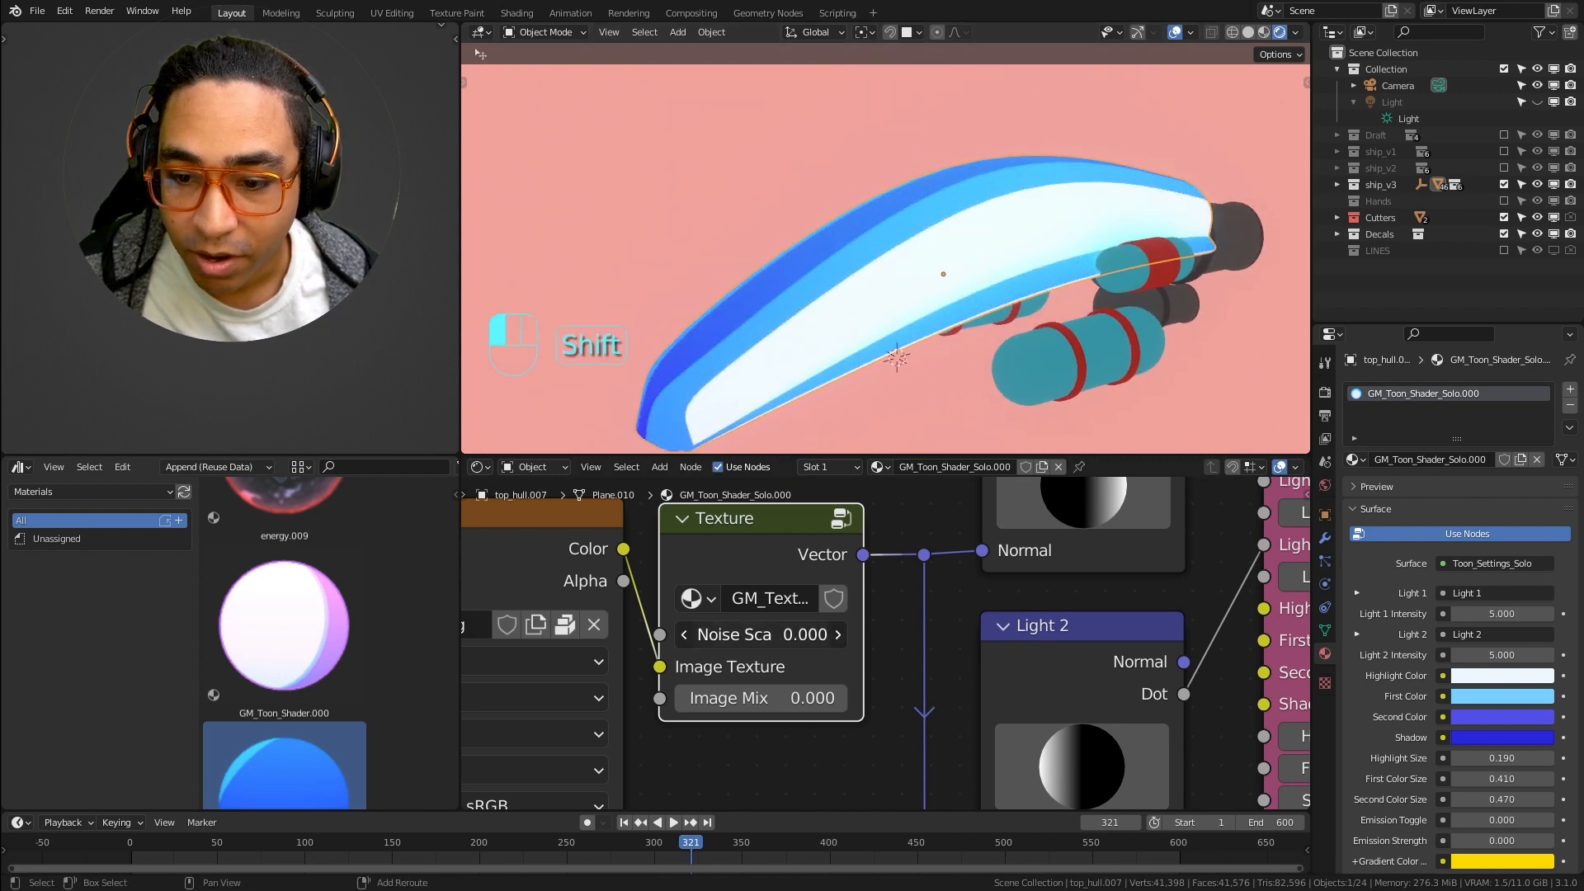
# Raise the Texture node's Image Mix to 1.000 to distort the hull's shading with the brick_5767.png image
pyautogui.moveTo(722, 714); pyautogui.dragTo(993, 667, button='middle')
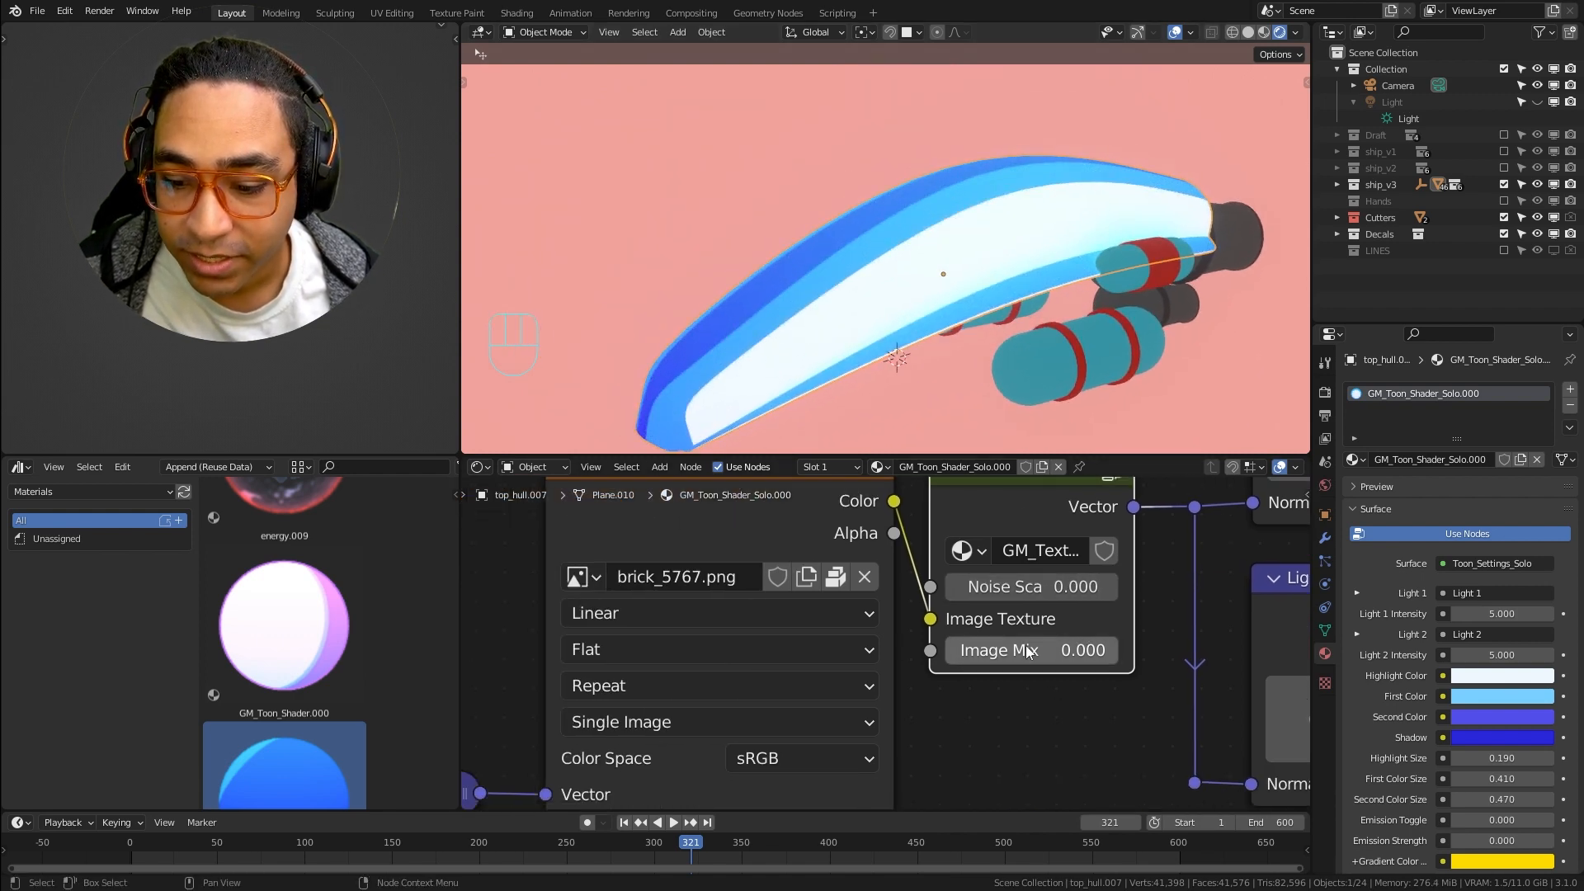
pyautogui.moveTo(764, 560); pyautogui.dragTo(803, 599, button='middle')
pyautogui.click(810, 554)
pyautogui.moveTo(1003, 700); pyautogui.dragTo(1171, 701)
pyautogui.moveTo(1046, 294); pyautogui.dragTo(1005, 301, button='middle')
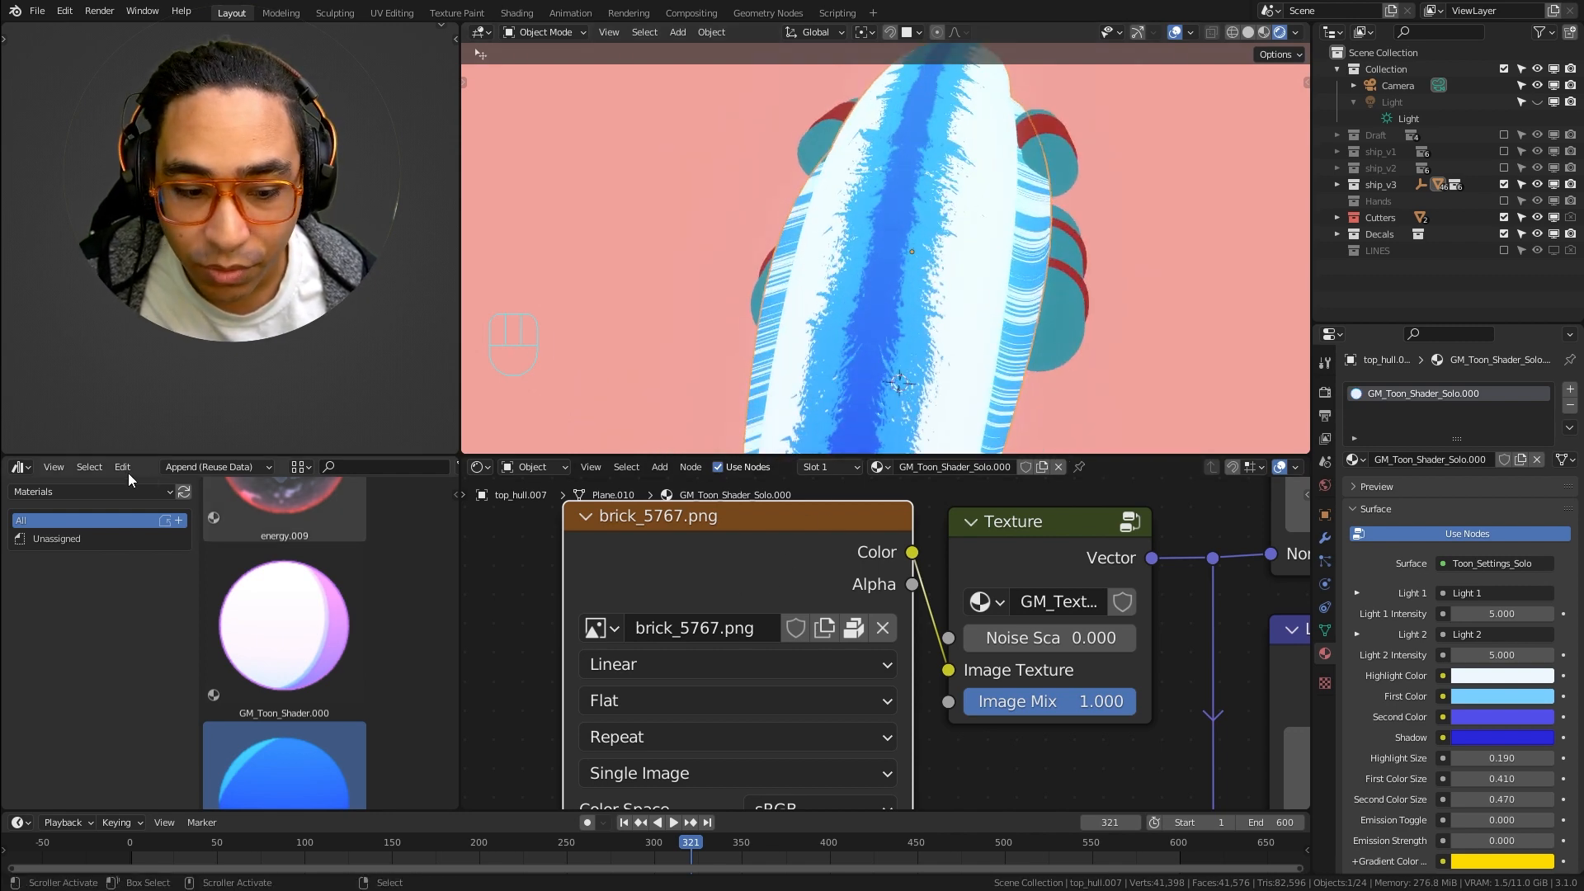
# Switch the asset library area to an image editor and display the whole brick_5767.png texture in it
pyautogui.click(28, 470)
pyautogui.click(58, 532)
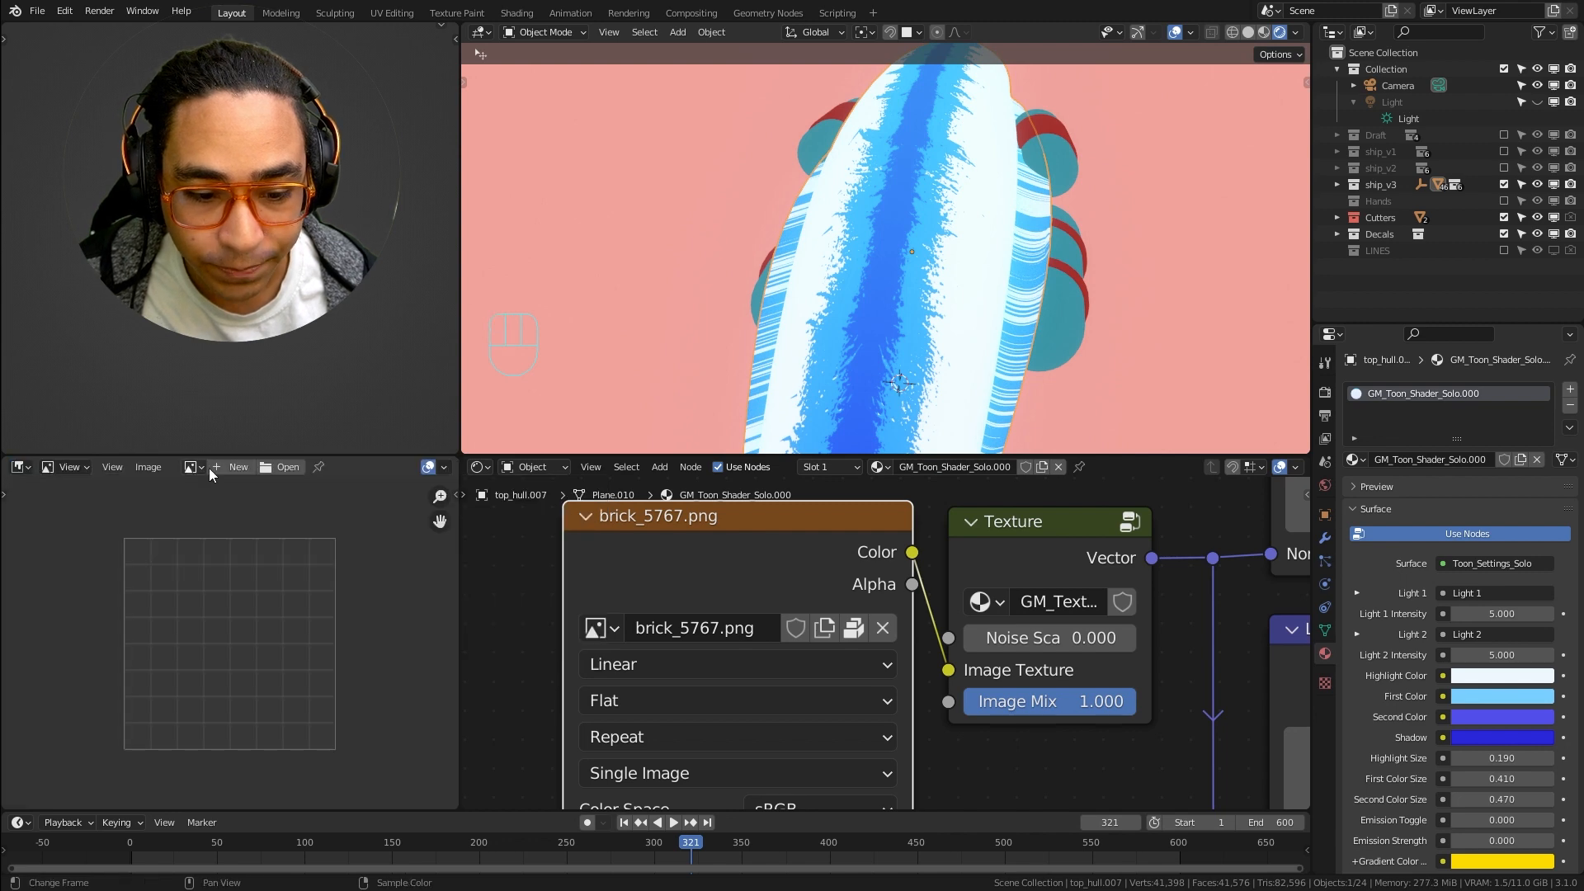
pyautogui.click(192, 467)
pyautogui.click(216, 526)
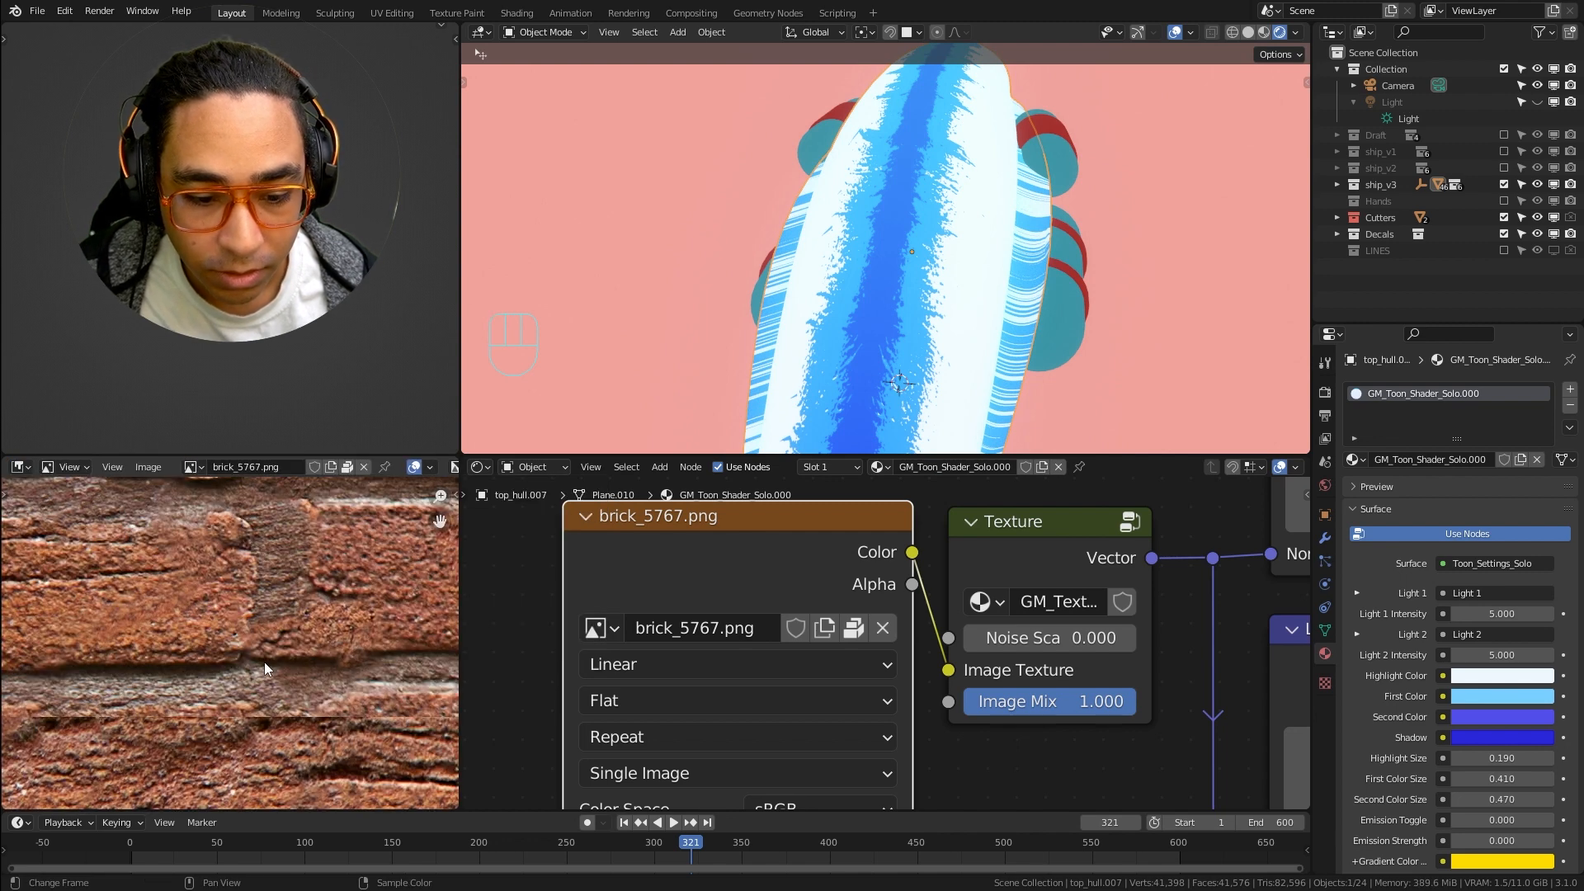
pyautogui.scroll(-11, 262, 658)
pyautogui.scroll(5, 260, 648)
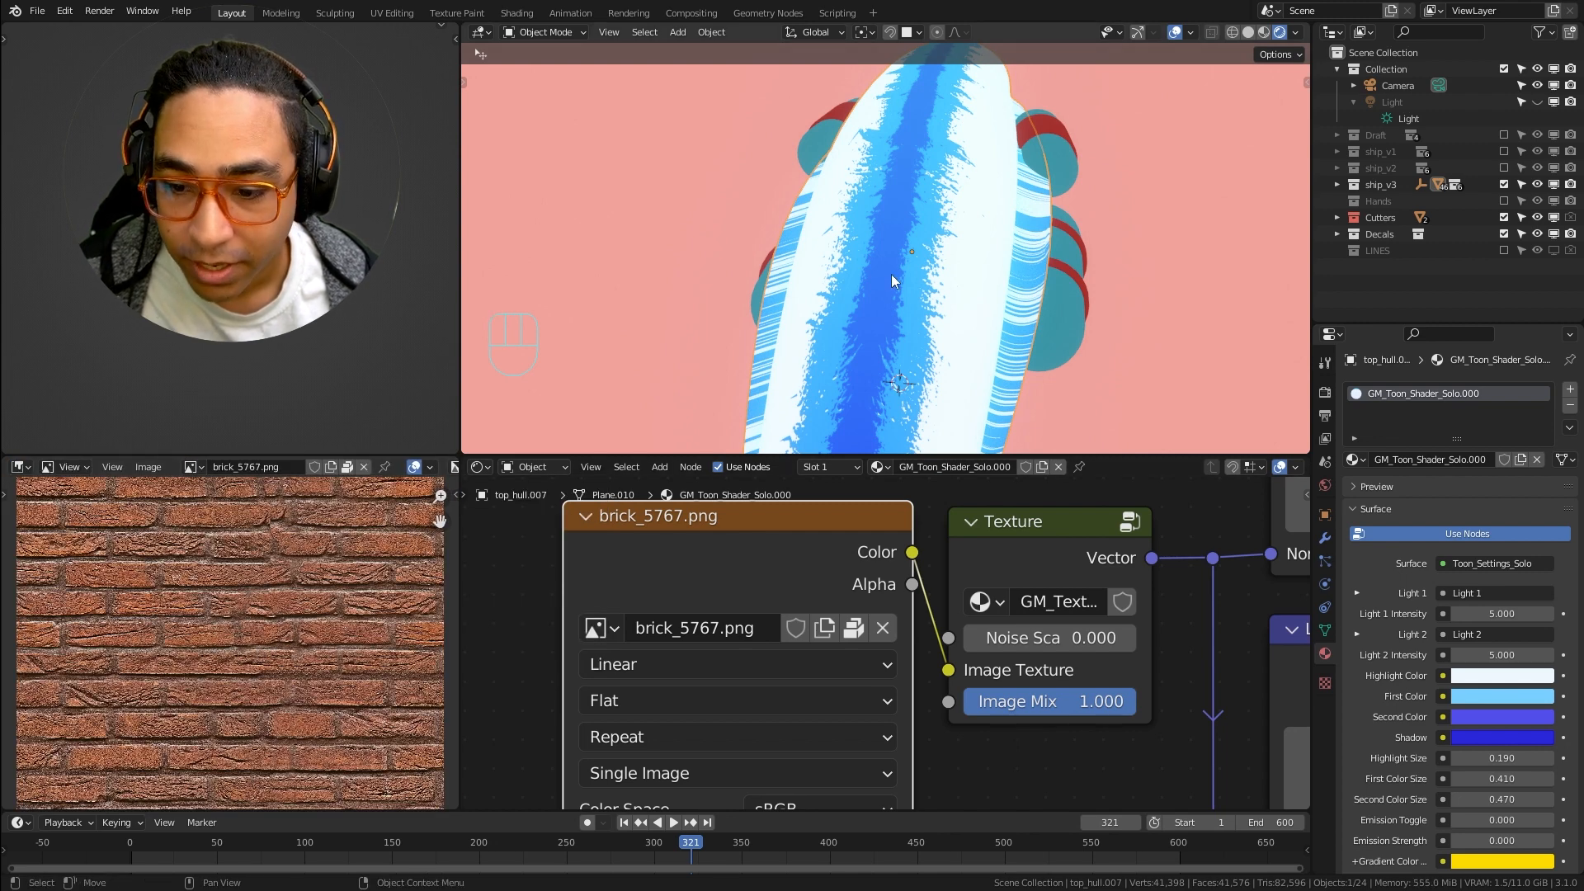
# Set the Texture node's Noise Scale to 1.000 and Image Mix to 0.517, and check the hull's brushed edges
pyautogui.scroll(-1, 957, 676)
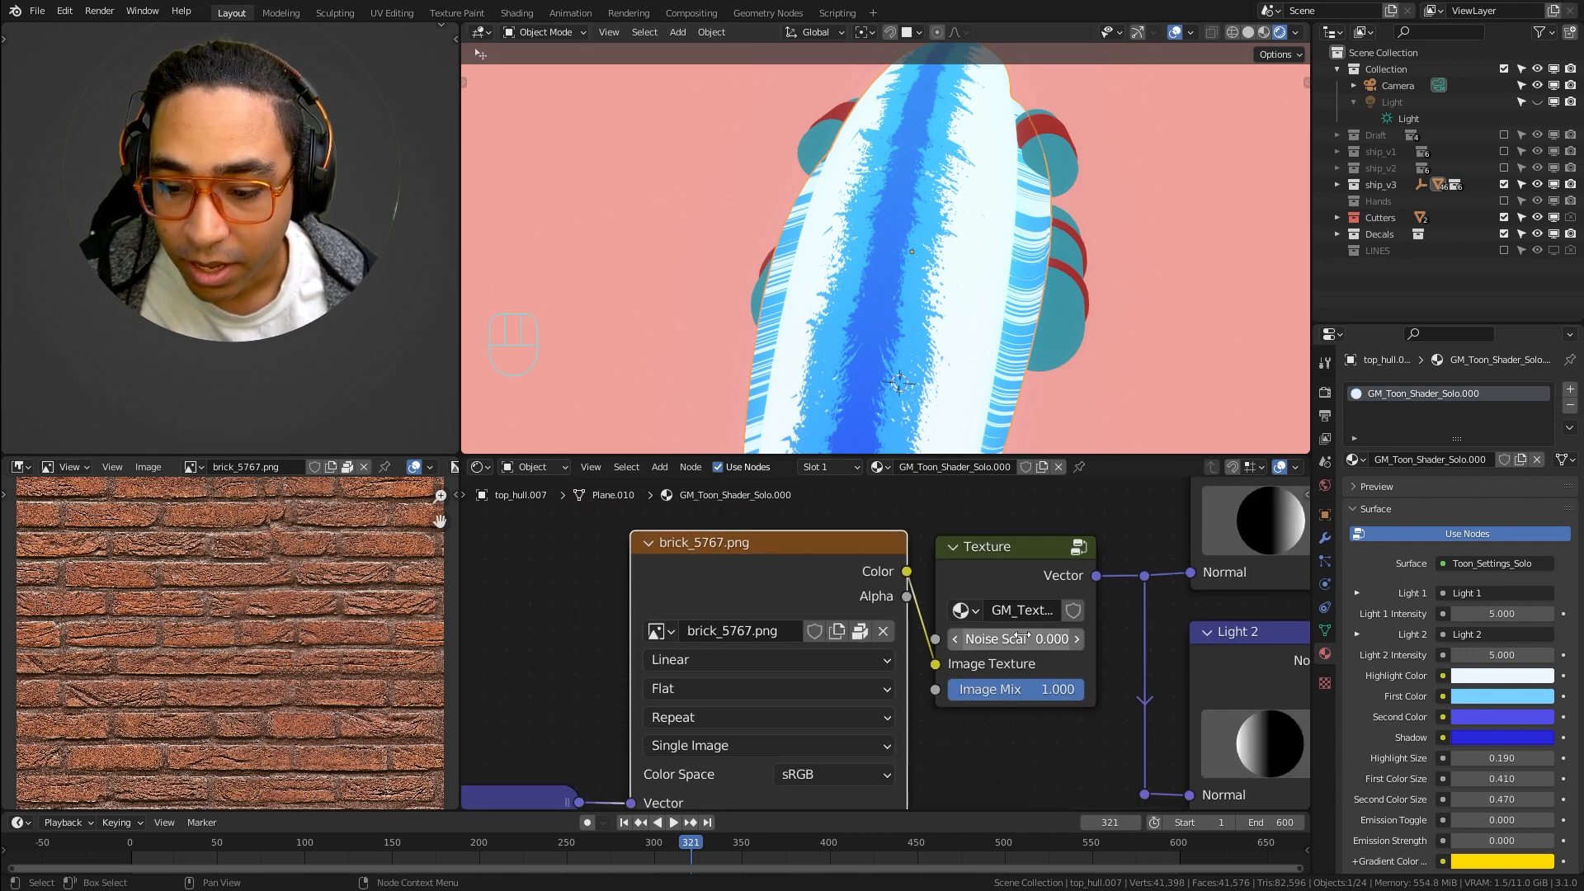
pyautogui.moveTo(1023, 636); pyautogui.dragTo(1041, 636)
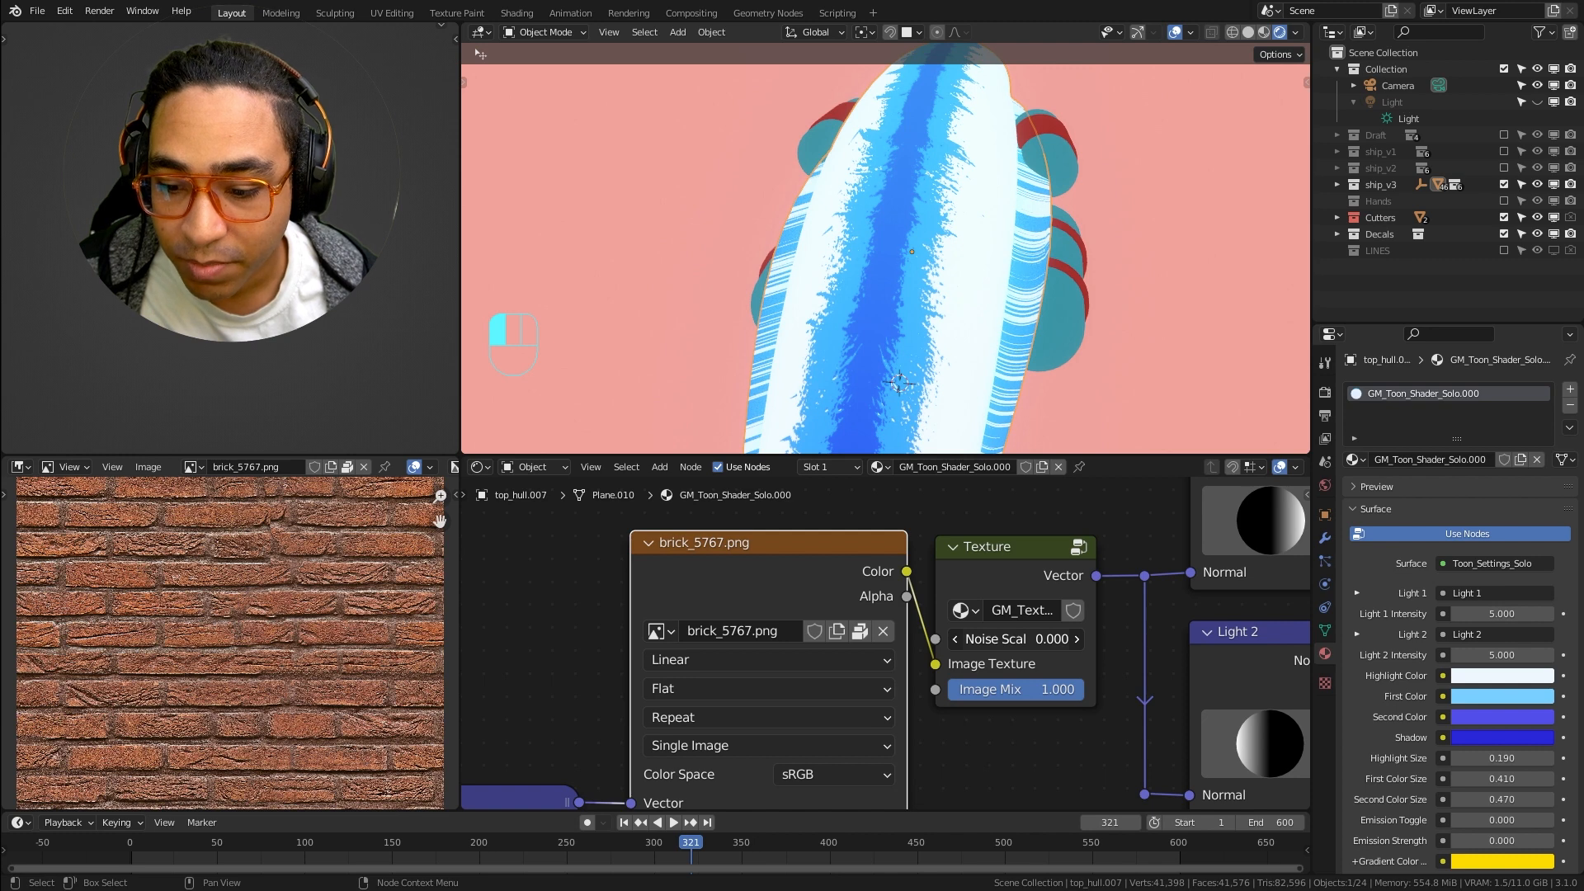
pyautogui.moveTo(1016, 689); pyautogui.dragTo(1021, 638)
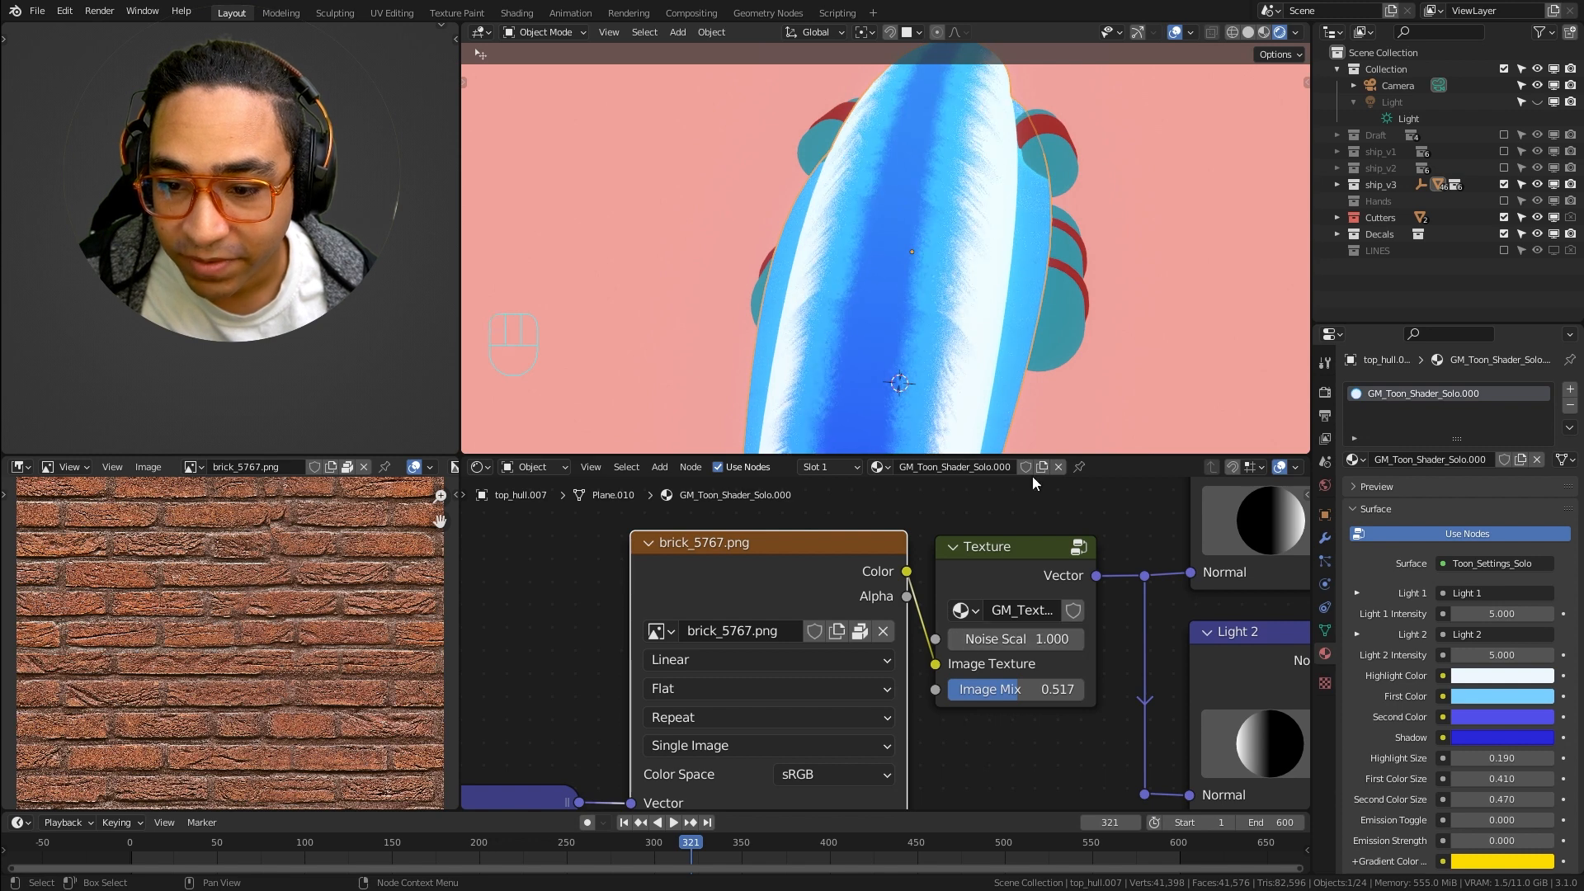
pyautogui.keyDown('shift'); pyautogui.moveTo(953, 310); pyautogui.dragTo(932, 280, button='middle'); pyautogui.keyUp('shift')
# Reposition the Texture Coordinate node to the left of the Mapping node, leaving a clear gap between them
pyautogui.moveTo(898, 694); pyautogui.dragTo(955, 601, button='middle')
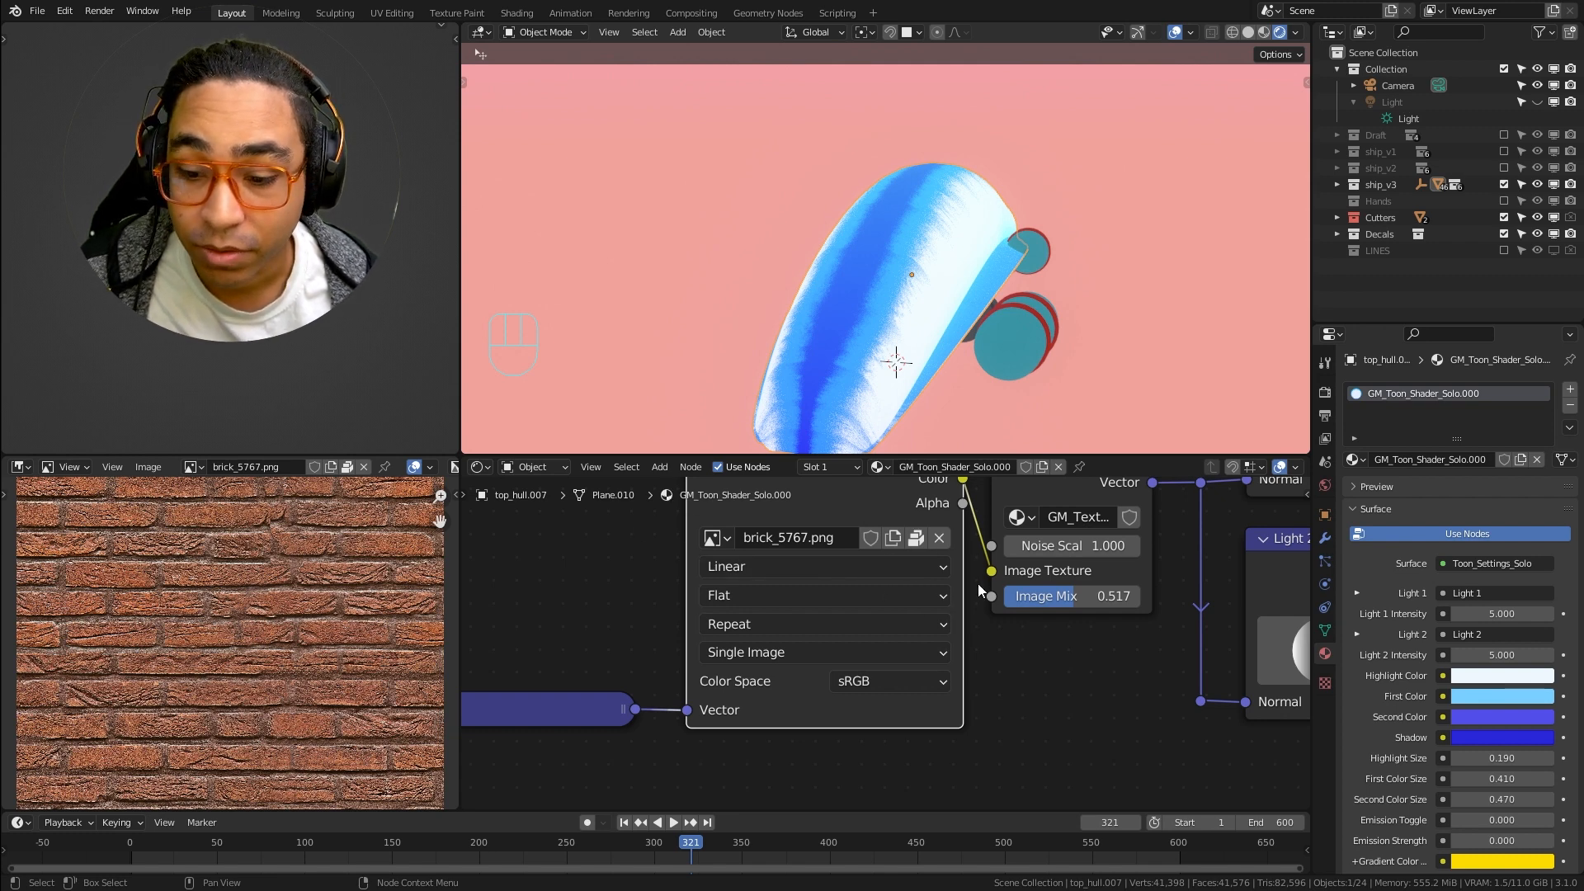
pyautogui.moveTo(914, 539); pyautogui.dragTo(1021, 608, button='middle')
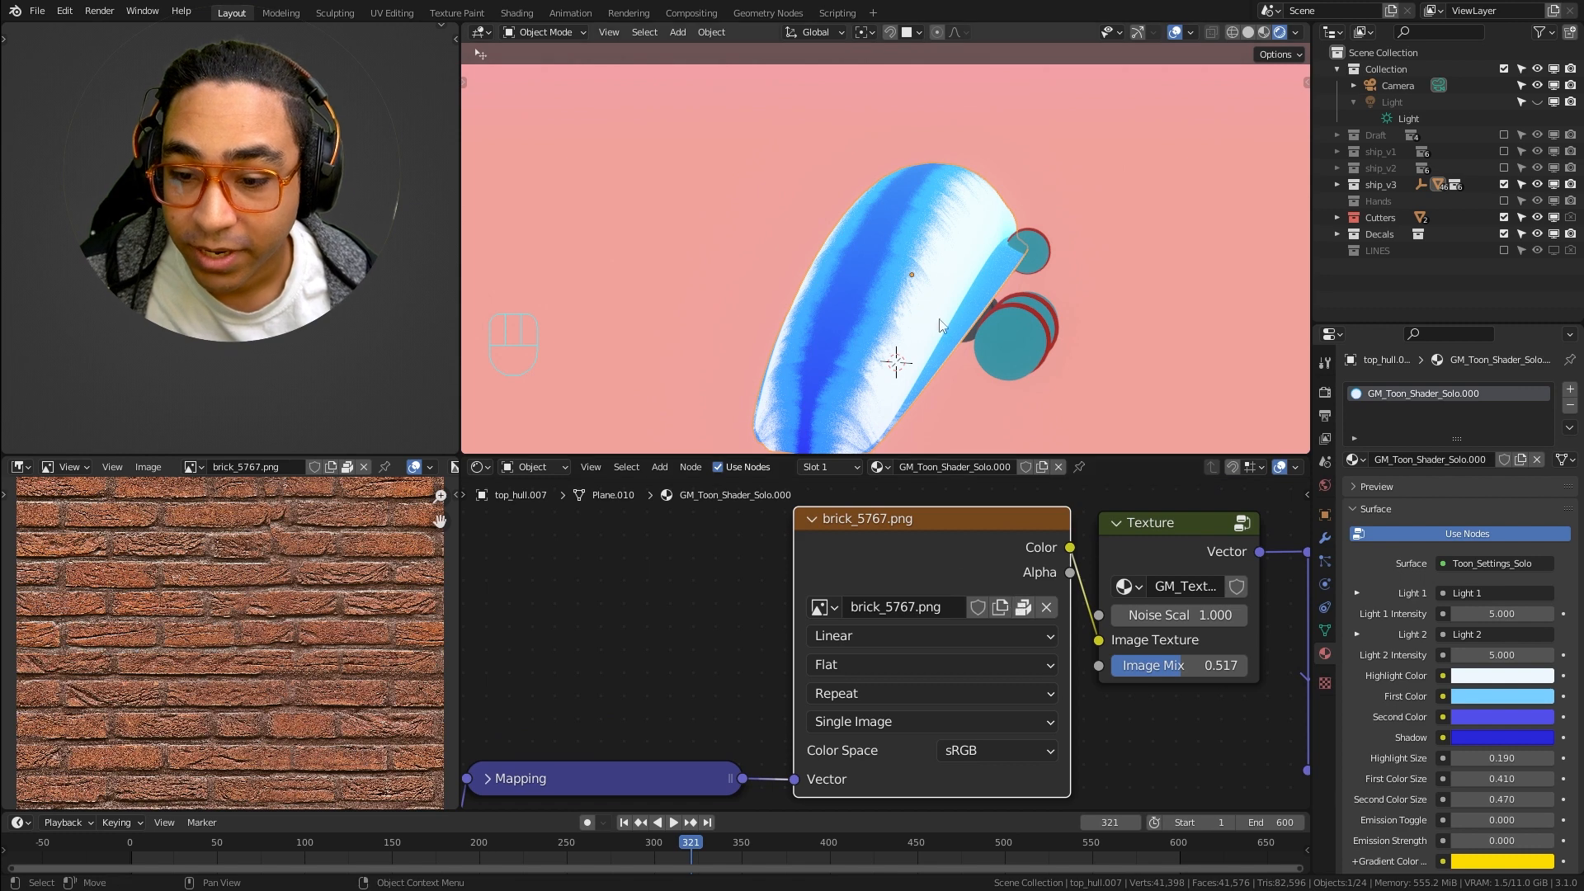
pyautogui.scroll(2, 874, 330)
pyautogui.scroll(-3, 833, 367)
pyautogui.moveTo(479, 676); pyautogui.dragTo(870, 587, button='middle')
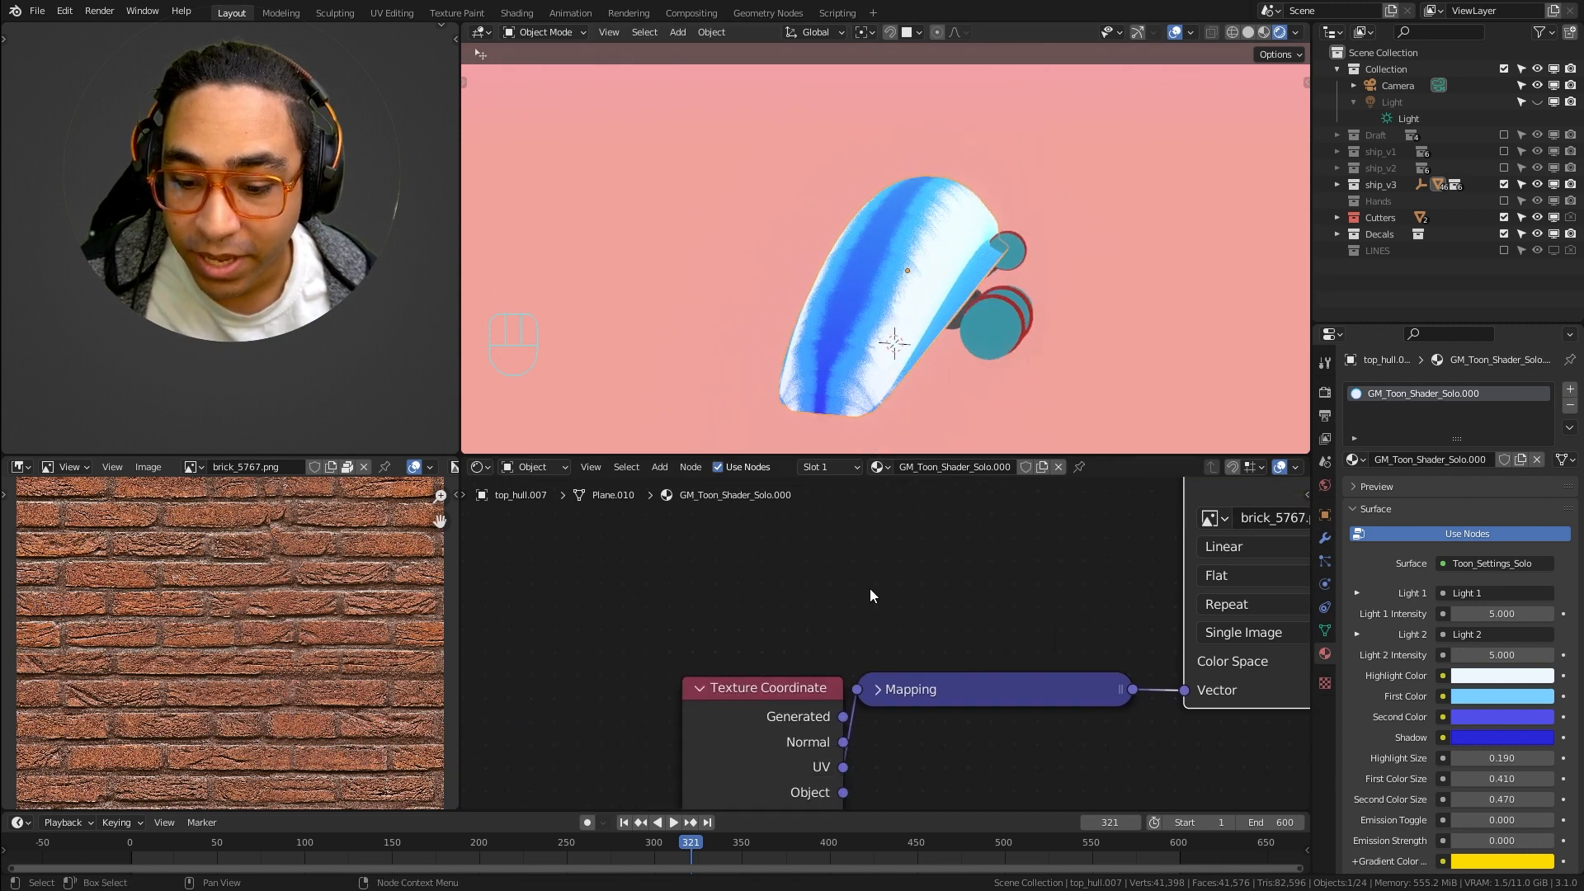
pyautogui.scroll(-2, 869, 587)
pyautogui.moveTo(761, 652); pyautogui.dragTo(693, 548)
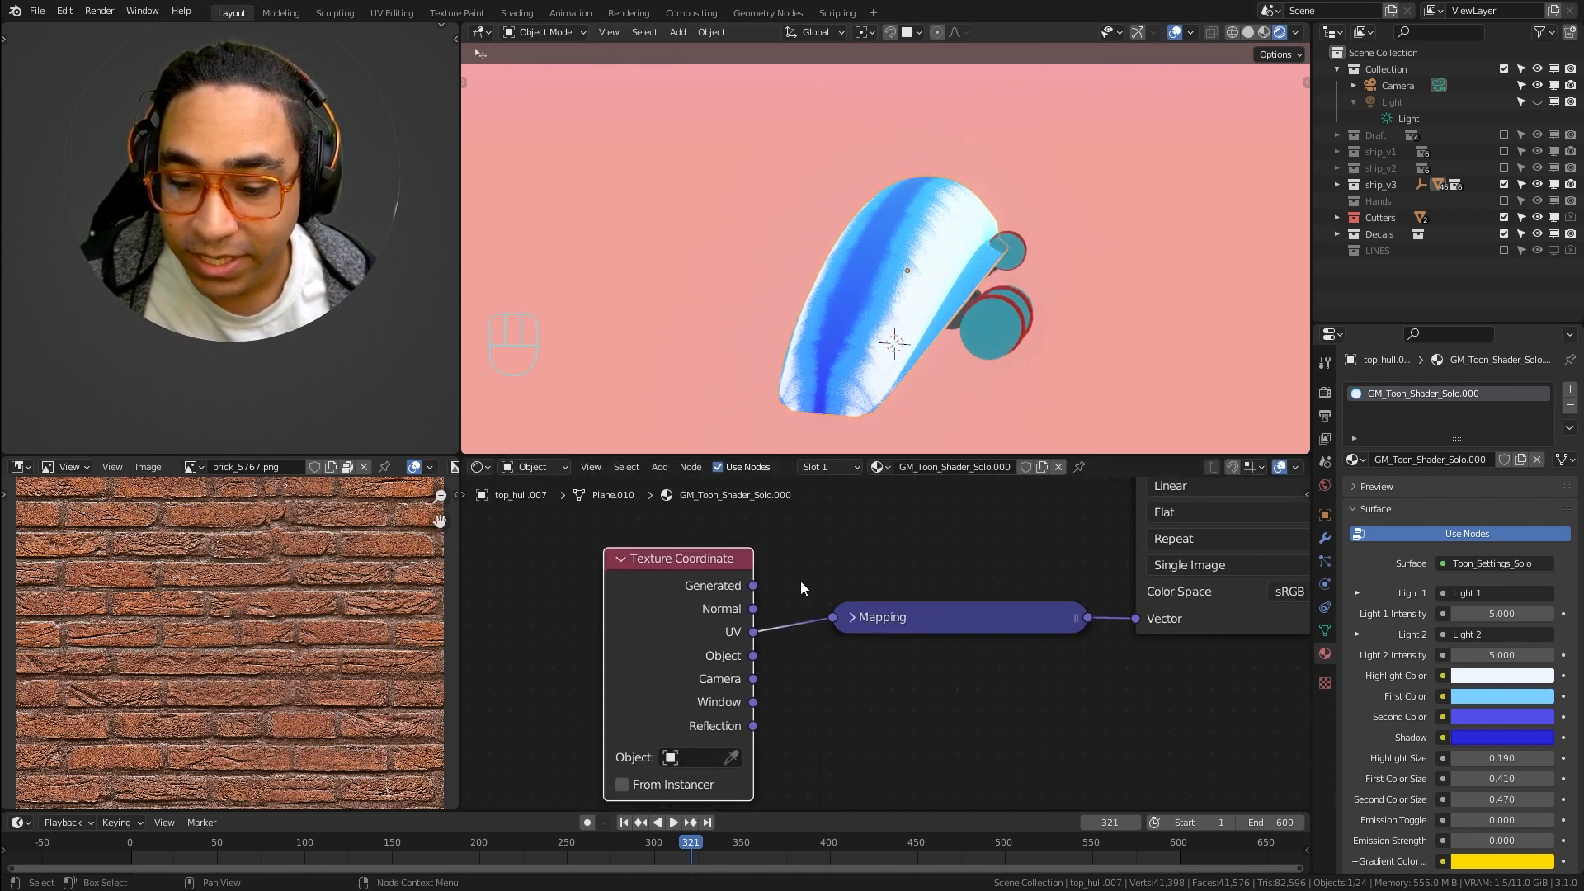
pyautogui.scroll(2, 867, 335)
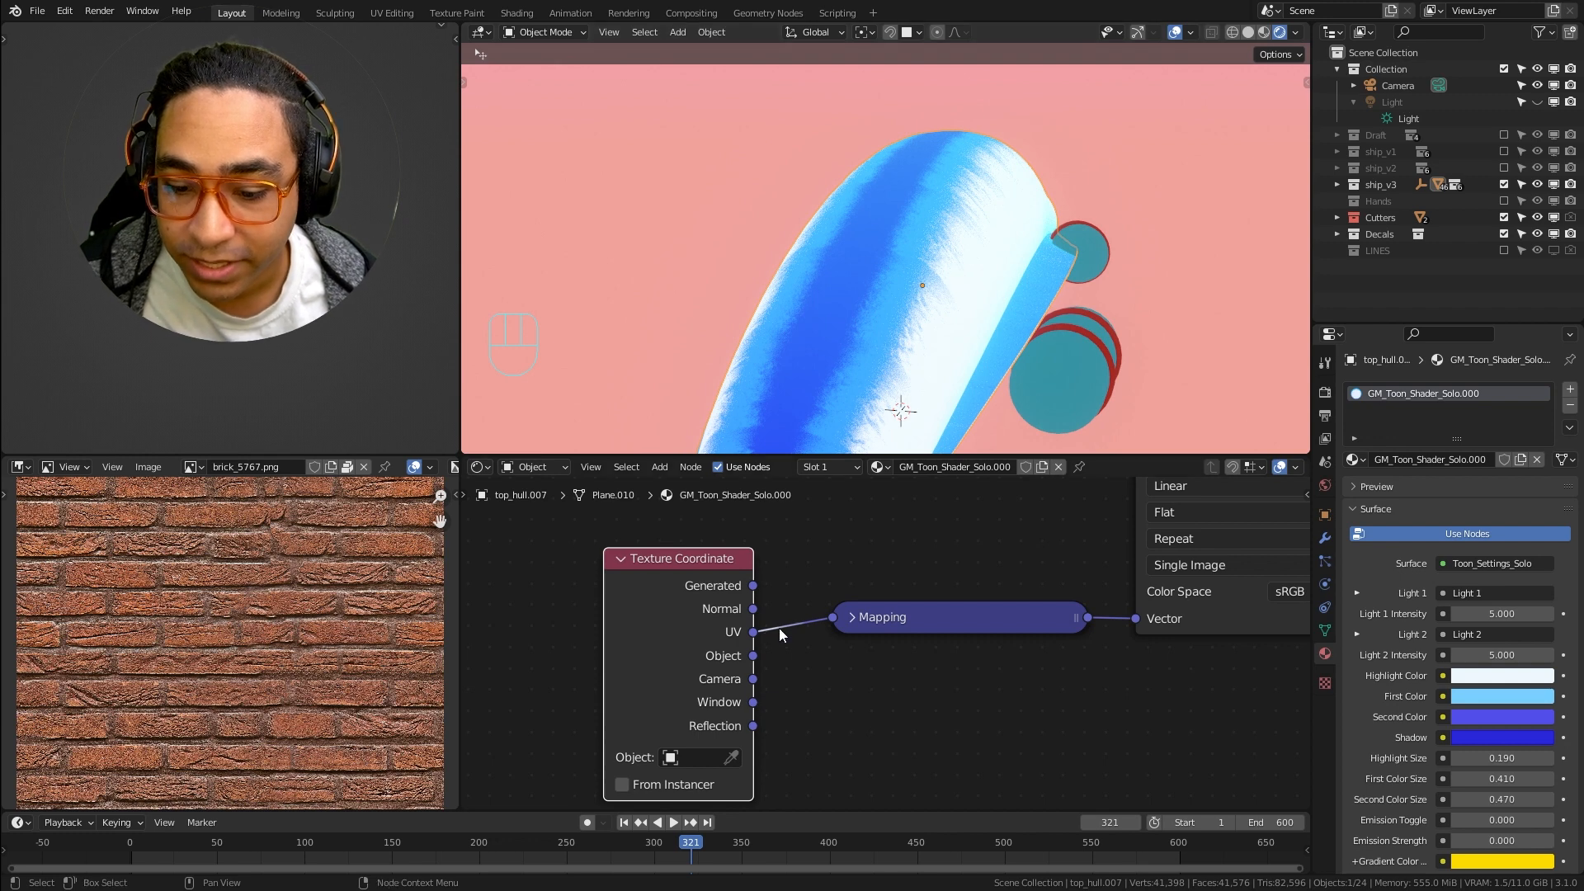
pyautogui.moveTo(700, 579); pyautogui.dragTo(707, 581)
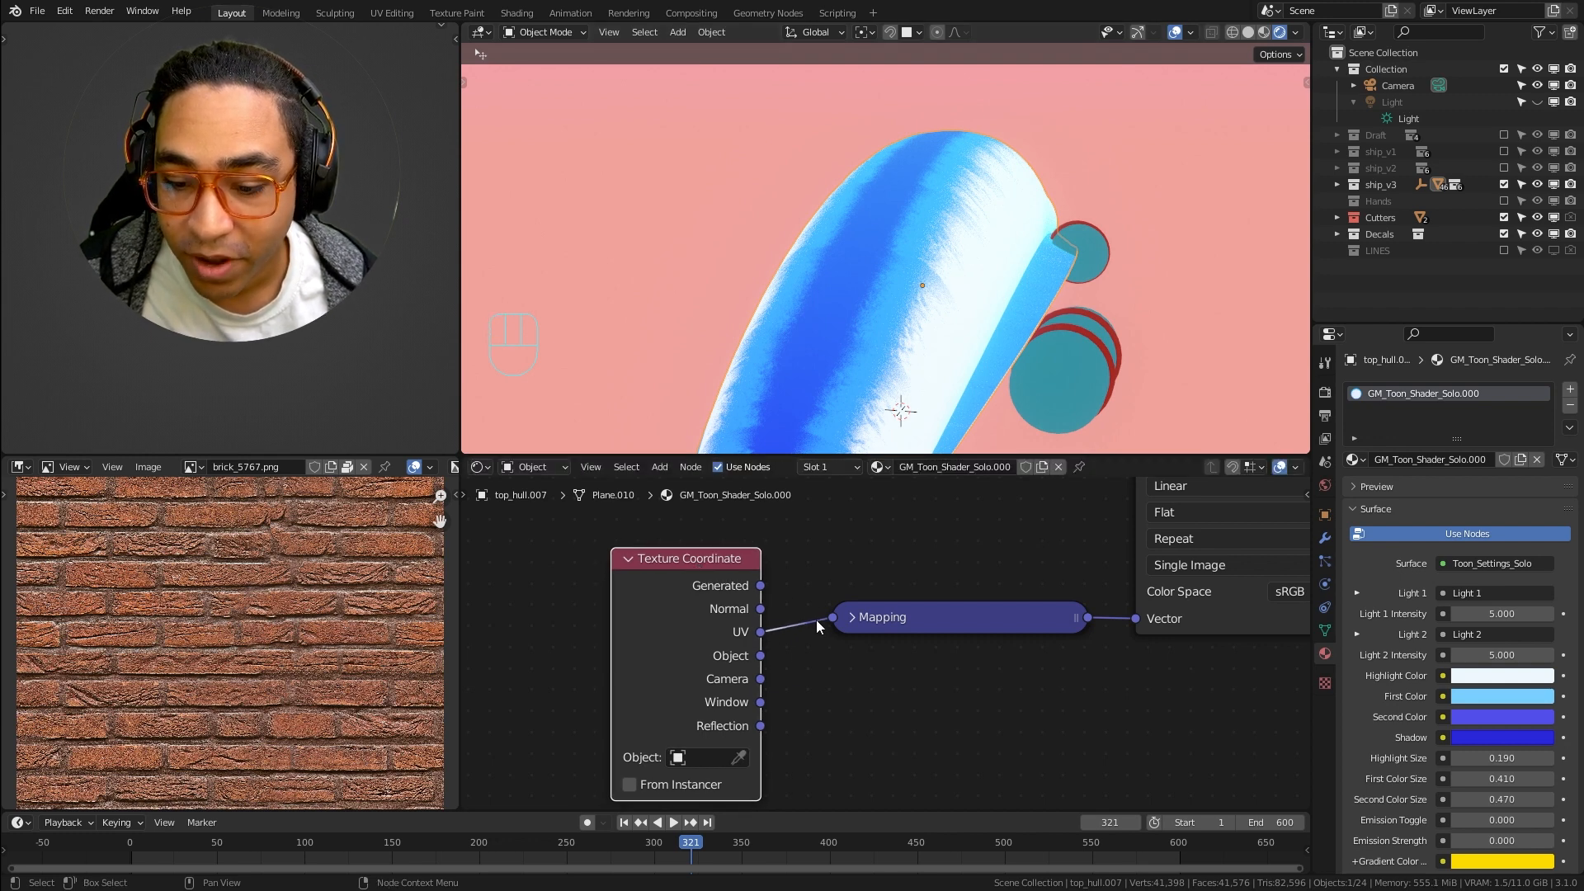
# Try the Texture Coordinate node's Generated output as the input of the Mapping node
pyautogui.moveTo(975, 330); pyautogui.dragTo(872, 360, button='middle')
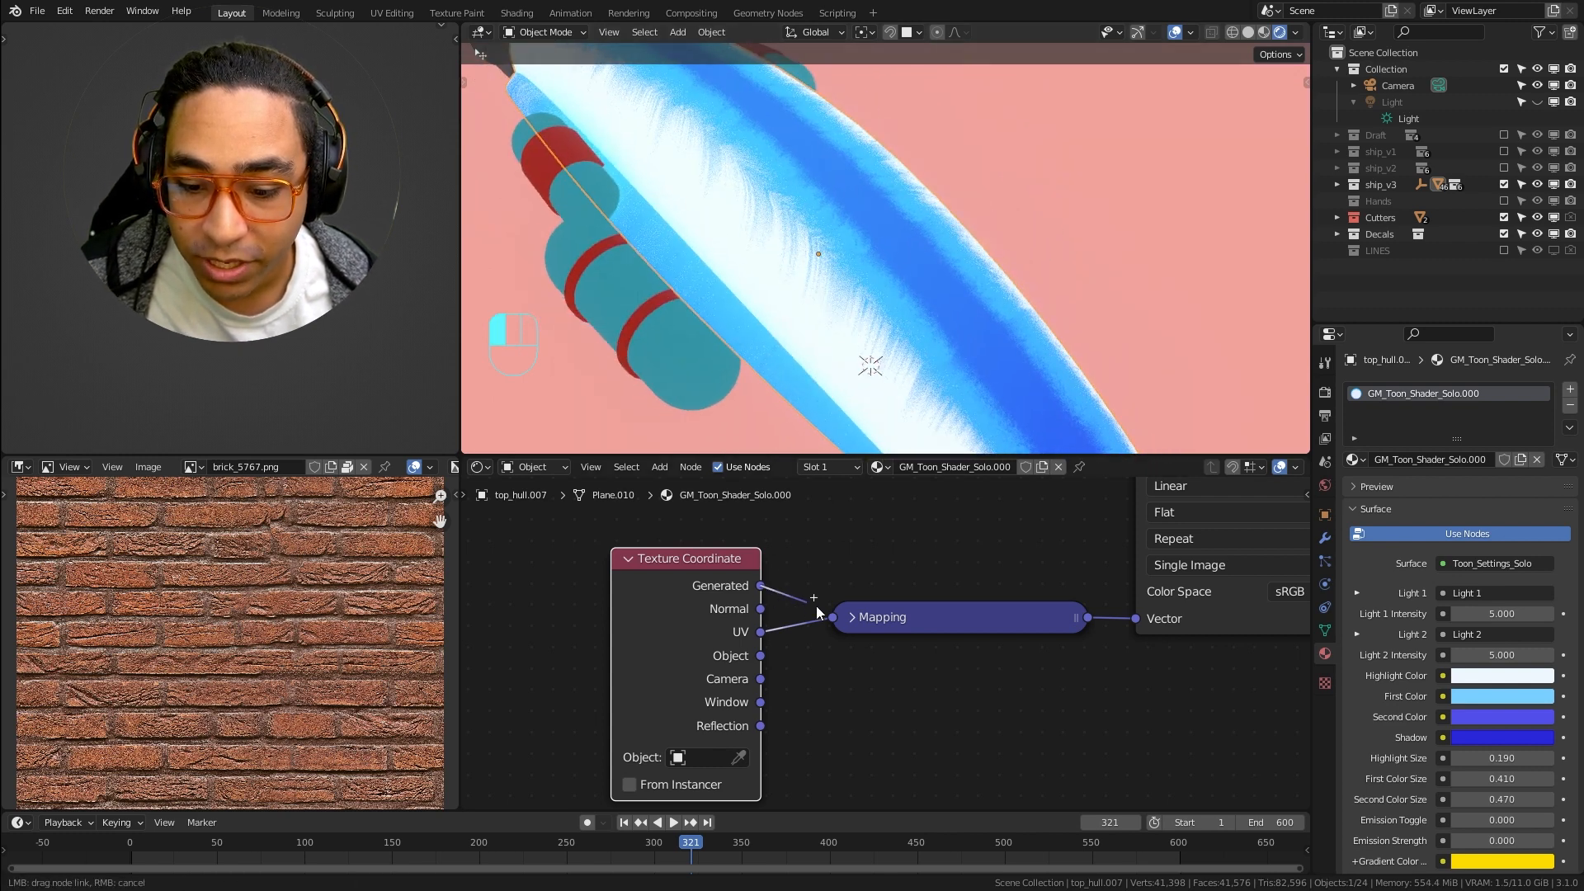
pyautogui.moveTo(760, 585); pyautogui.dragTo(832, 617)
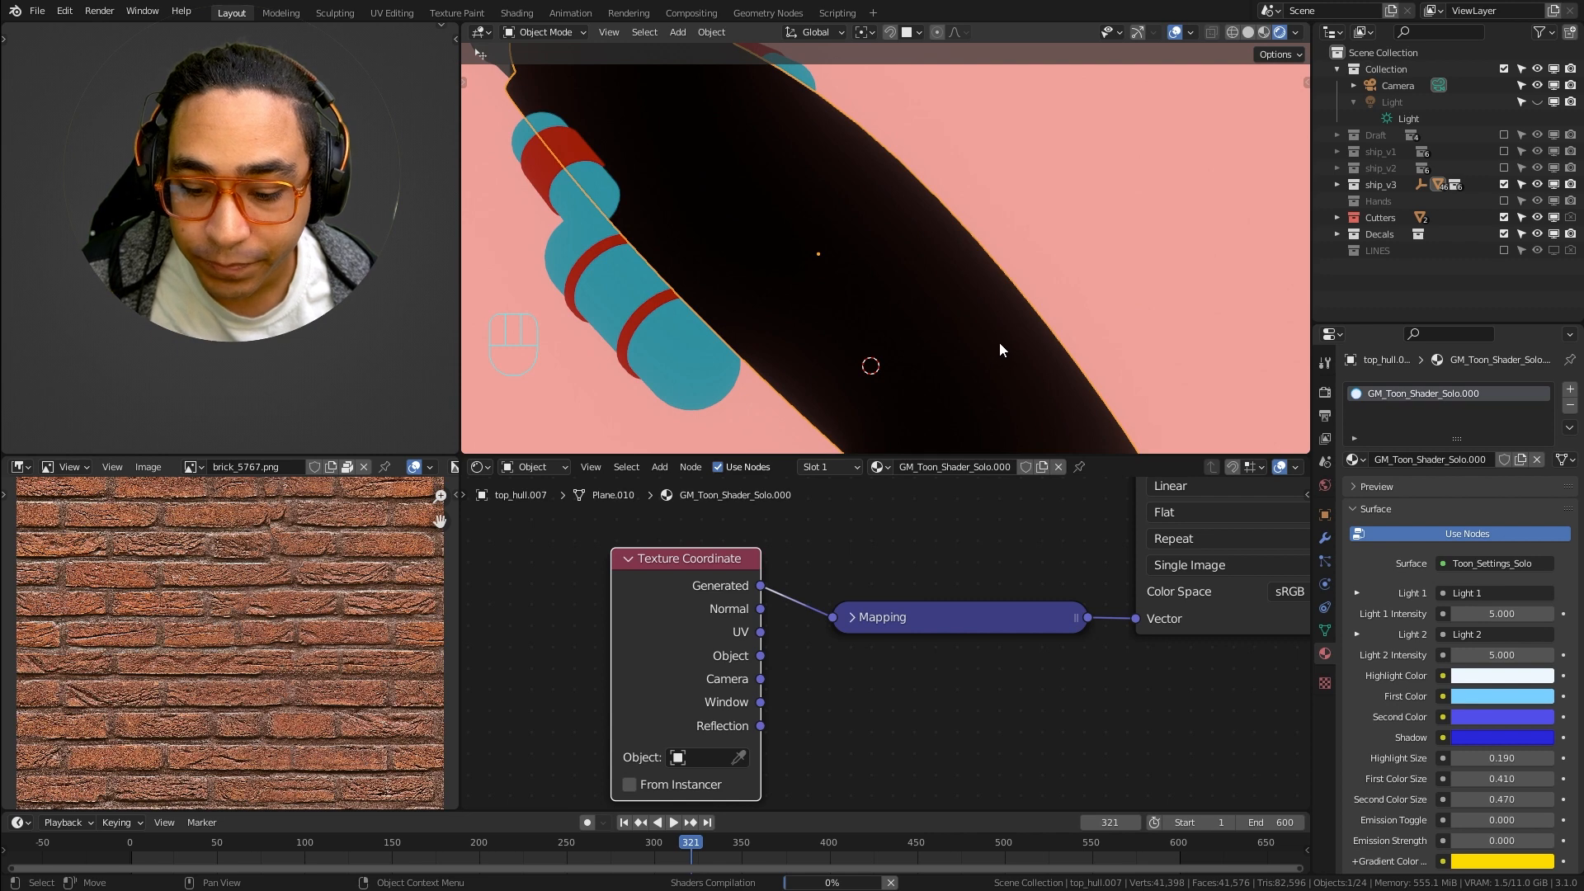
pyautogui.moveTo(997, 339); pyautogui.dragTo(821, 414, button='middle')
# Try the Object output as the Mapping node's input, check the hull, and reconnect the UV output instead
pyautogui.moveTo(760, 655); pyautogui.dragTo(833, 616)
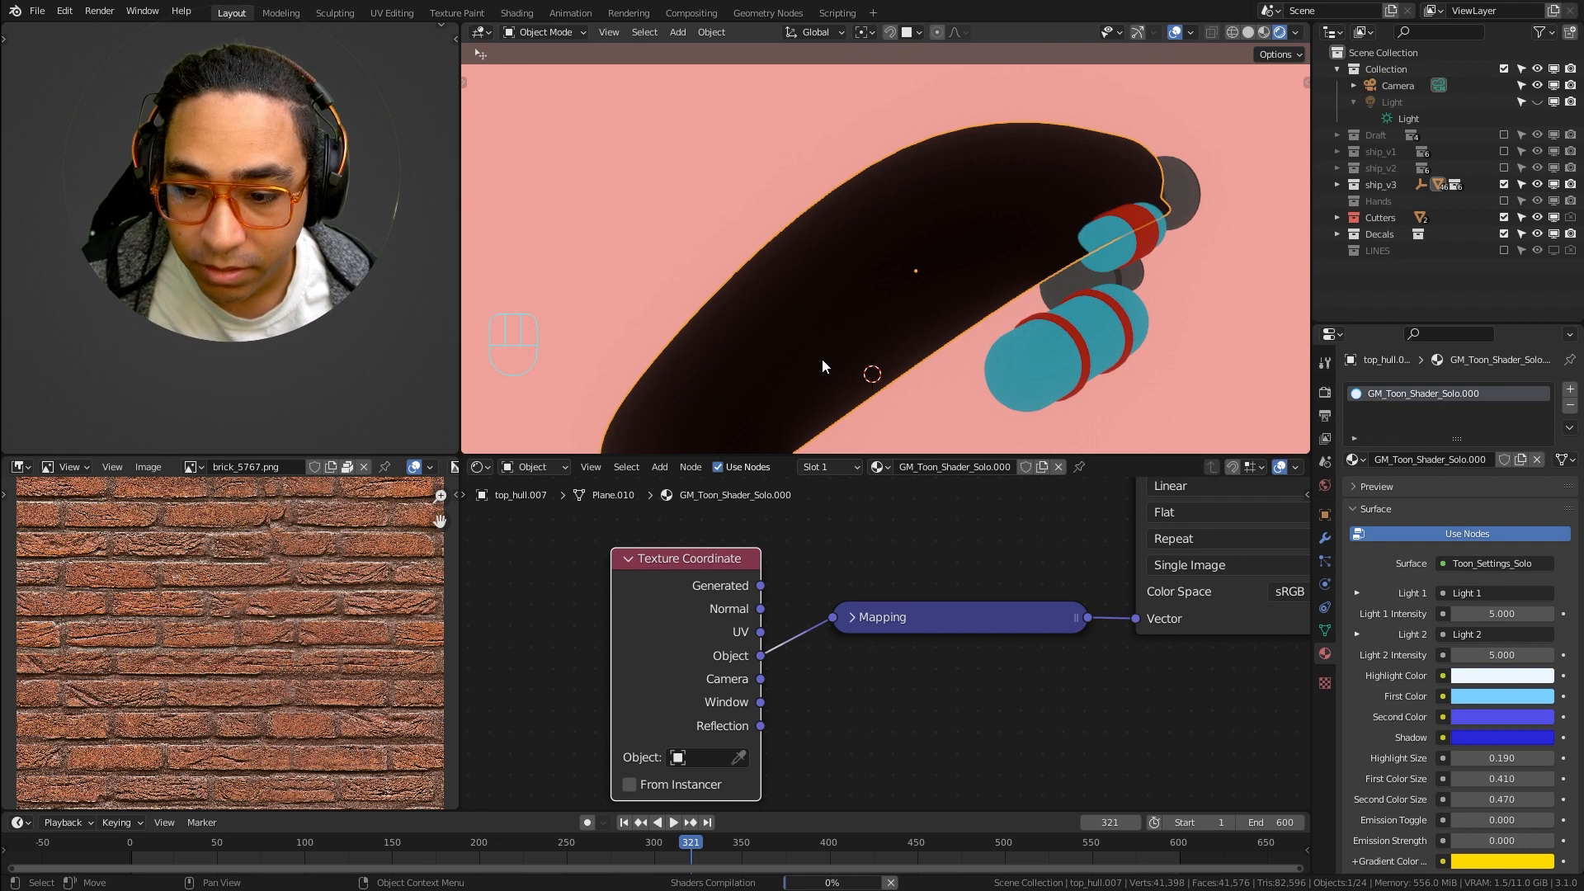
pyautogui.moveTo(822, 360); pyautogui.dragTo(767, 314, button='middle')
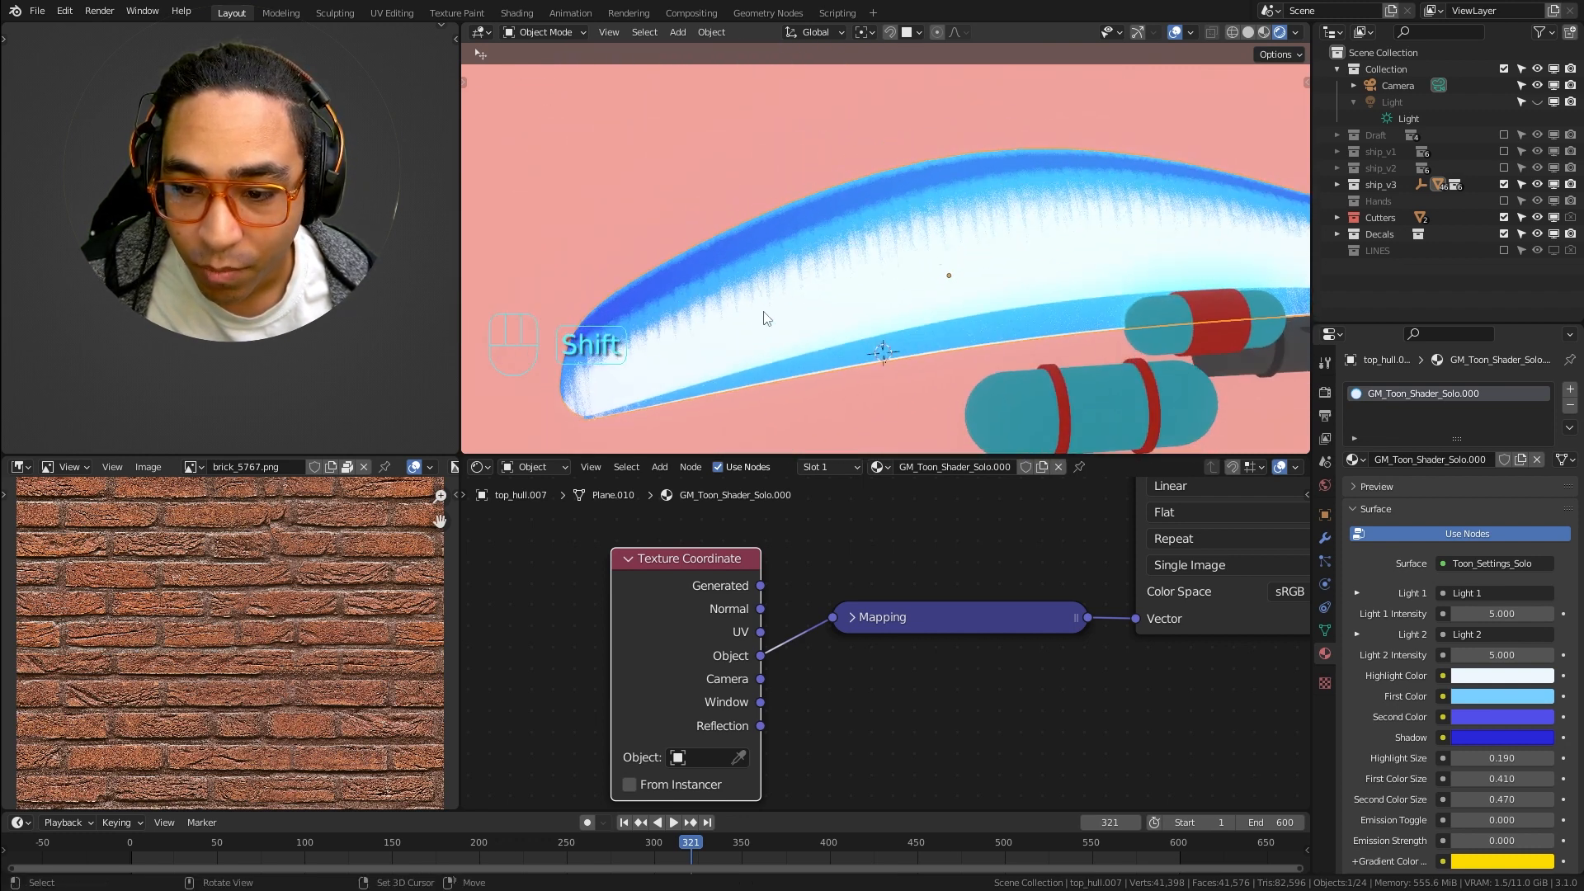
pyautogui.moveTo(761, 634); pyautogui.dragTo(827, 620)
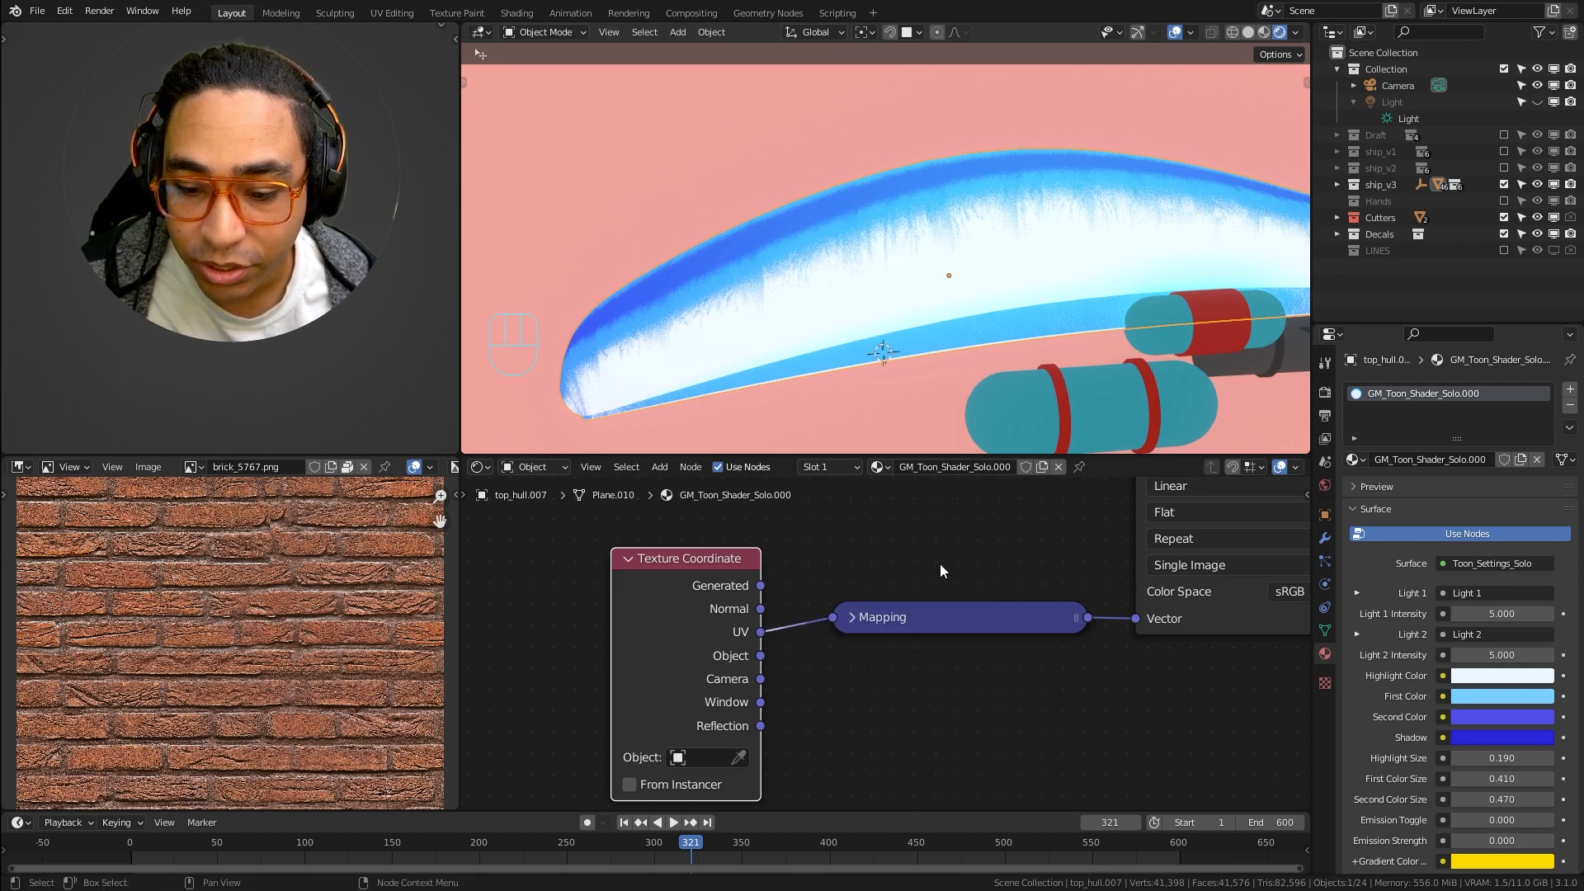
pyautogui.moveTo(938, 562)
pyautogui.mouseDown(button='middle')
pyautogui.moveTo(1023, 560)
pyautogui.moveTo(728, 687)
pyautogui.mouseUp(button='middle')
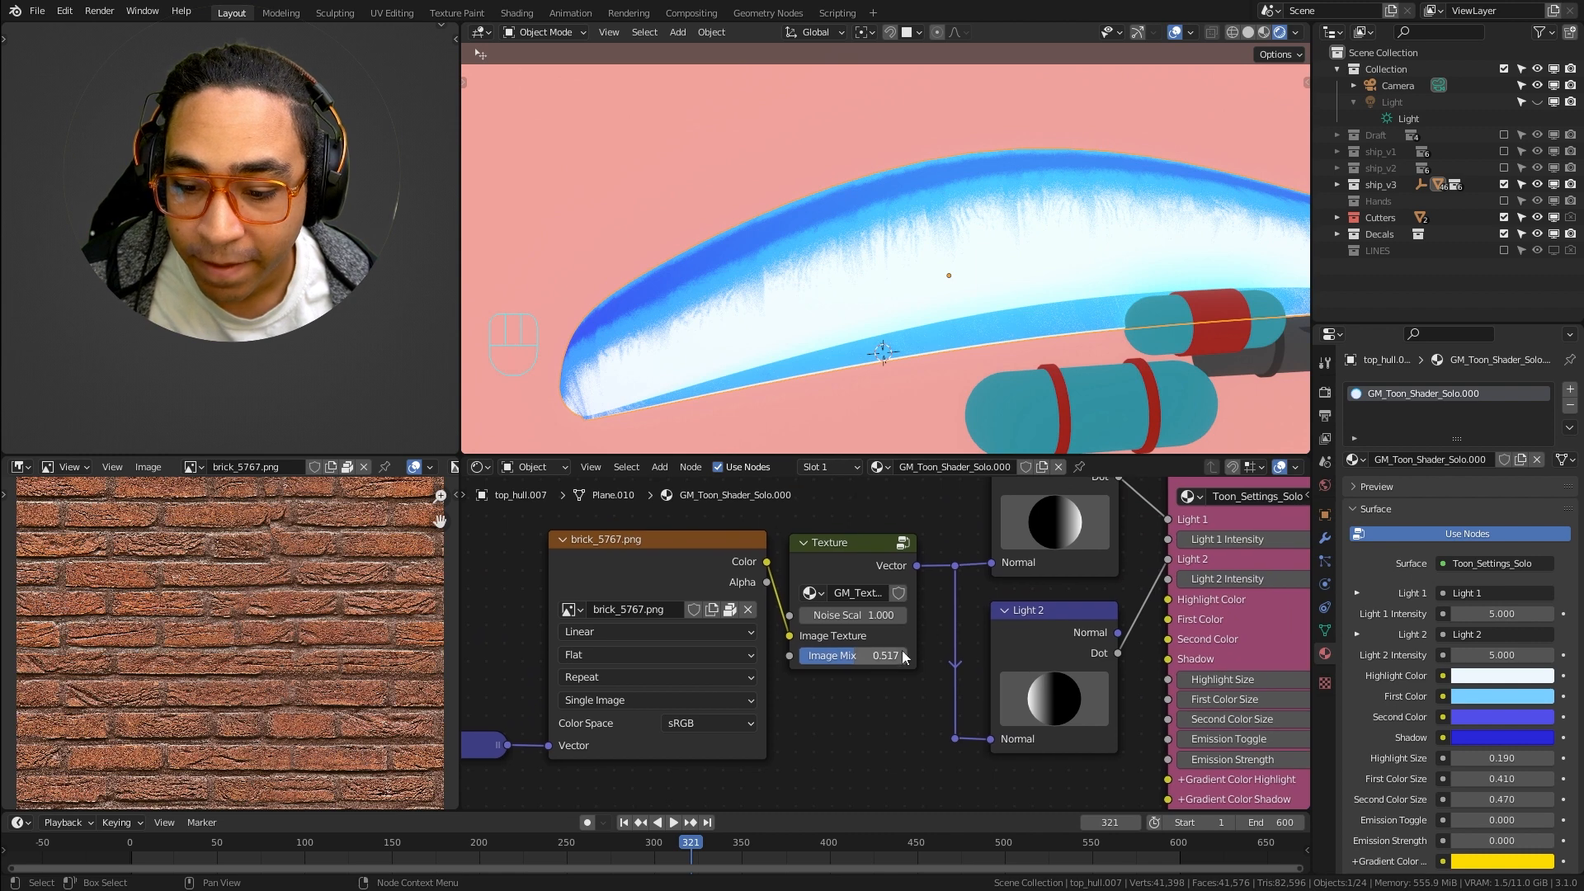
# Set the hull Texture node's Image Mix and Noise Scale to 0.000
pyautogui.moveTo(901, 655); pyautogui.dragTo(530, 658)
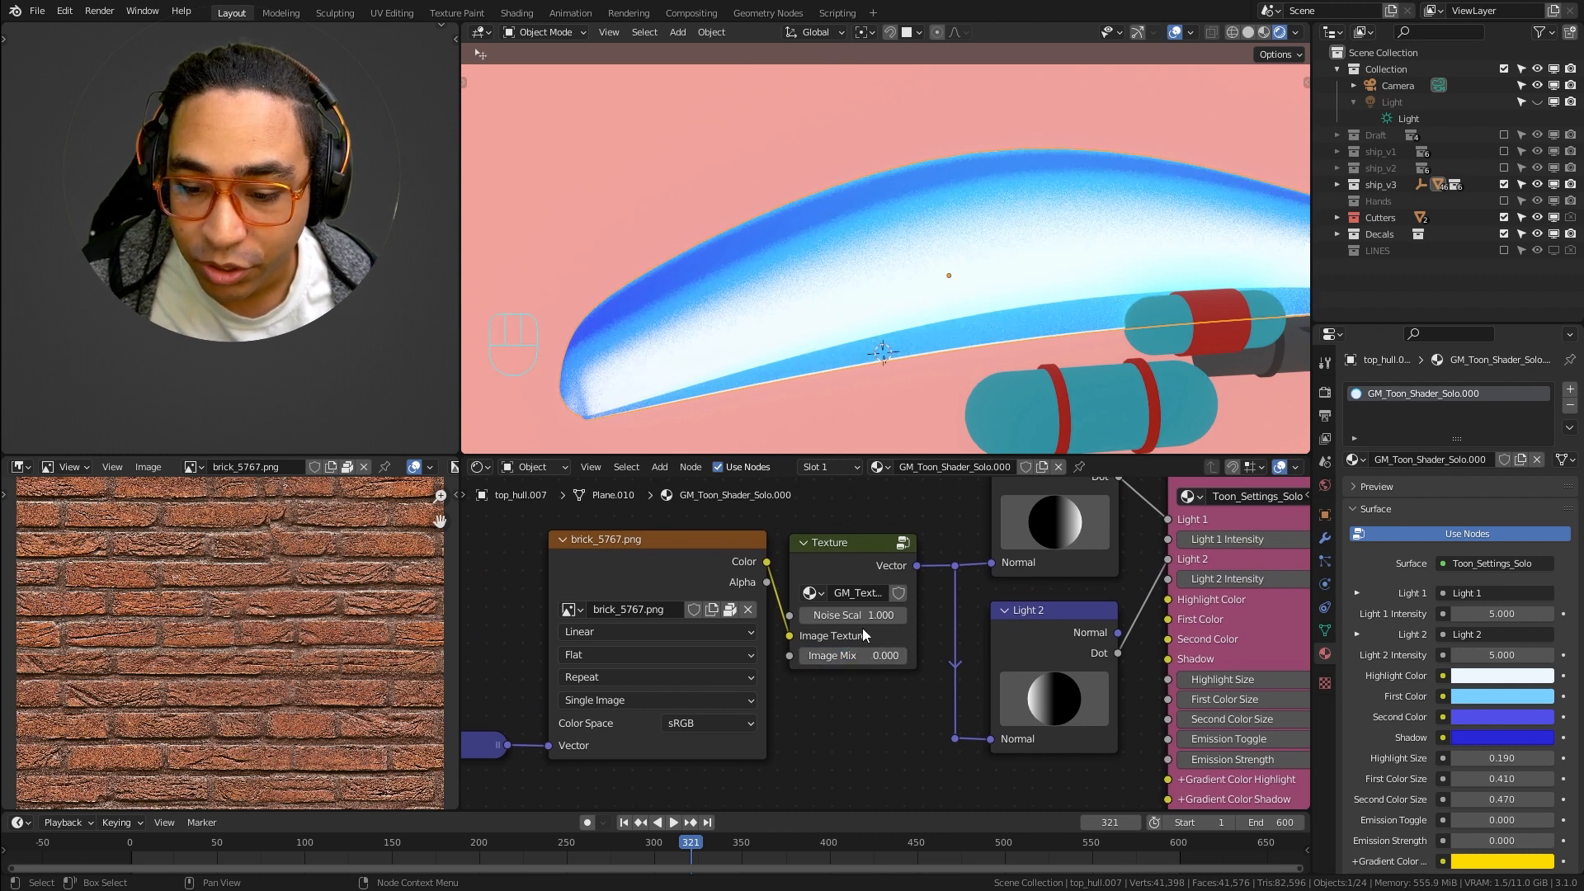
pyautogui.moveTo(858, 614)
pyautogui.mouseDown()
pyautogui.moveTo(627, 617)
pyautogui.moveTo(722, 635)
pyautogui.mouseUp()
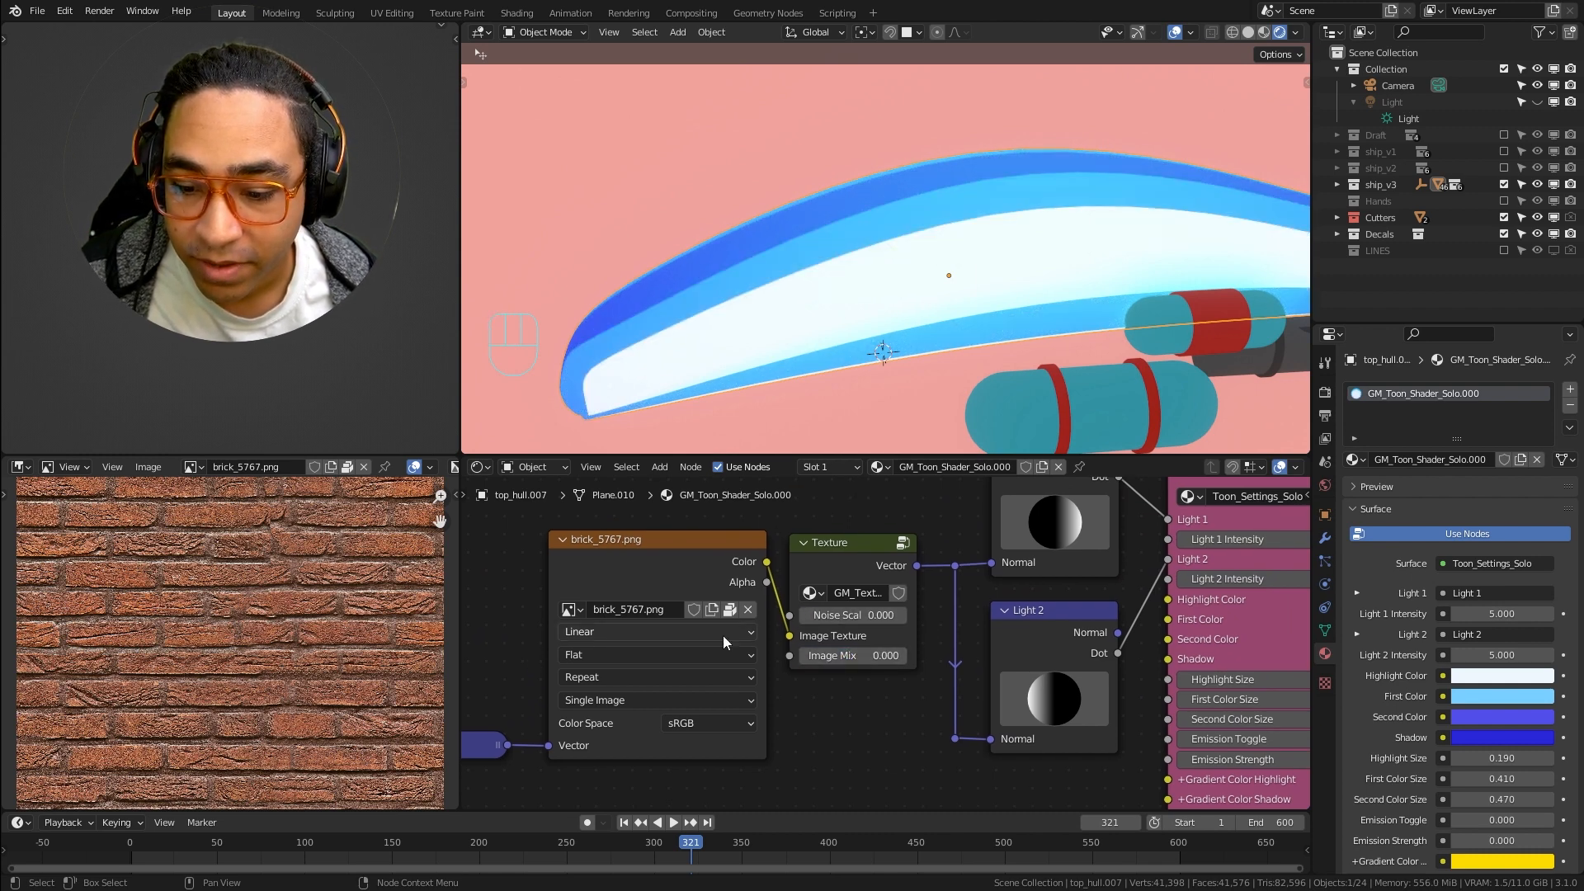
pyautogui.scroll(-2, 1011, 368)
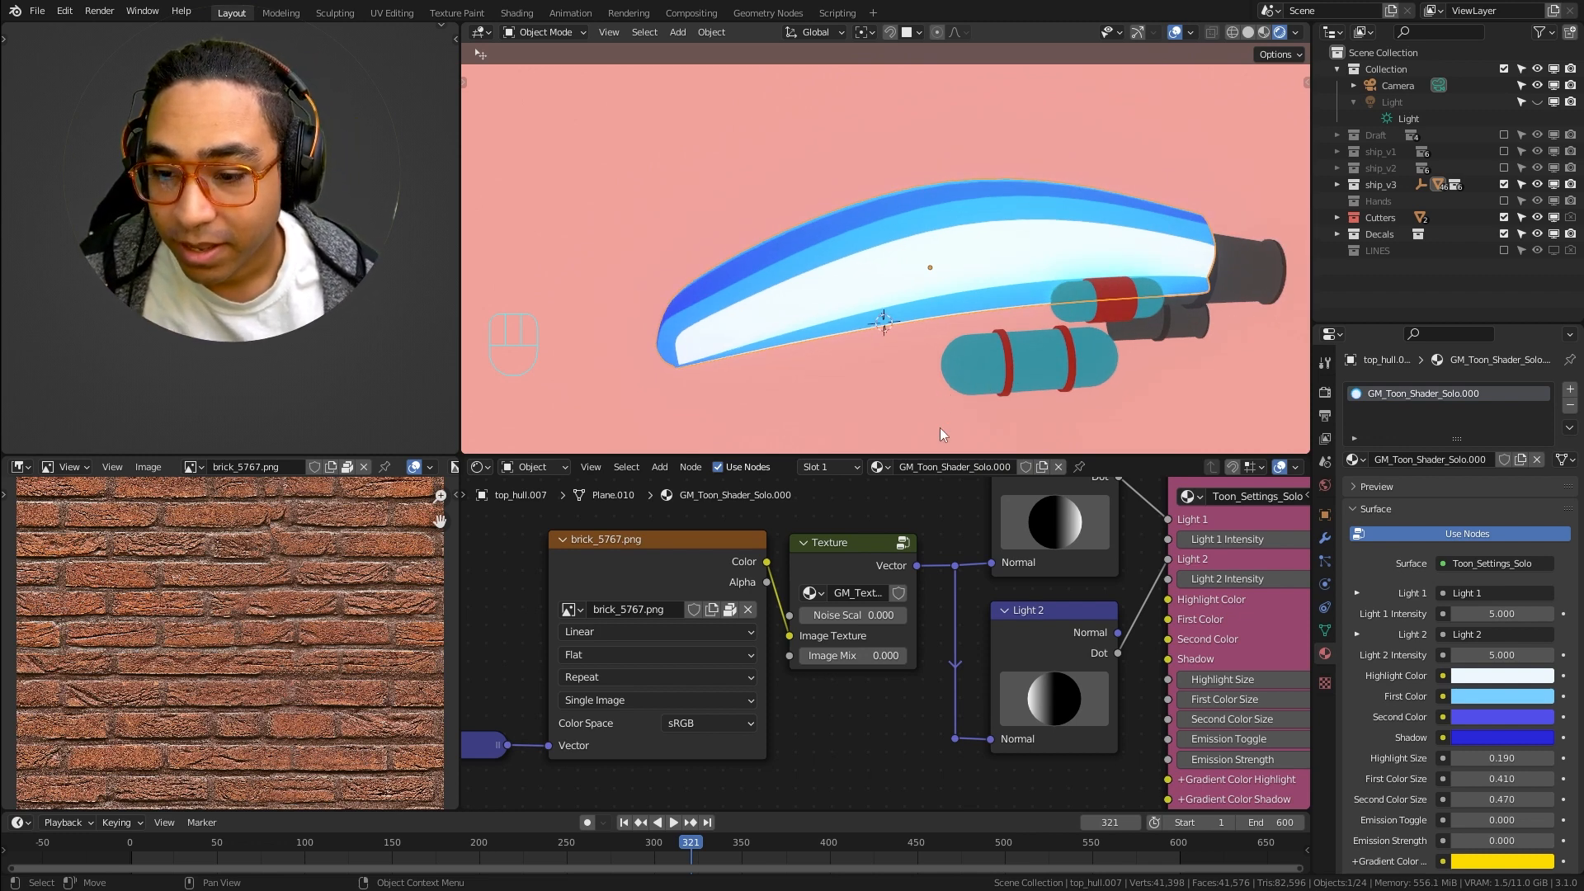
# Replace the brick image view with the Asset Browser, set its import method to Append, and bring up GM_Toon_Shader_Solo.000
pyautogui.keyDown('shift'); pyautogui.moveTo(990, 399); pyautogui.dragTo(856, 273, button='middle'); pyautogui.keyUp('shift')
pyautogui.click(855, 275)
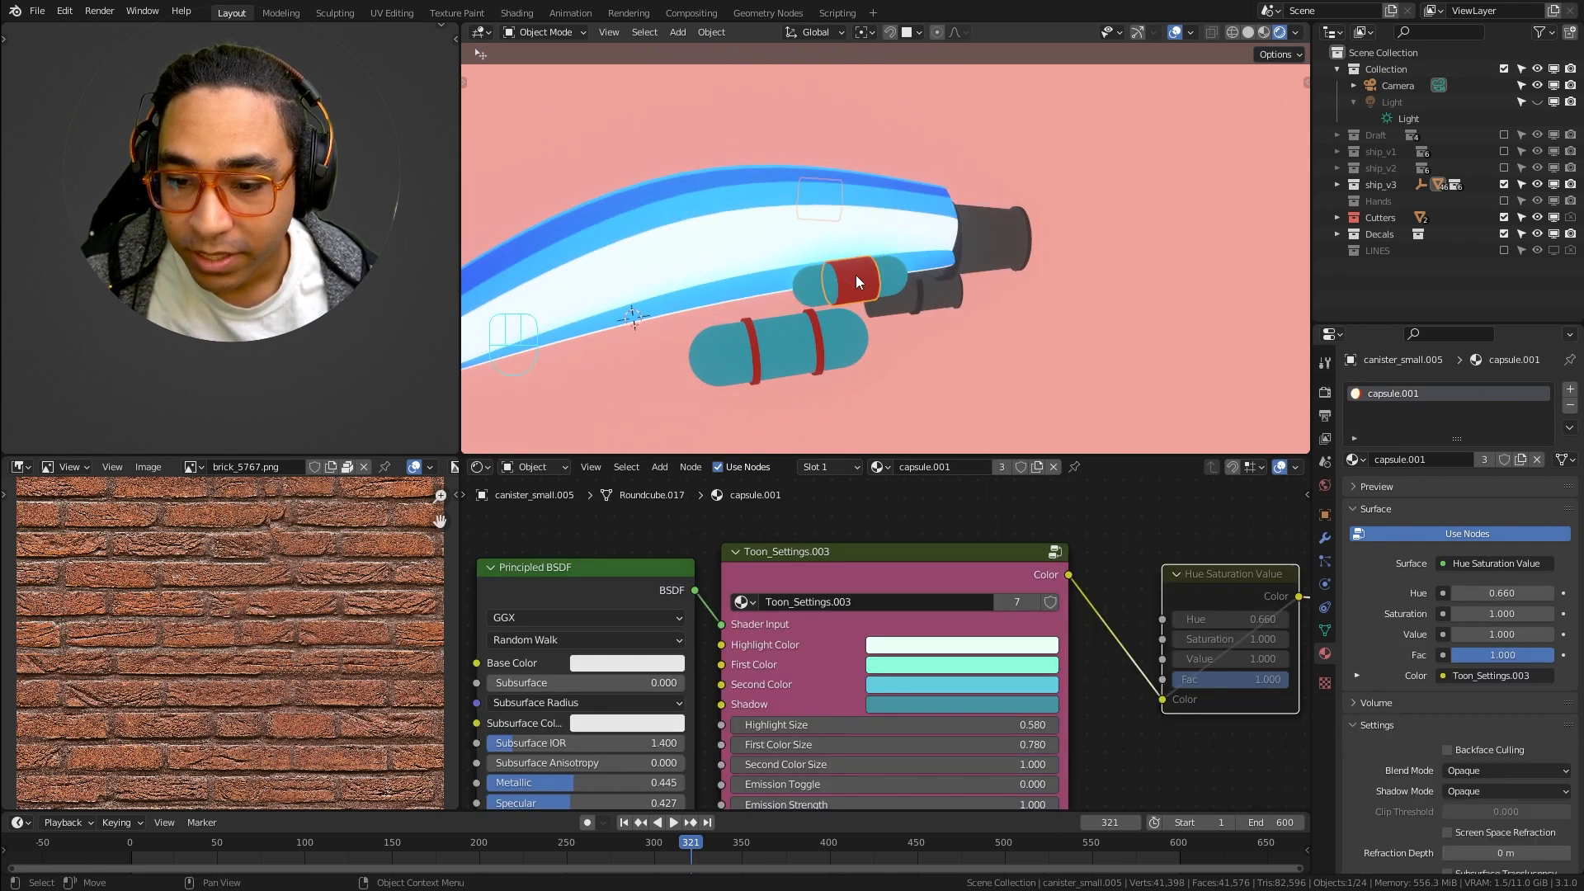
pyautogui.click(24, 467)
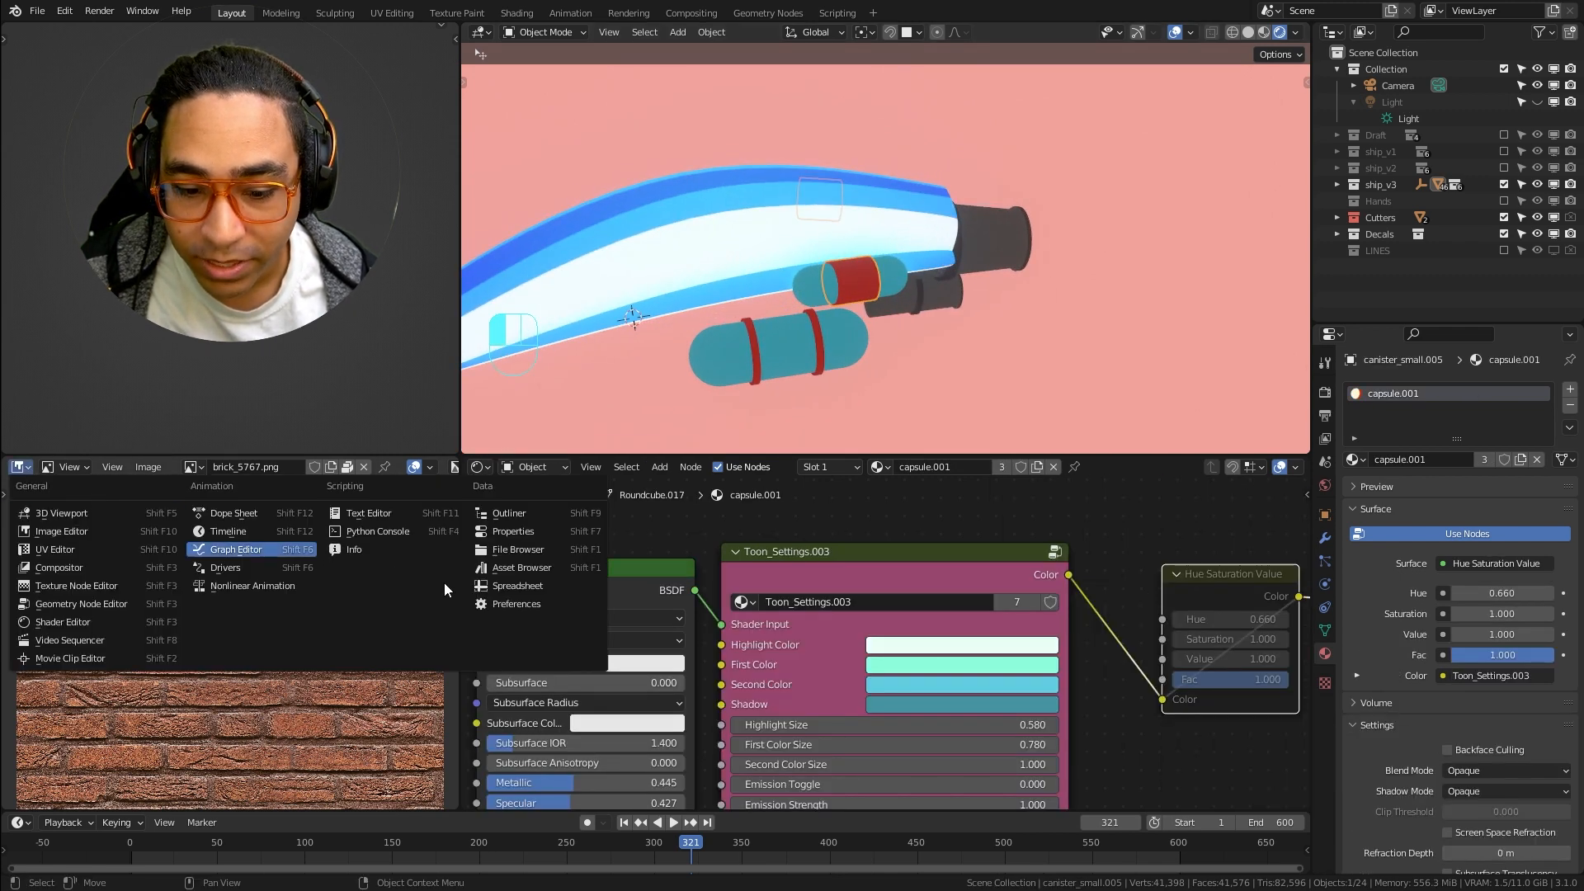
pyautogui.click(536, 565)
pyautogui.click(226, 467)
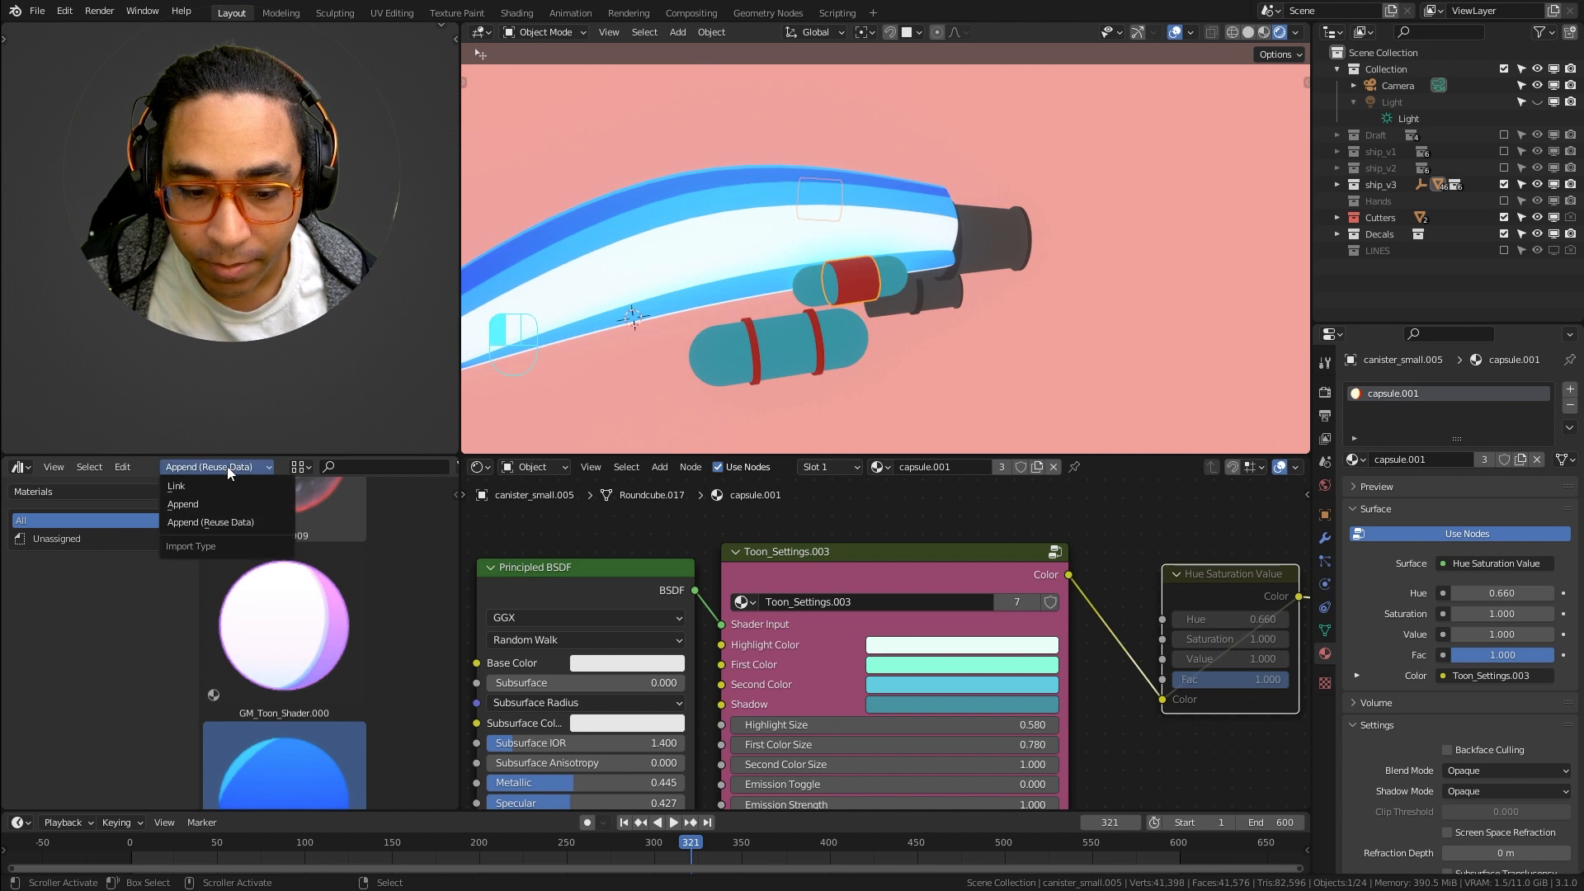
pyautogui.click(220, 499)
pyautogui.scroll(-3, 407, 620)
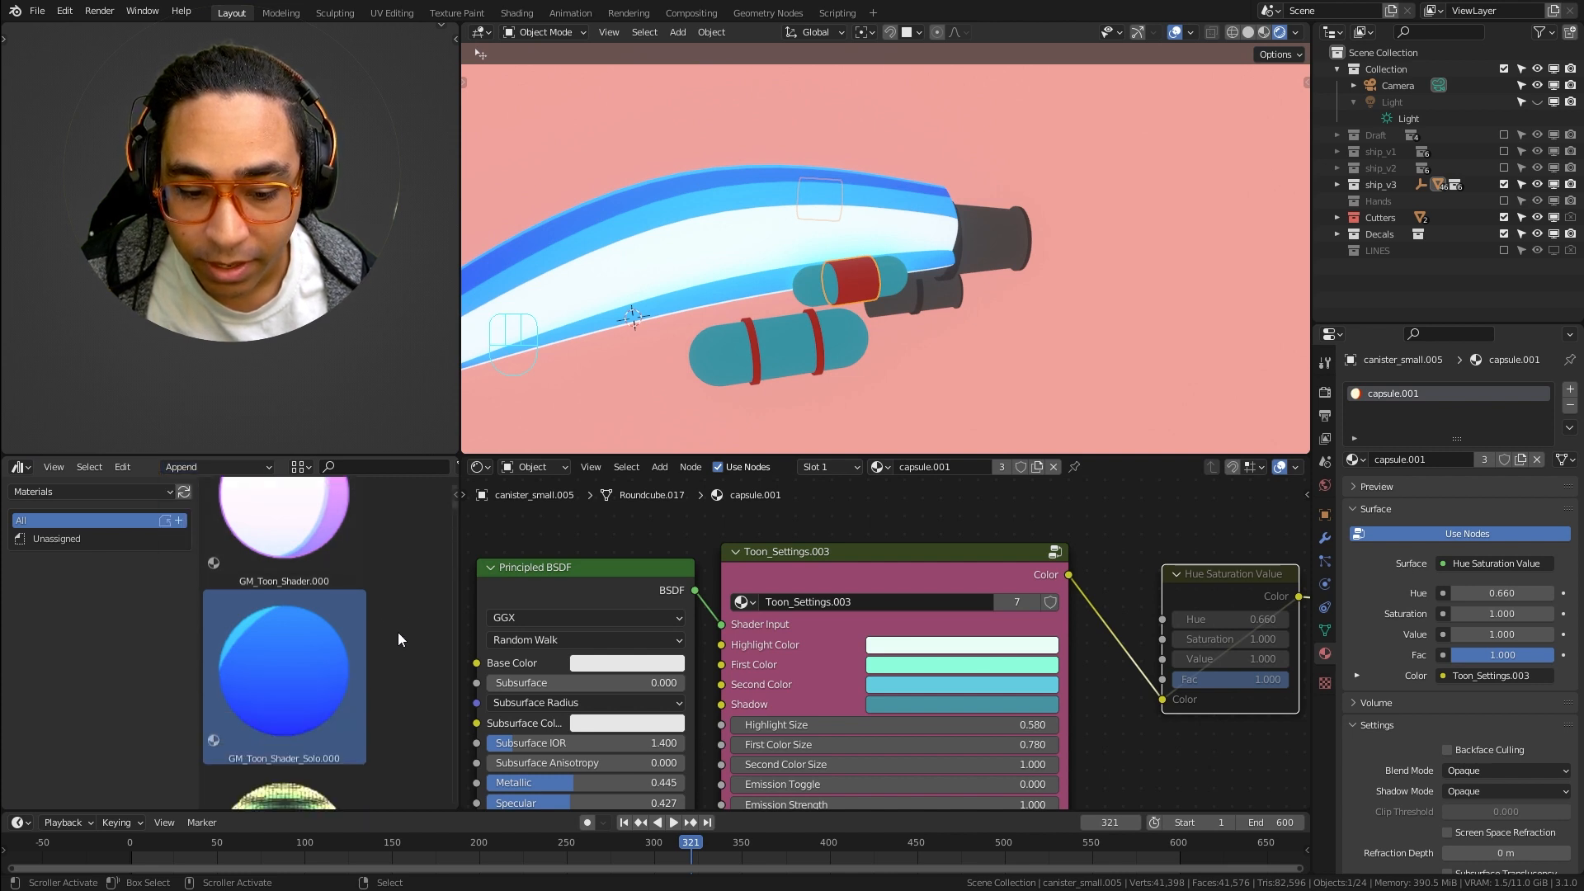
# Apply the GM_Toon_Shader_Solo.000 material asset to the body of the small canister under the hull and select that body
pyautogui.moveTo(723, 339); pyautogui.dragTo(523, 488, button='middle')
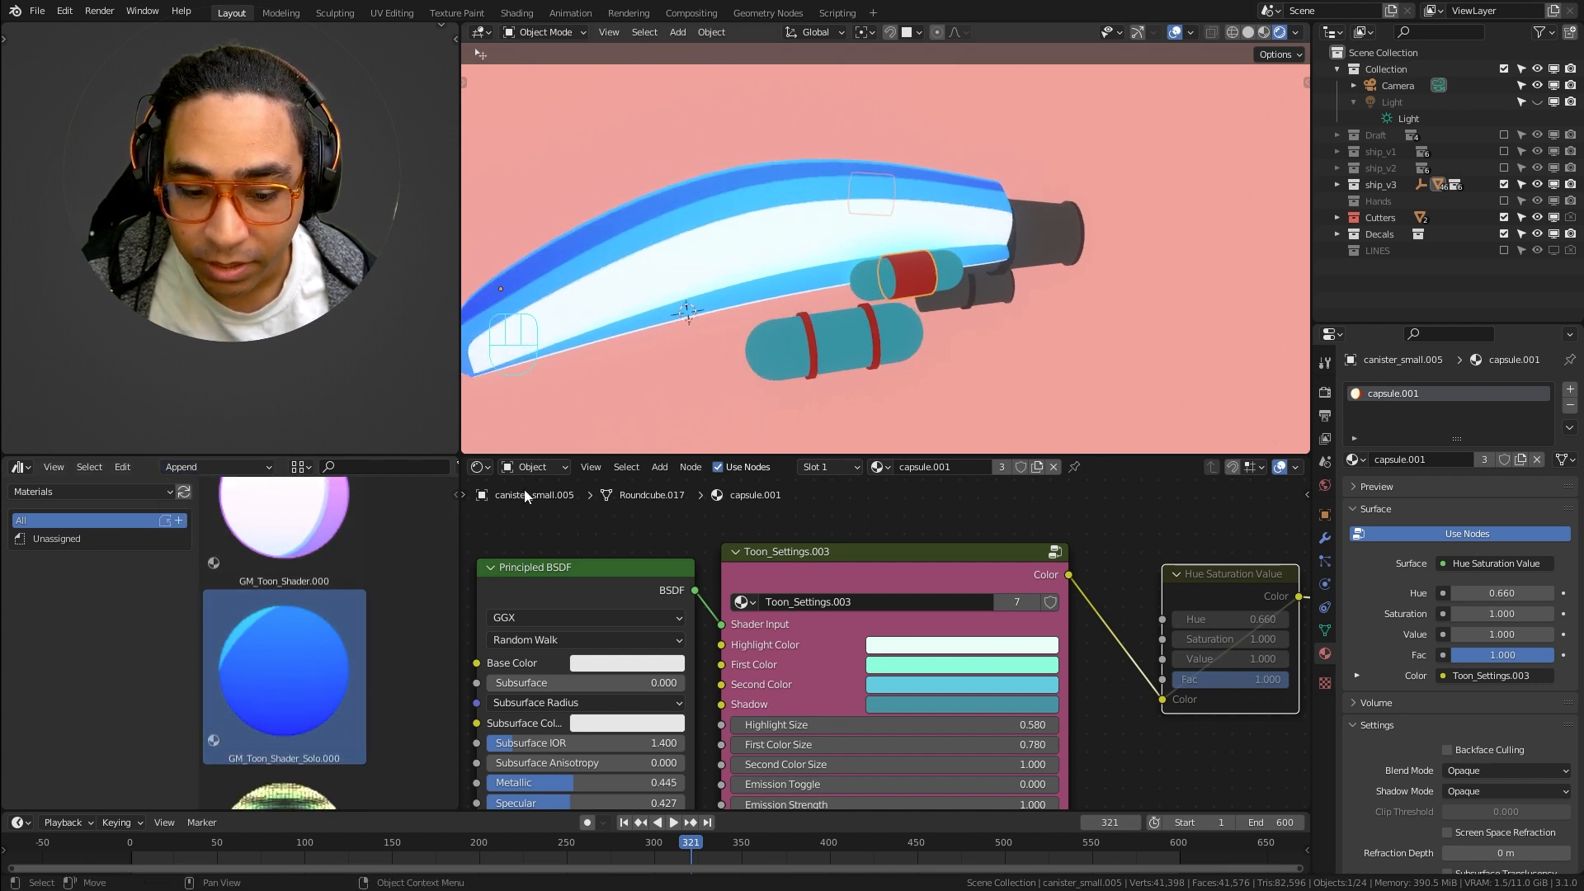
pyautogui.moveTo(274, 681); pyautogui.dragTo(874, 274)
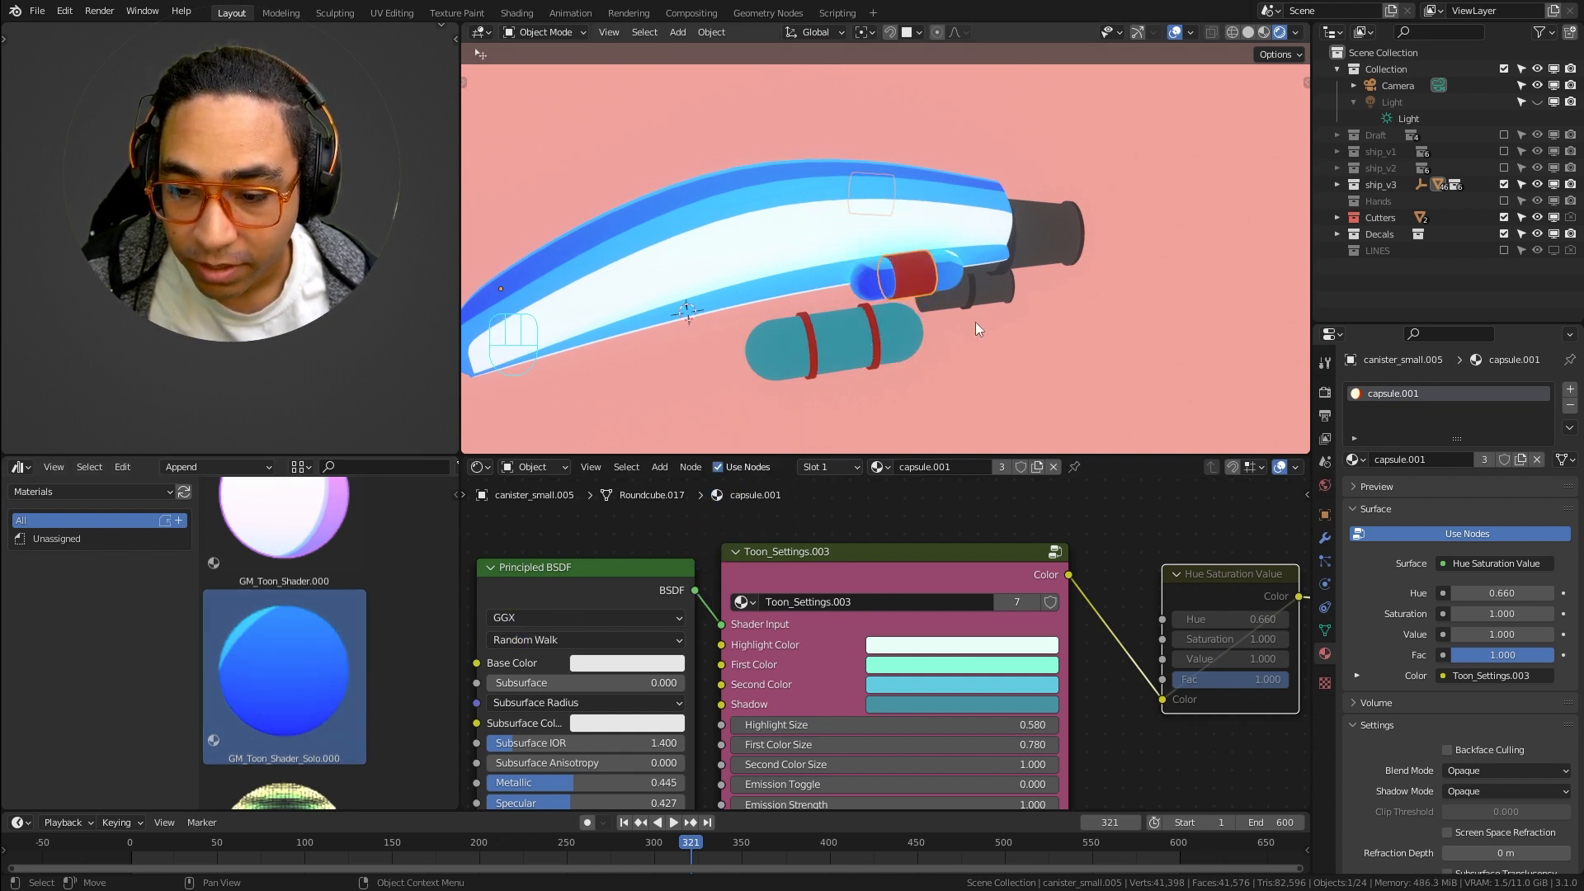
pyautogui.scroll(4, 922, 284)
pyautogui.click(871, 317)
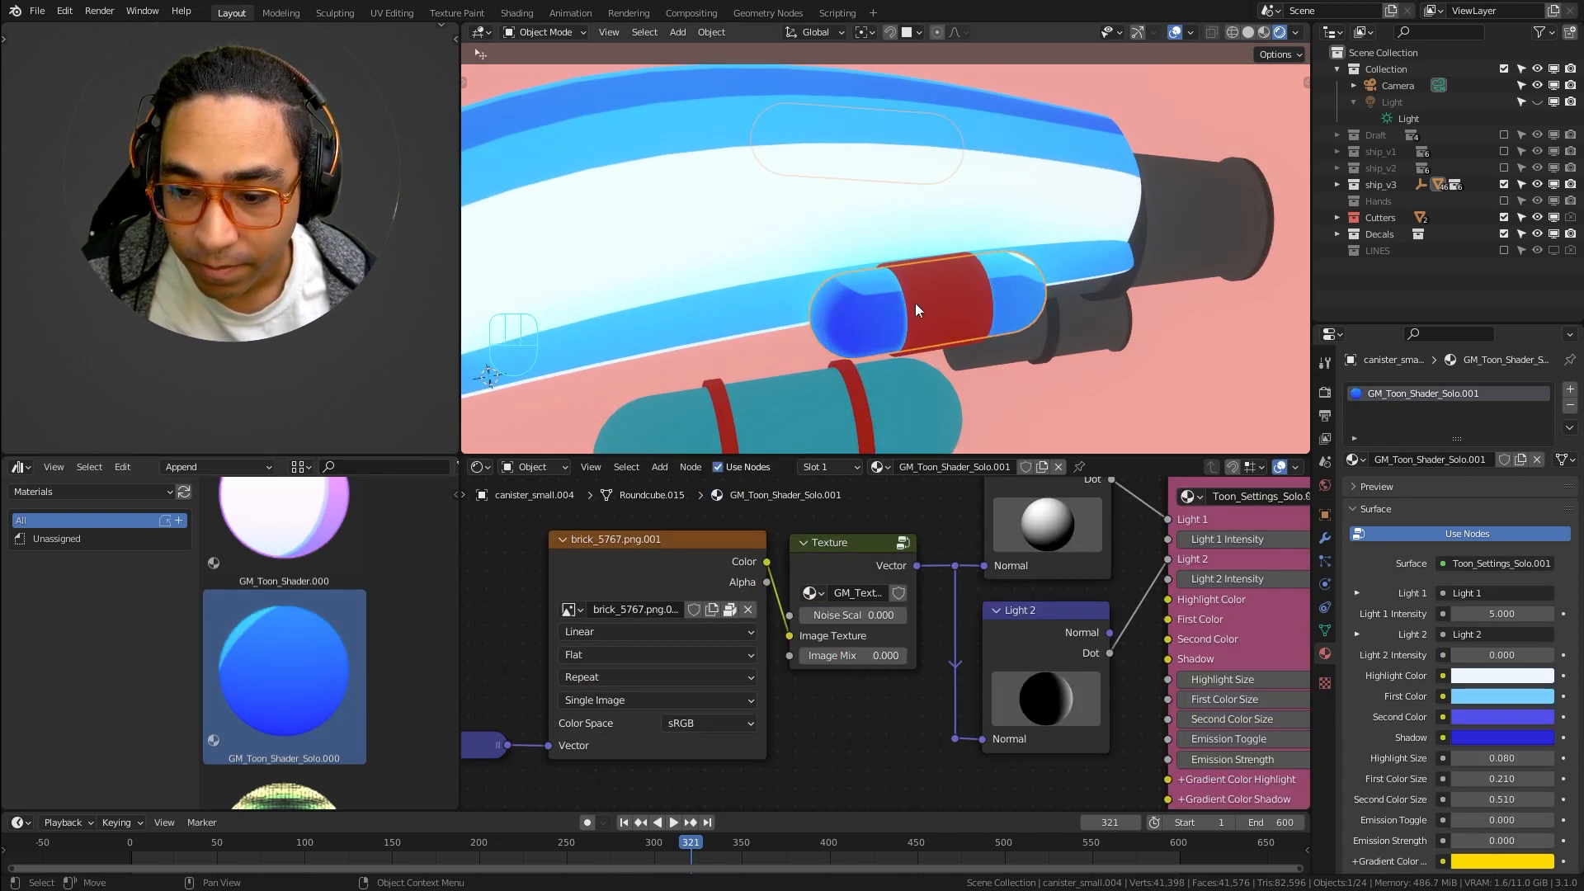
# Aim Light 1 so the small canister's highlight runs along its upper side, and set First Color Size to 0.360
pyautogui.moveTo(908, 650); pyautogui.dragTo(706, 741, button='middle')
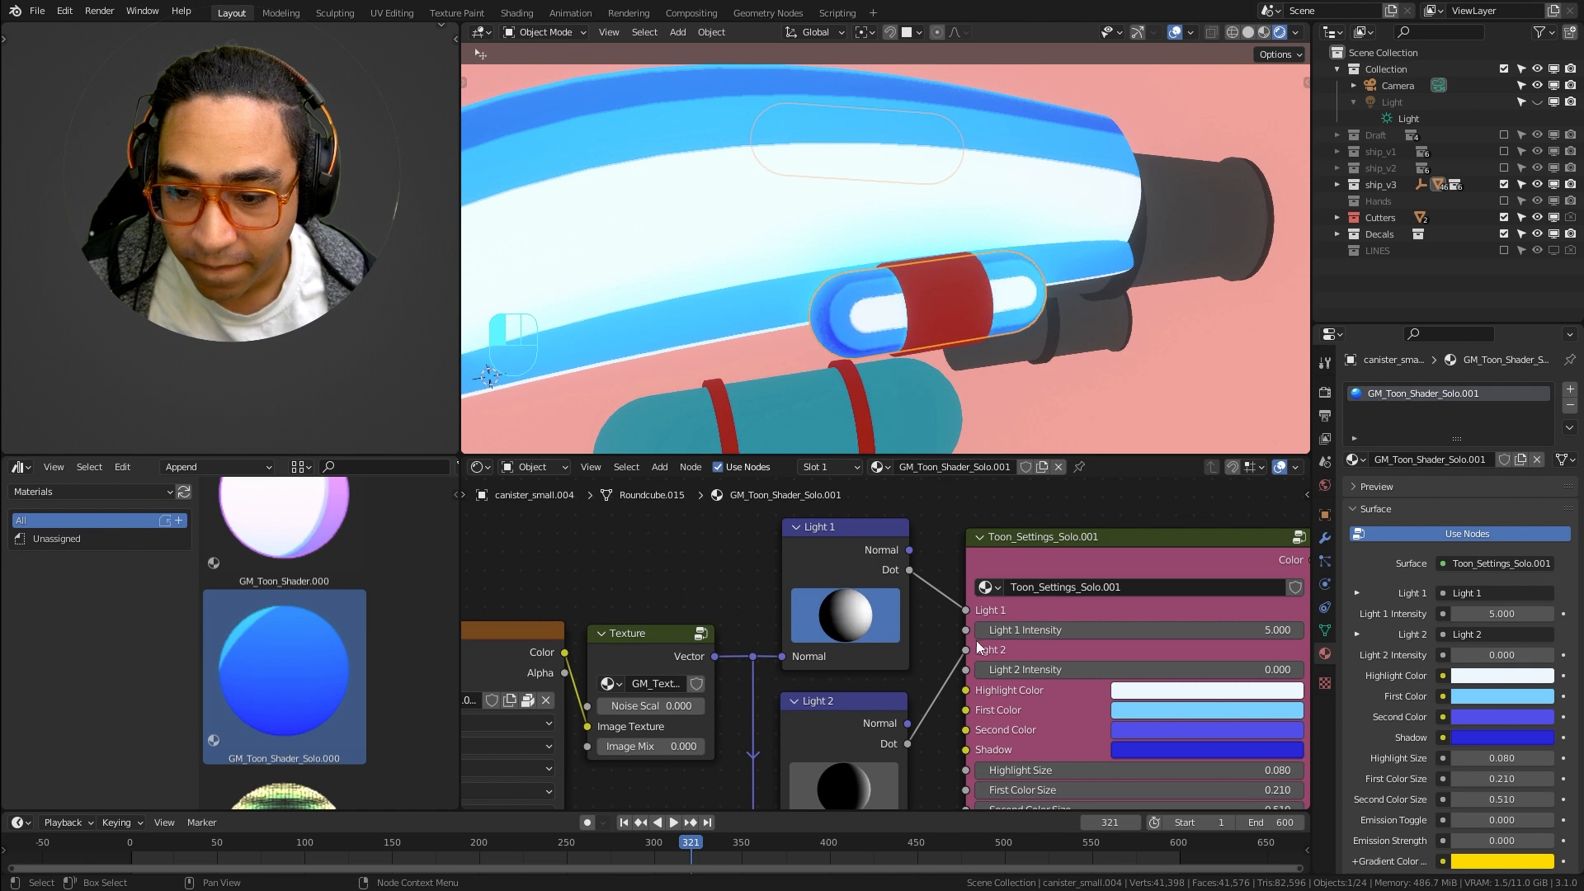
pyautogui.press('ctrl')
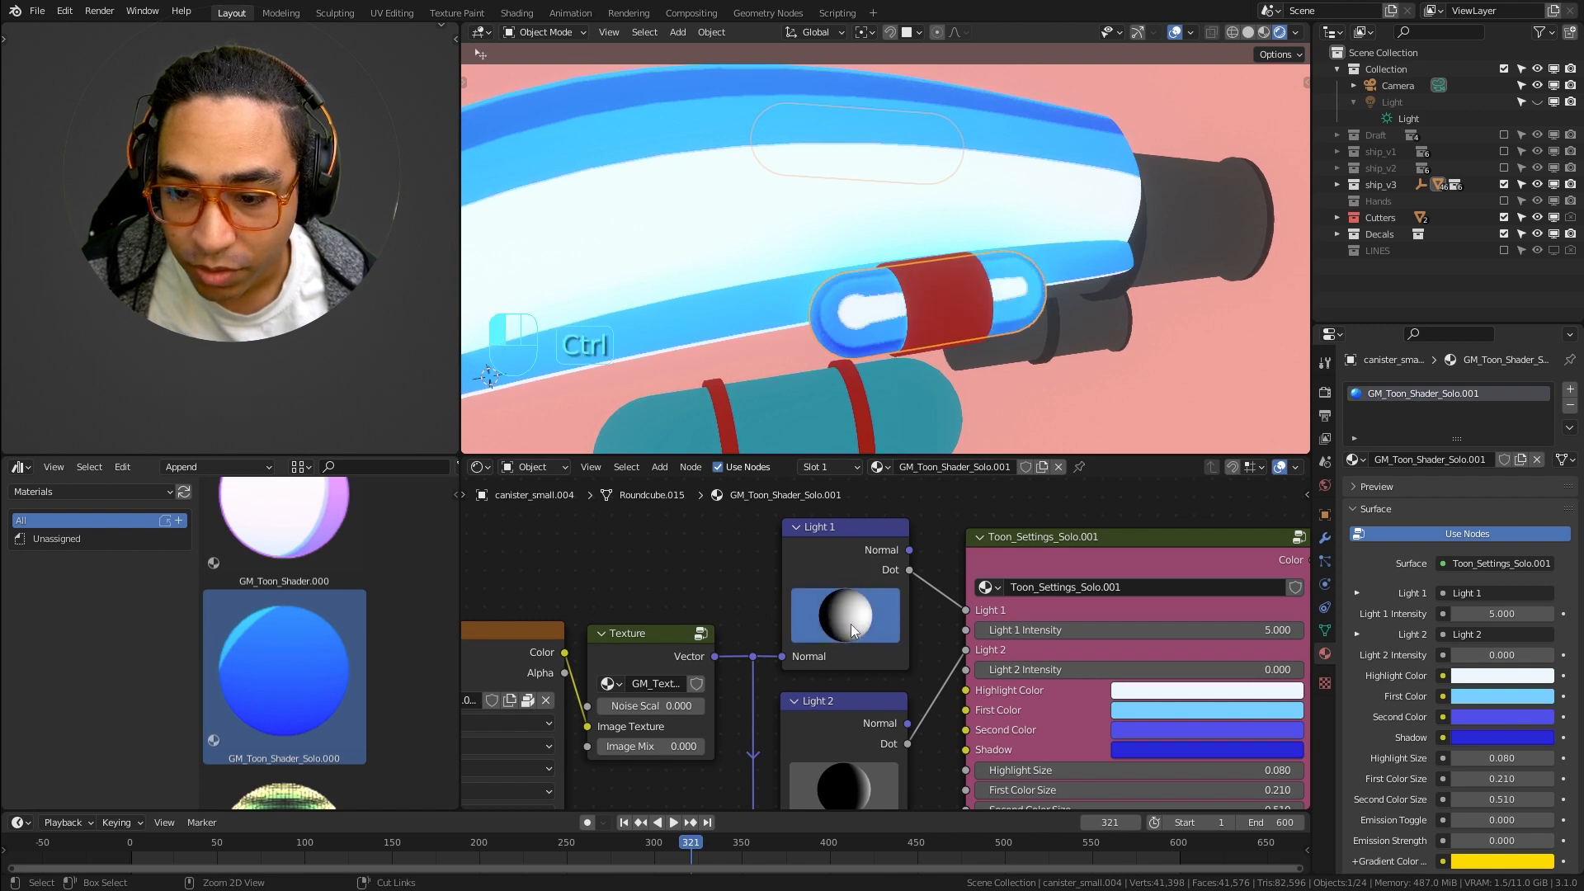
pyautogui.moveTo(859, 632)
pyautogui.keyDown('ctrl'); pyautogui.mouseDown()
pyautogui.moveTo(893, 625)
pyautogui.moveTo(859, 591)
pyautogui.moveTo(859, 613)
pyautogui.moveTo(830, 592)
pyautogui.moveTo(795, 598)
pyautogui.moveTo(814, 601)
pyautogui.mouseUp(); pyautogui.keyUp('ctrl')
pyautogui.moveTo(965, 649); pyautogui.dragTo(833, 613, button='middle')
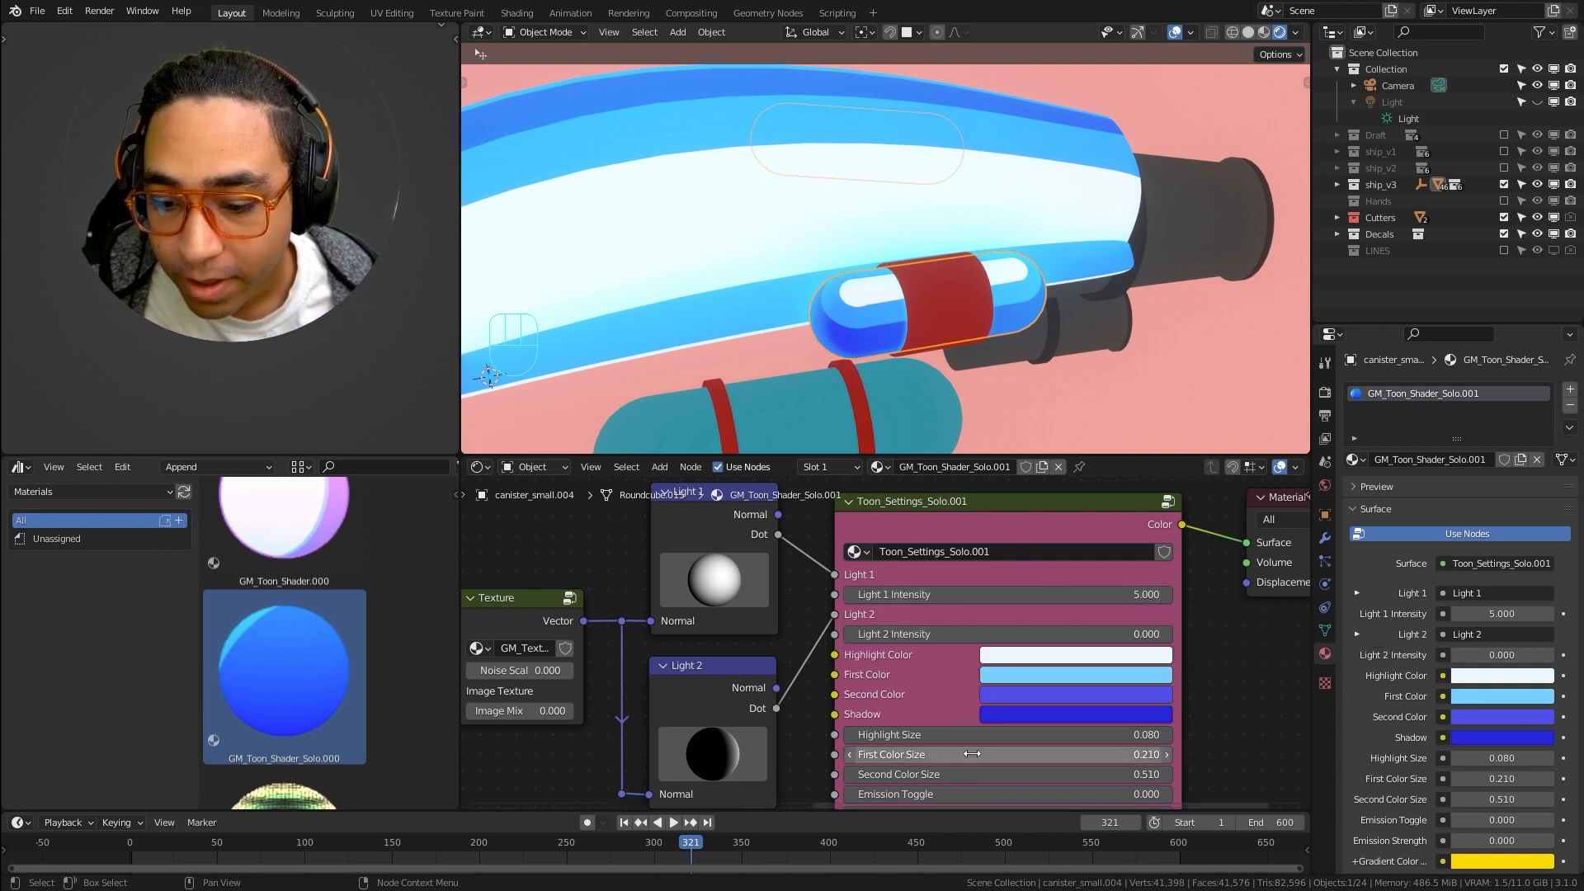
pyautogui.moveTo(965, 754); pyautogui.dragTo(895, 687, button='middle')
pyautogui.moveTo(895, 687); pyautogui.dragTo(949, 687)
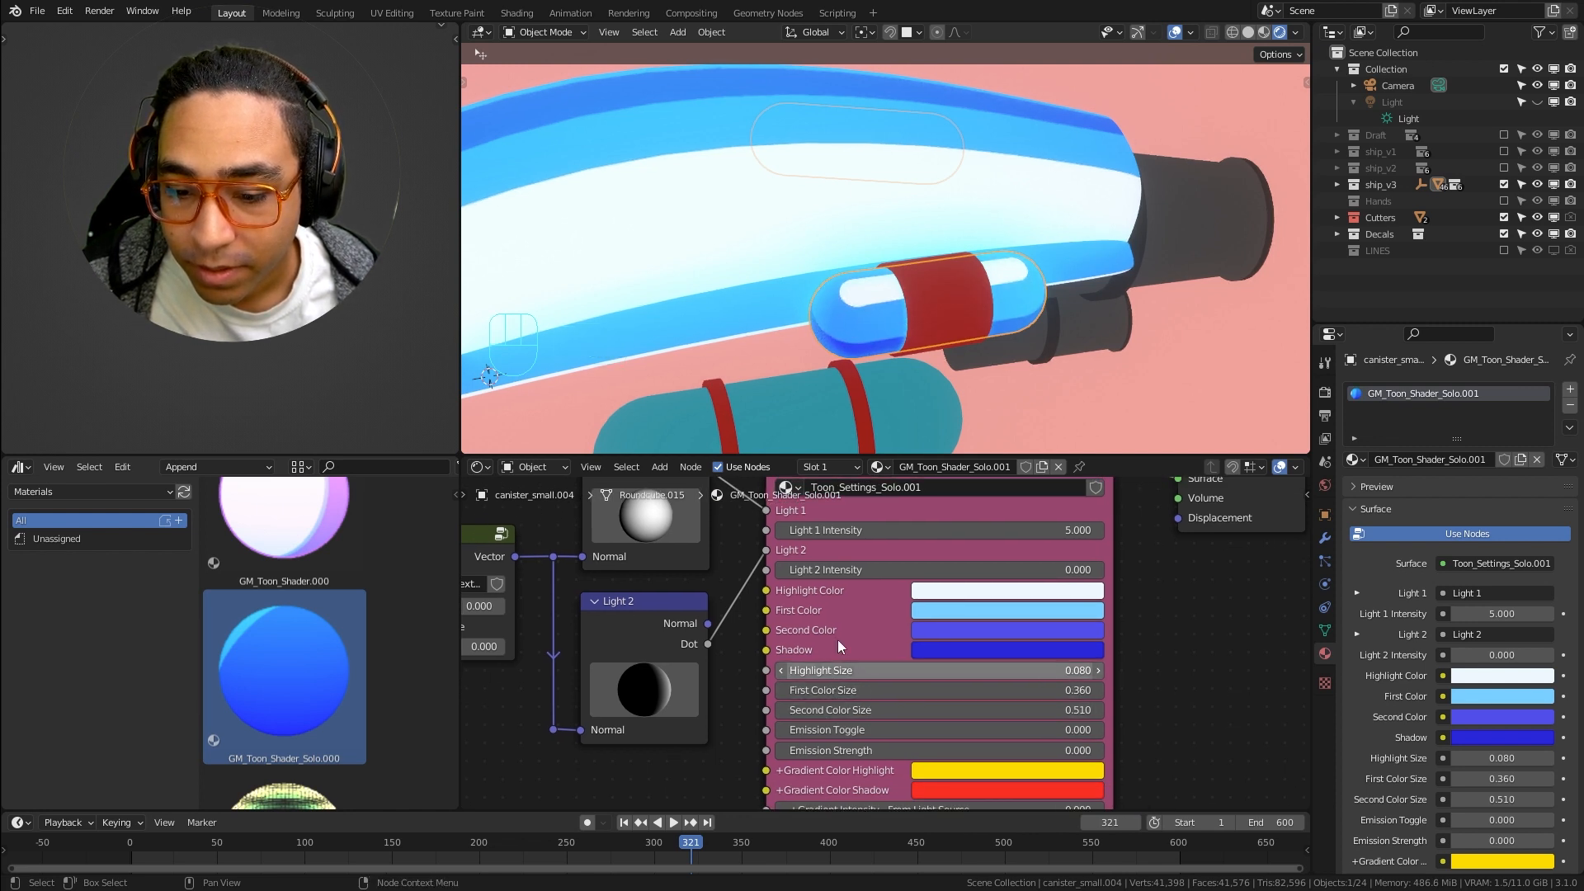
# Add a lower highlight to the small canister with Light 2 at intensity 5.000, using Highlight Size 0.060 and First Color Size 0.160
pyautogui.click(872, 569)
pyautogui.write('5')
pyautogui.press('Return')
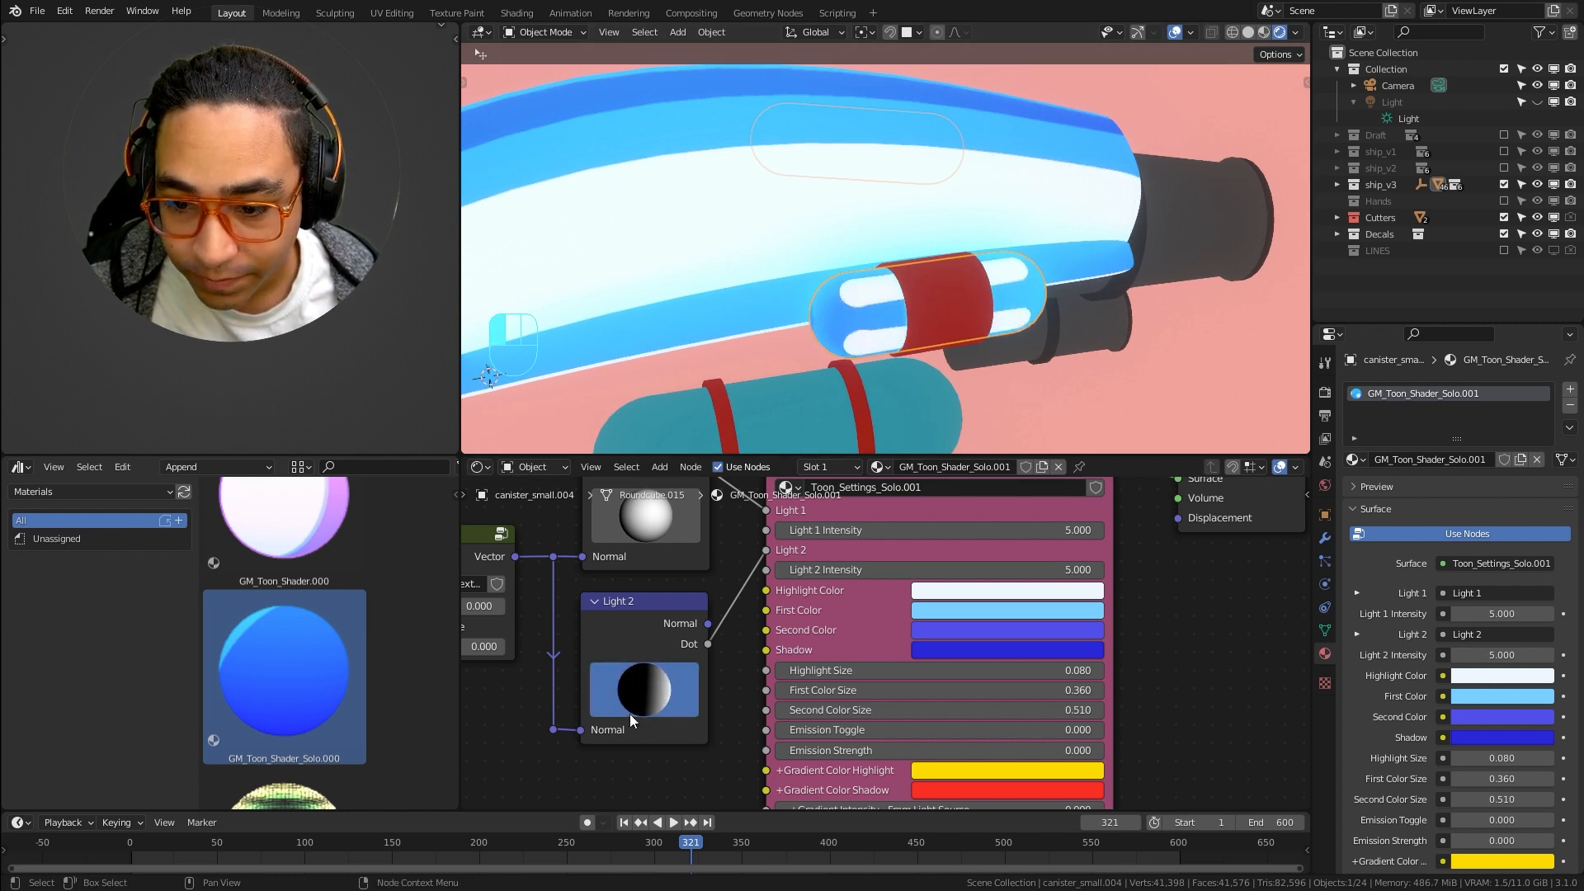
pyautogui.moveTo(630, 714)
pyautogui.mouseDown()
pyautogui.moveTo(645, 712)
pyautogui.moveTo(617, 721)
pyautogui.moveTo(643, 708)
pyautogui.mouseUp()
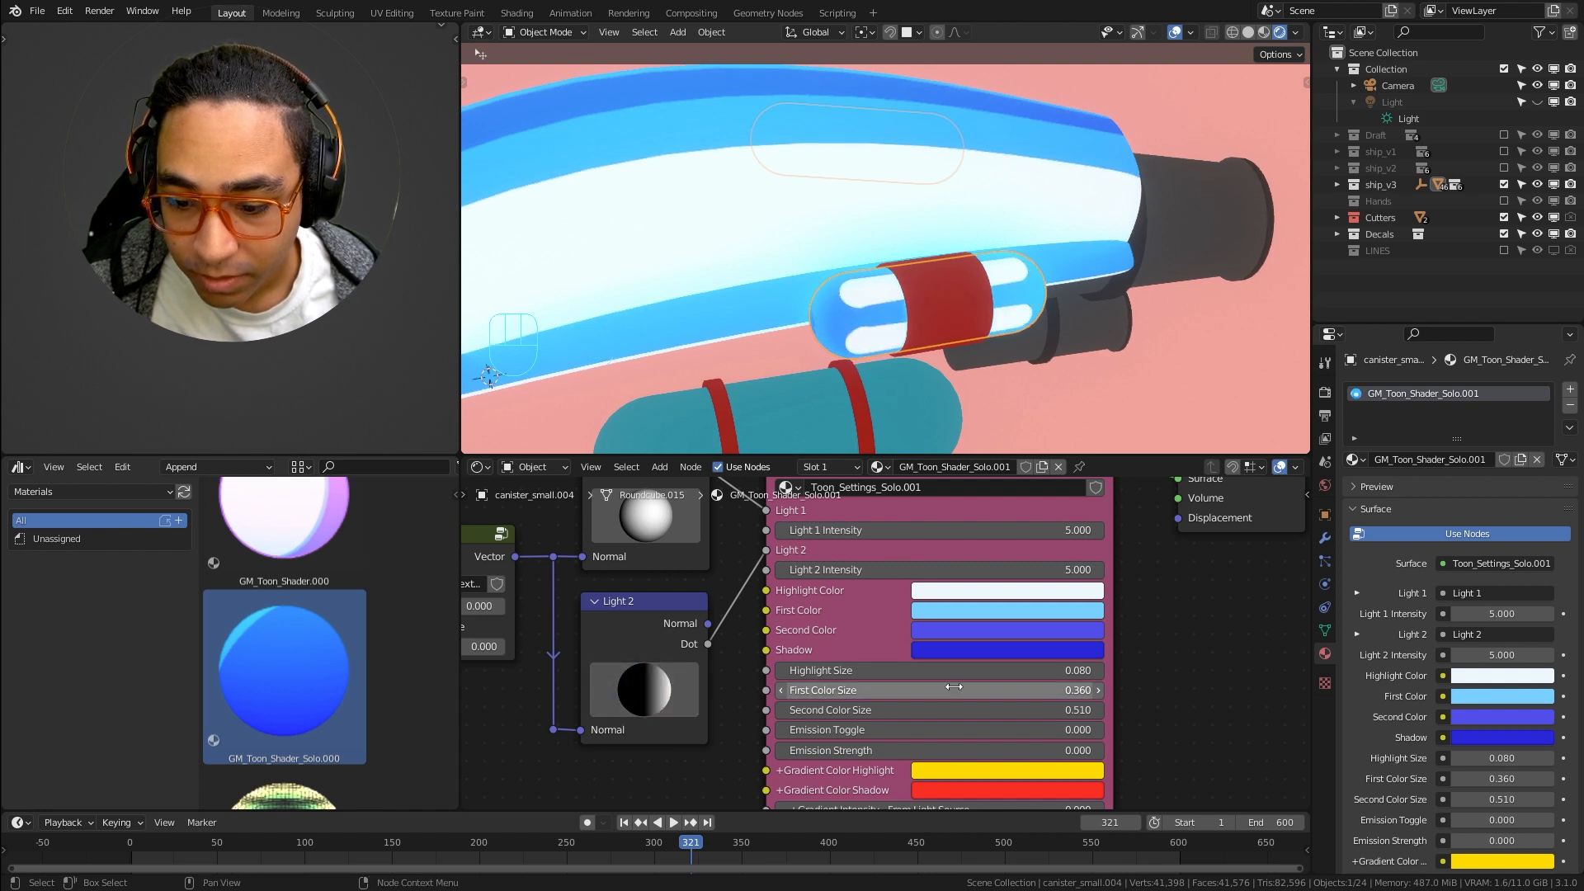
pyautogui.moveTo(953, 670)
pyautogui.mouseDown()
pyautogui.moveTo(908, 670)
pyautogui.moveTo(924, 670)
pyautogui.moveTo(916, 690)
pyautogui.moveTo(892, 689)
pyautogui.mouseUp()
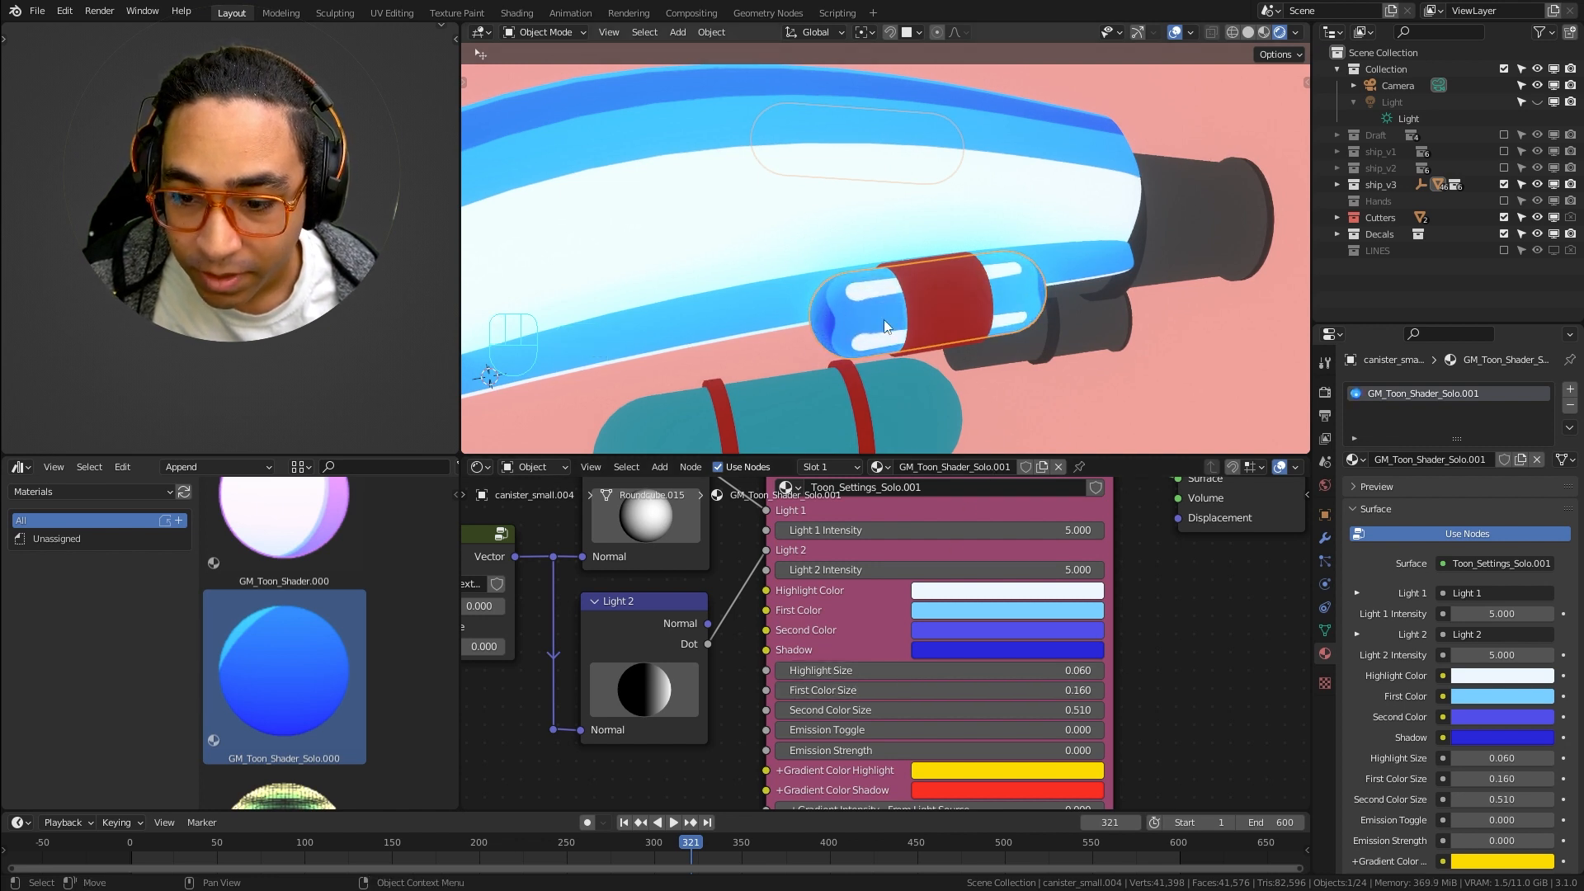
# Assign the small canister's GM_Toon_Shader_Solo.001 material to the large canister body in place of capsule.000
pyautogui.click(961, 398)
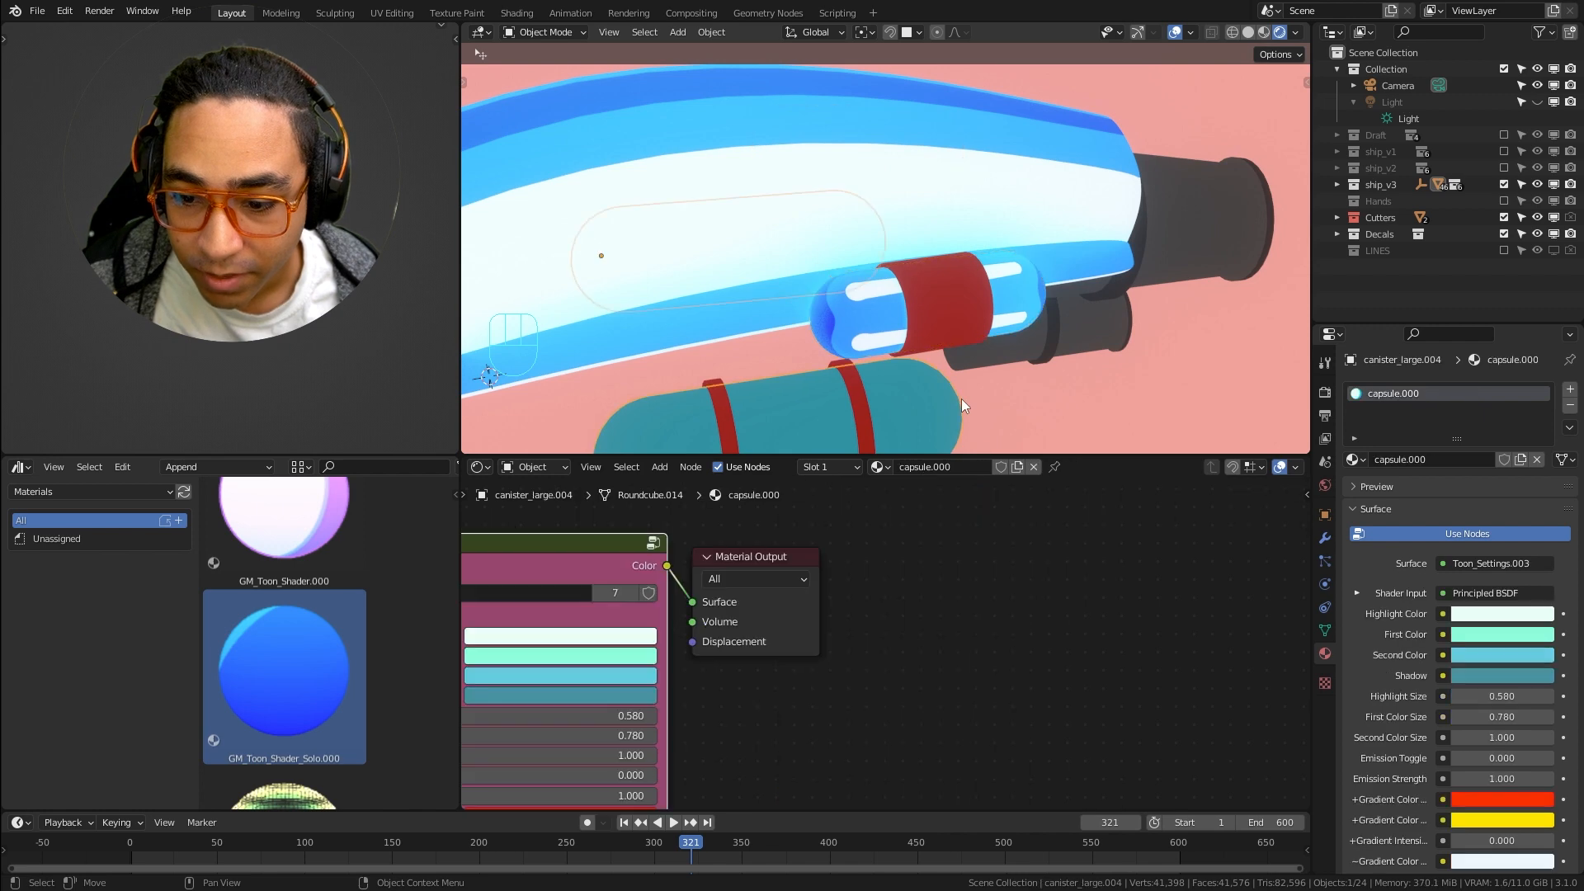
pyautogui.click(1047, 300)
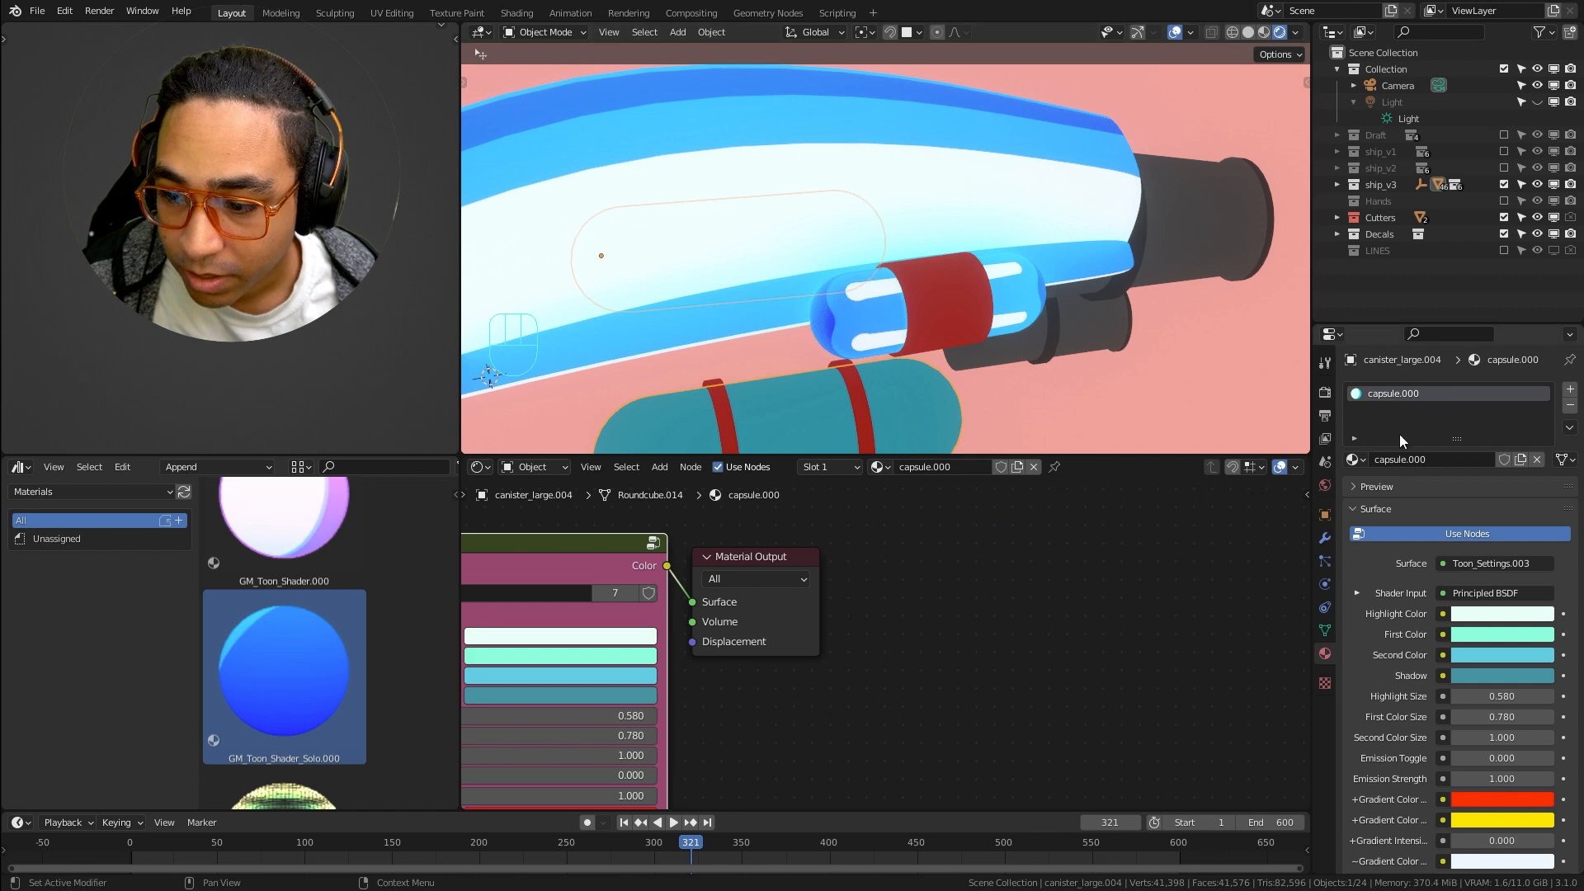
pyautogui.click(1353, 459)
pyautogui.click(1469, 596)
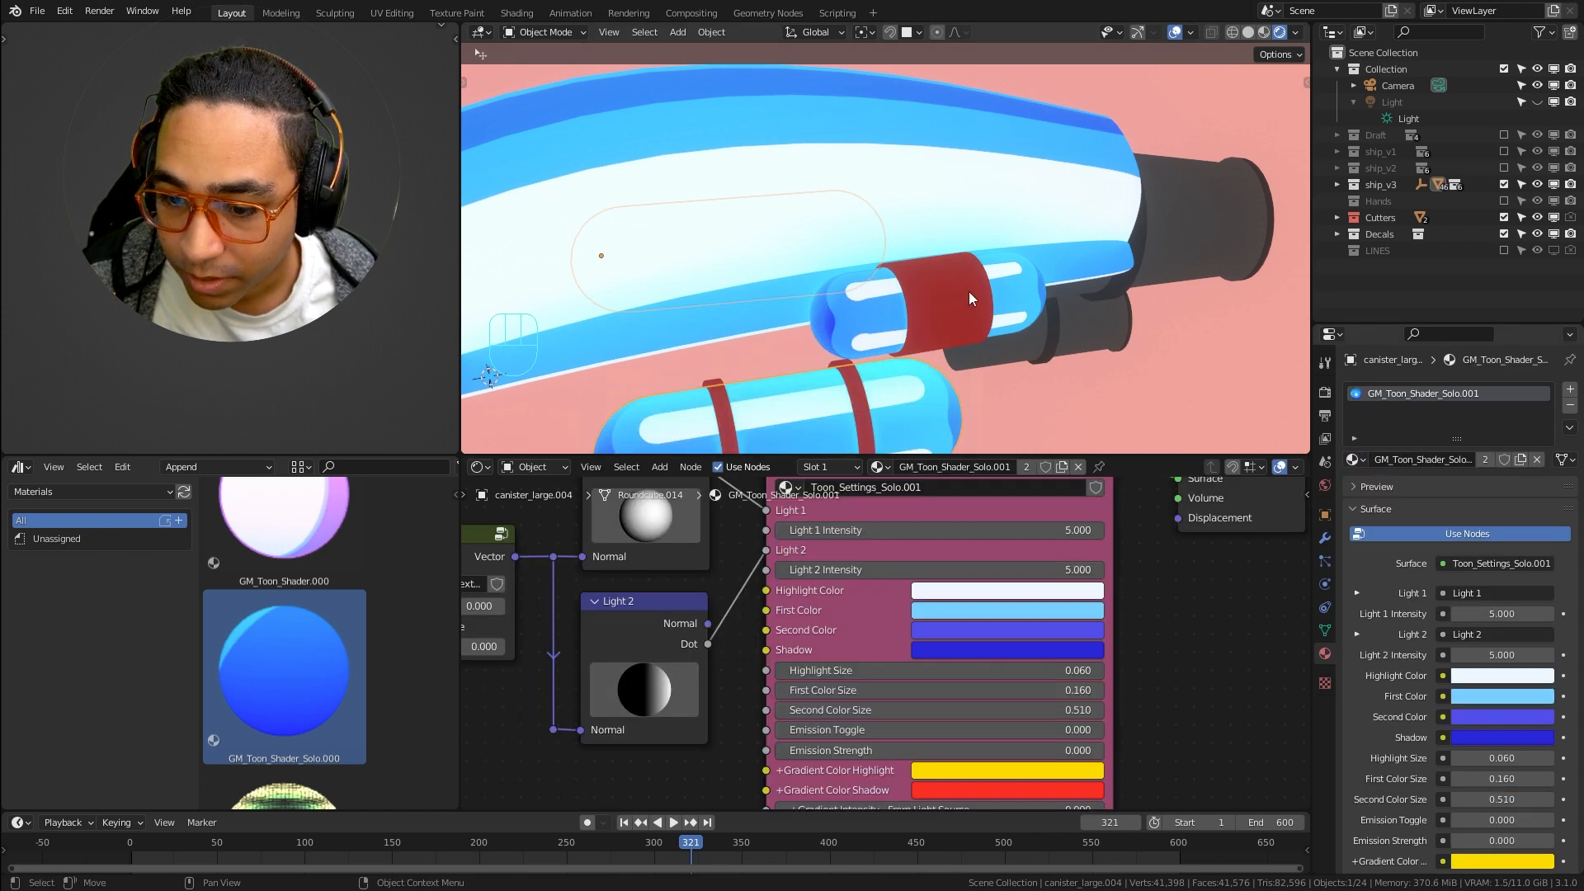
# Re-aim Light 2 from a rear view so its highlight runs lengthwise along the outer side of both canisters
pyautogui.keyDown('shift'); pyautogui.moveTo(969, 291); pyautogui.dragTo(683, 209, button='middle'); pyautogui.keyUp('shift')
pyautogui.keyDown('shift'); pyautogui.moveTo(1067, 269); pyautogui.dragTo(1000, 216, button='middle'); pyautogui.keyUp('shift')
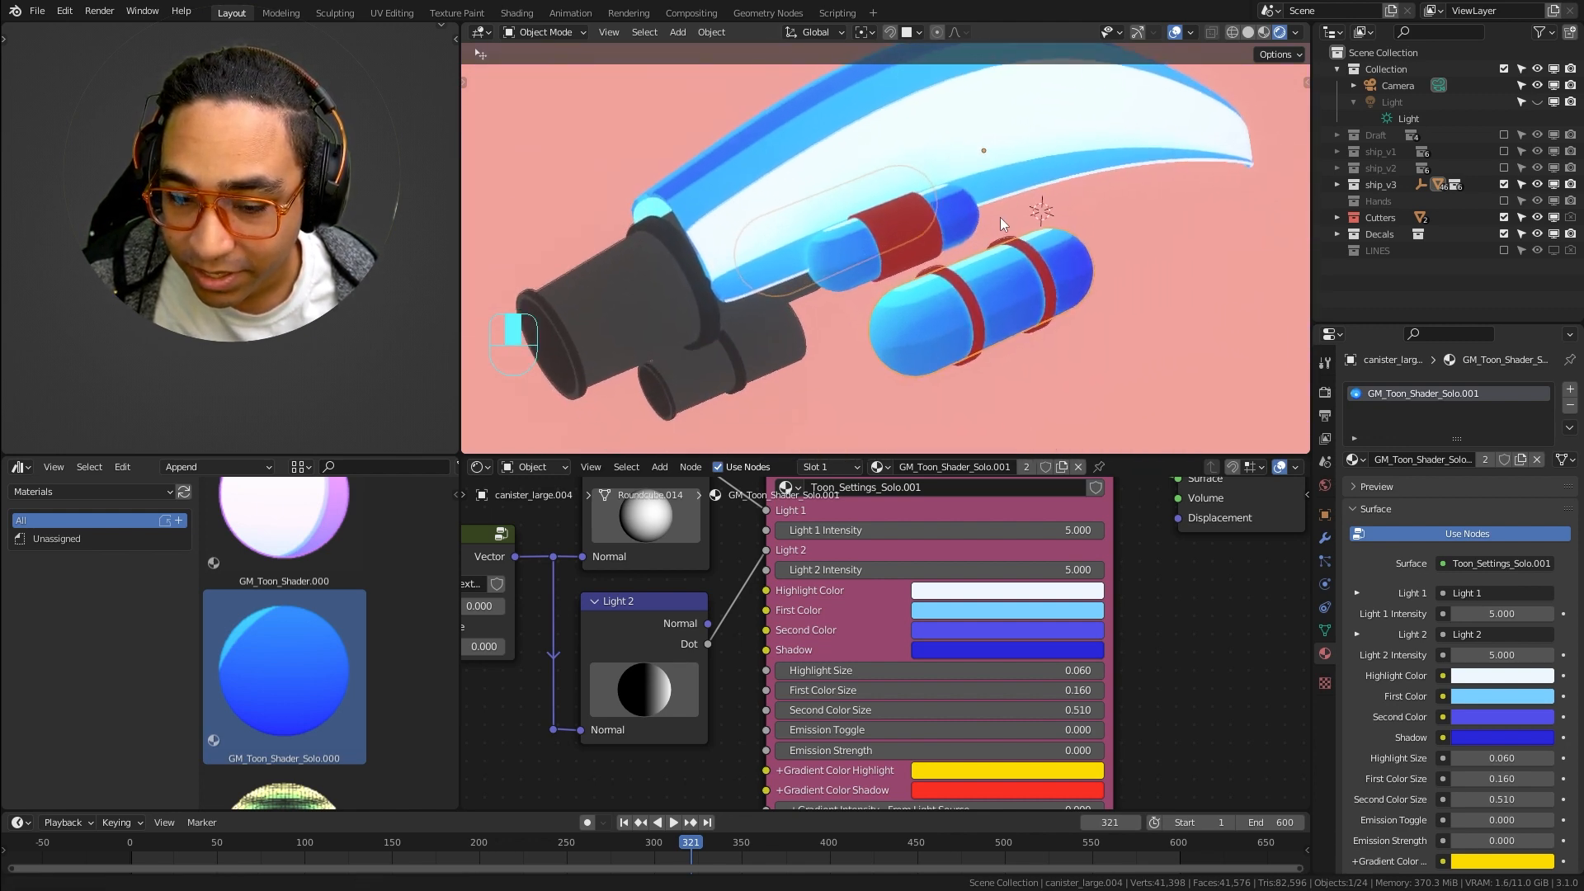
pyautogui.keyDown('shift'); pyautogui.moveTo(890, 449); pyautogui.dragTo(817, 338, button='middle'); pyautogui.keyUp('shift')
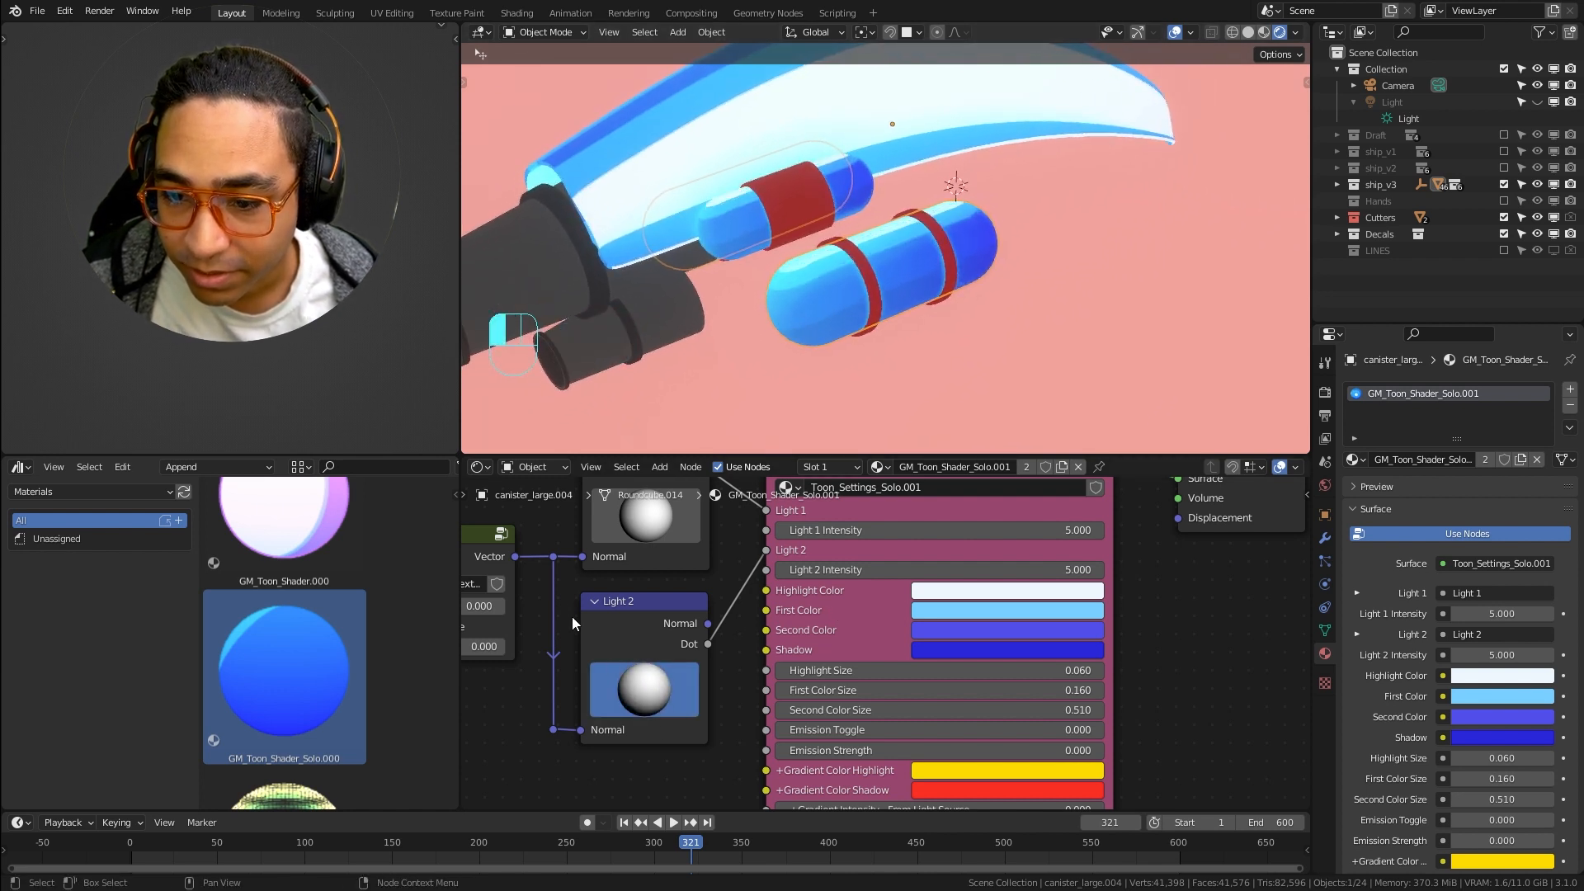
pyautogui.moveTo(607, 672)
pyautogui.mouseDown()
pyautogui.moveTo(478, 578)
pyautogui.moveTo(457, 617)
pyautogui.moveTo(644, 681)
pyautogui.moveTo(615, 698)
pyautogui.moveTo(642, 685)
pyautogui.mouseUp()
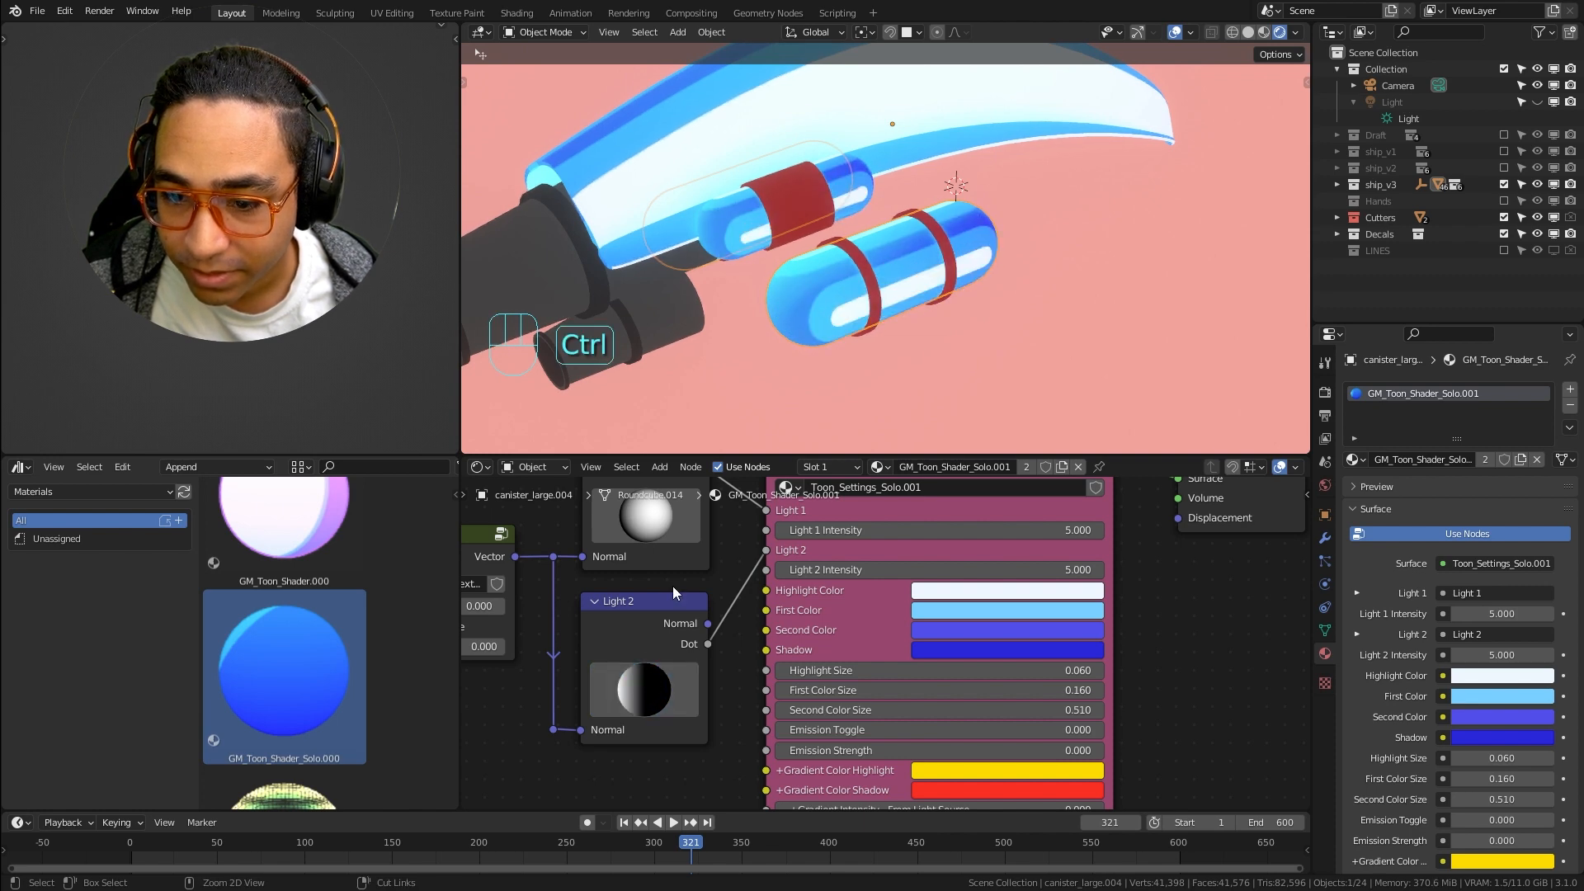
# Re-aim Light 1 sideways so its highlight runs lengthwise along the canisters on the opposite side of the ship
pyautogui.moveTo(681, 413); pyautogui.dragTo(948, 396, button='middle')
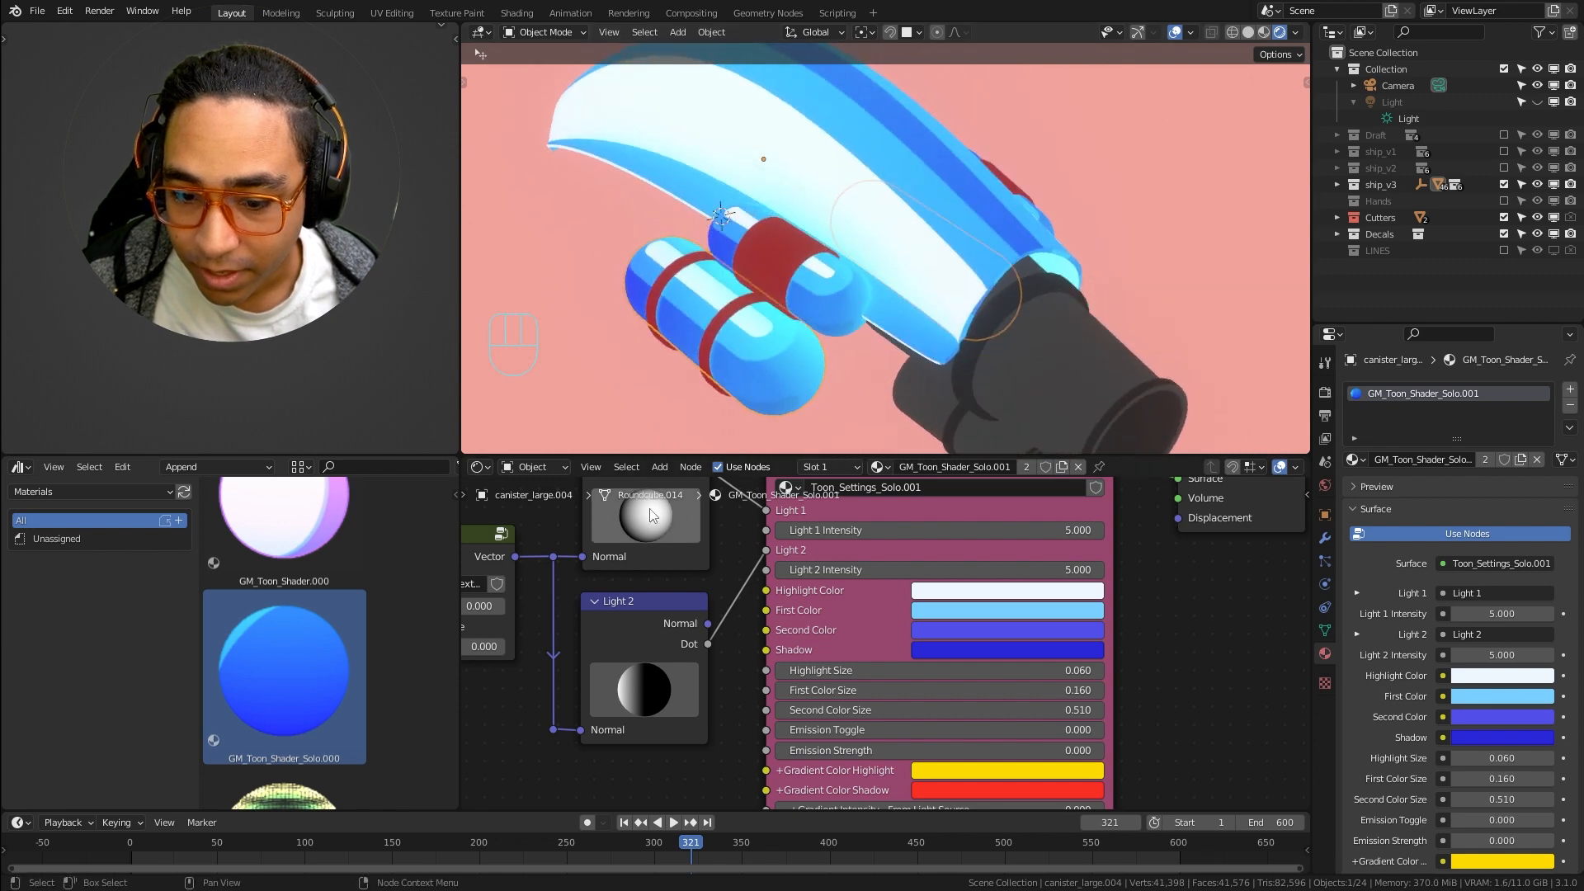
pyautogui.moveTo(651, 515)
pyautogui.keyDown('ctrl'); pyautogui.mouseDown()
pyautogui.moveTo(740, 505)
pyautogui.moveTo(725, 506)
pyautogui.mouseUp(); pyautogui.keyUp('ctrl')
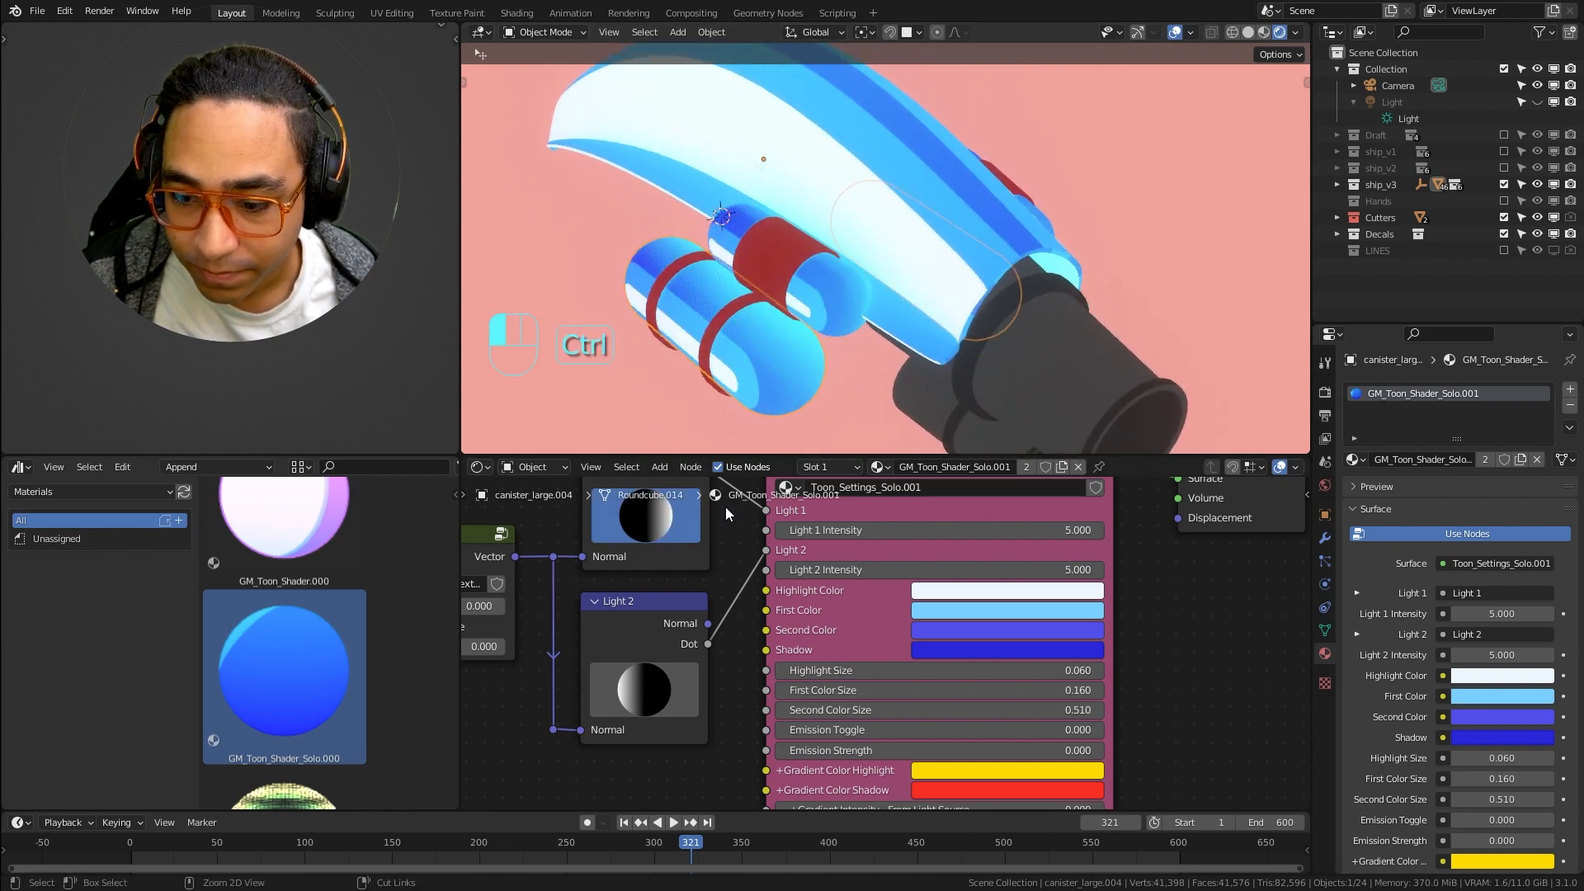
pyautogui.moveTo(792, 346); pyautogui.dragTo(923, 330, button='middle')
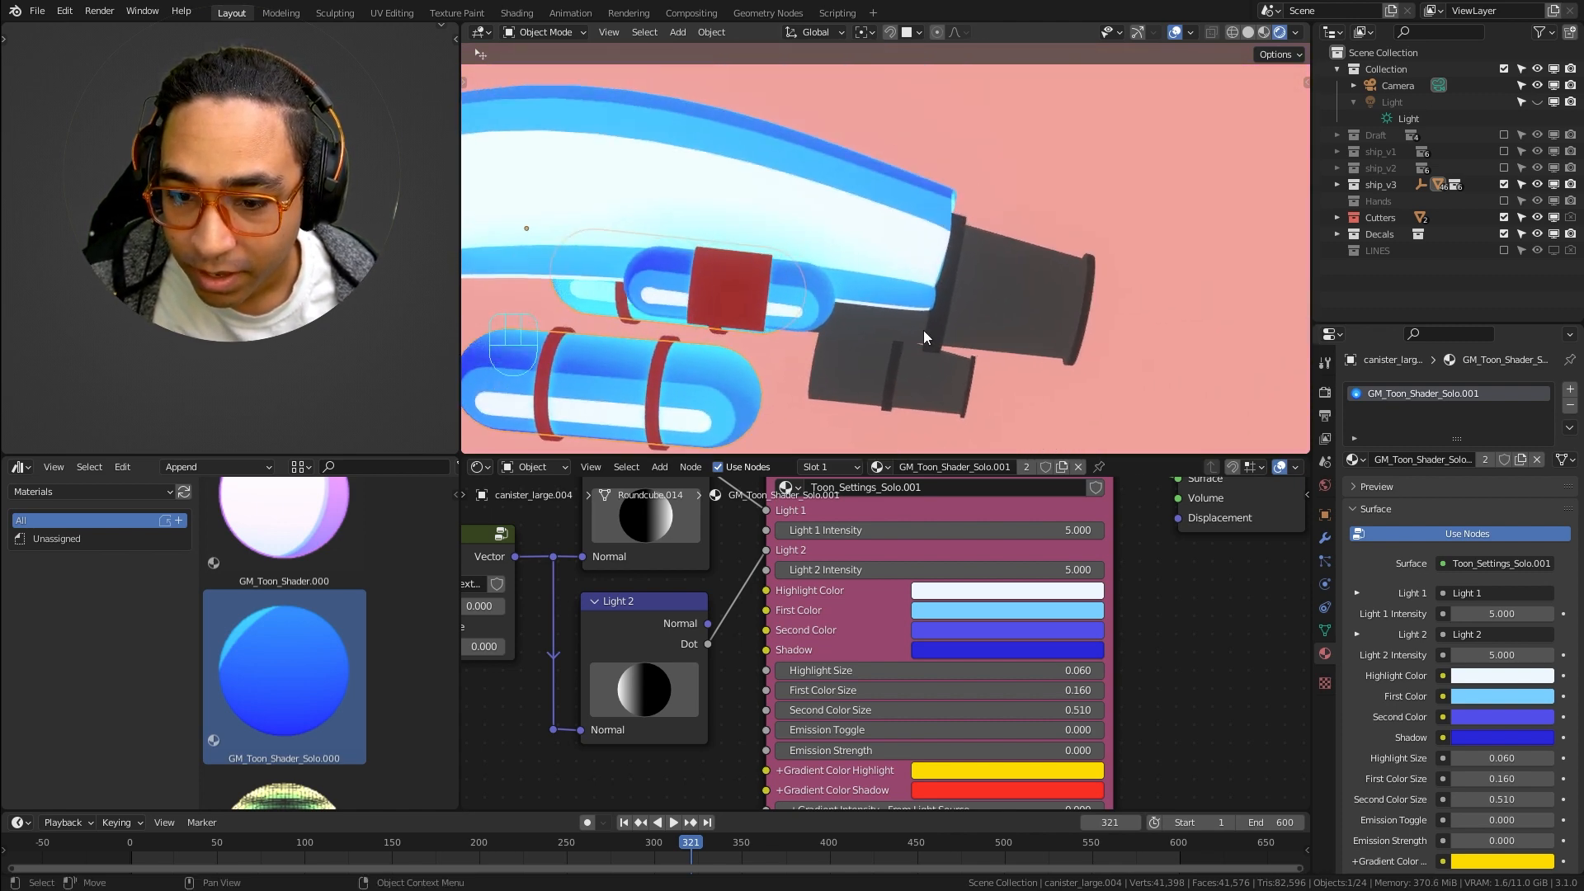
pyautogui.moveTo(771, 256); pyautogui.dragTo(837, 253, button='middle')
# Set AO Distance to 10.700 in the canisters' Toon_Settings_Solo.001 node
pyautogui.scroll(-1, 882, 635)
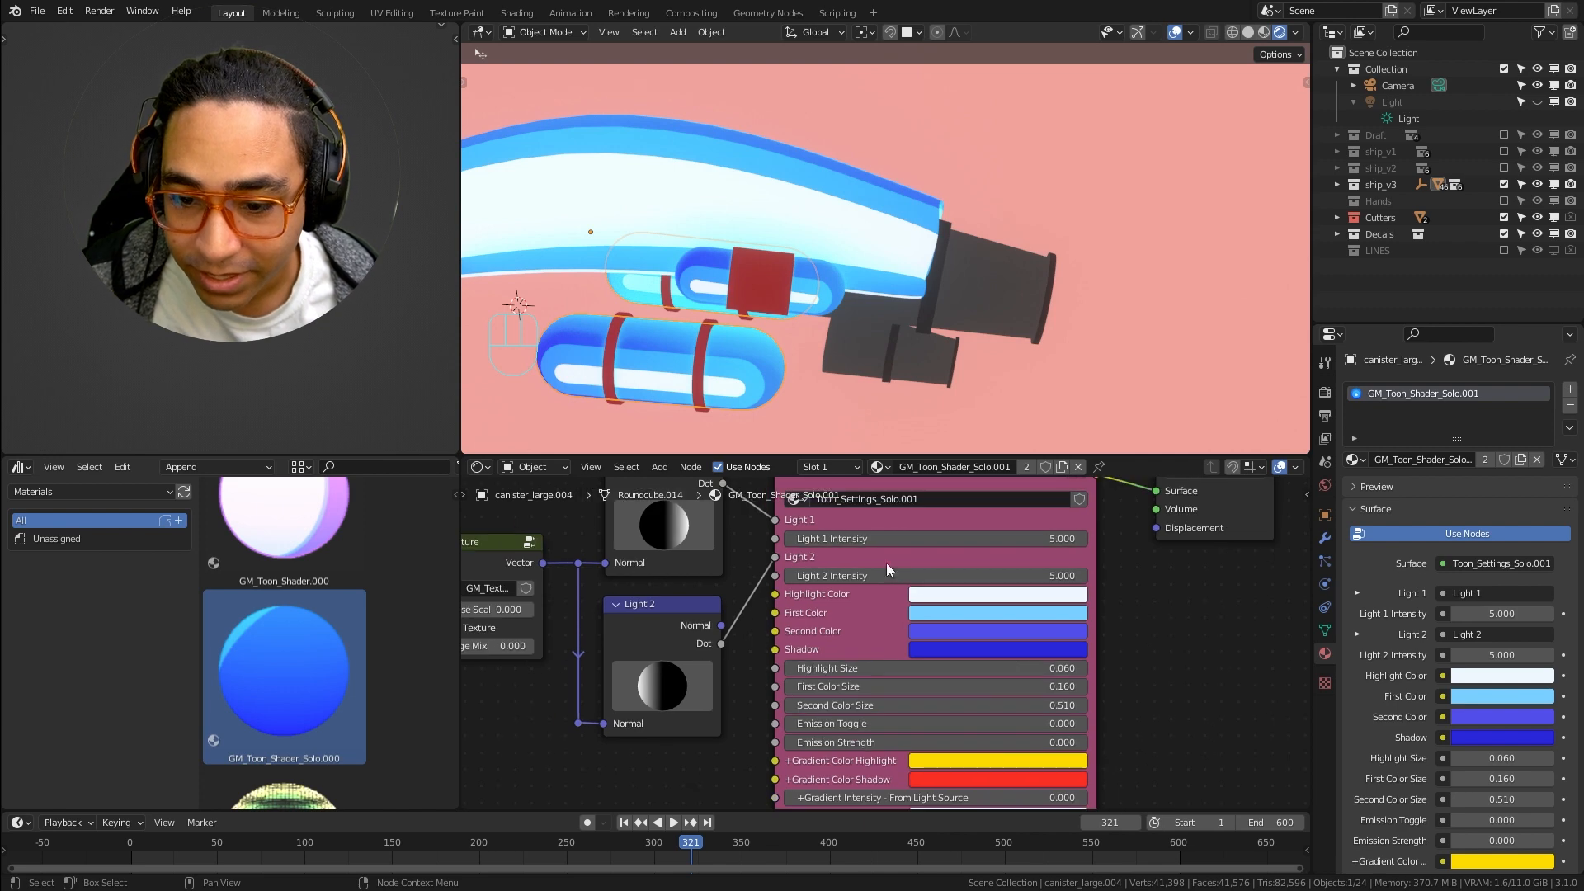
pyautogui.scroll(-1, 1094, 709)
pyautogui.scroll(1, 1066, 562)
pyautogui.keyDown('shift'); pyautogui.scroll(-5, 1074, 523); pyautogui.keyUp('shift')
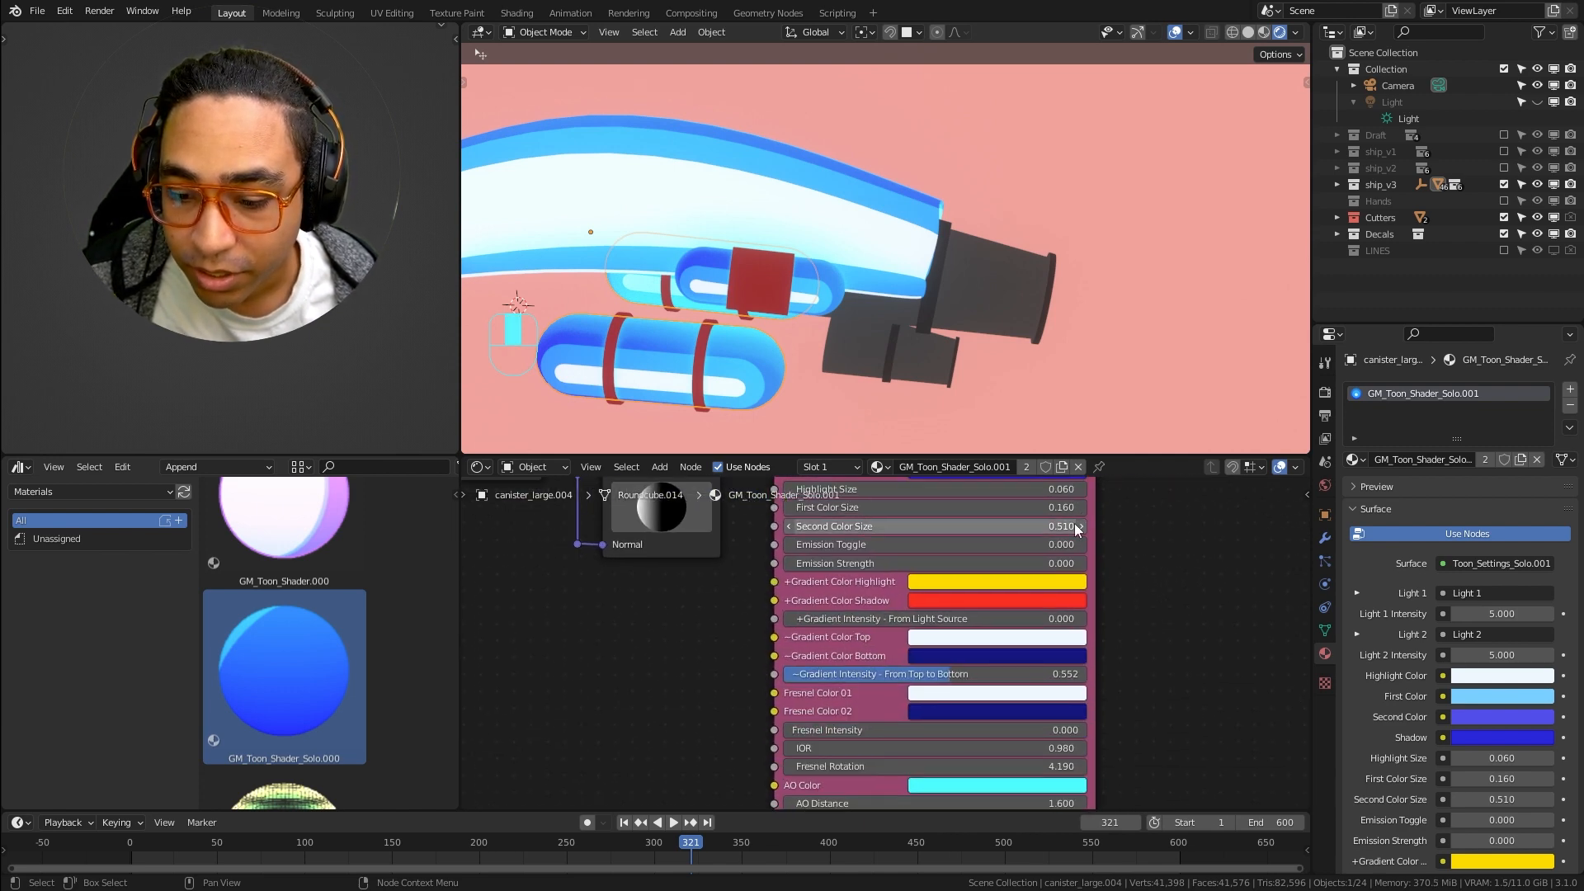
pyautogui.keyDown('shift'); pyautogui.scroll(-4, 979, 596); pyautogui.keyUp('shift')
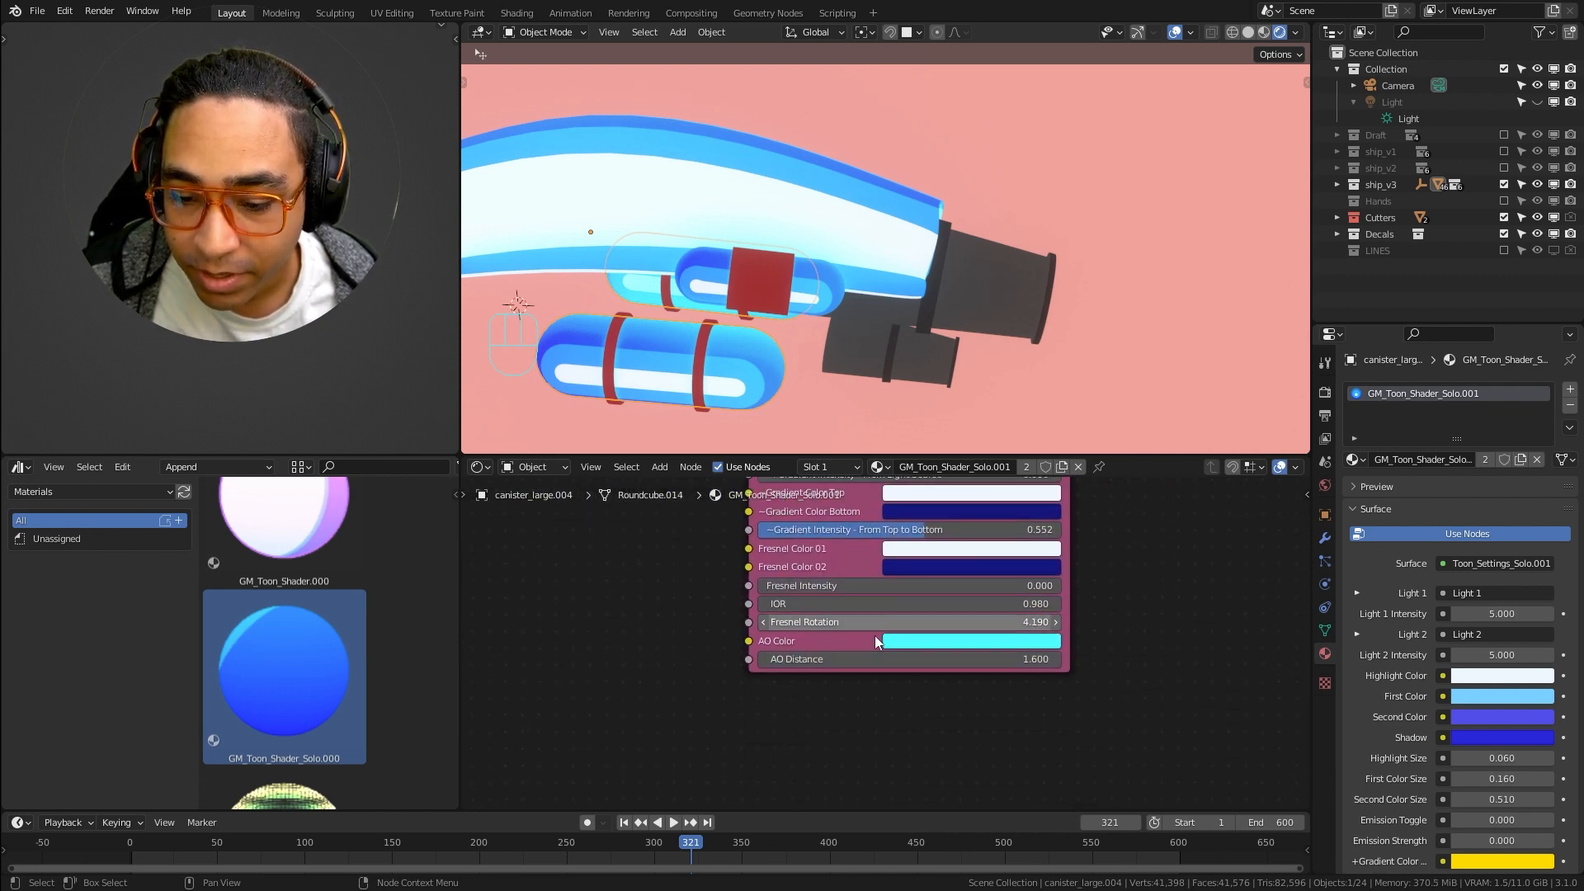
pyautogui.moveTo(854, 658); pyautogui.dragTo(1027, 659)
# Change the AO Color to a fully saturated red and check the tint on the canisters near the hull
pyautogui.keyDown('shift'); pyautogui.moveTo(697, 297); pyautogui.dragTo(760, 297, button='middle'); pyautogui.keyUp('shift')
pyautogui.scroll(1, 790, 289)
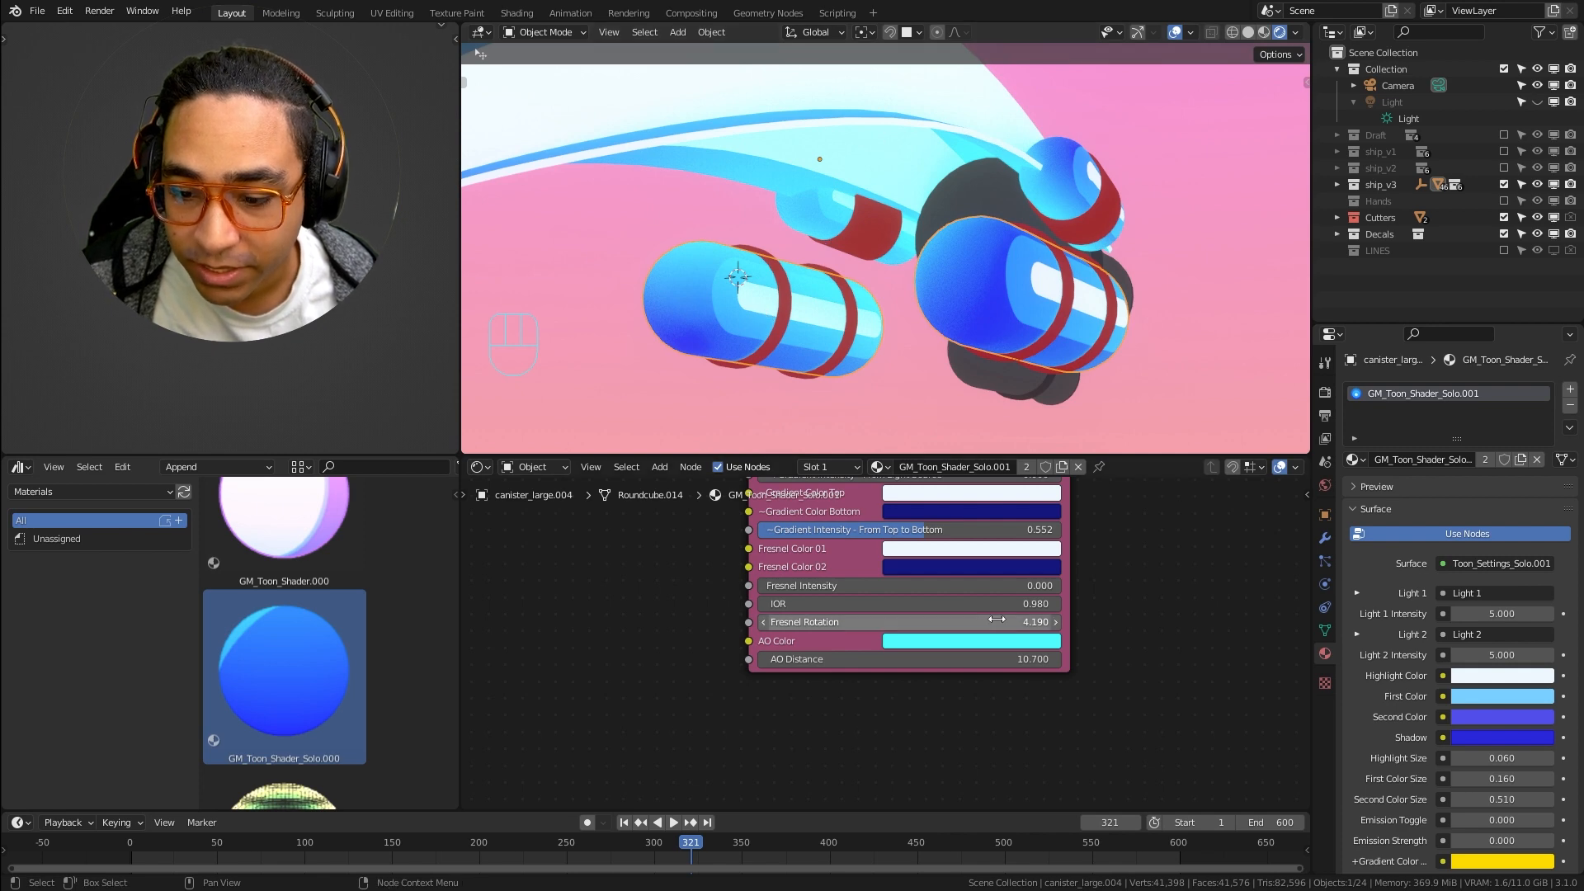
pyautogui.click(974, 642)
pyautogui.moveTo(960, 468); pyautogui.dragTo(972, 521)
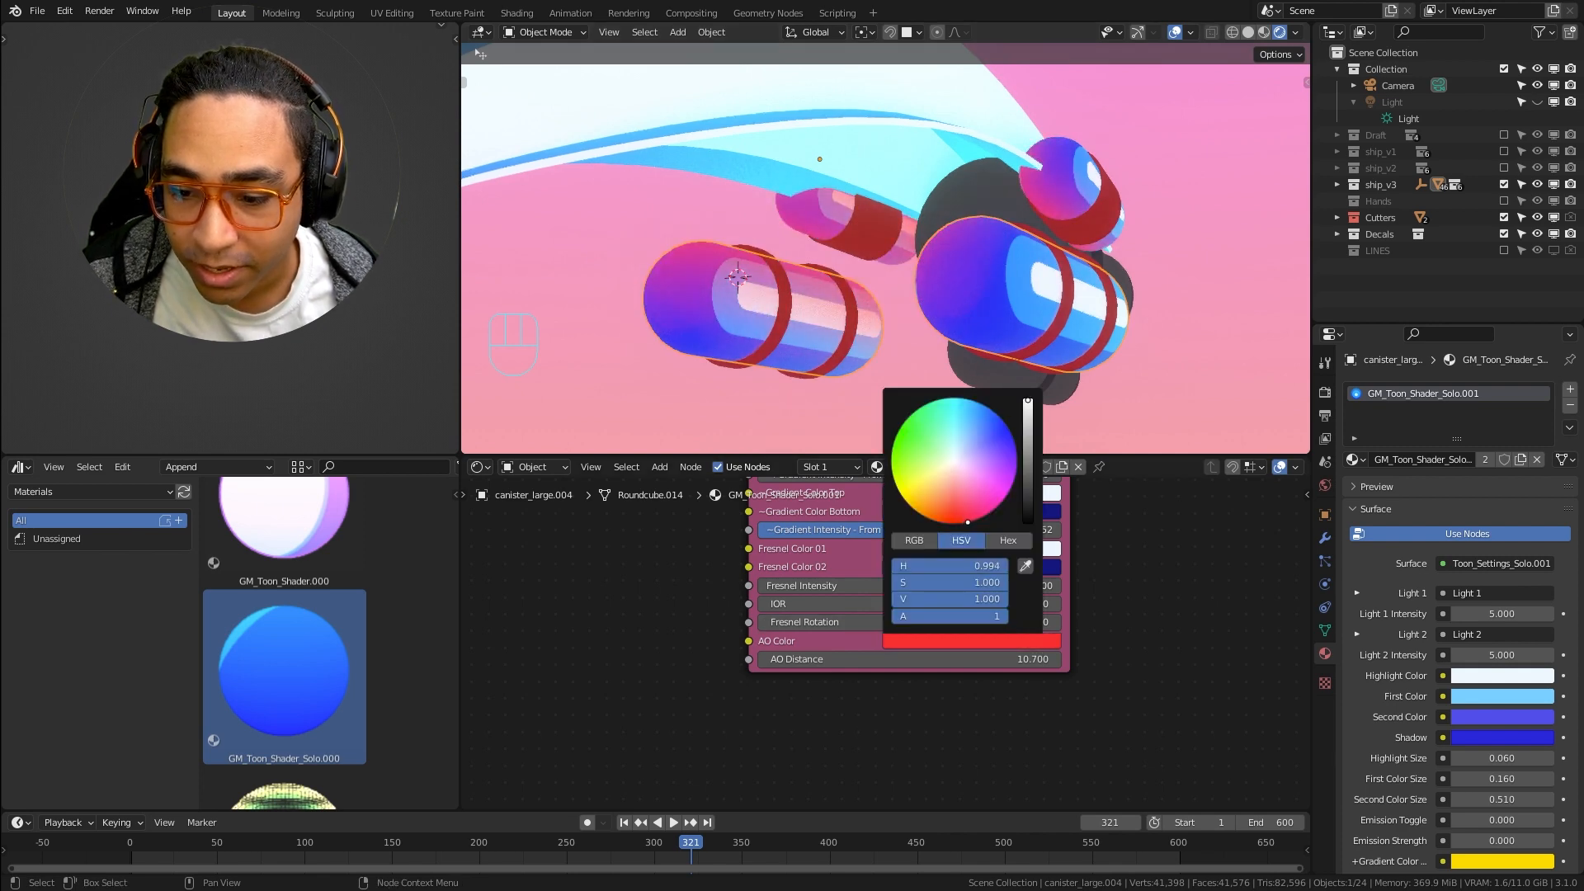
pyautogui.keyDown('shift'); pyautogui.moveTo(780, 185); pyautogui.dragTo(842, 273, button='middle'); pyautogui.keyUp('shift')
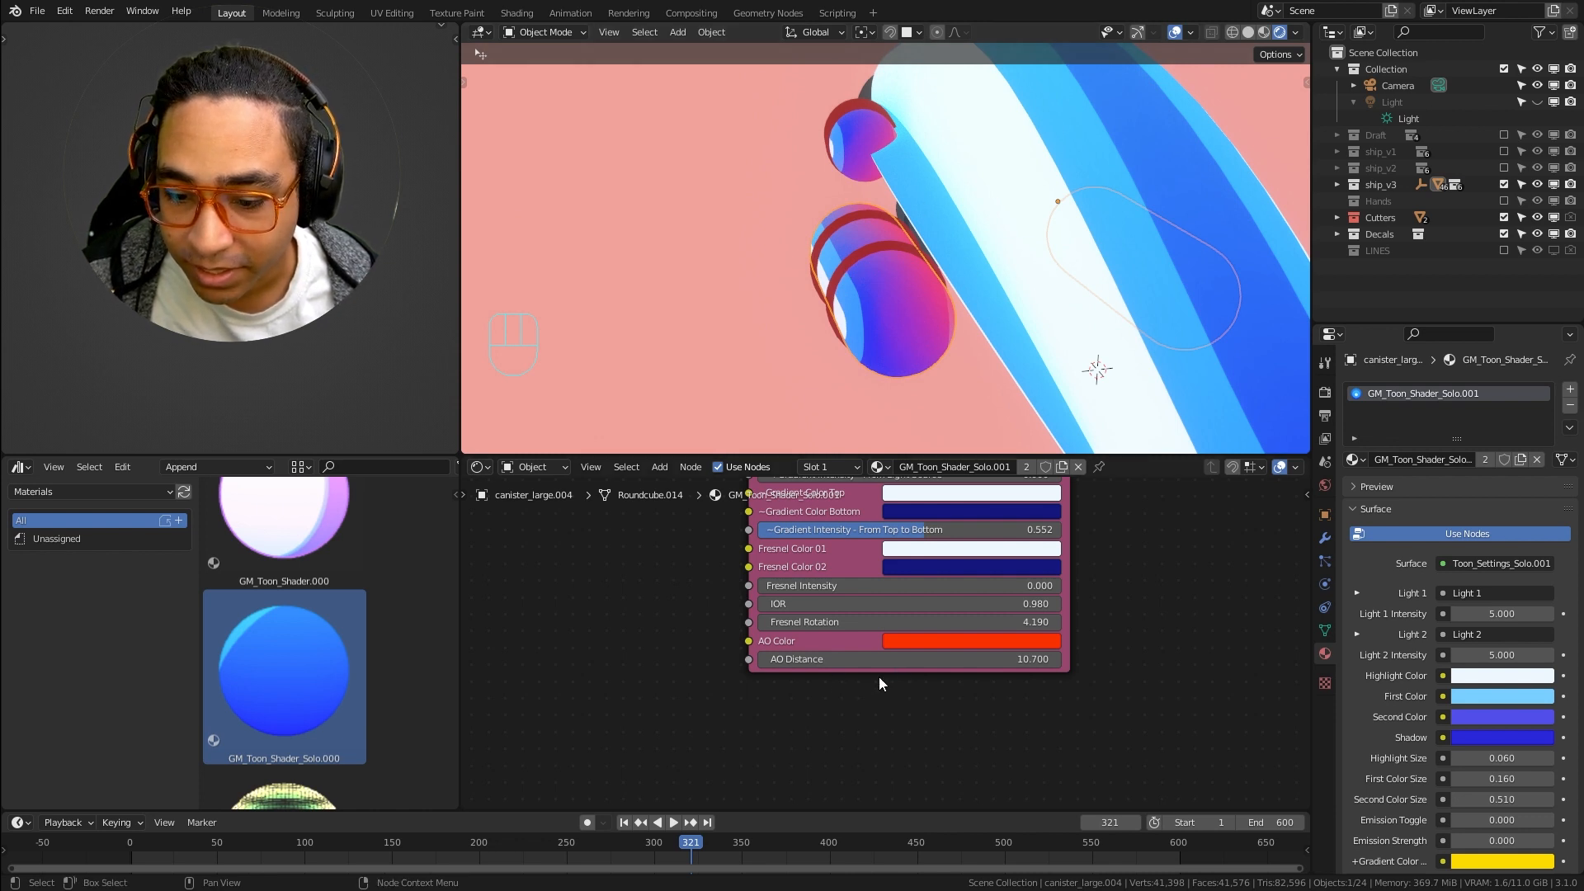
# Try moving the large canister body away from the hull to see how the red AO tint responds, then cancel the move
pyautogui.click(904, 286)
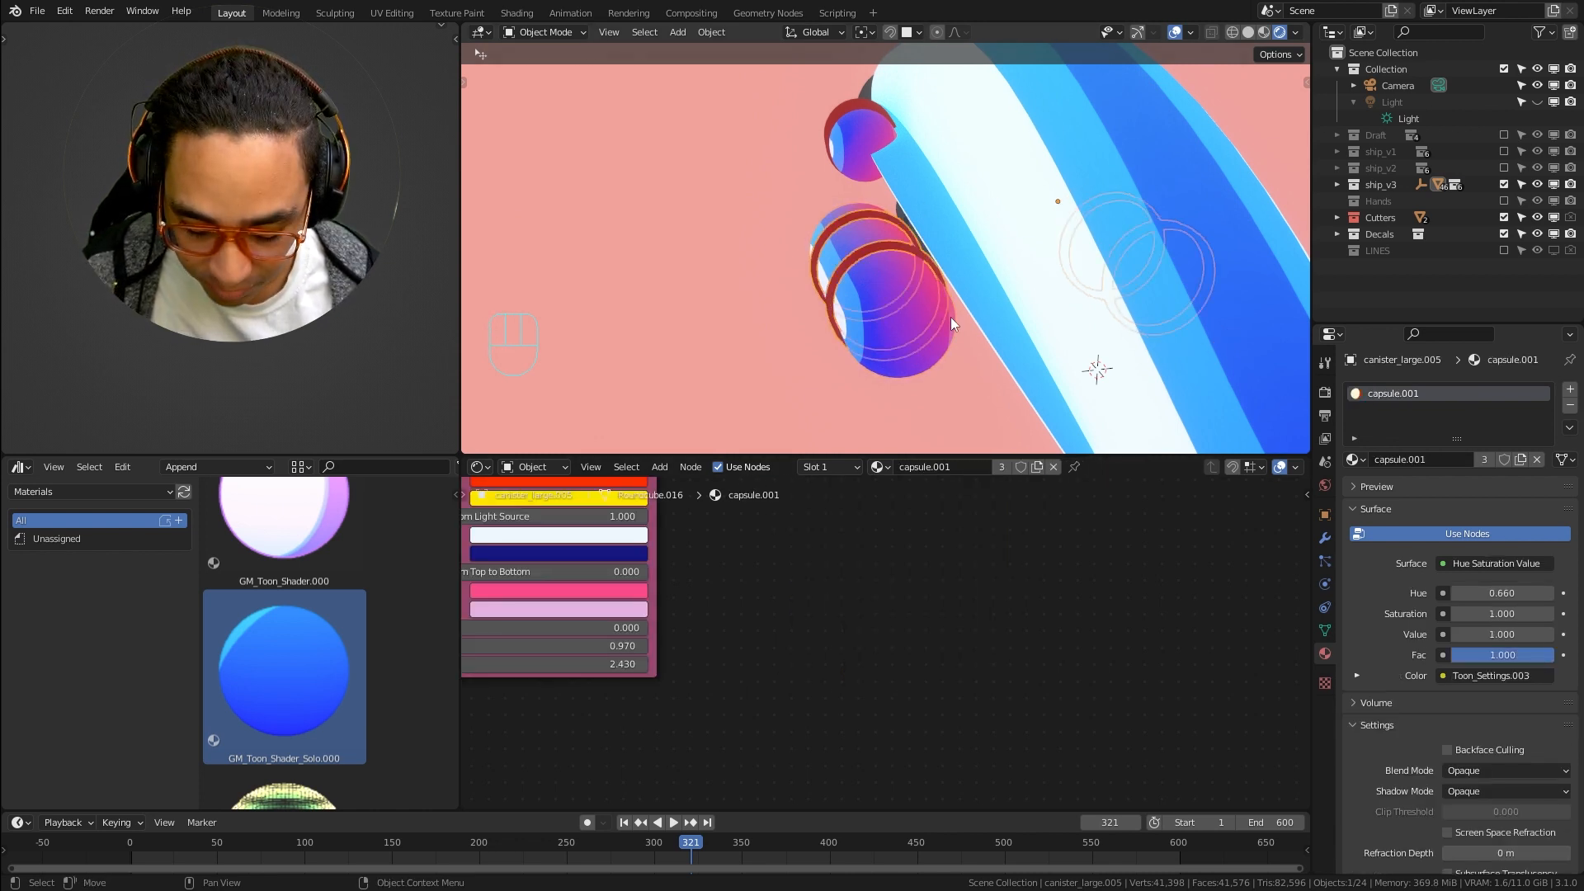
pyautogui.press('g')
pyautogui.rightClick(854, 330)
pyautogui.click(914, 353)
pyautogui.press('g')
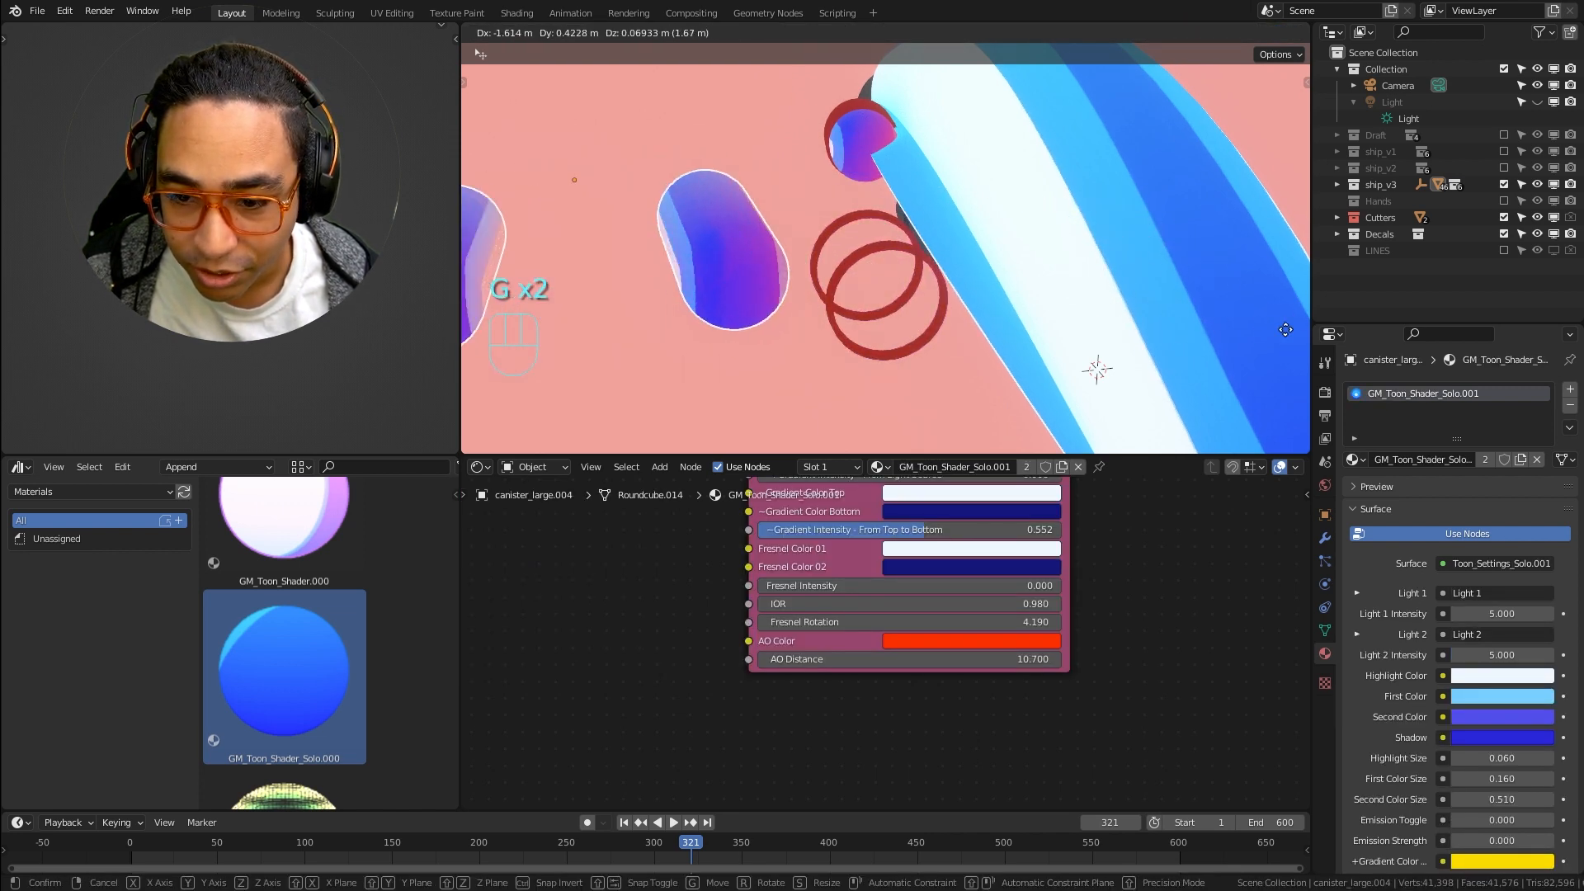
pyautogui.rightClick(1196, 340)
pyautogui.click(997, 178)
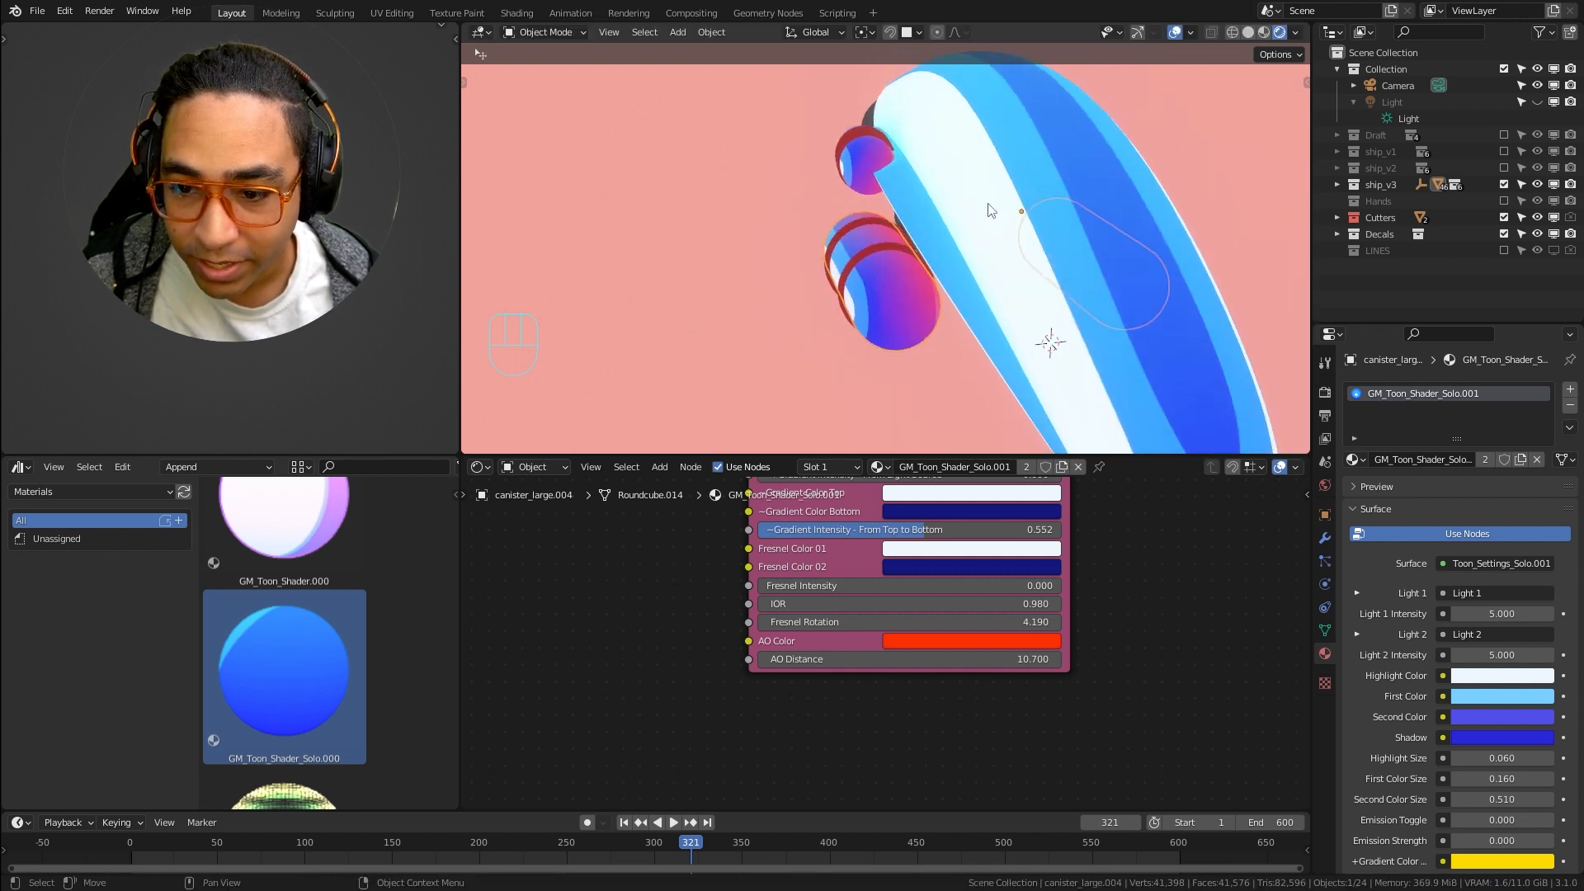
# Change the AO Color of the top hull's material to red and set its AO Distance to 21.000
pyautogui.click(998, 642)
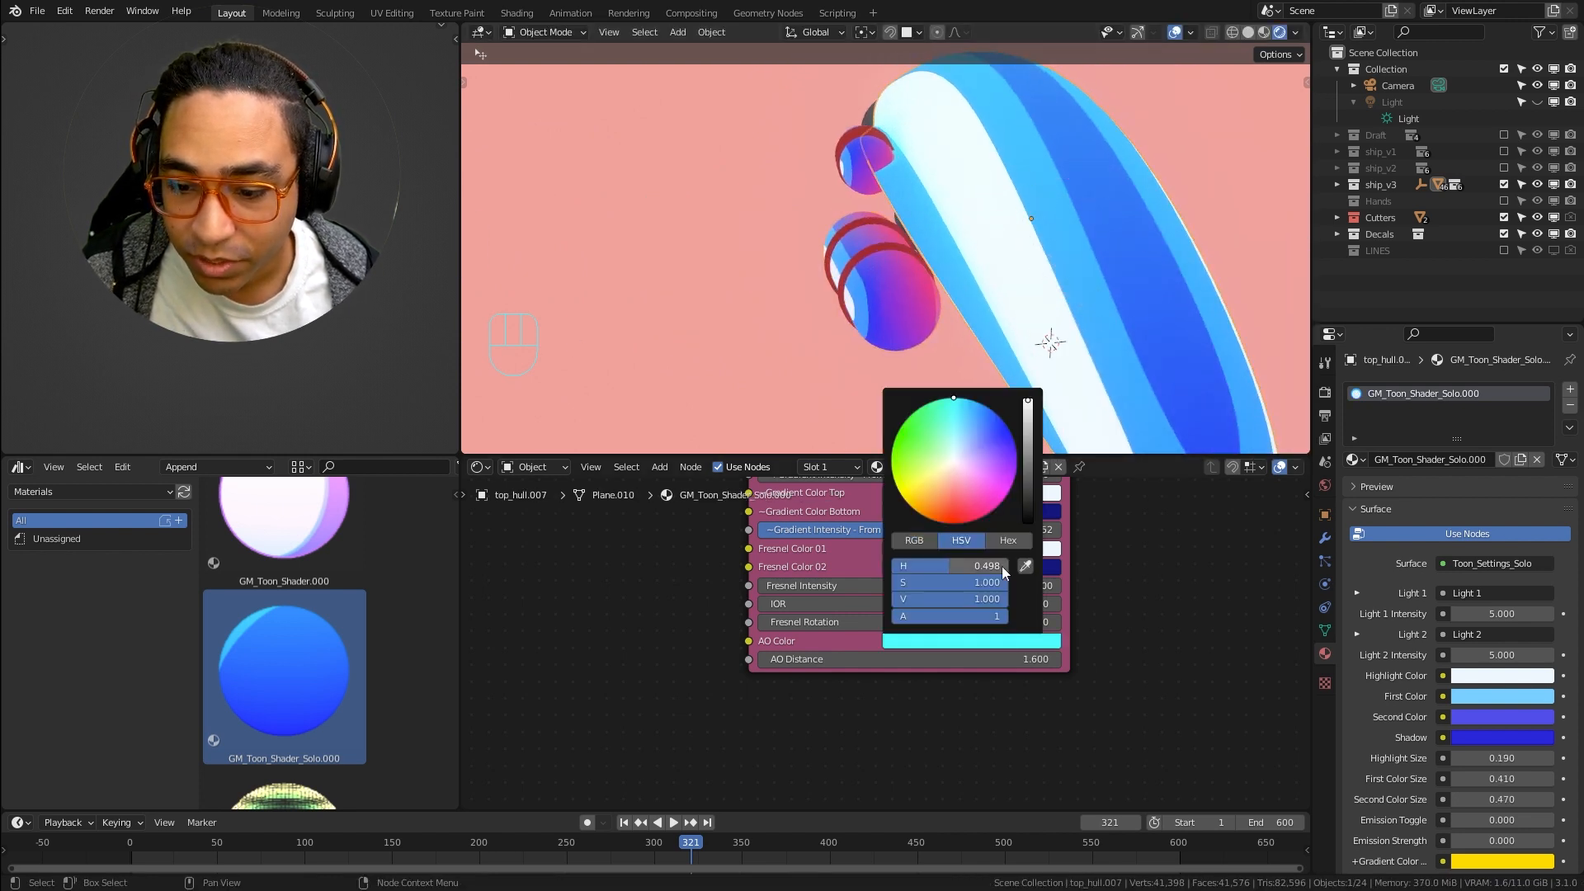
pyautogui.moveTo(965, 503); pyautogui.dragTo(961, 523)
pyautogui.moveTo(1019, 659); pyautogui.dragTo(1064, 660)
pyautogui.moveTo(1119, 365); pyautogui.dragTo(957, 257, button='middle')
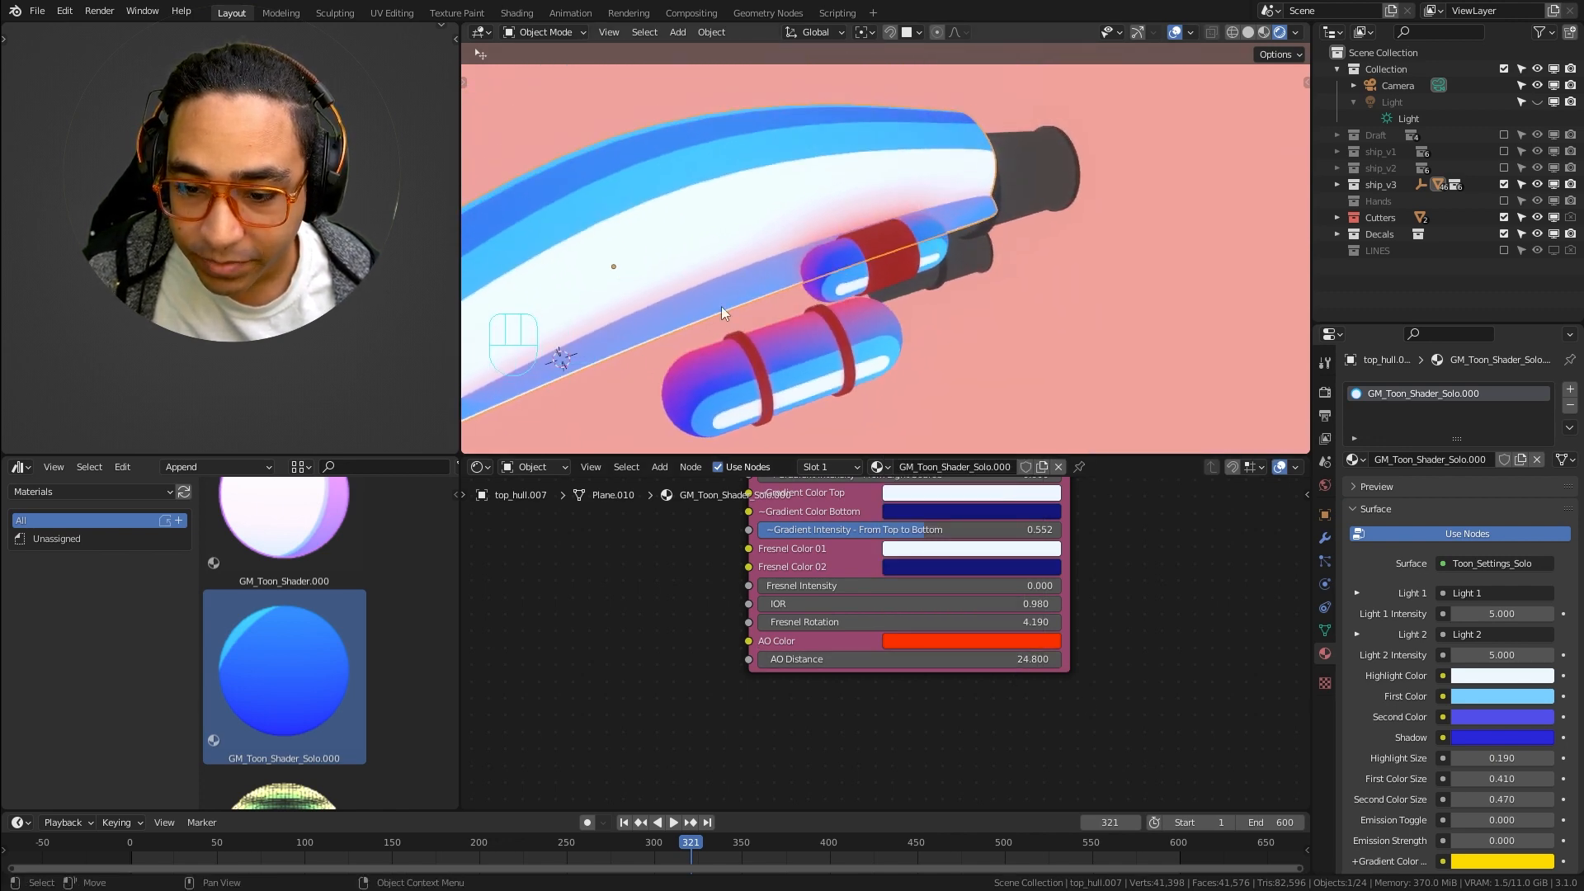
pyautogui.keyDown('shift'); pyautogui.moveTo(721, 305); pyautogui.dragTo(927, 284, button='middle'); pyautogui.keyUp('shift')
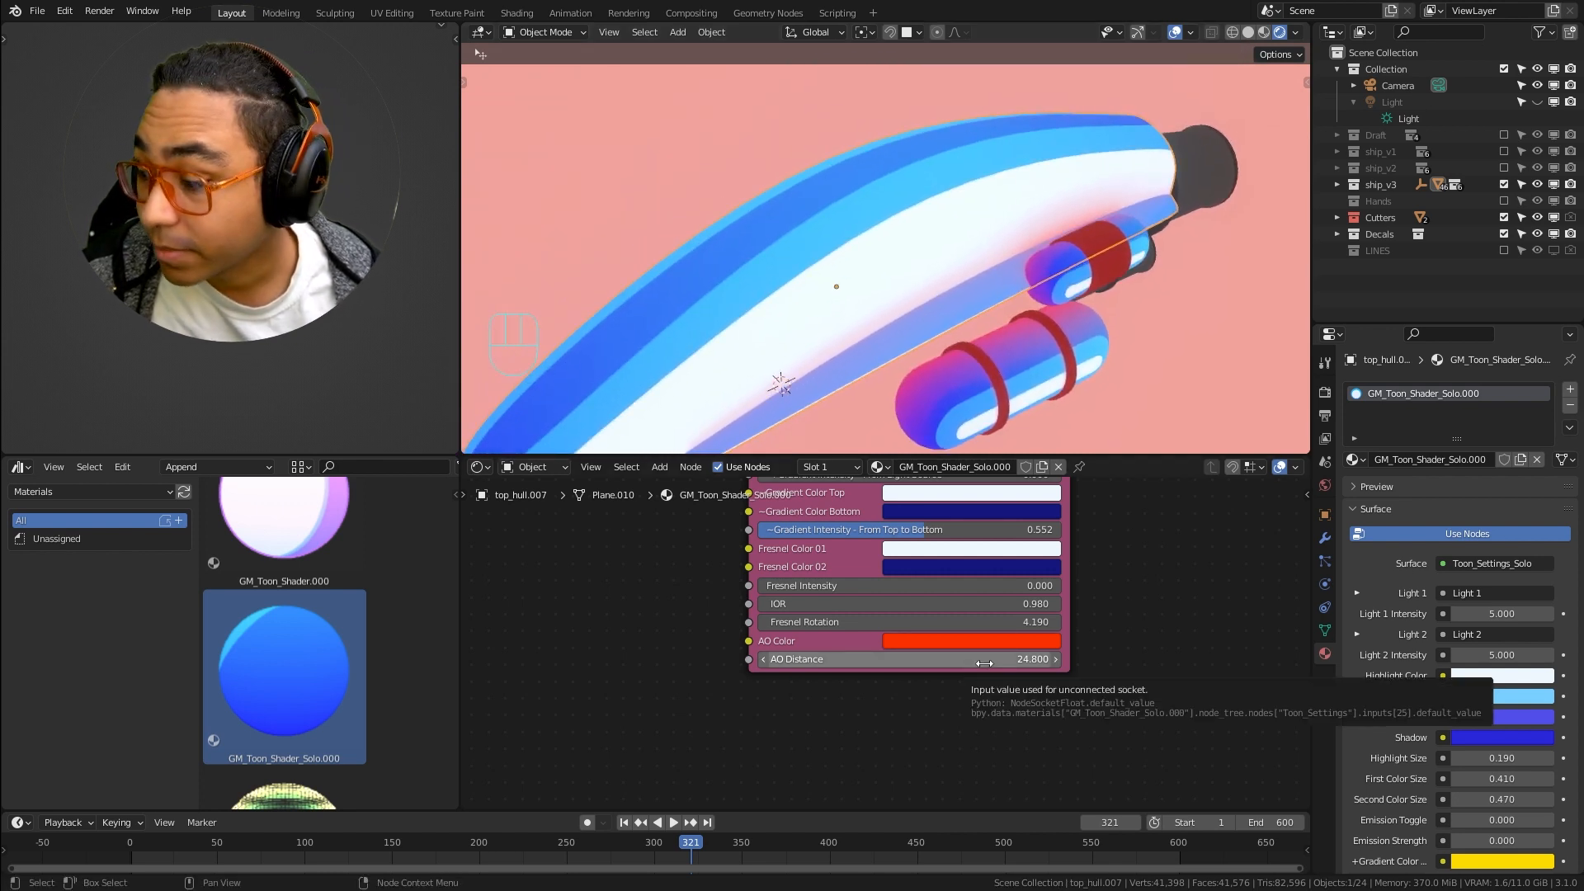
pyautogui.moveTo(994, 664)
pyautogui.mouseDown()
pyautogui.moveTo(881, 663)
pyautogui.moveTo(1084, 663)
pyautogui.mouseUp()
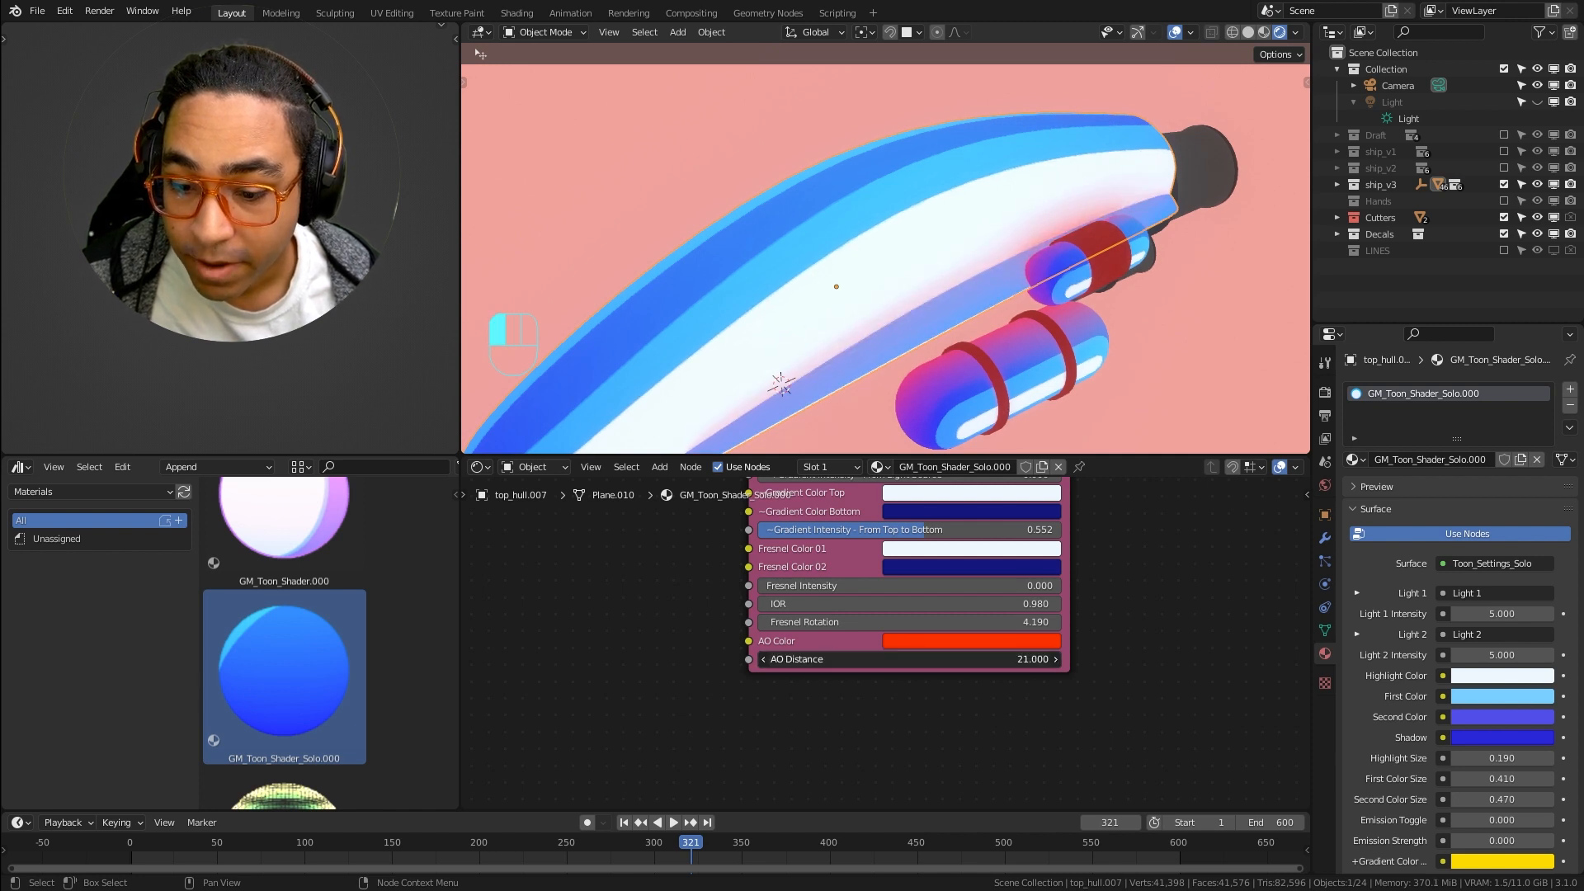
# Try a different Light 1 Intensity in the hull's Toon_Settings_Solo node and restore it to 5
pyautogui.scroll(-2, 701, 584)
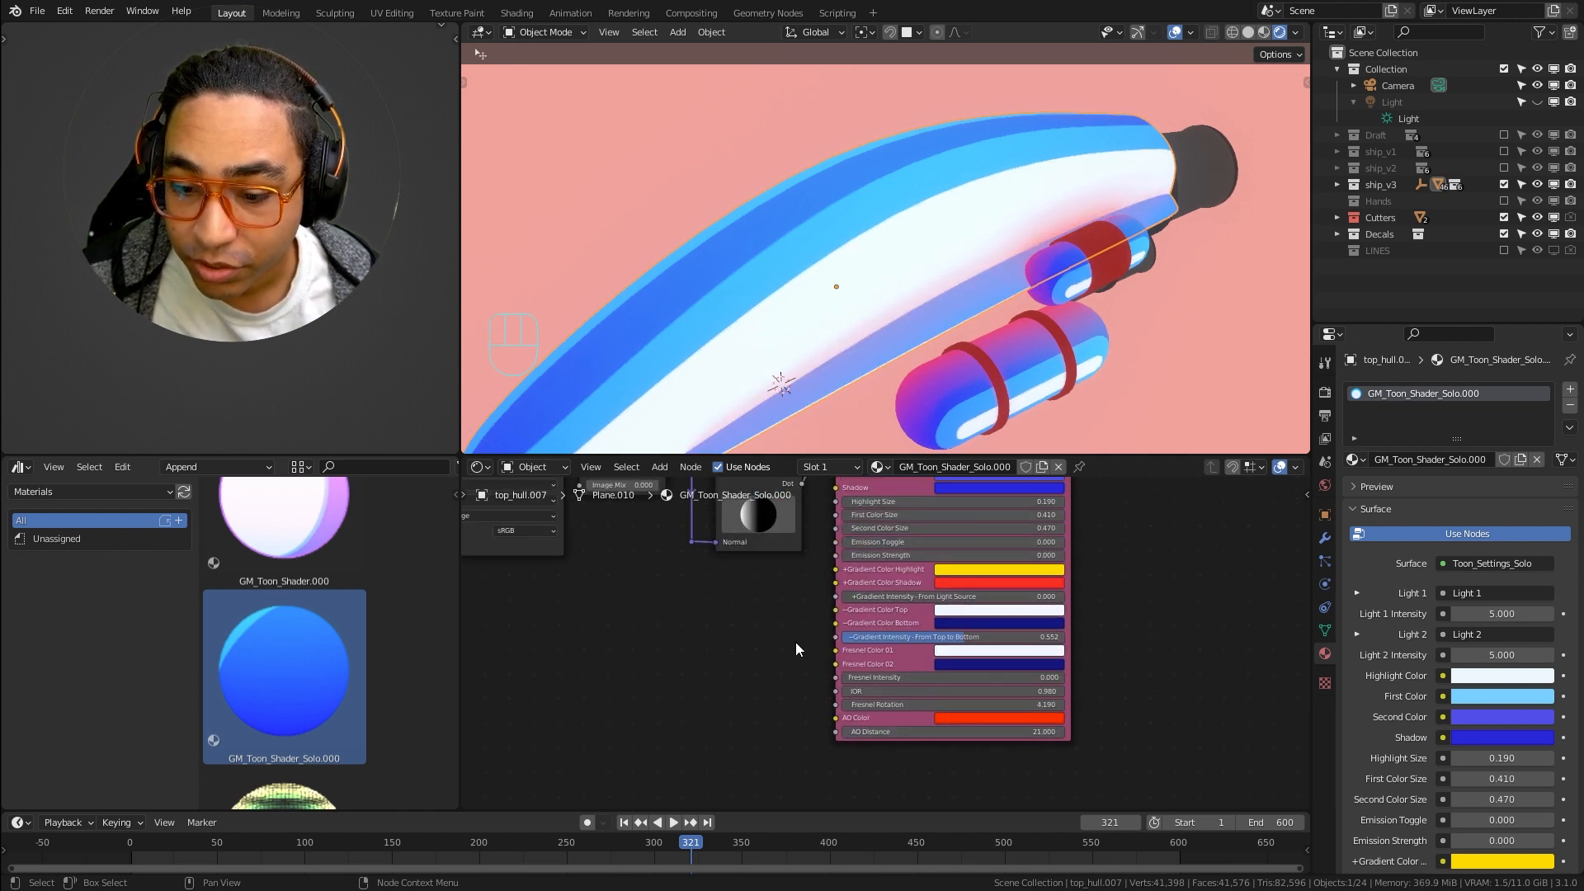
pyautogui.moveTo(771, 606); pyautogui.dragTo(773, 771, button='middle')
pyautogui.scroll(4, 981, 594)
pyautogui.moveTo(983, 600); pyautogui.dragTo(925, 631, button='middle')
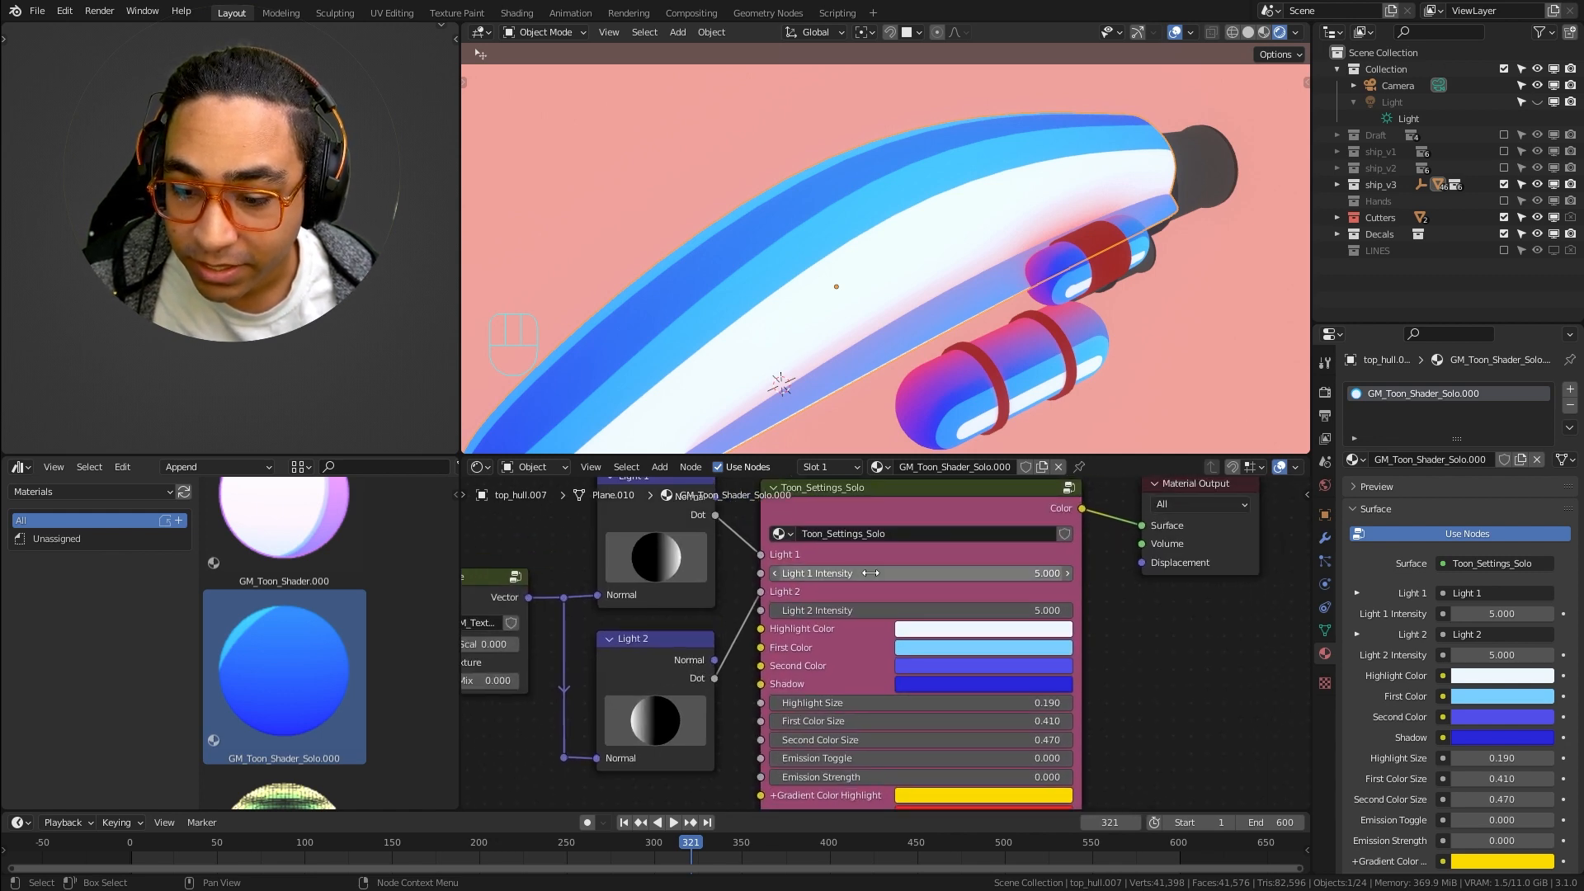
pyautogui.moveTo(871, 573)
pyautogui.mouseDown()
pyautogui.moveTo(916, 573)
pyautogui.moveTo(843, 572)
pyautogui.mouseUp()
pyautogui.write('5')
pyautogui.press('Return')
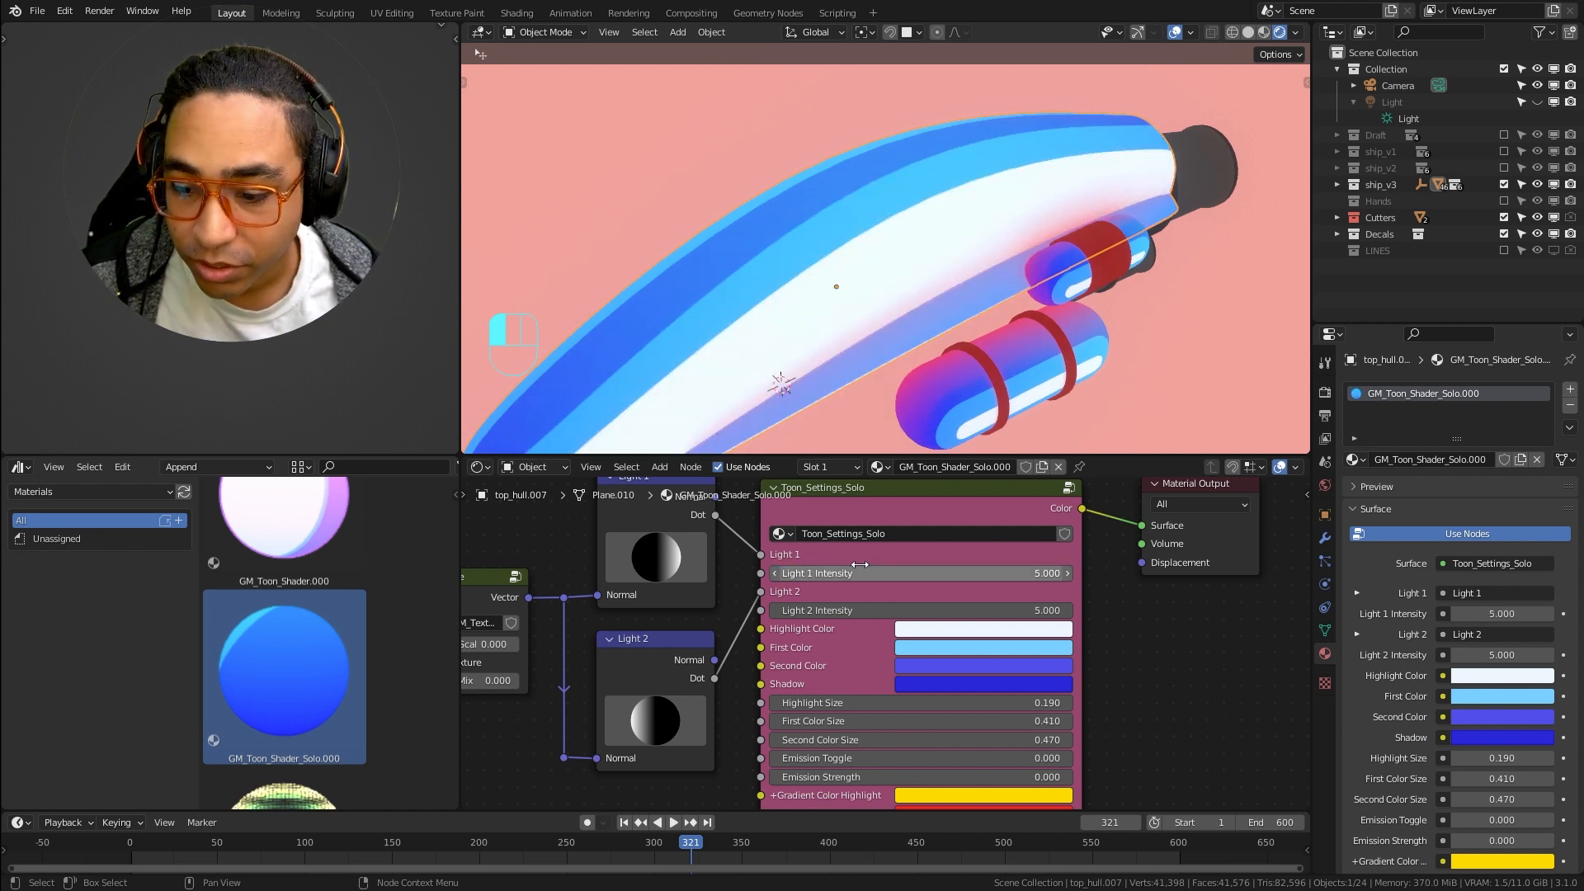
# Try a different Highlight Size on the top hull's material and undo the change
pyautogui.scroll(1, 898, 704)
pyautogui.moveTo(895, 716); pyautogui.dragTo(904, 716)
pyautogui.hotkey('ctrl', 'z')
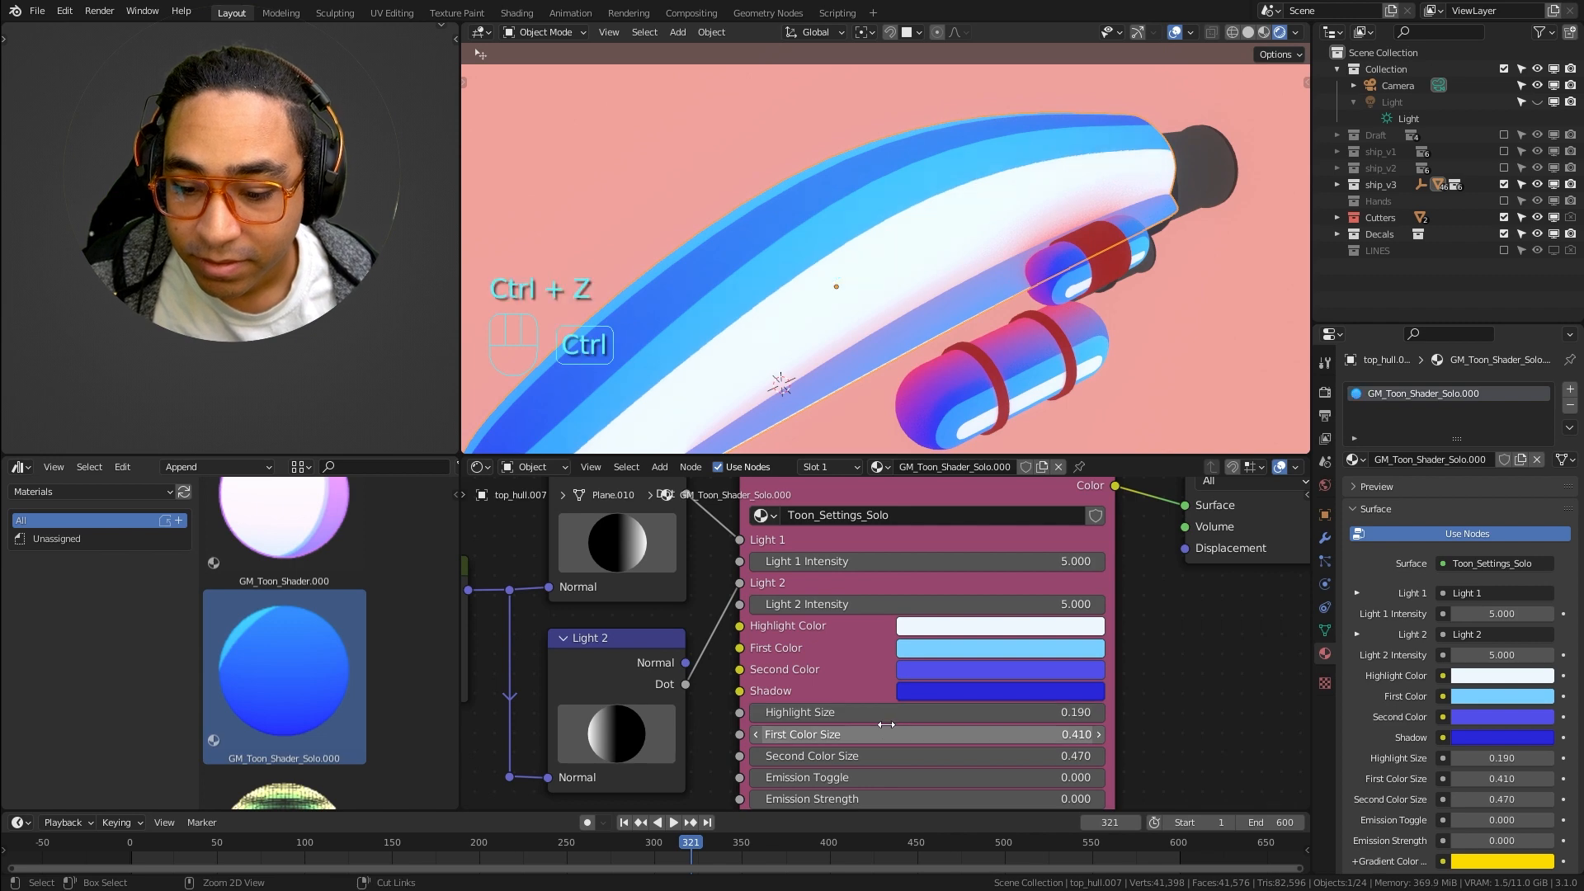
pyautogui.scroll(-1, 1075, 621)
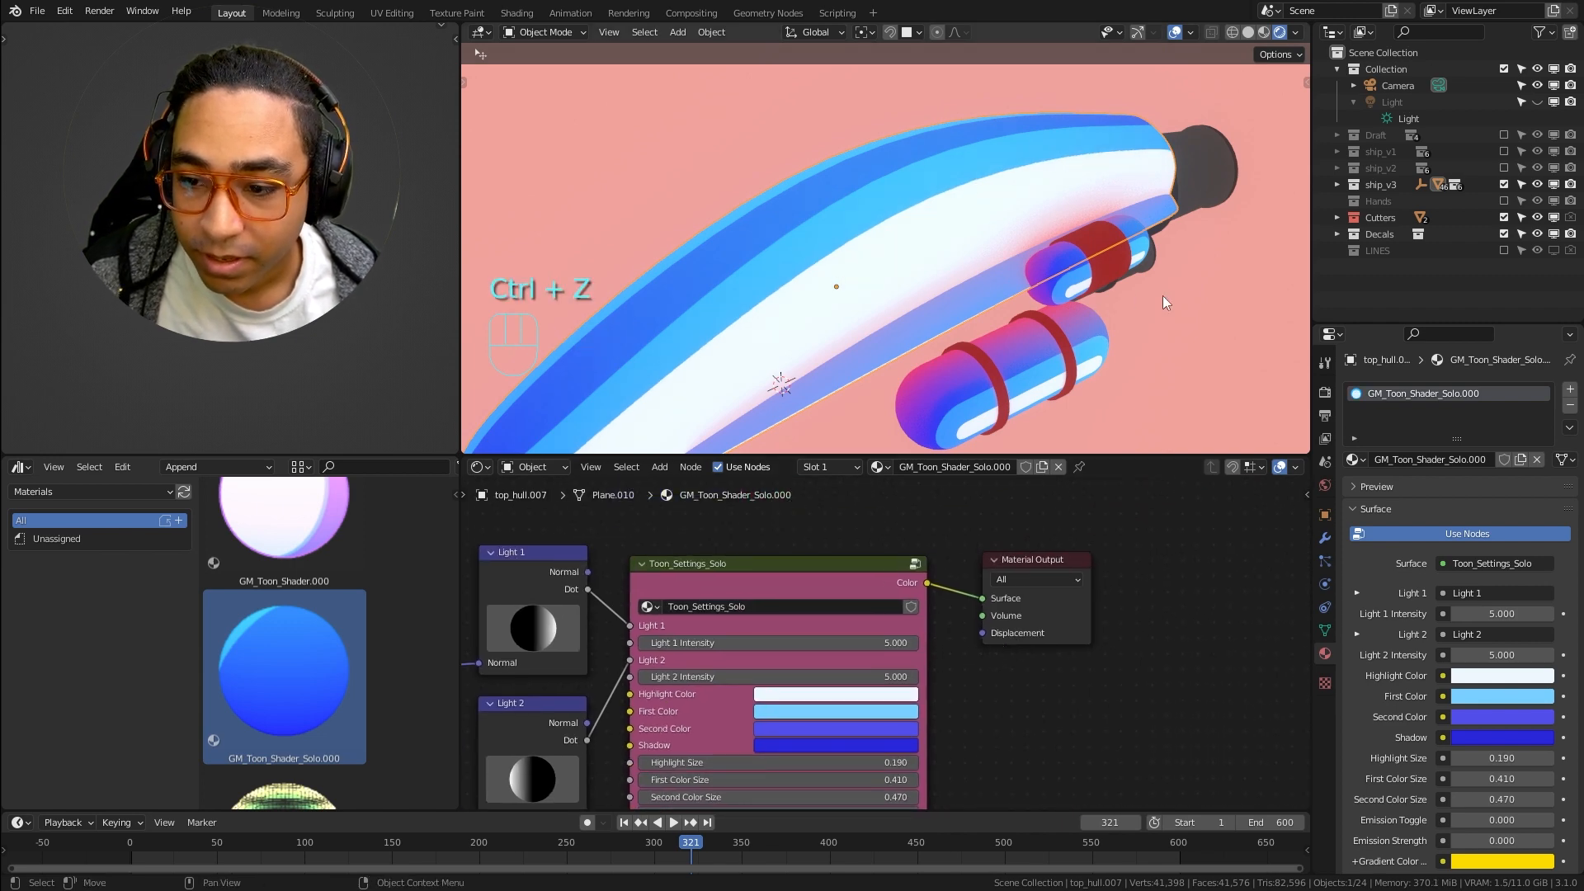
# Apply the GM_Toon_Shader_Solo.000 material asset to the large thruster and remove its second material slot, thruster.000
pyautogui.moveTo(1165, 303); pyautogui.dragTo(995, 276, button='middle')
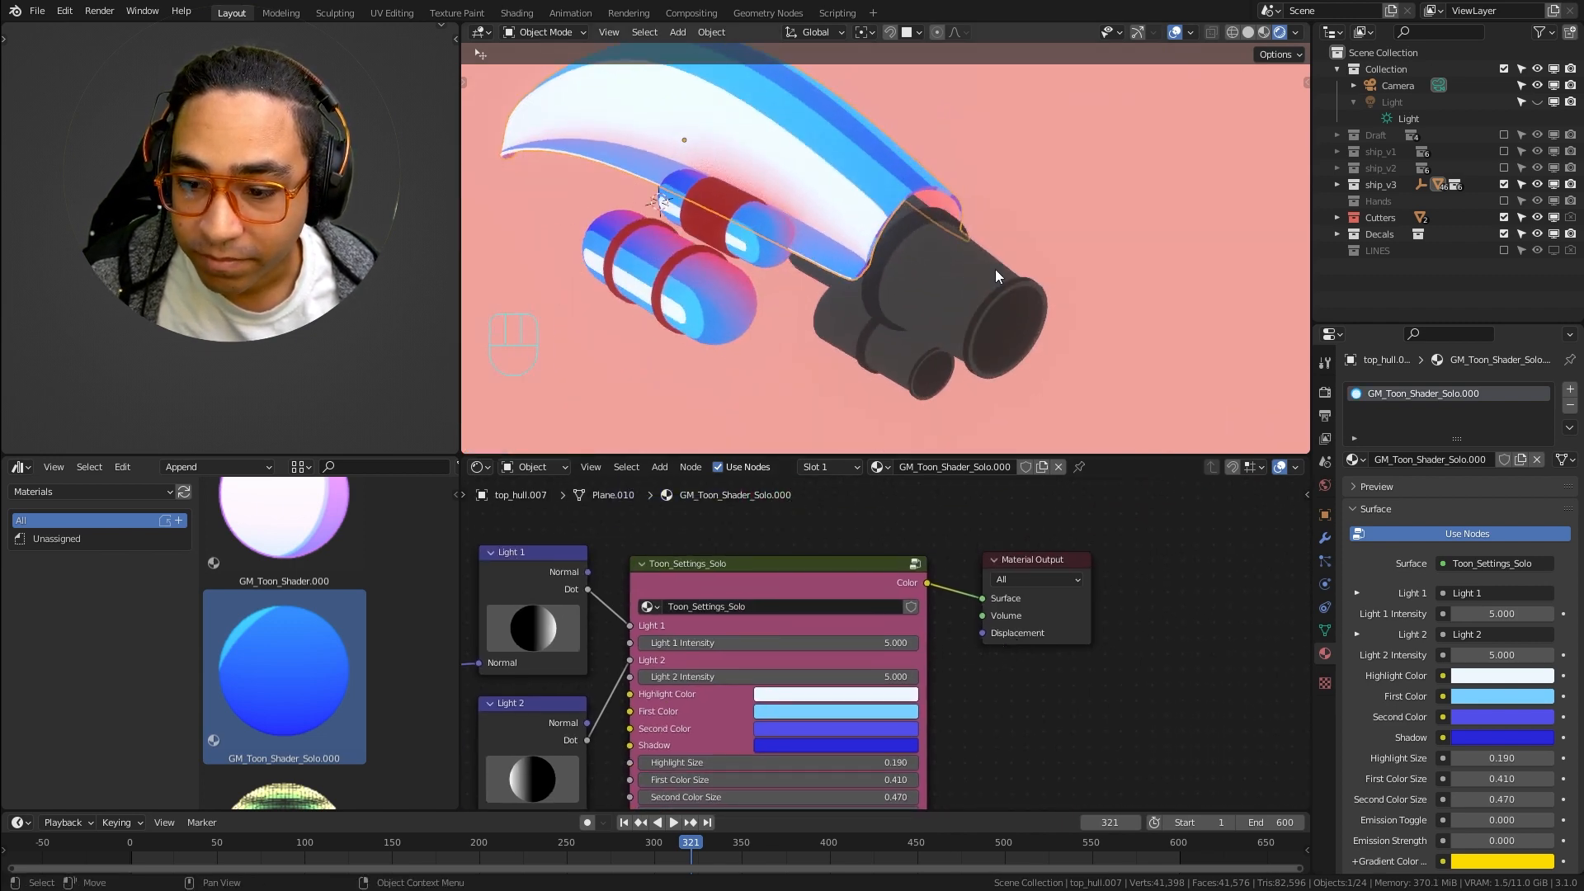
pyautogui.click(955, 288)
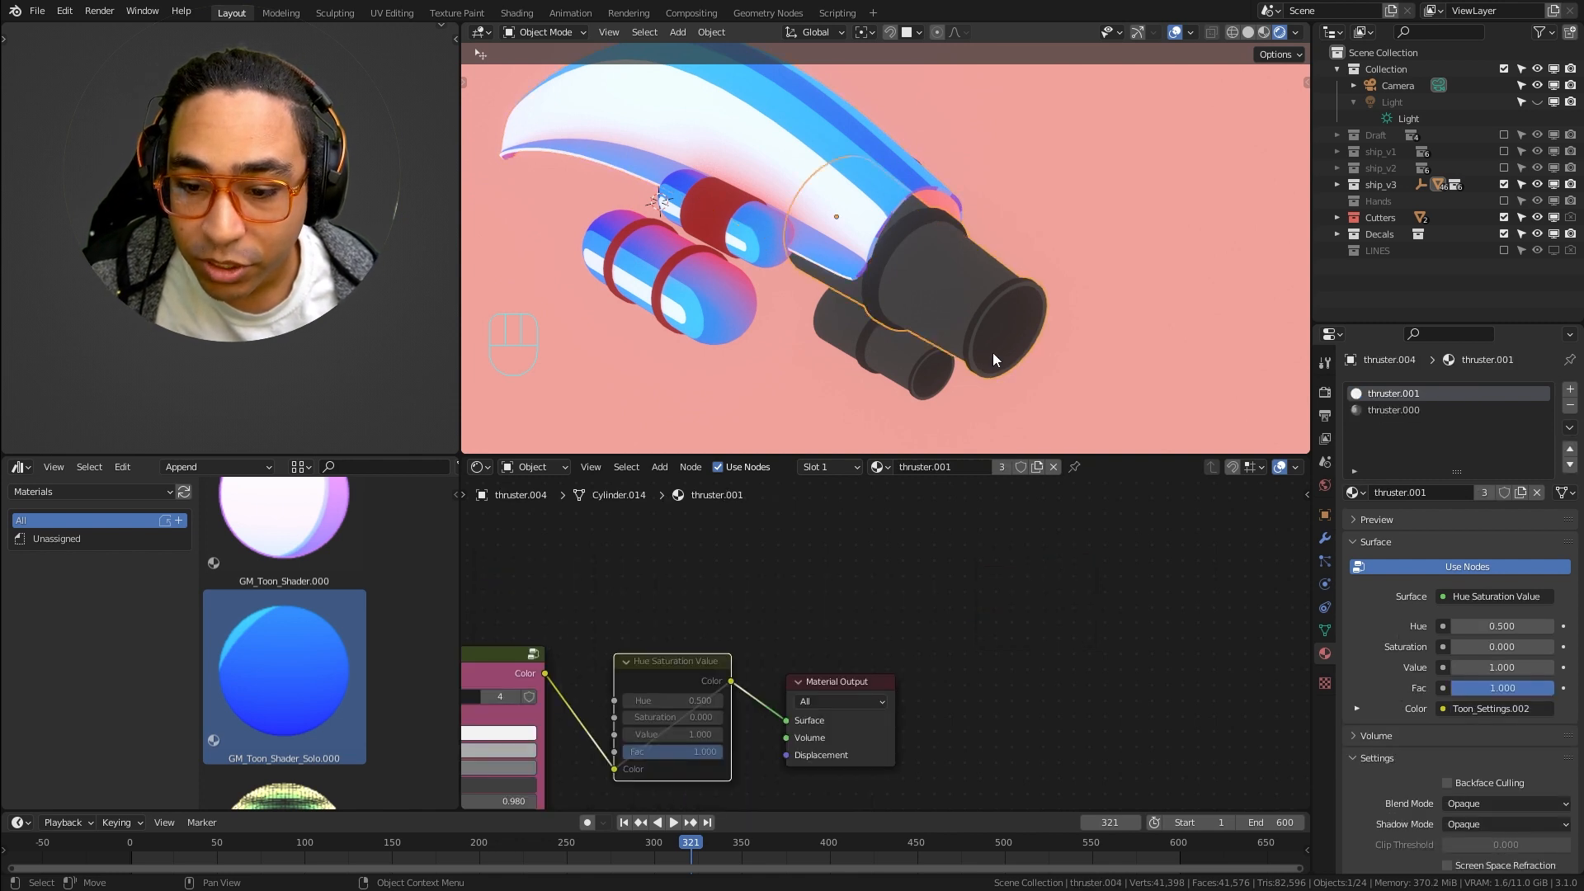
pyautogui.click(1105, 532)
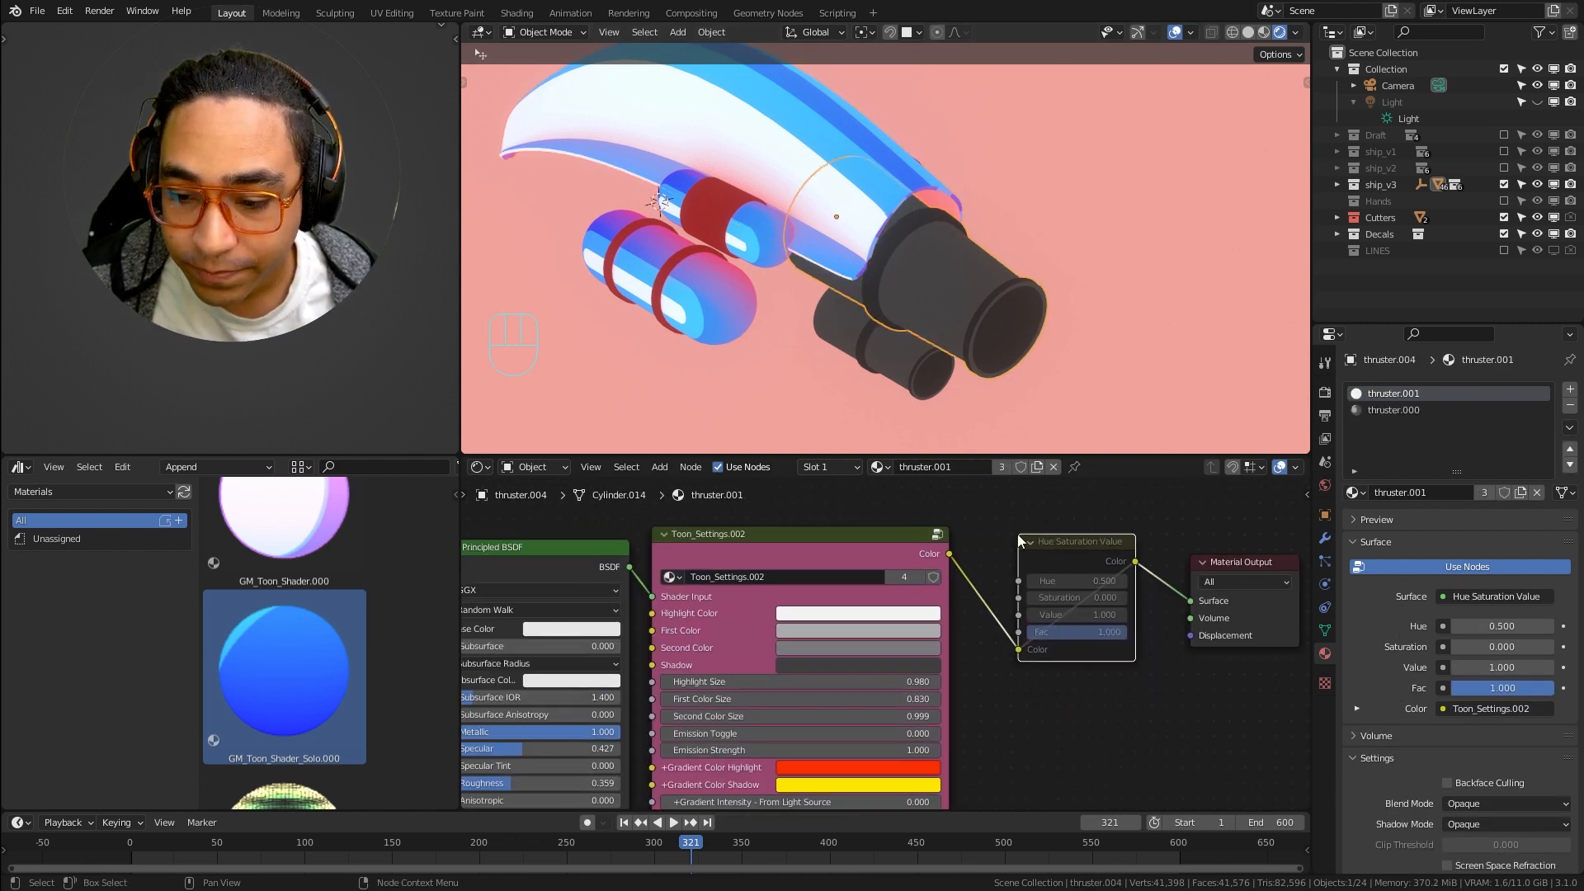
pyautogui.moveTo(347, 652); pyautogui.dragTo(952, 277)
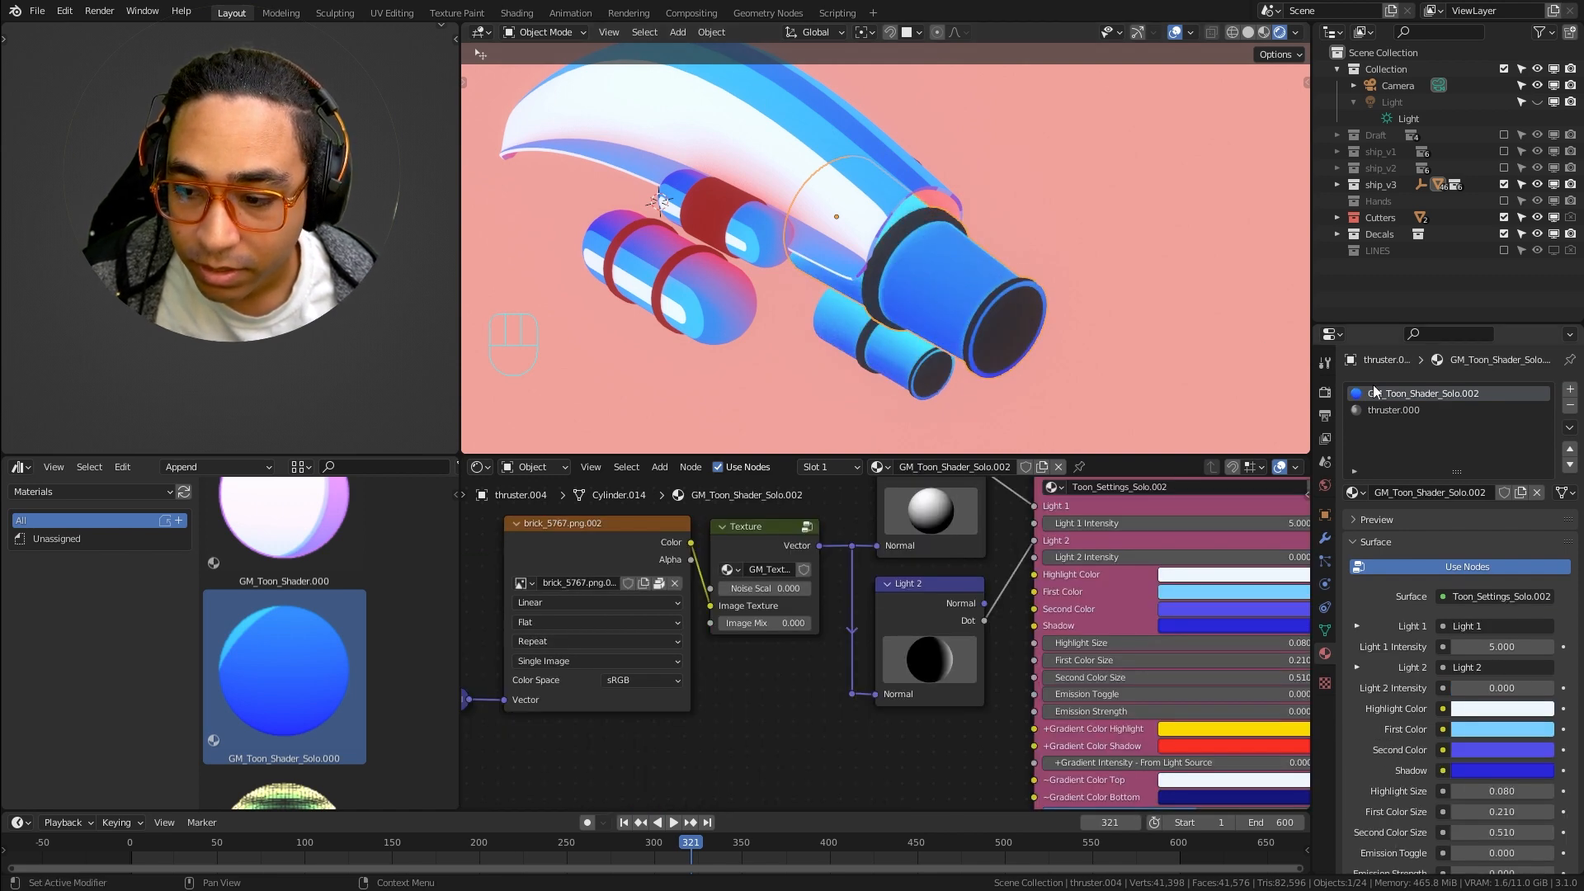
pyautogui.click(1452, 410)
pyautogui.click(1570, 407)
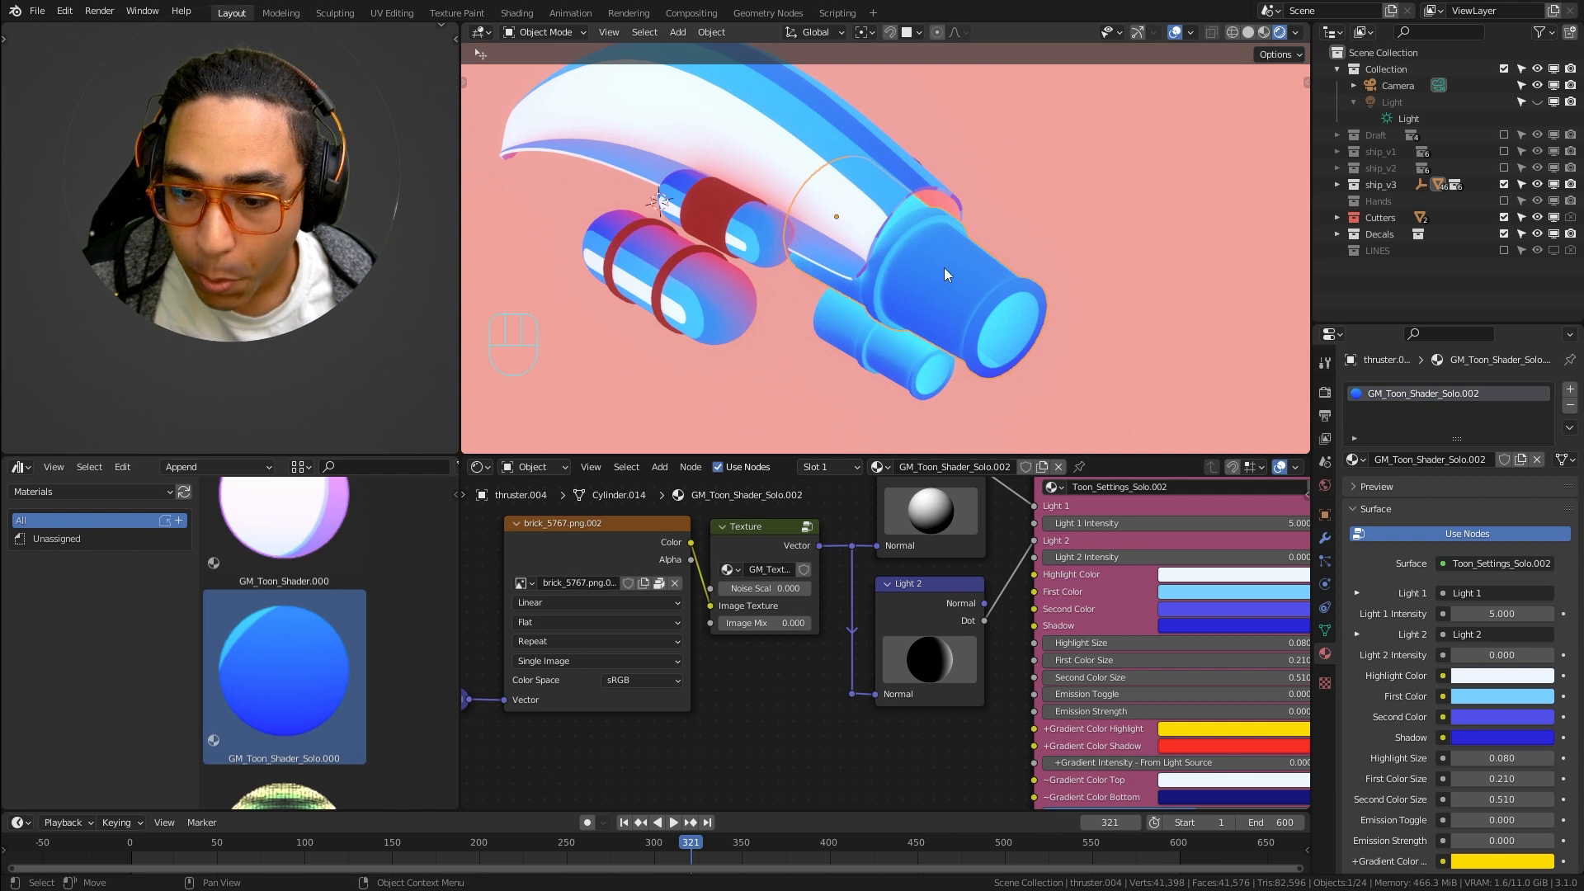
# Re-aim Light 1 of the thruster material sideways and check the shading from the other side of the ship
pyautogui.moveTo(926, 519); pyautogui.dragTo(763, 578, button='middle')
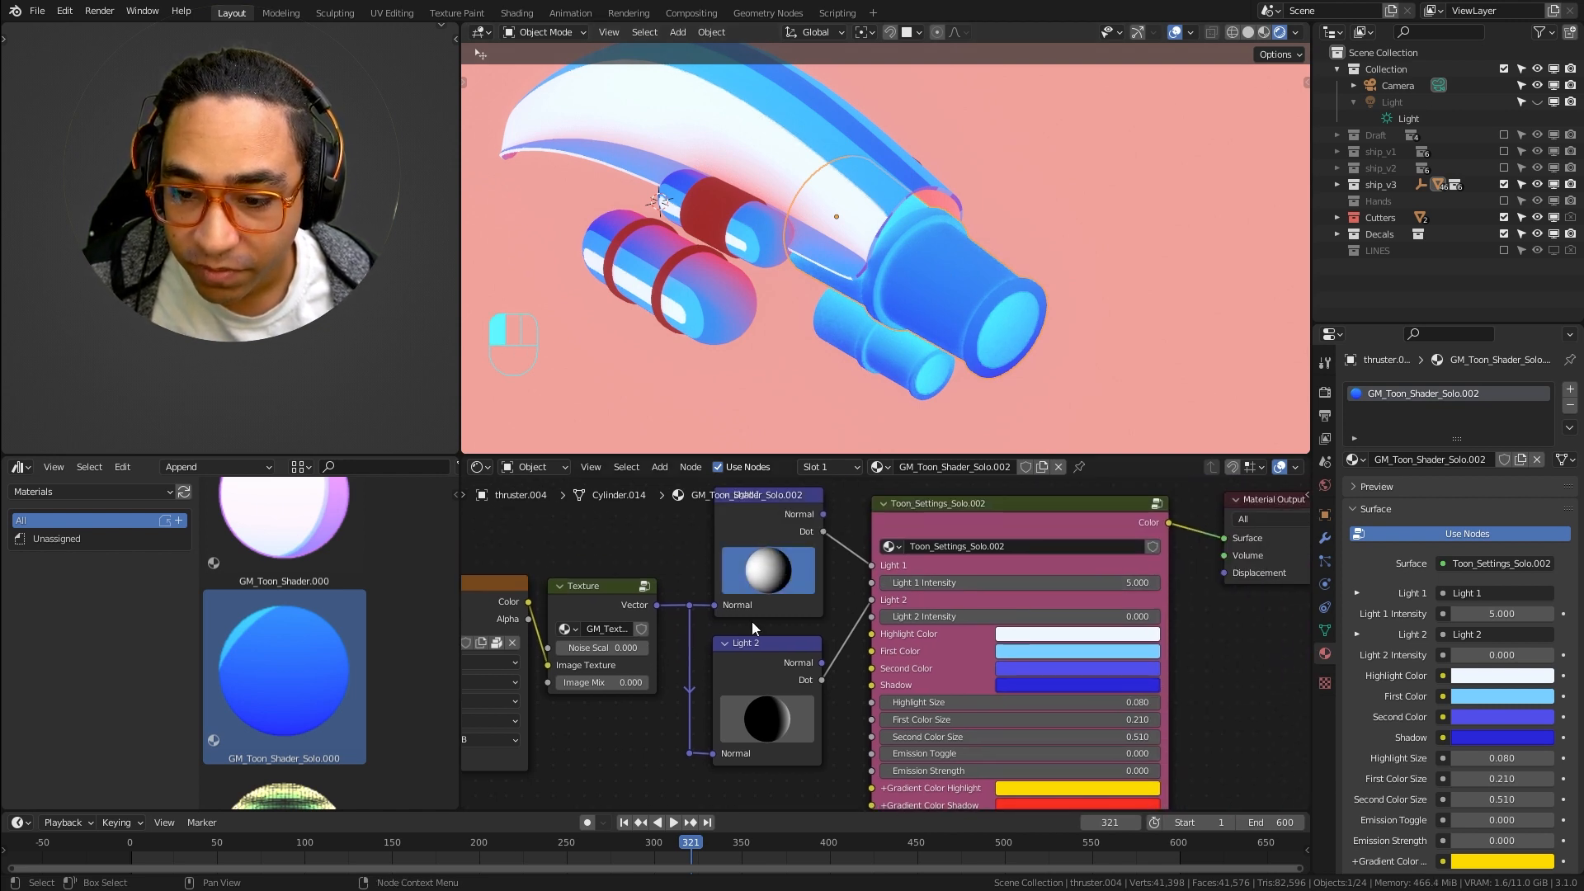
pyautogui.moveTo(767, 604)
pyautogui.mouseDown()
pyautogui.moveTo(775, 589)
pyautogui.moveTo(909, 607)
pyautogui.moveTo(895, 607)
pyautogui.mouseUp()
pyautogui.moveTo(1023, 356); pyautogui.dragTo(913, 385, button='middle')
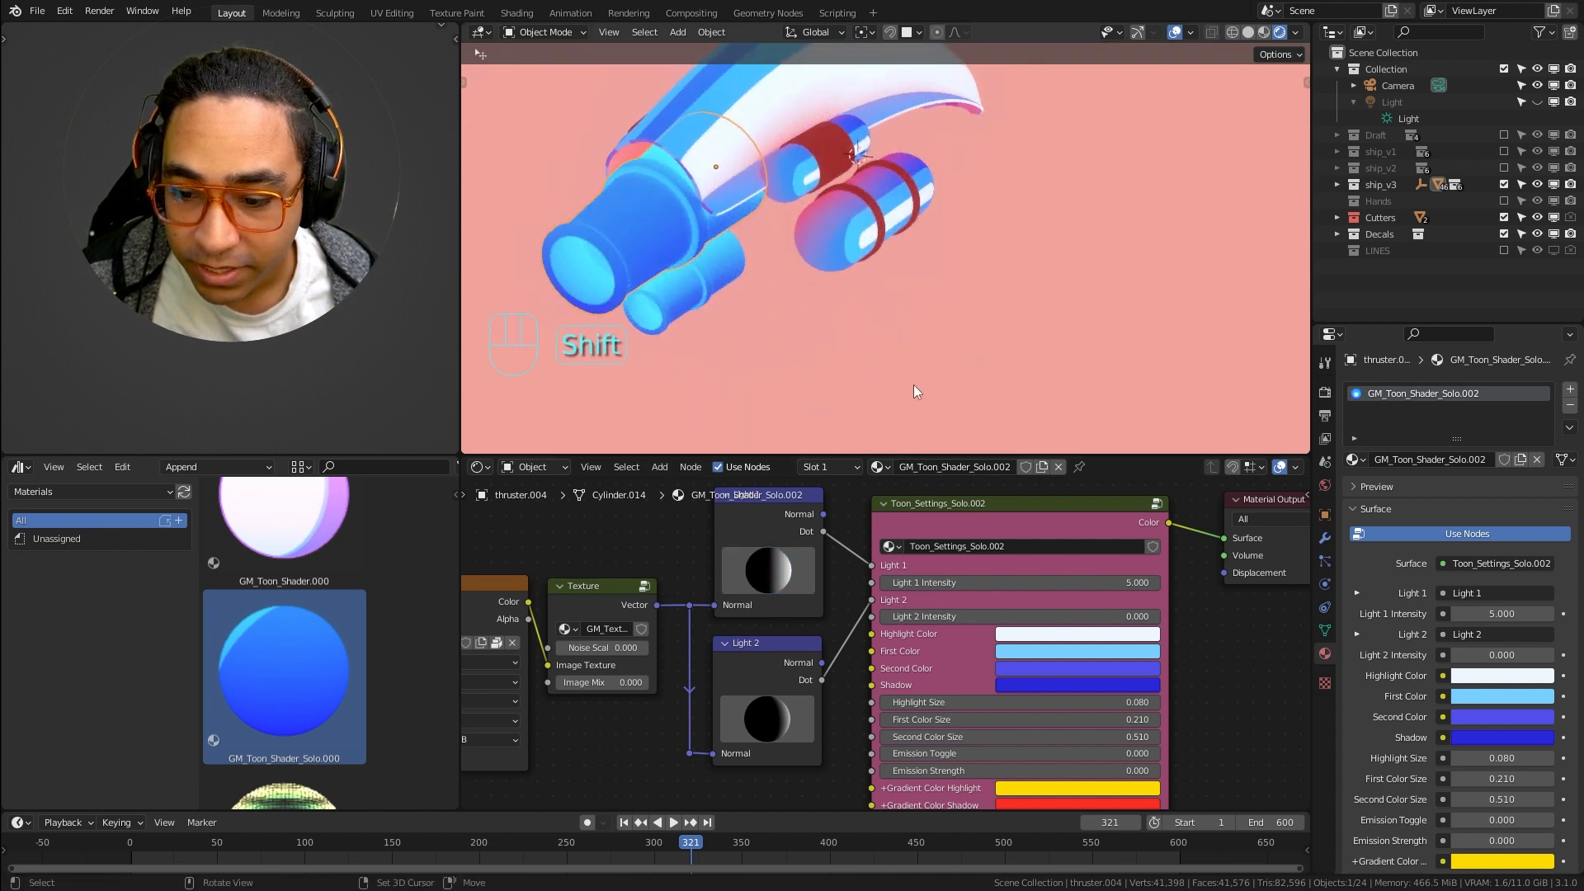
# Set Light 2 Intensity to 5 in the thruster's toon settings and re-aim Light 2 sideways to light the thrusters lengthwise
pyautogui.click(1095, 617)
pyautogui.write('5')
pyautogui.press('Return')
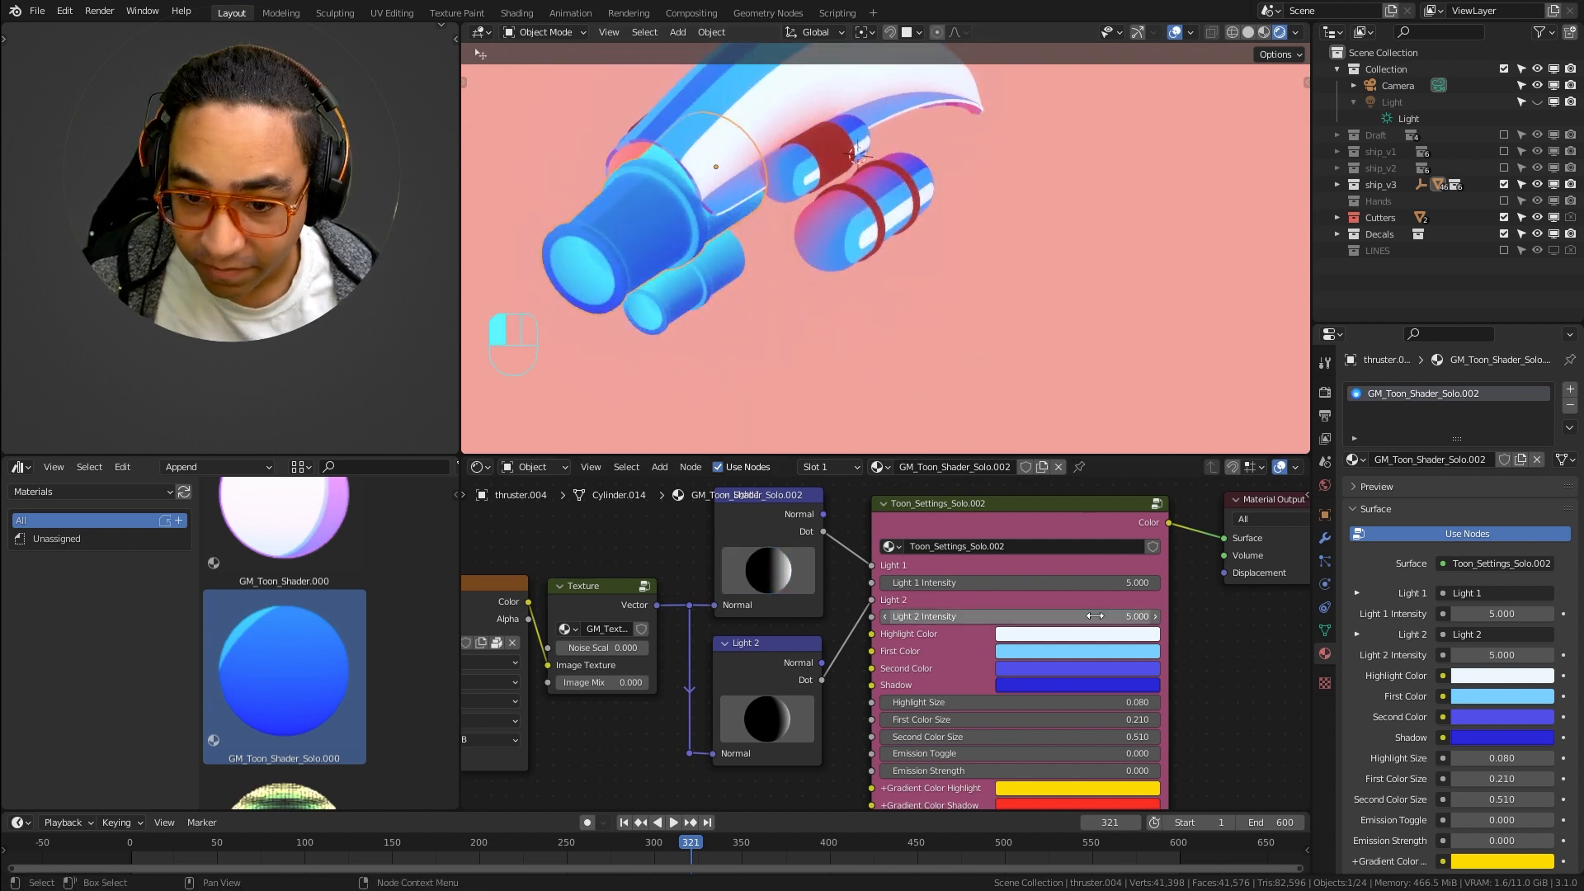
pyautogui.keyDown('ctrl'); pyautogui.moveTo(759, 714); pyautogui.dragTo(778, 724); pyautogui.keyUp('ctrl')
pyautogui.moveTo(660, 722)
pyautogui.keyDown('ctrl'); pyautogui.mouseDown()
pyautogui.moveTo(515, 711)
pyautogui.moveTo(588, 710)
pyautogui.mouseUp(); pyautogui.keyUp('ctrl')
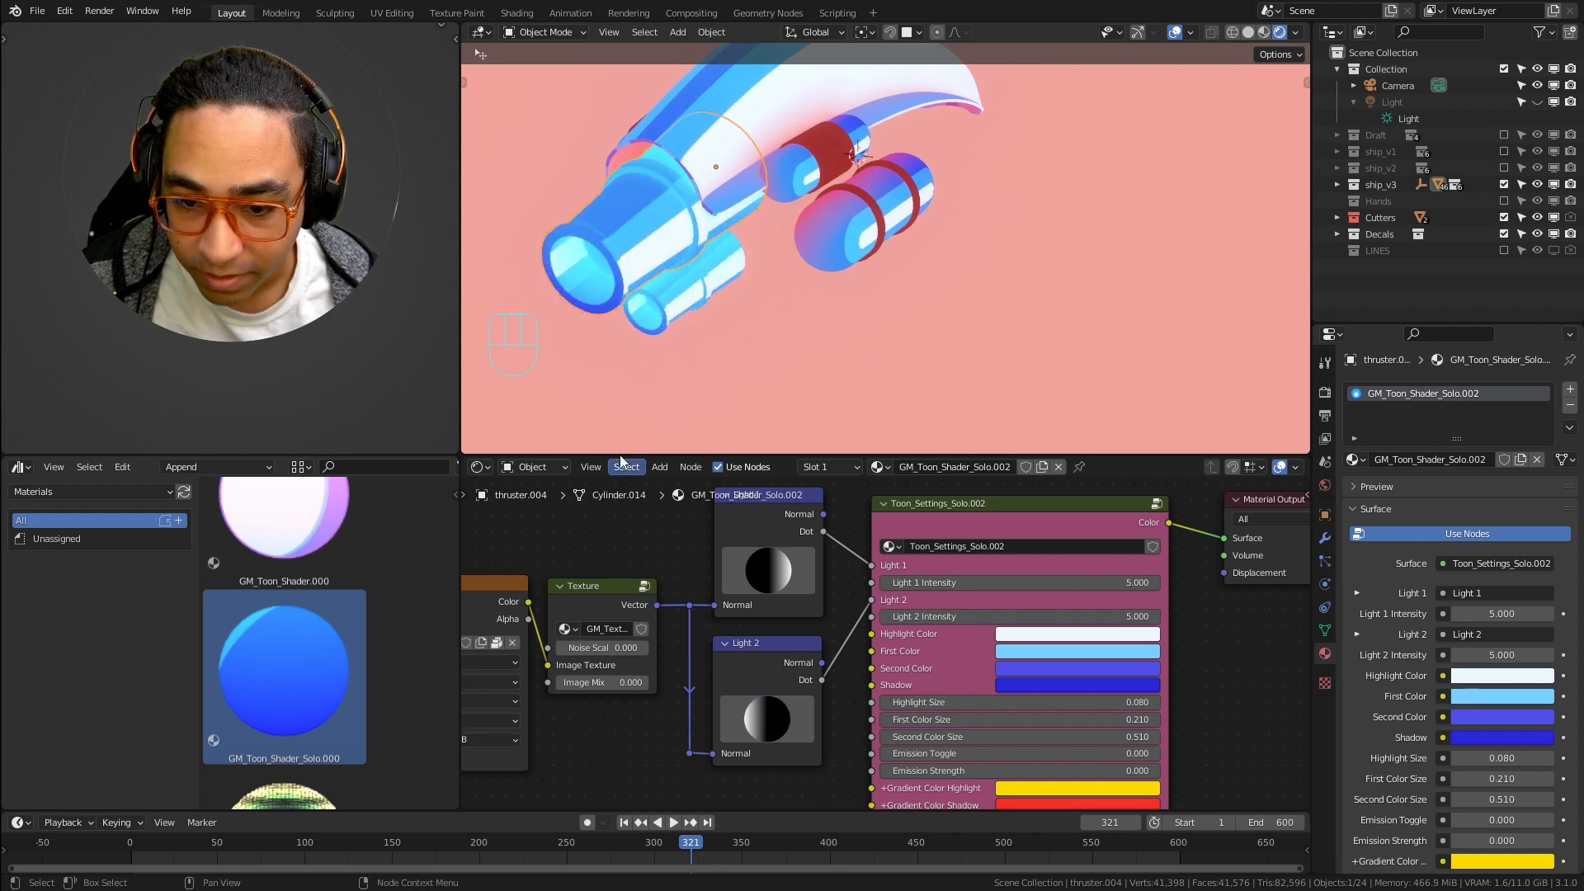
# Remove the blue from the thruster material's First Color and Second Color, making them white and light grey
pyautogui.moveTo(631, 338); pyautogui.dragTo(744, 314, button='middle')
pyautogui.moveTo(986, 589); pyautogui.dragTo(858, 529, button='middle')
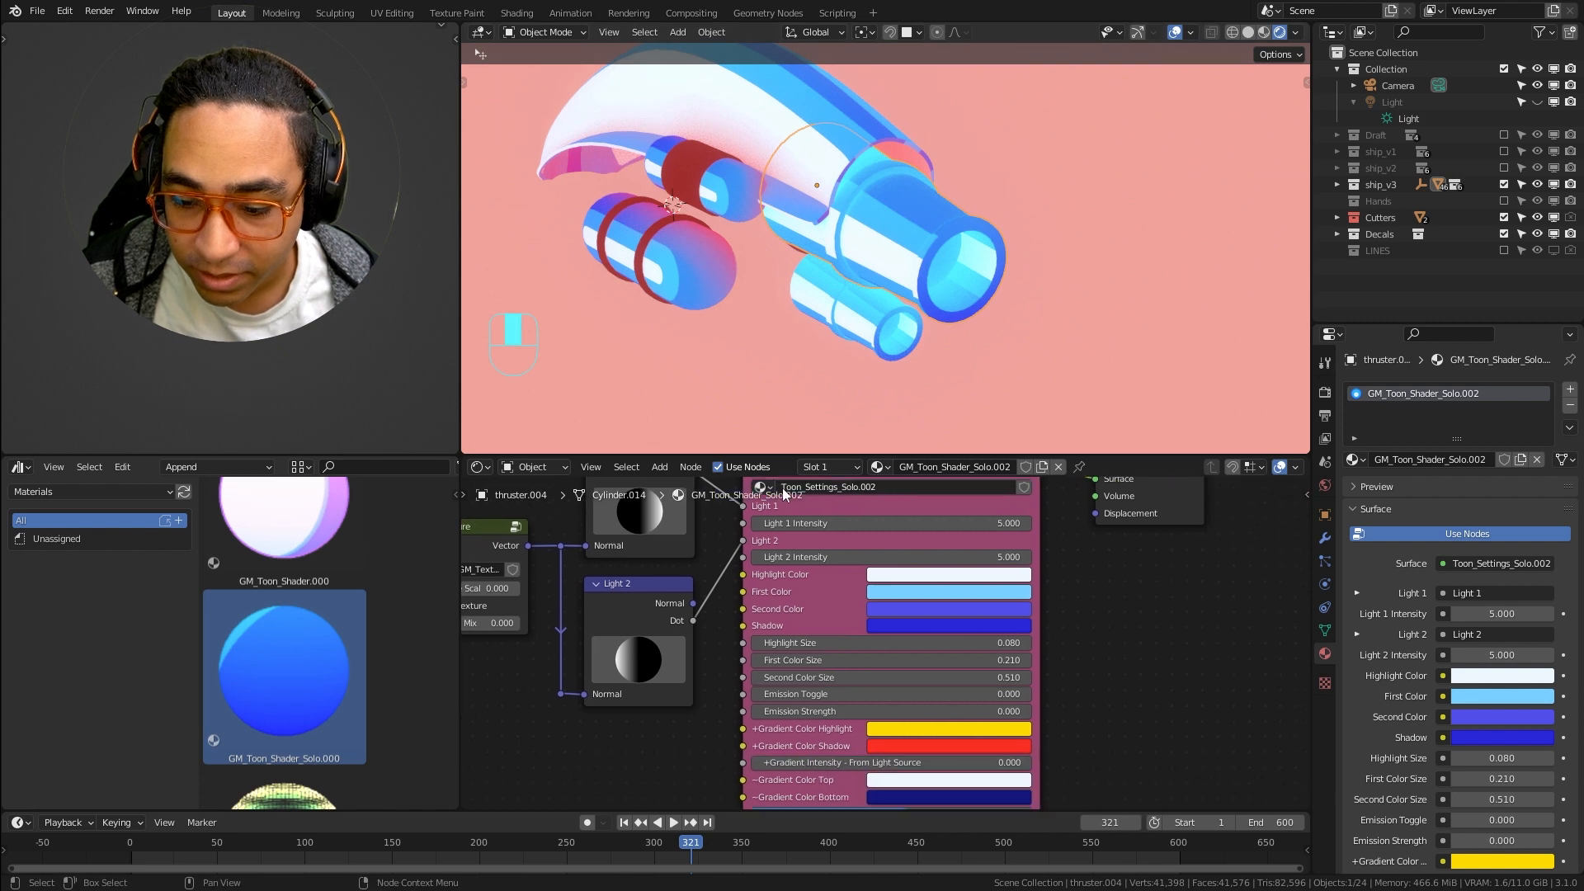
pyautogui.keyDown('shift'); pyautogui.moveTo(797, 386); pyautogui.dragTo(912, 373, button='middle'); pyautogui.keyUp('shift')
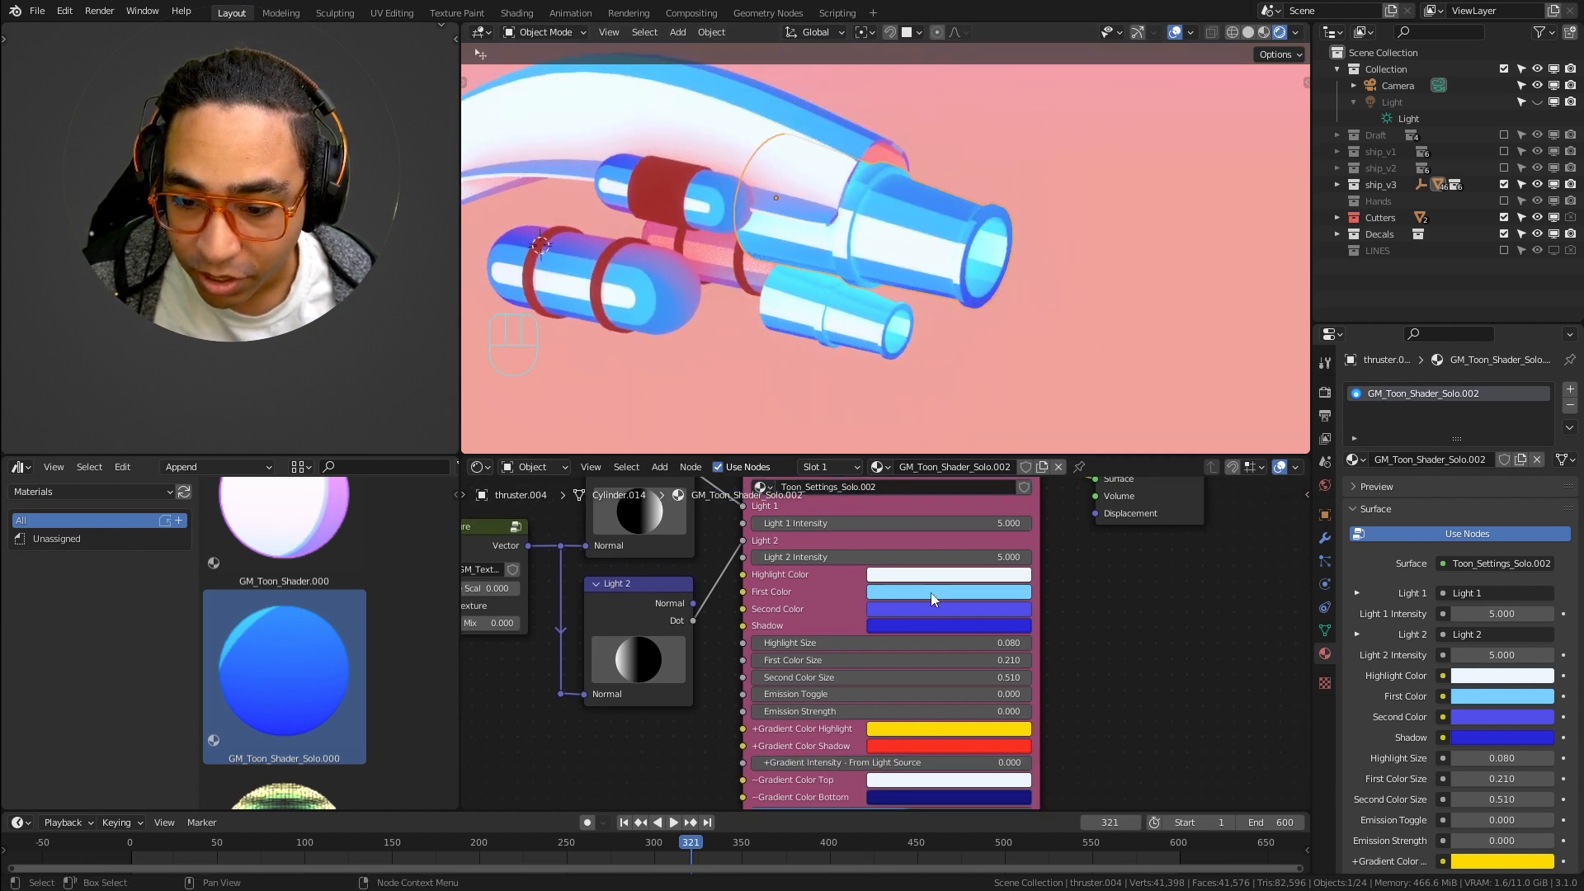
pyautogui.click(930, 592)
pyautogui.moveTo(957, 537); pyautogui.dragTo(879, 552)
pyautogui.click(952, 611)
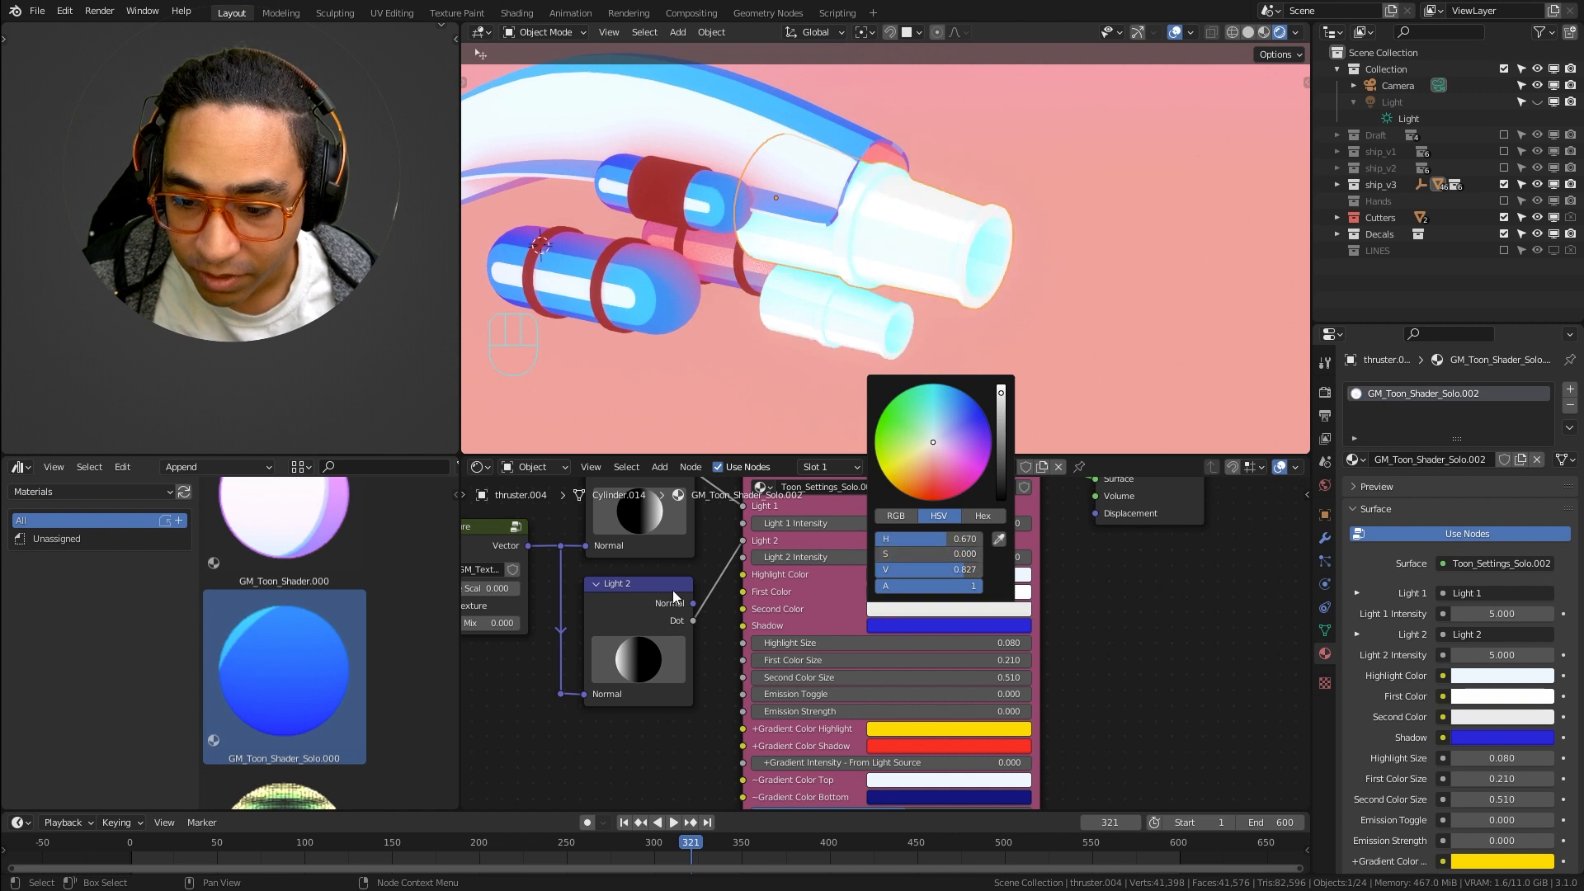
# Set the thruster's Shadow to black, darken the First and Second Colors to mid grey, and make the Highlight Color pale grey
pyautogui.click(904, 623)
pyautogui.moveTo(975, 571); pyautogui.dragTo(957, 535)
pyautogui.click(906, 631)
pyautogui.click(908, 624)
pyautogui.click(915, 608)
pyautogui.click(918, 592)
pyautogui.click(938, 573)
# Change the thruster material's AO Color from cyan to a light blue sampled from the large canister
pyautogui.moveTo(1041, 374); pyautogui.dragTo(803, 208, button='middle')
pyautogui.keyDown('shift'); pyautogui.moveTo(839, 295); pyautogui.dragTo(886, 236, button='middle'); pyautogui.keyUp('shift')
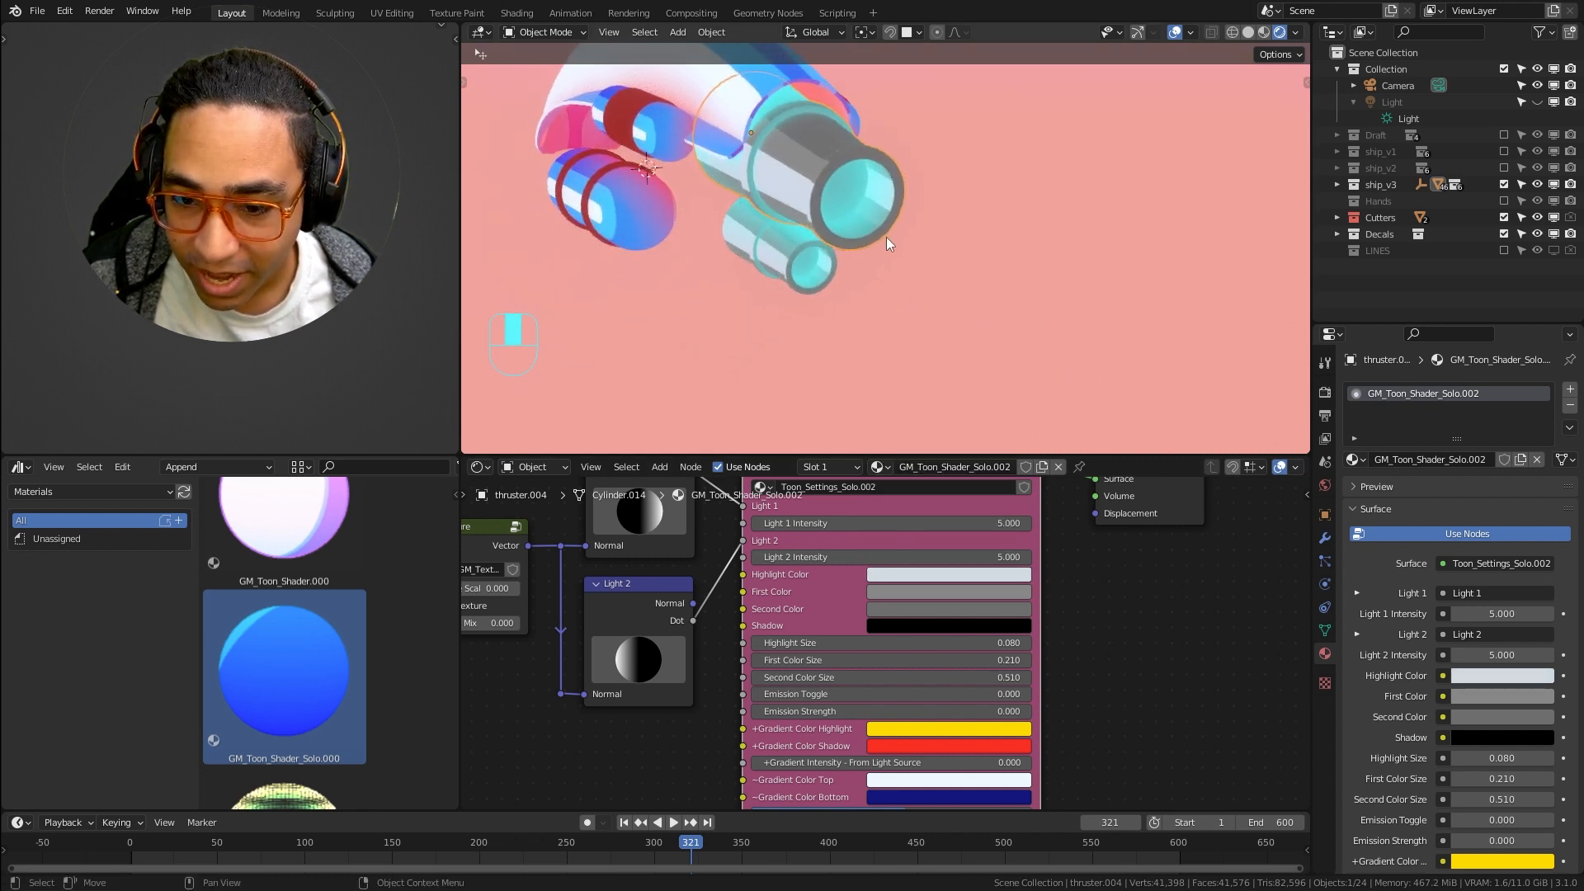
pyautogui.keyDown('shift'); pyautogui.scroll(-6, 986, 553); pyautogui.keyUp('shift')
pyautogui.scroll(1, 963, 670)
pyautogui.click(965, 664)
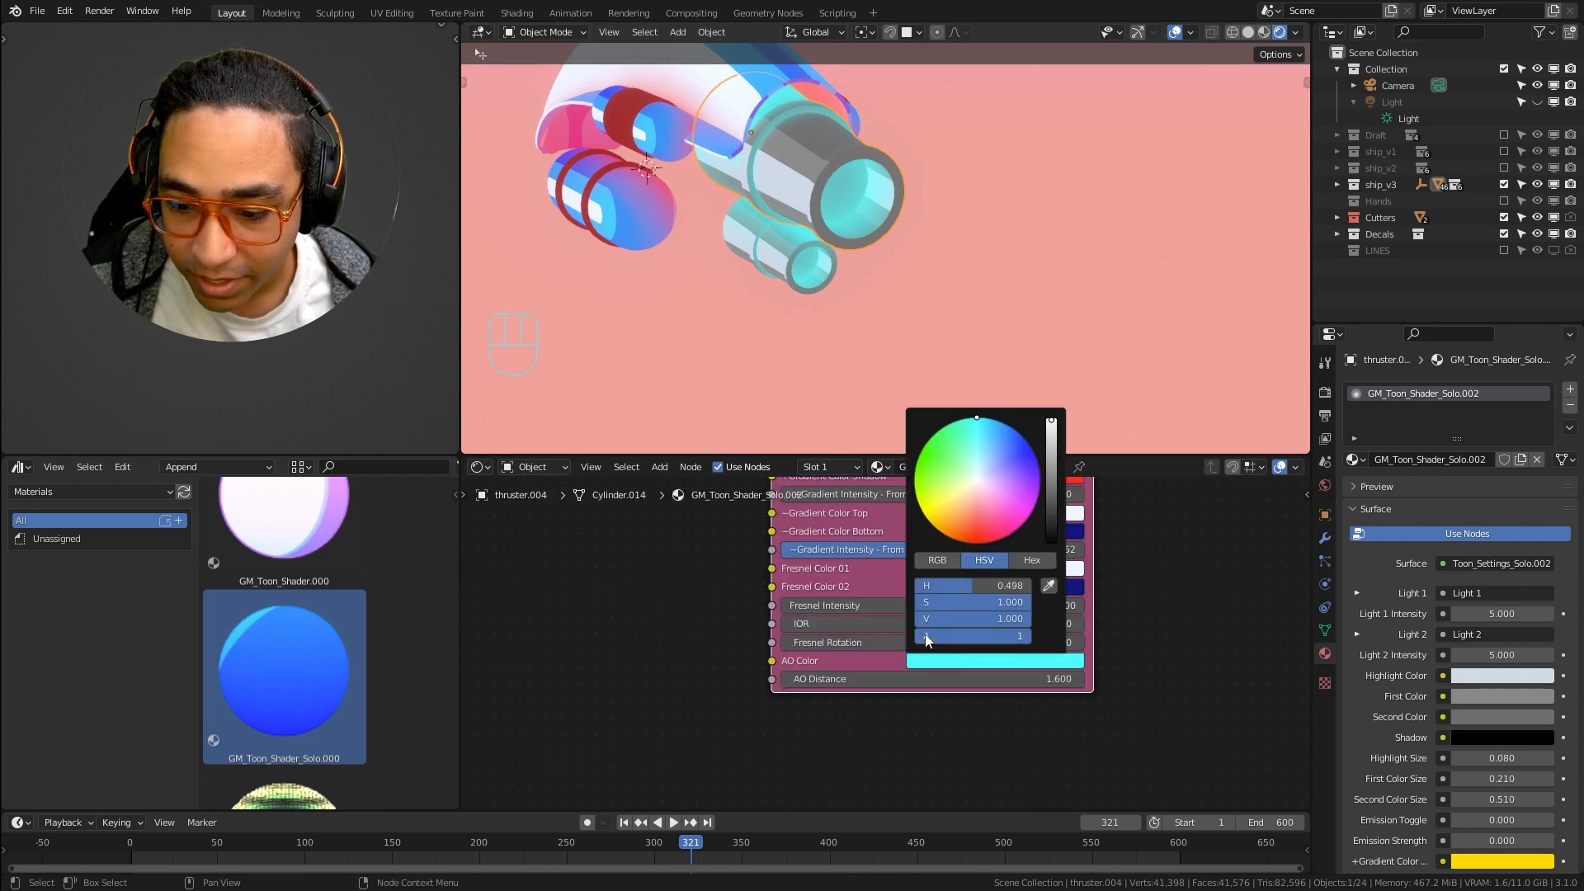
pyautogui.click(971, 667)
pyautogui.moveTo(998, 507)
pyautogui.mouseDown()
pyautogui.moveTo(985, 477)
pyautogui.moveTo(1014, 436)
pyautogui.moveTo(1003, 456)
pyautogui.mouseUp()
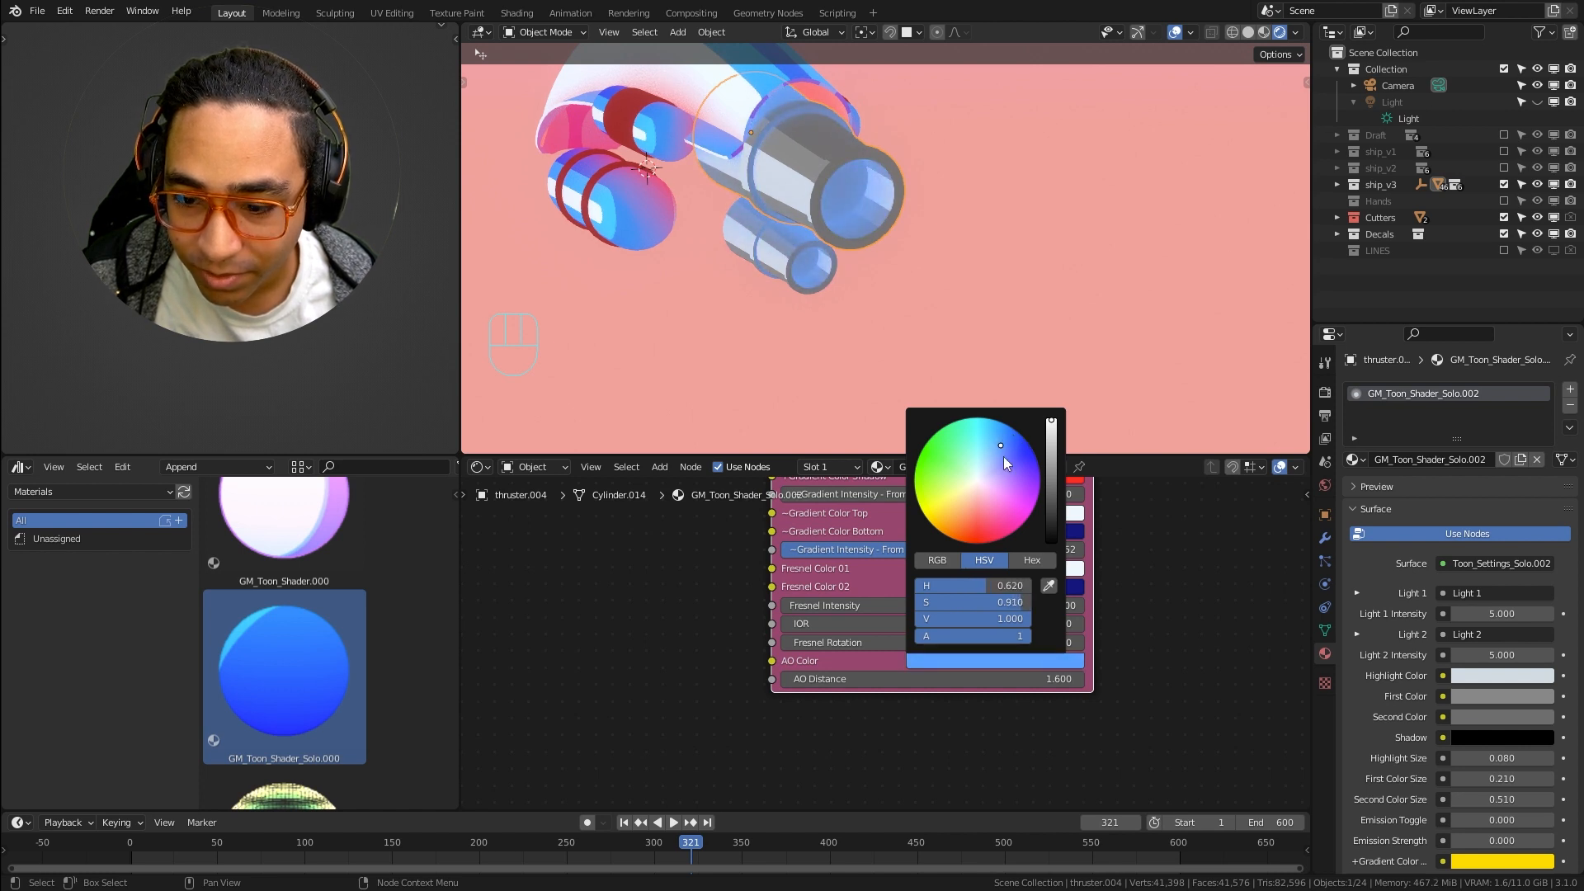
pyautogui.click(1047, 661)
pyautogui.click(1053, 582)
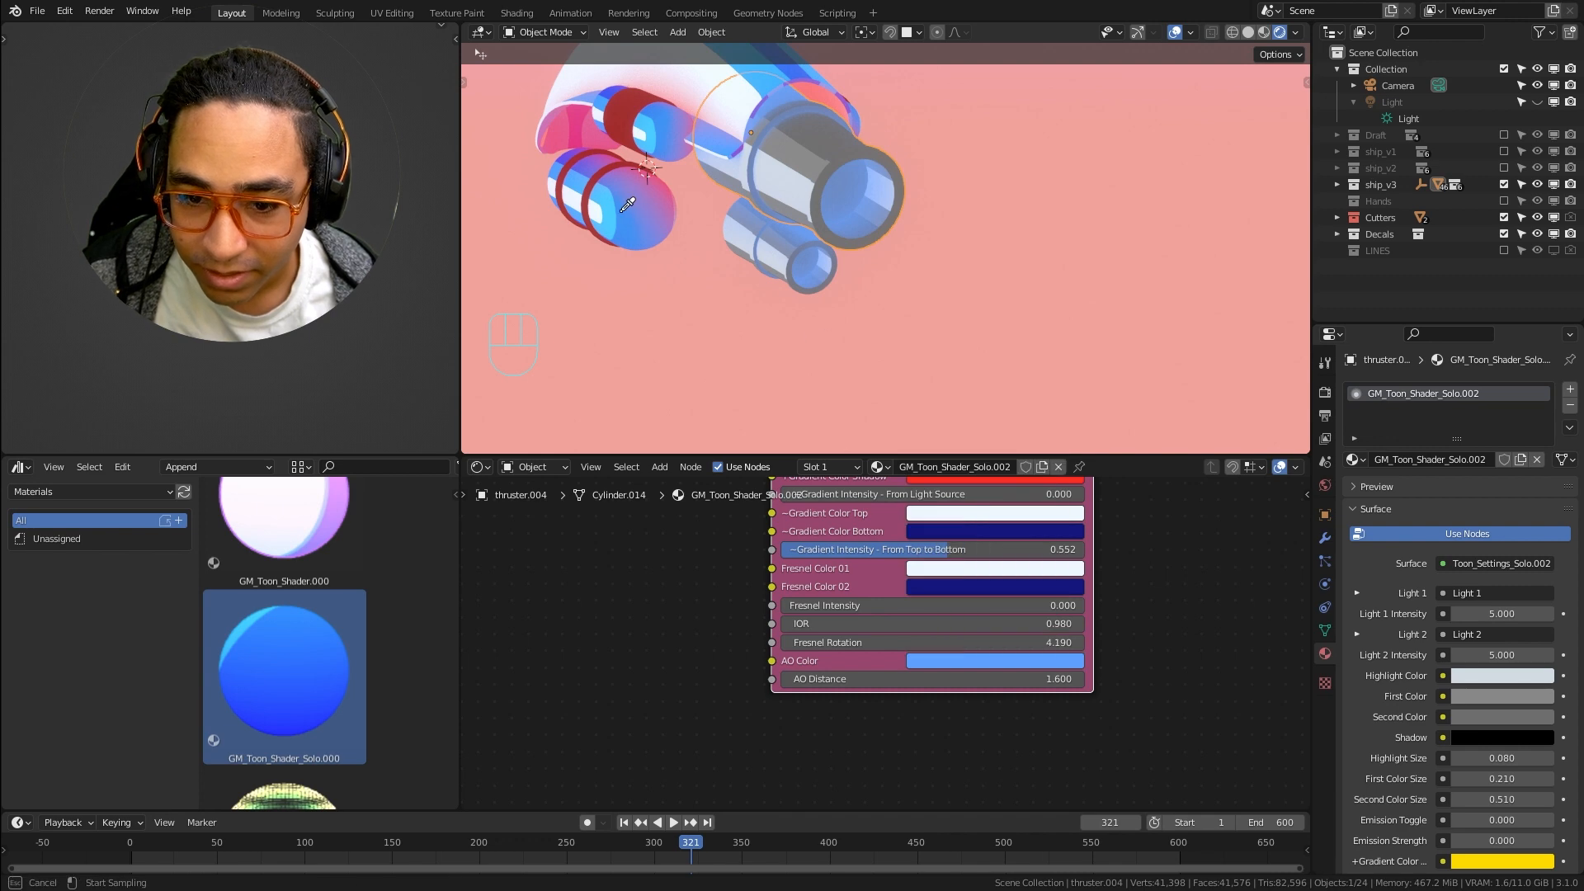
pyautogui.moveTo(627, 204); pyautogui.dragTo(609, 194)
# Set AO Distance to 2.200 in the thruster's Toon_Settings_Solo.002 node
pyautogui.moveTo(810, 302); pyautogui.dragTo(982, 256, button='middle')
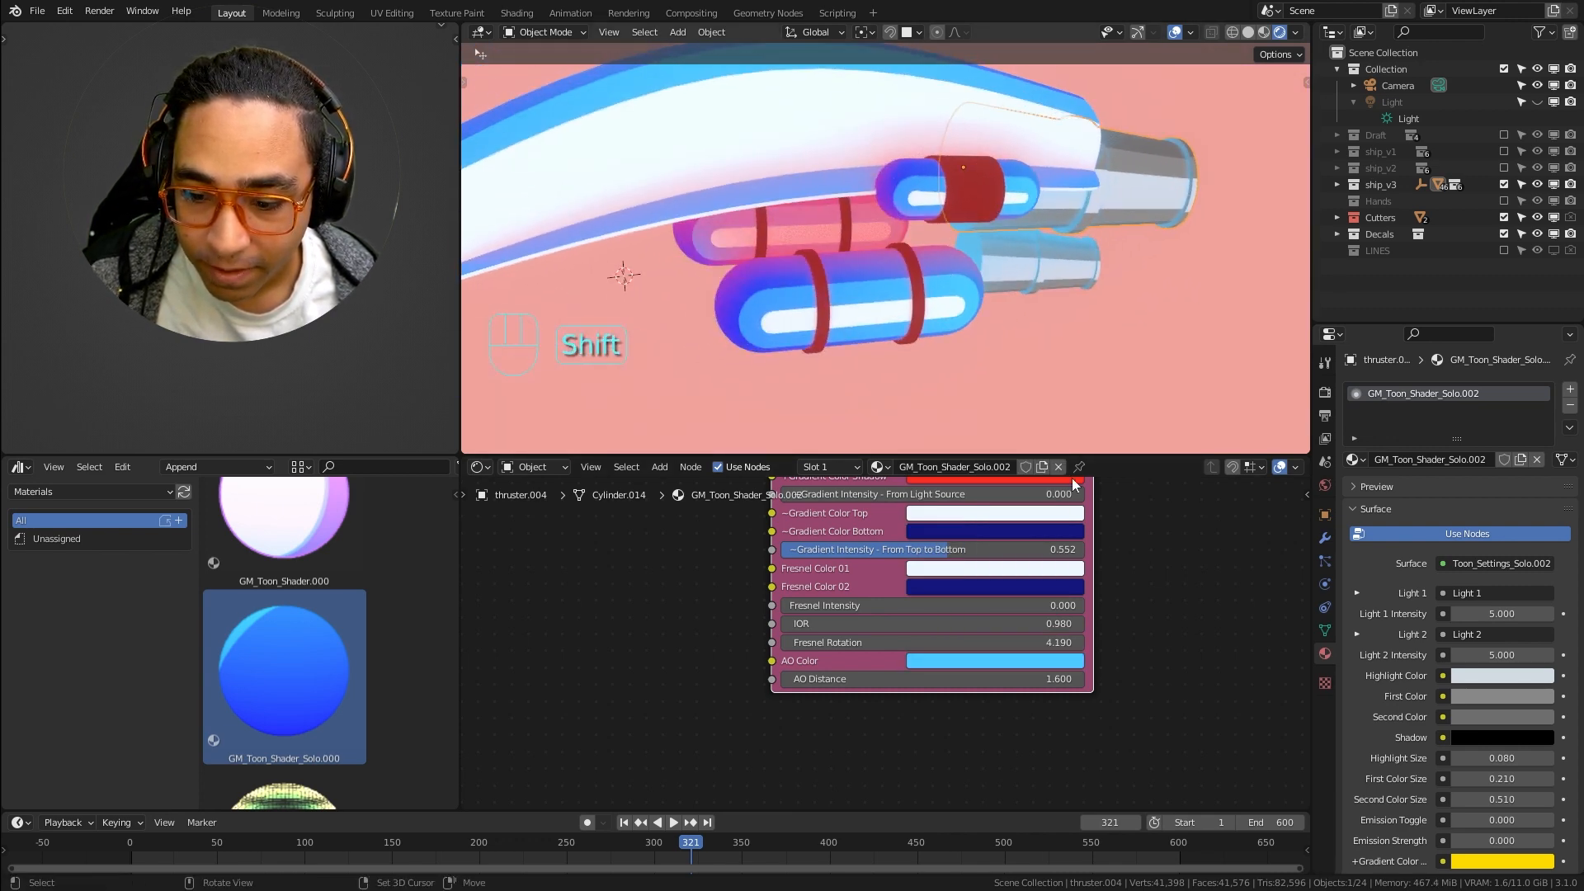
pyautogui.moveTo(1019, 681); pyautogui.dragTo(888, 681)
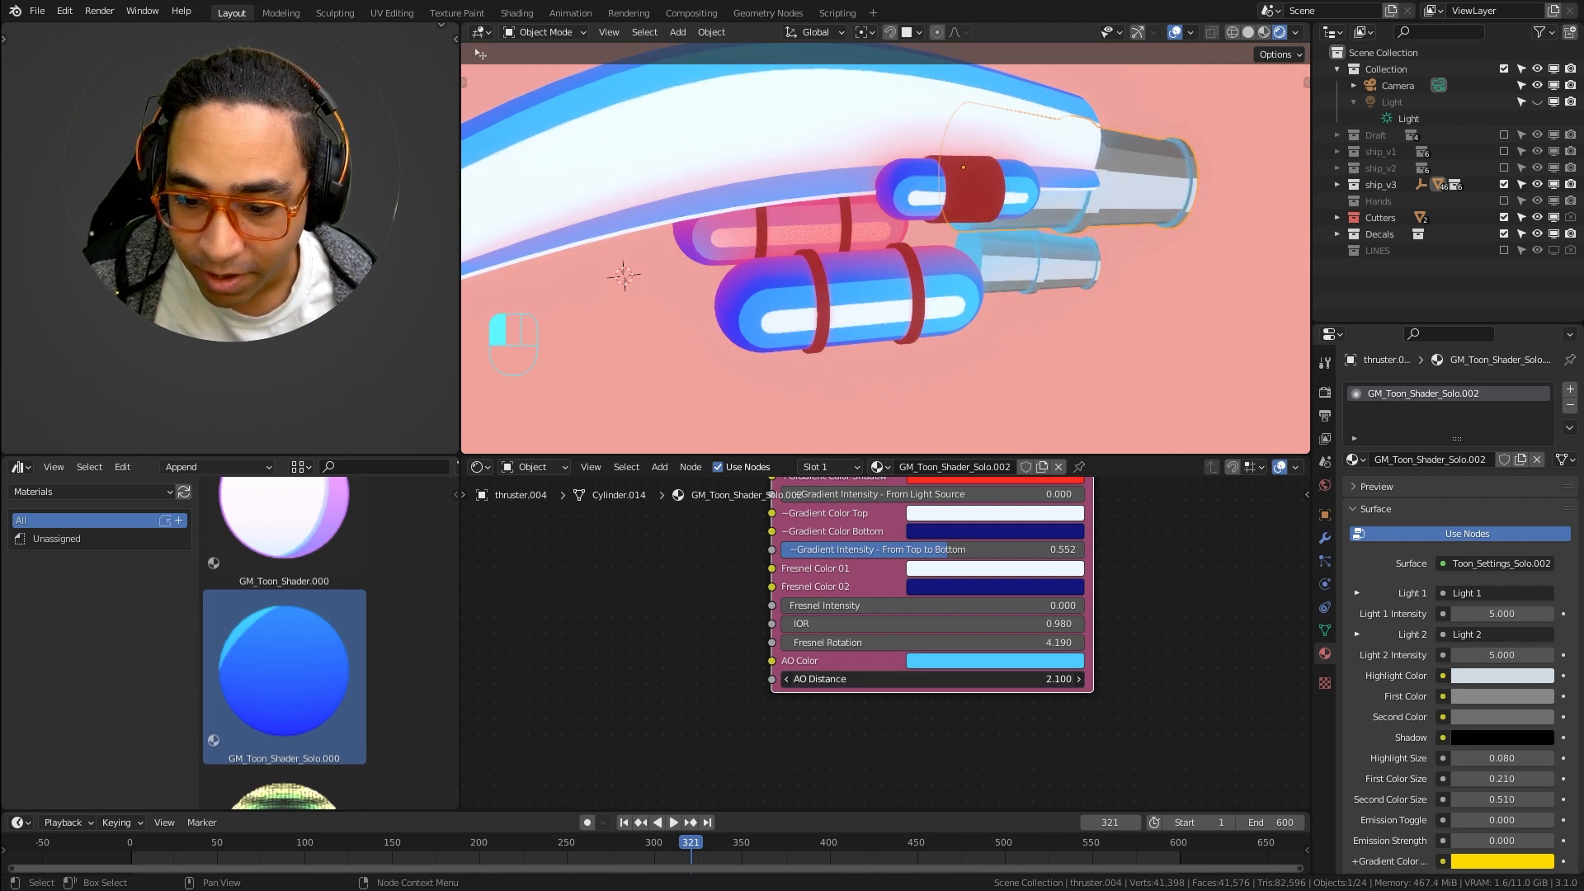
pyautogui.moveTo(1008, 681); pyautogui.dragTo(1013, 680)
# Roughen the thruster's shading edges for a brushed-metal look by setting the Texture node's Noise Scale to 0.360
pyautogui.scroll(-2, 876, 569)
pyautogui.scroll(-3, 819, 391)
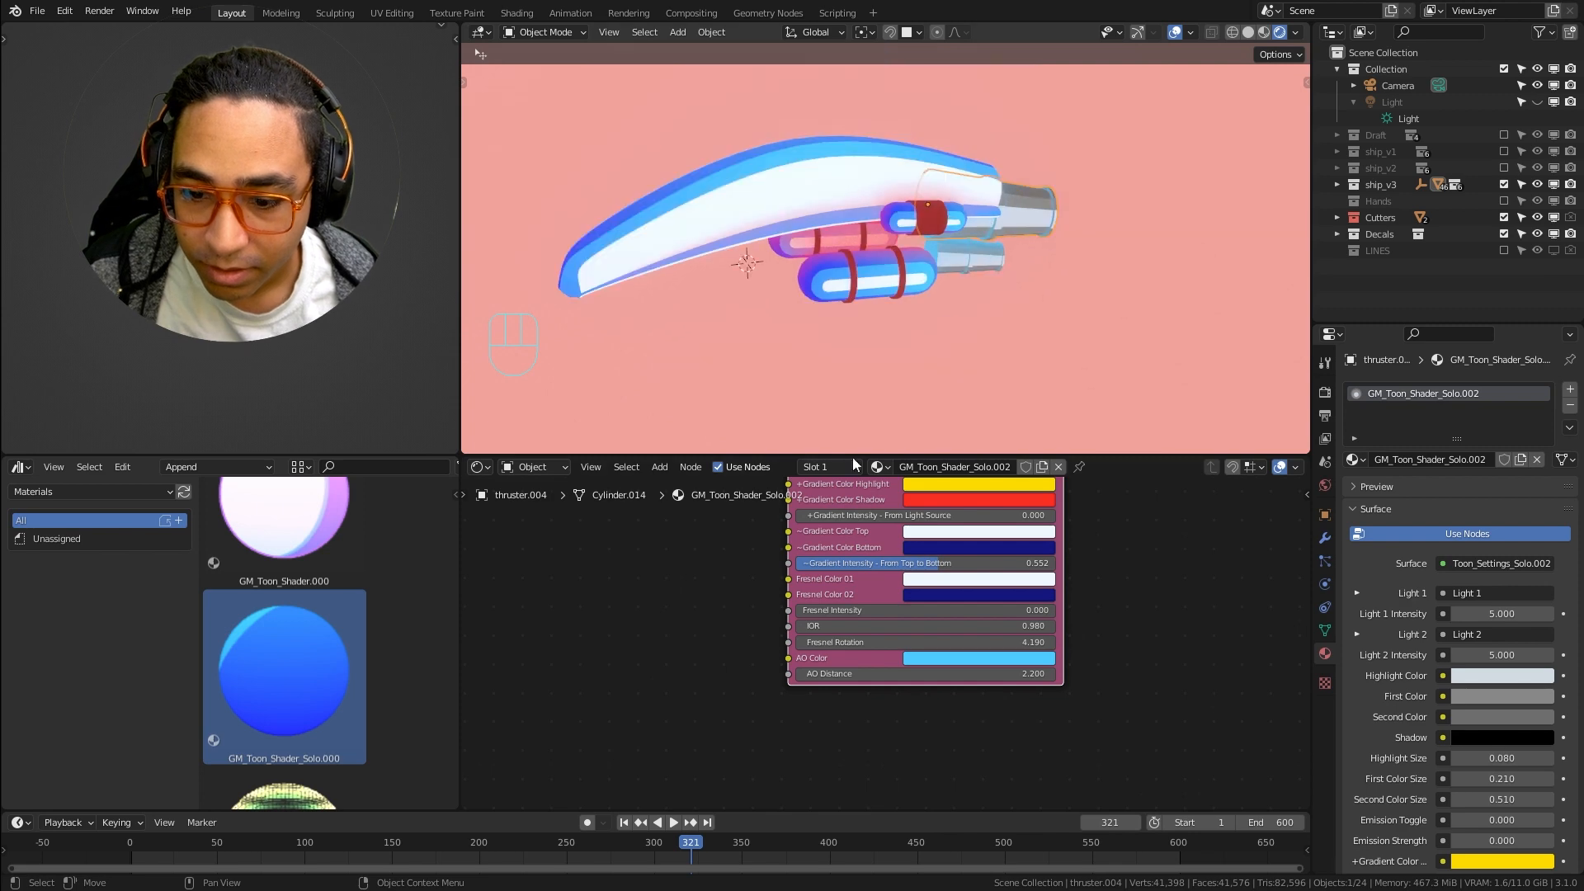
pyautogui.scroll(-4, 792, 627)
pyautogui.scroll(3, 945, 323)
pyautogui.scroll(3, 1153, 184)
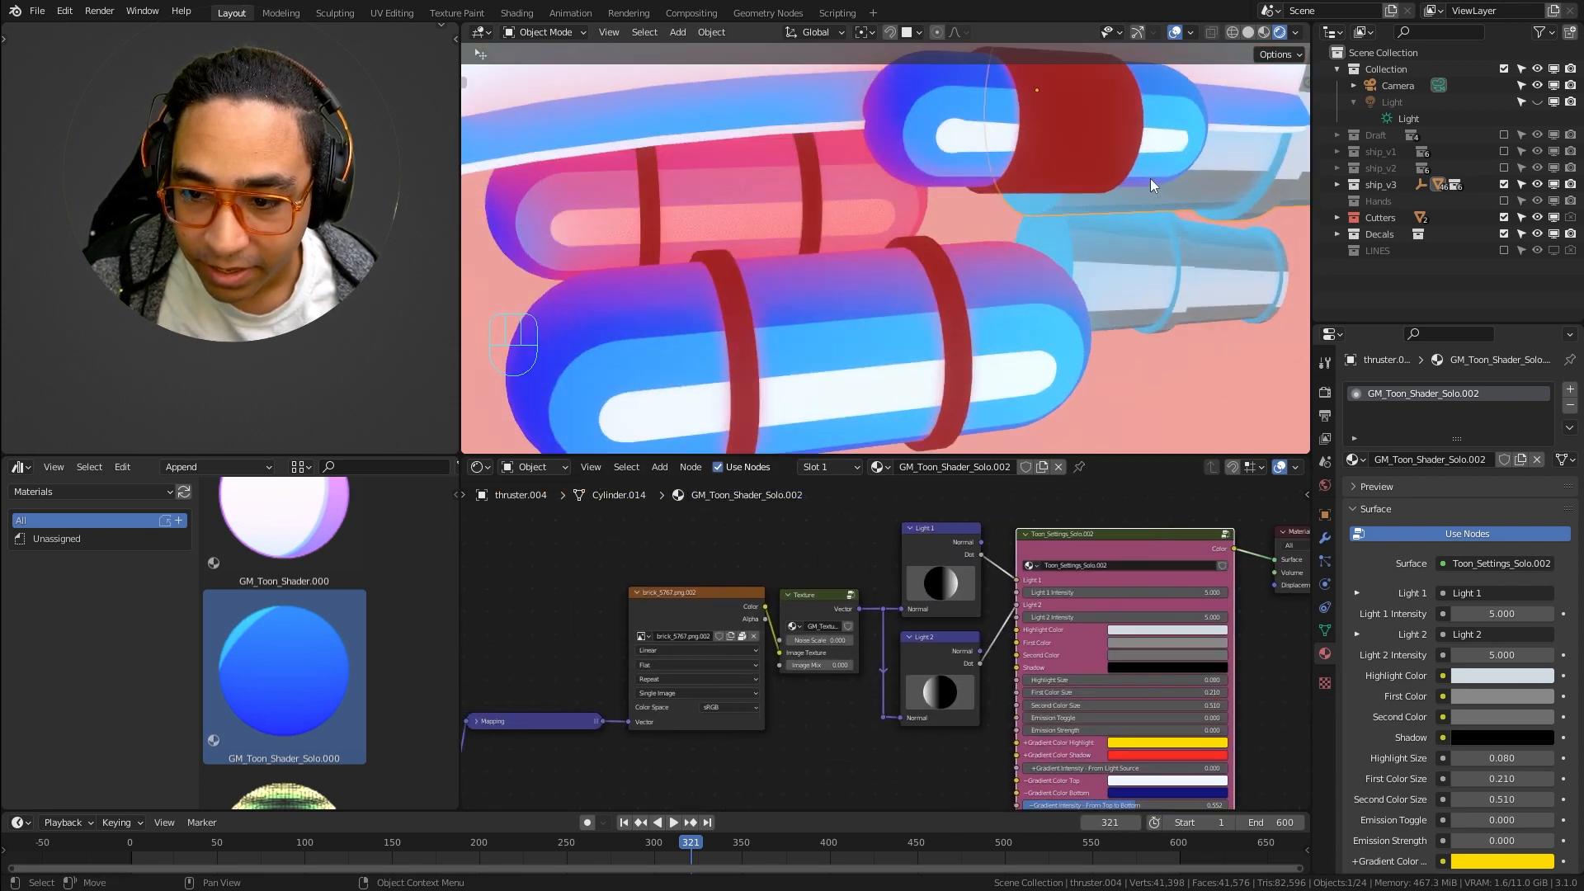
pyautogui.keyDown('shift'); pyautogui.moveTo(1149, 178); pyautogui.dragTo(774, 305, button='middle'); pyautogui.keyUp('shift')
pyautogui.scroll(4, 835, 646)
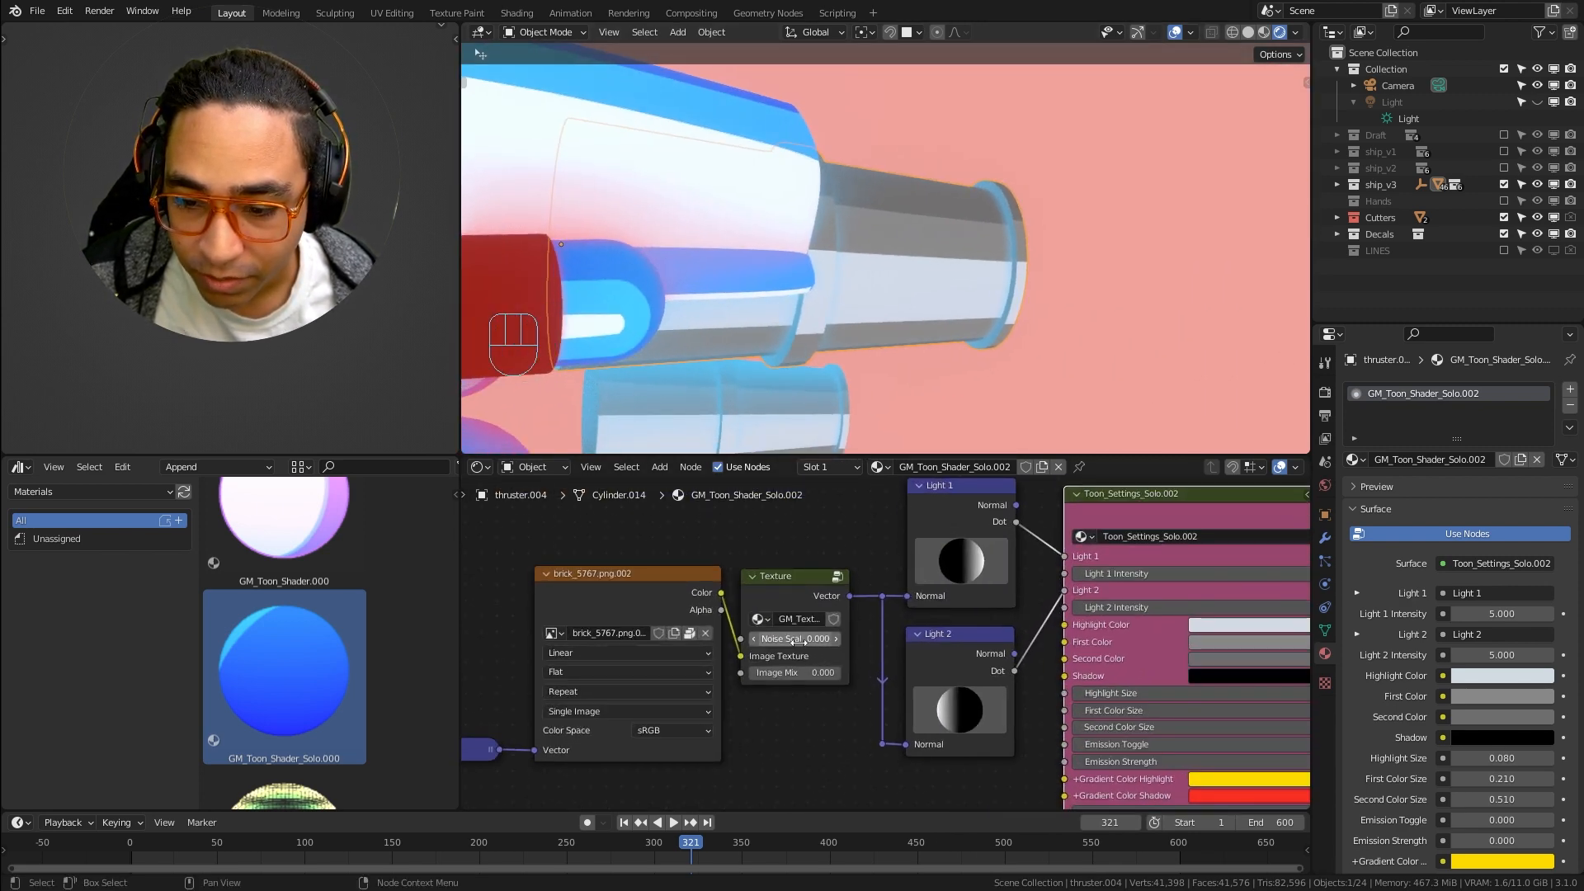
pyautogui.moveTo(796, 641); pyautogui.dragTo(802, 642)
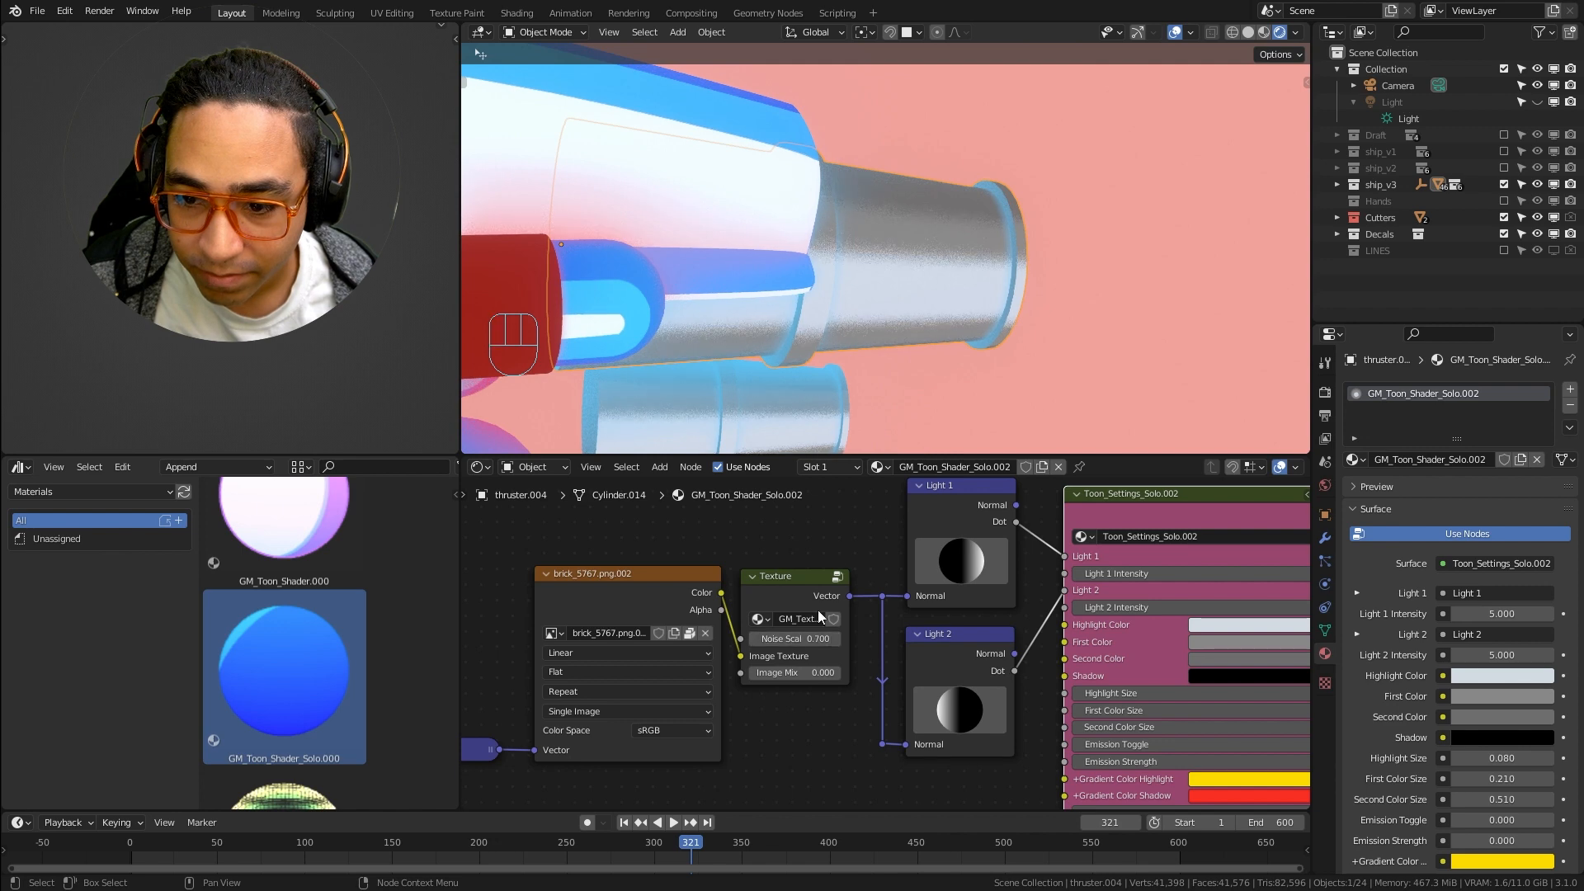
pyautogui.scroll(-3, 907, 256)
pyautogui.moveTo(907, 255); pyautogui.dragTo(825, 276, button='middle')
pyautogui.keyDown('shift'); pyautogui.moveTo(825, 277); pyautogui.dragTo(820, 240, button='middle'); pyautogui.keyUp('shift')
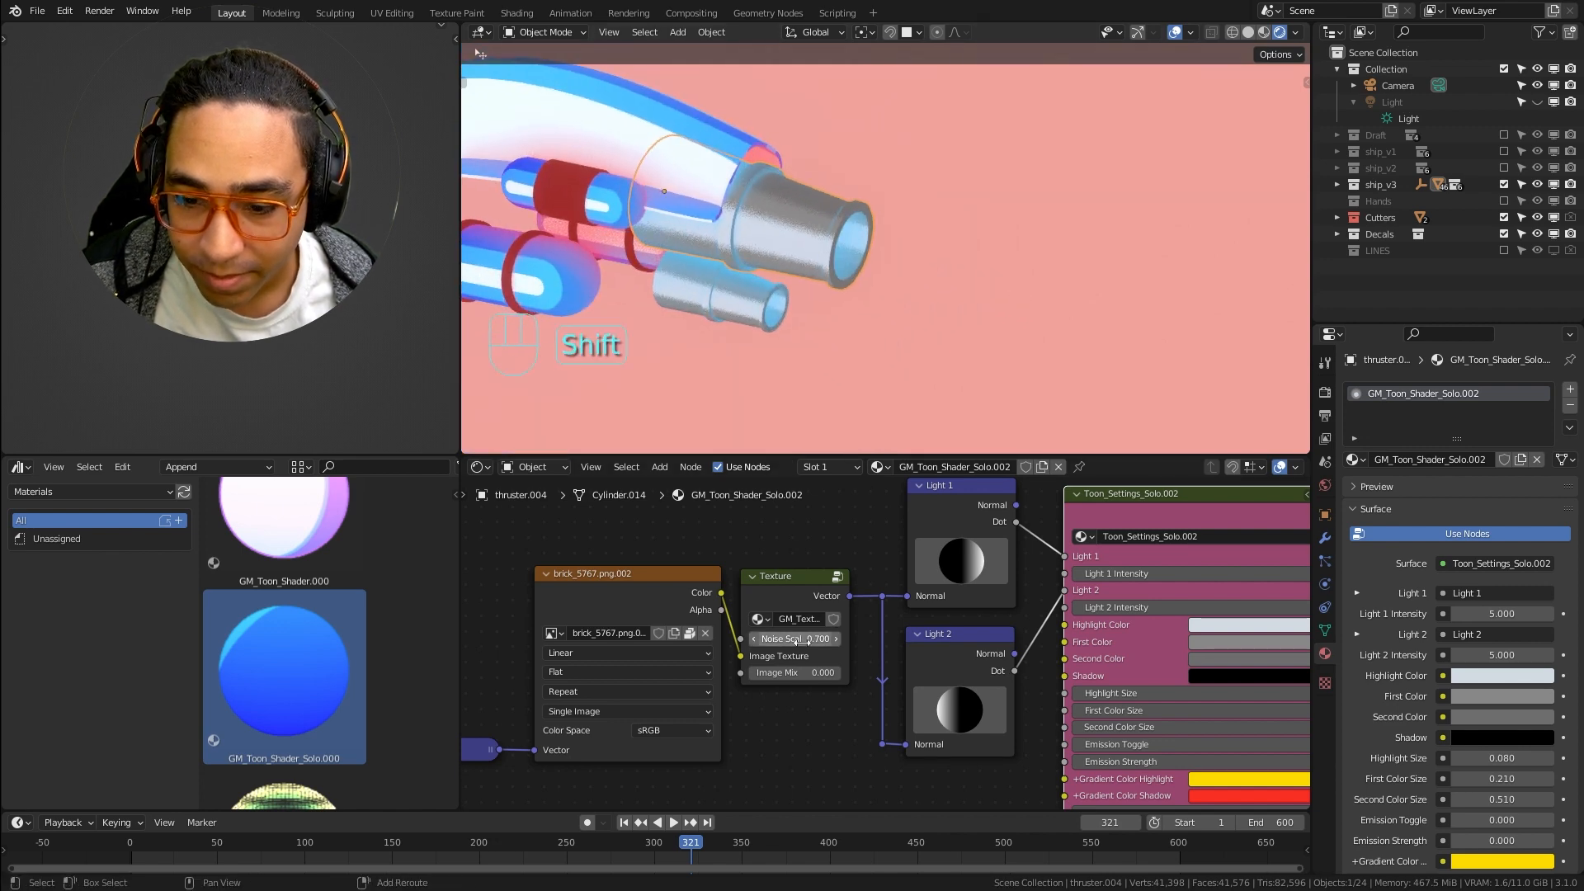
pyautogui.scroll(6, 764, 230)
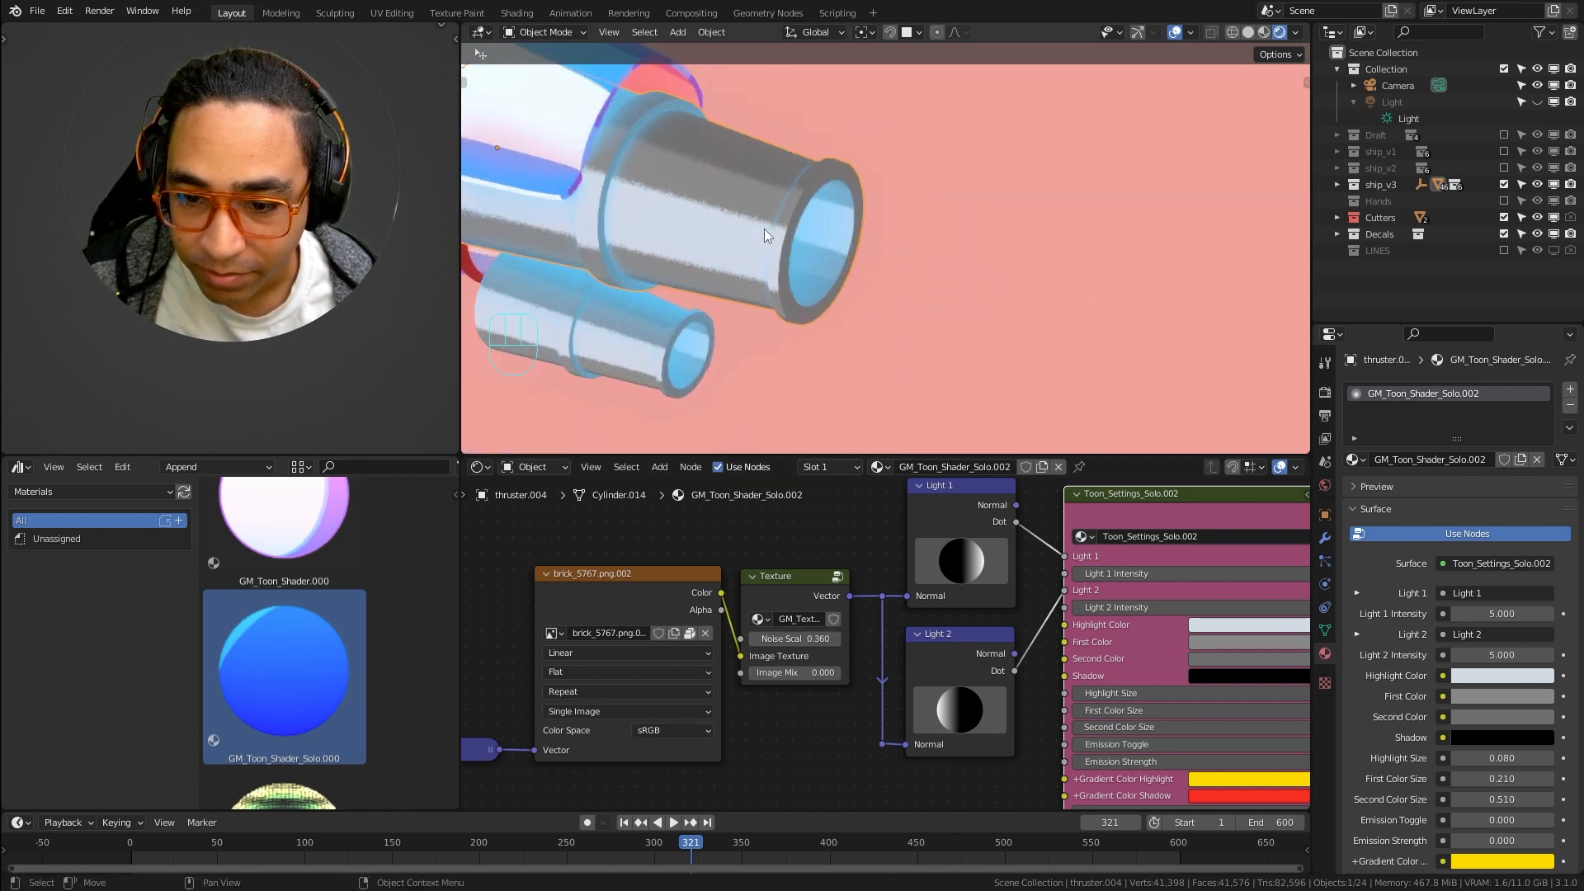
# Leave the isolated local view to show the complete ship and select its top hull
pyautogui.moveTo(651, 248); pyautogui.dragTo(969, 318, button='middle')
pyautogui.scroll(-8, 766, 267)
pyautogui.press('KP_Divide')
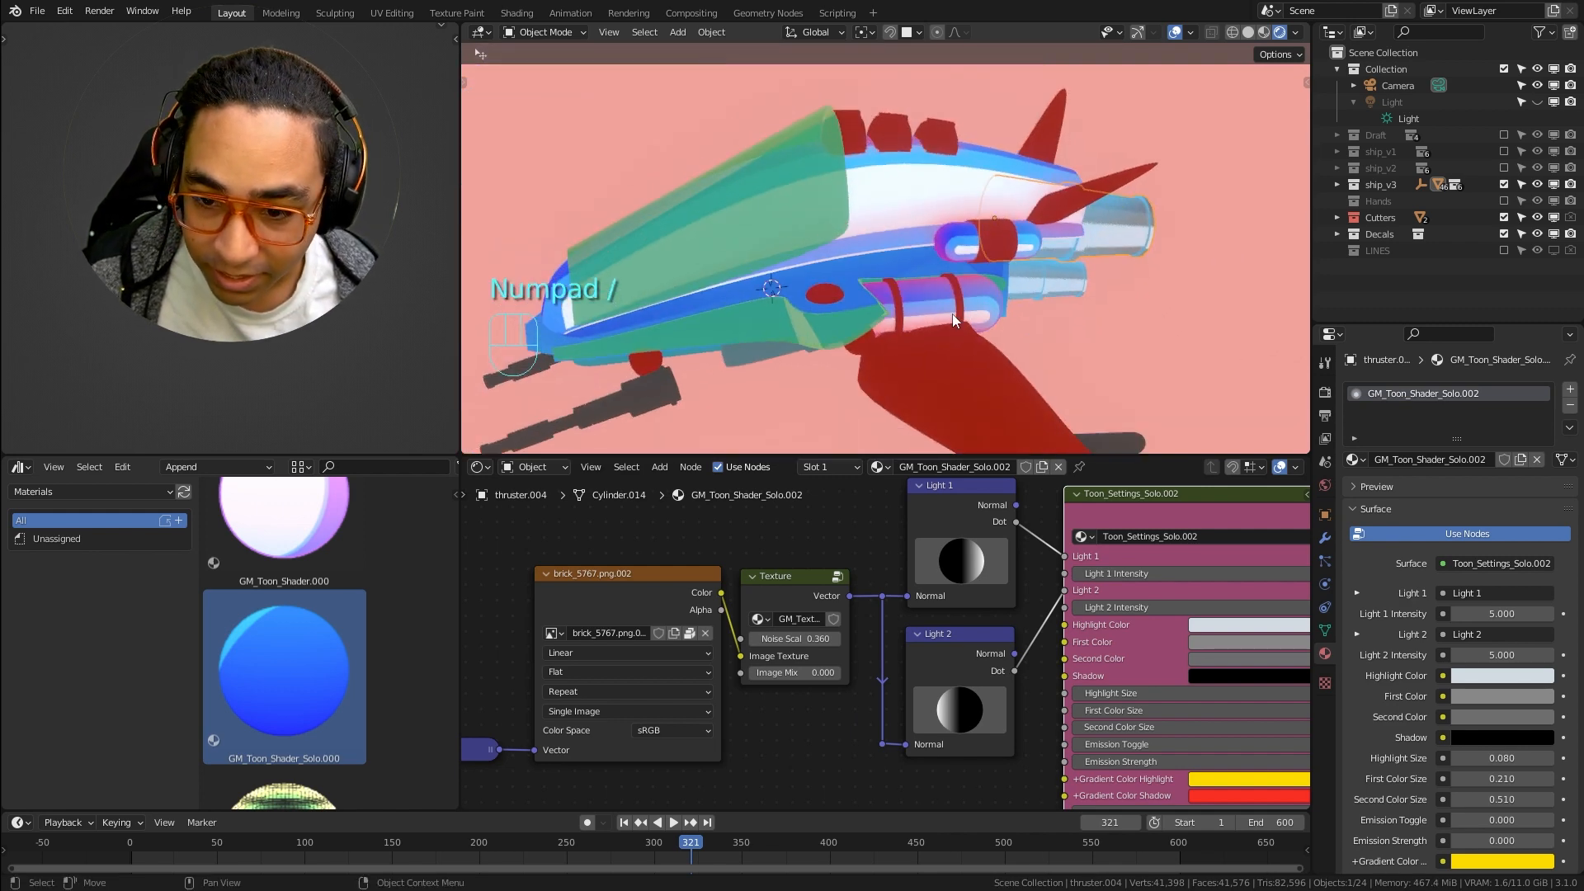
pyautogui.click(947, 201)
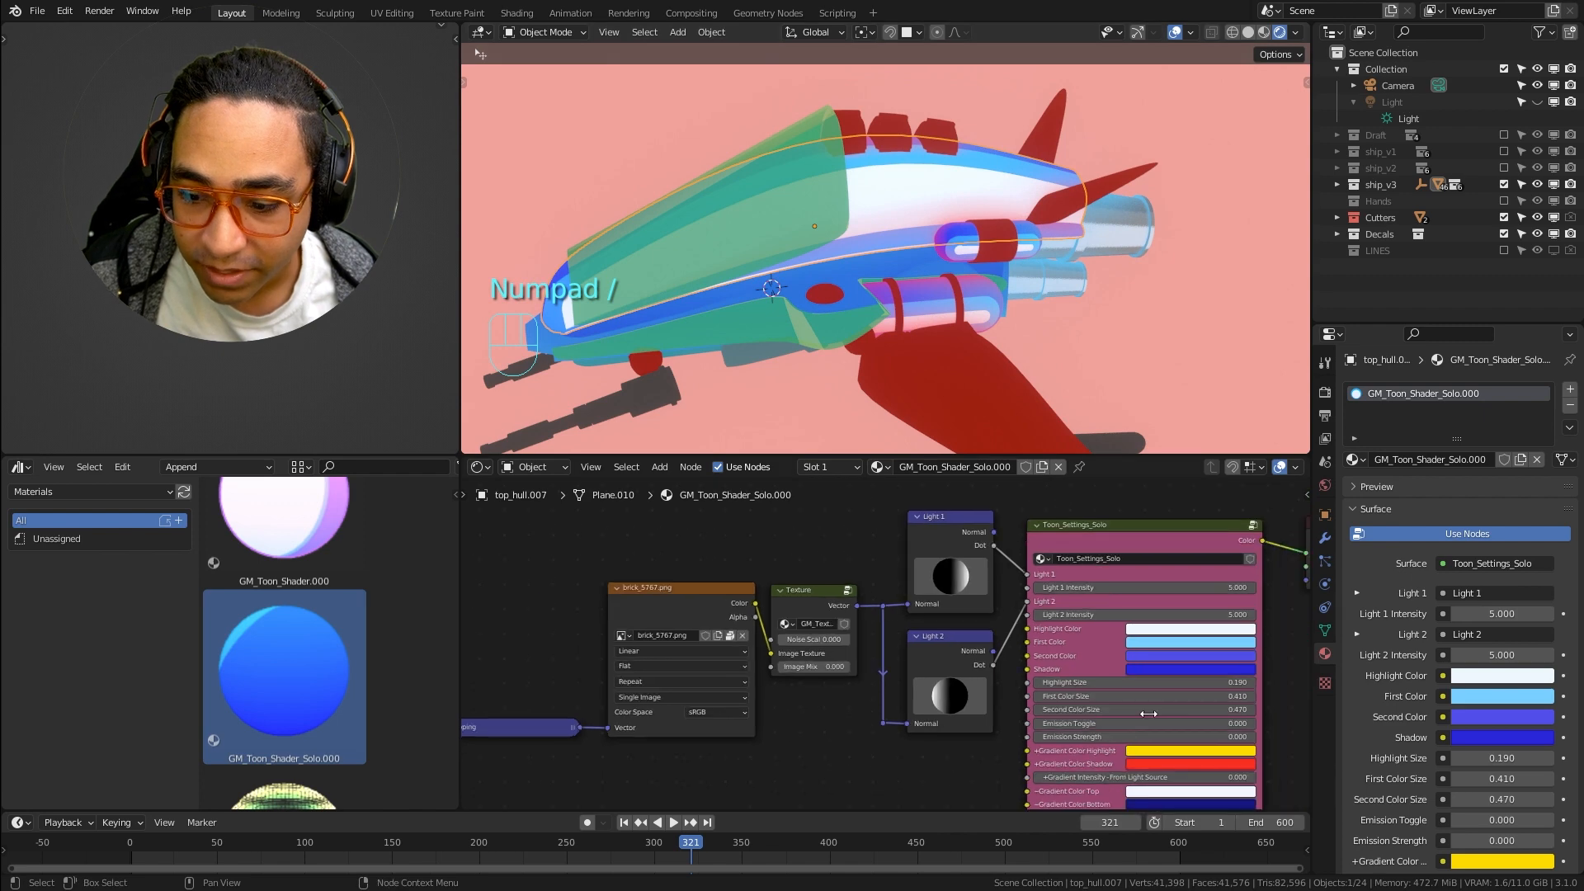
# Set AO Distance to 0.000 in the top hull's Toon_Settings_Solo node
pyautogui.moveTo(1003, 658); pyautogui.dragTo(907, 657)
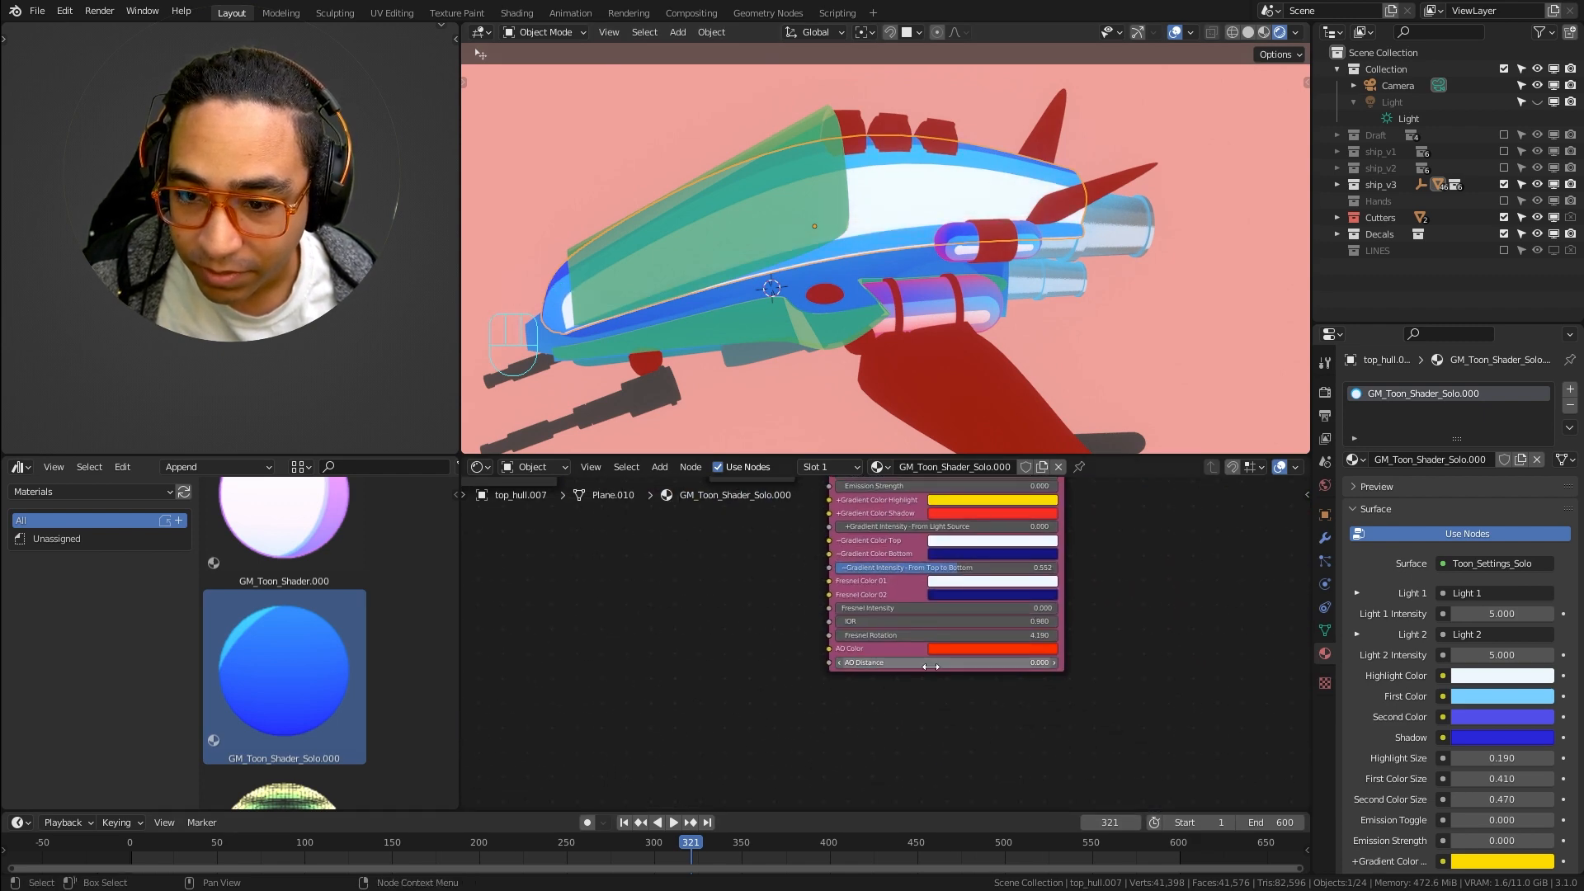
# Select the upper thruster and change its material's AO Color to a pale cream
pyautogui.click(1130, 226)
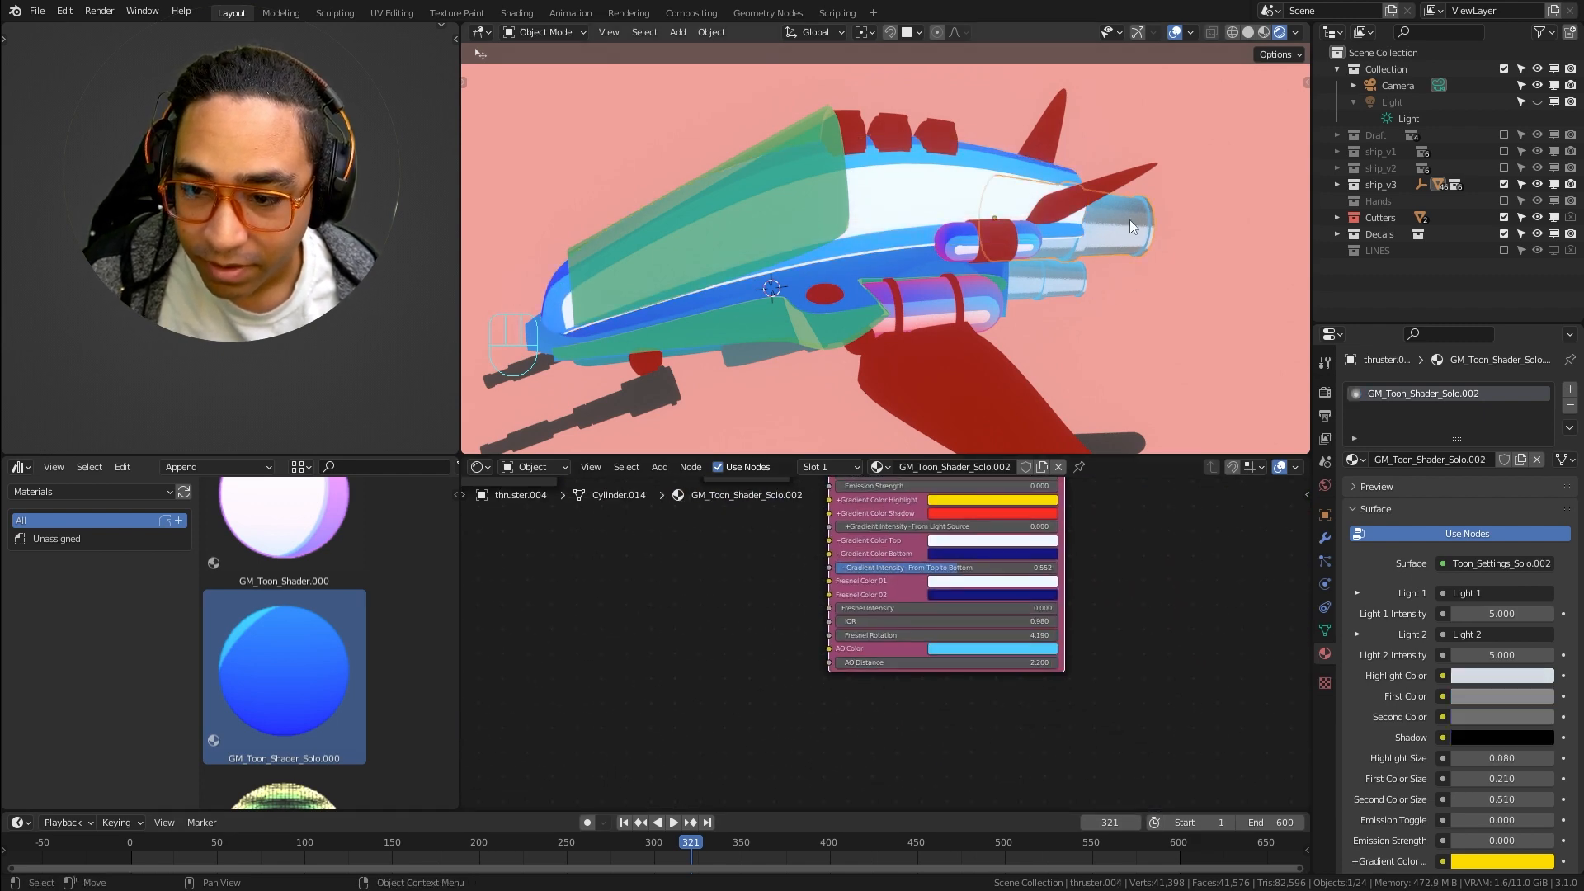
pyautogui.click(1031, 648)
pyautogui.moveTo(1005, 541)
pyautogui.mouseDown()
pyautogui.moveTo(969, 538)
pyautogui.moveTo(980, 528)
pyautogui.moveTo(978, 553)
pyautogui.mouseUp()
pyautogui.moveTo(983, 528)
pyautogui.mouseDown()
pyautogui.moveTo(996, 540)
pyautogui.moveTo(955, 523)
pyautogui.moveTo(978, 522)
pyautogui.mouseUp()
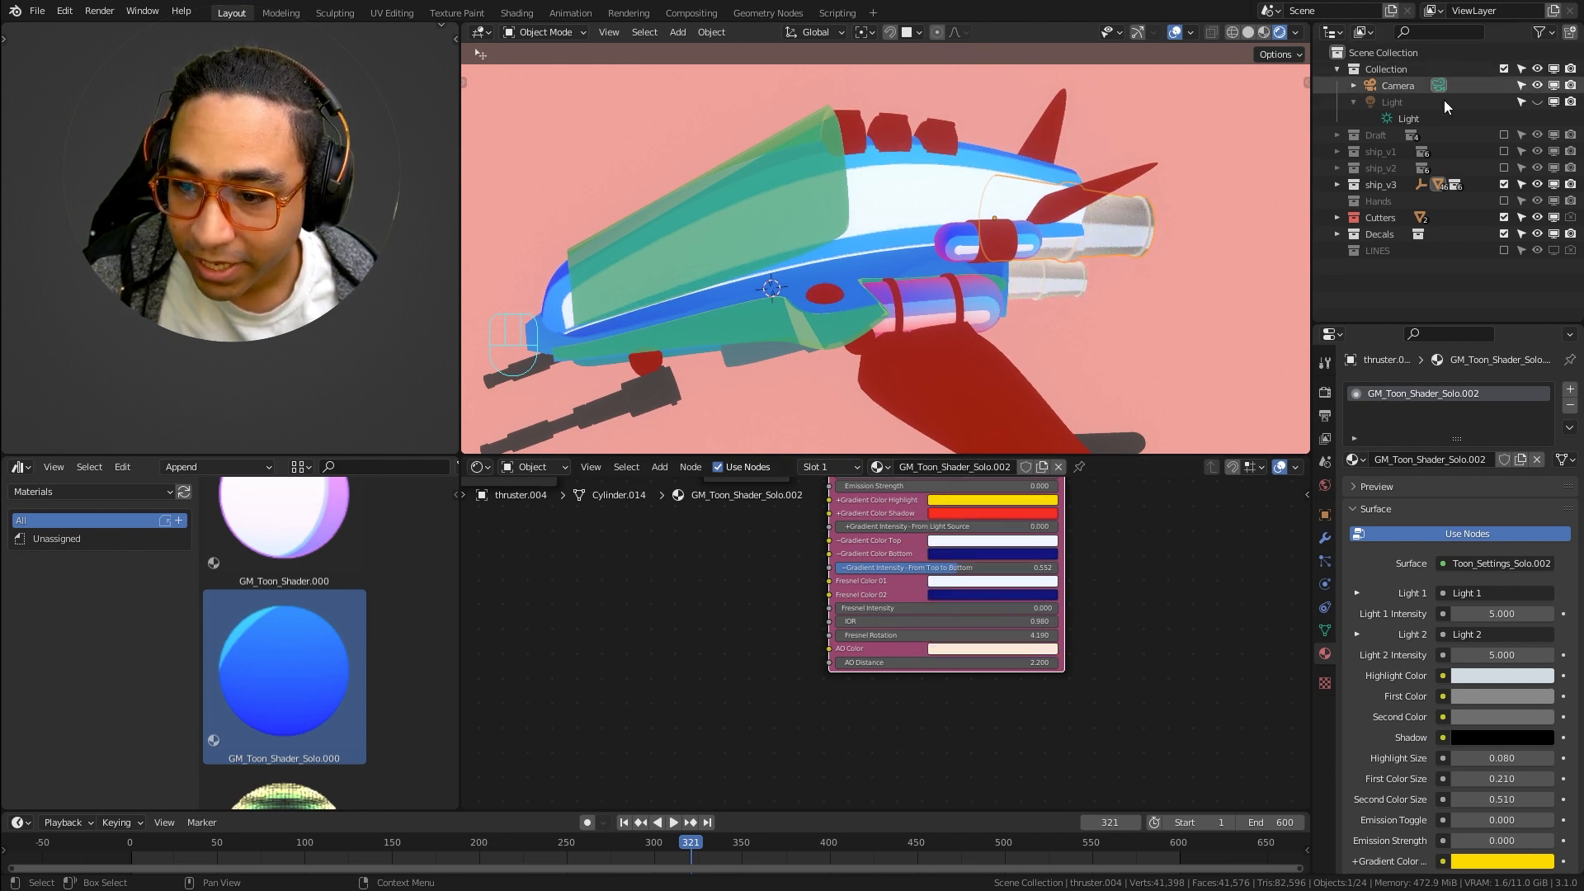
# Select the top hull again and unhide the scene's Light in the viewport
pyautogui.click(757, 193)
pyautogui.click(908, 194)
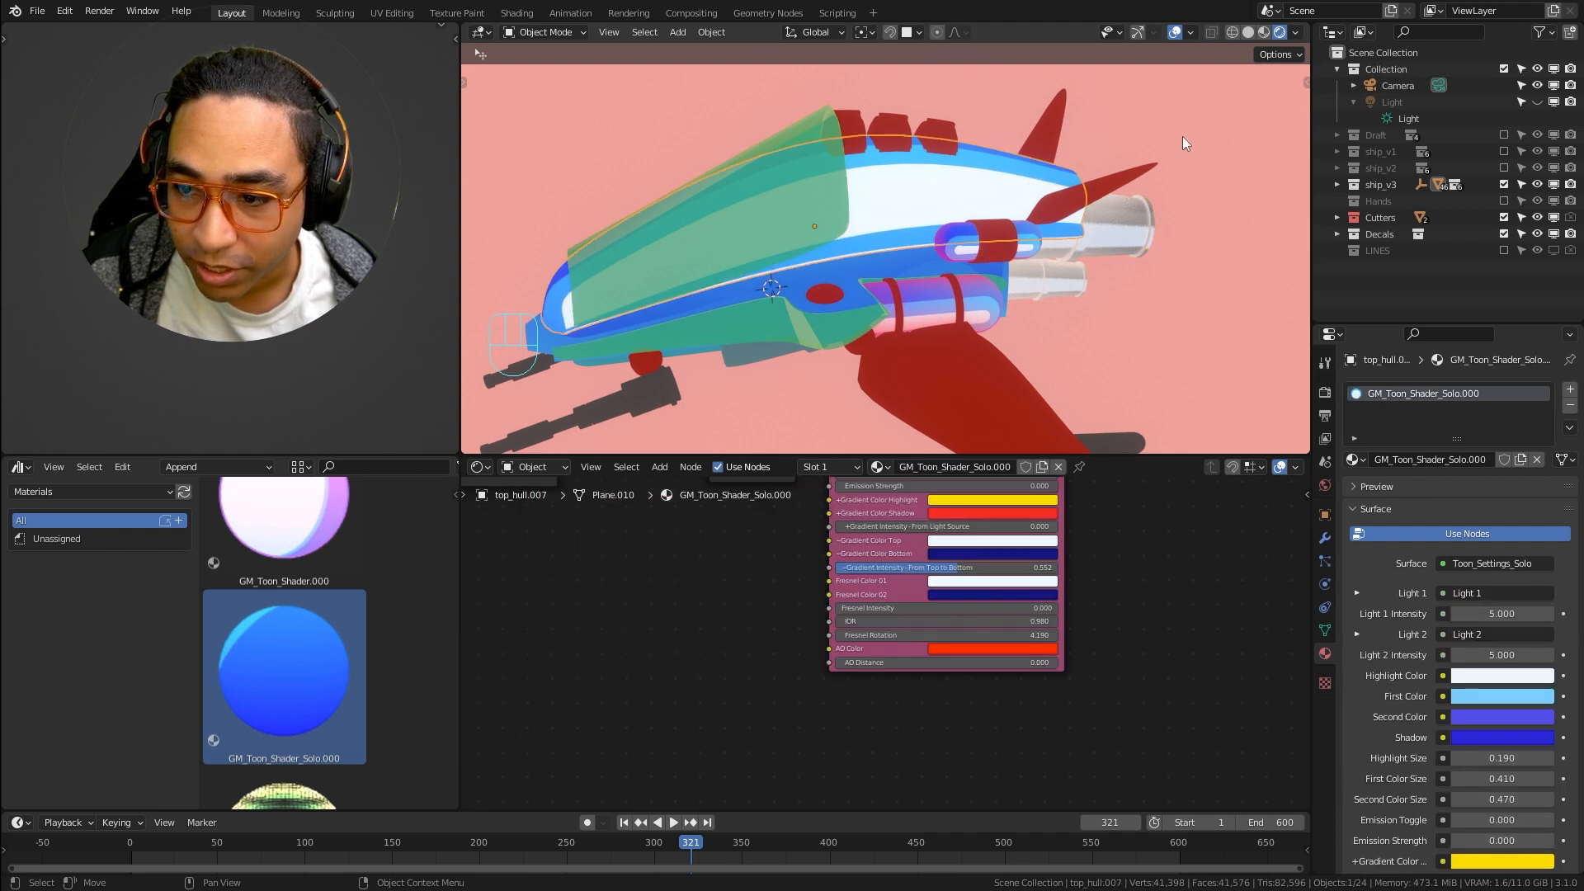
pyautogui.click(1536, 102)
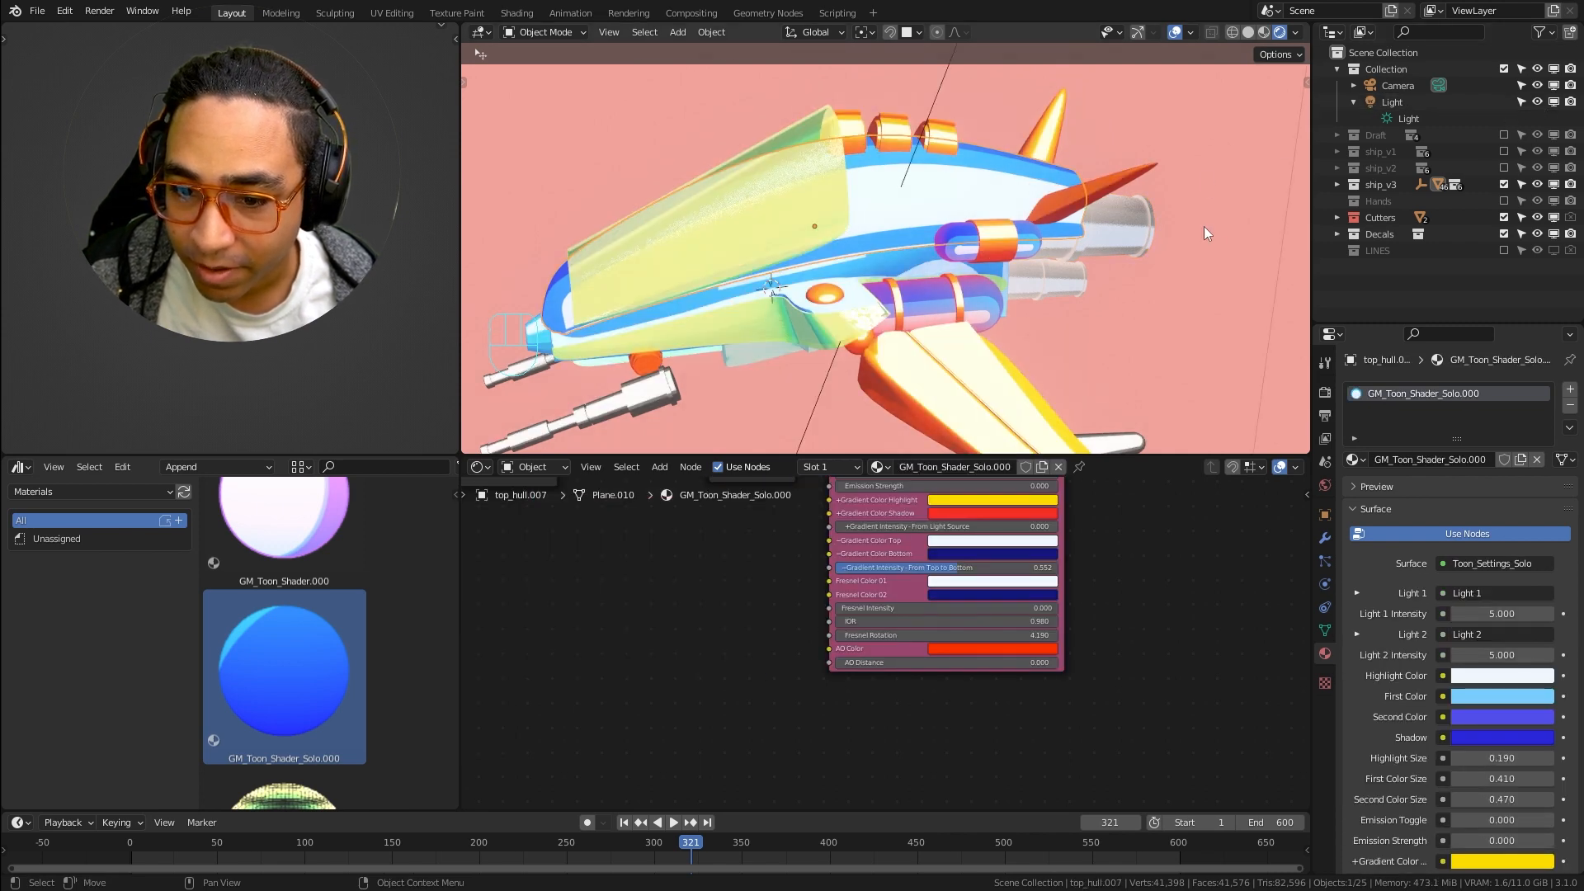
# Select the large canister, try a different Light 1 direction for its toon shading, and undo that change
pyautogui.moveTo(1122, 324)
pyautogui.mouseDown(button='middle')
pyautogui.moveTo(982, 270)
pyautogui.moveTo(1163, 289)
pyautogui.moveTo(1106, 307)
pyautogui.mouseUp(button='middle')
pyautogui.scroll(4, 1048, 299)
pyautogui.moveTo(996, 292); pyautogui.dragTo(833, 276, button='middle')
pyautogui.scroll(-4, 858, 287)
pyautogui.scroll(2, 777, 299)
pyautogui.scroll(3, 994, 296)
pyautogui.moveTo(997, 295); pyautogui.dragTo(1026, 283, button='middle')
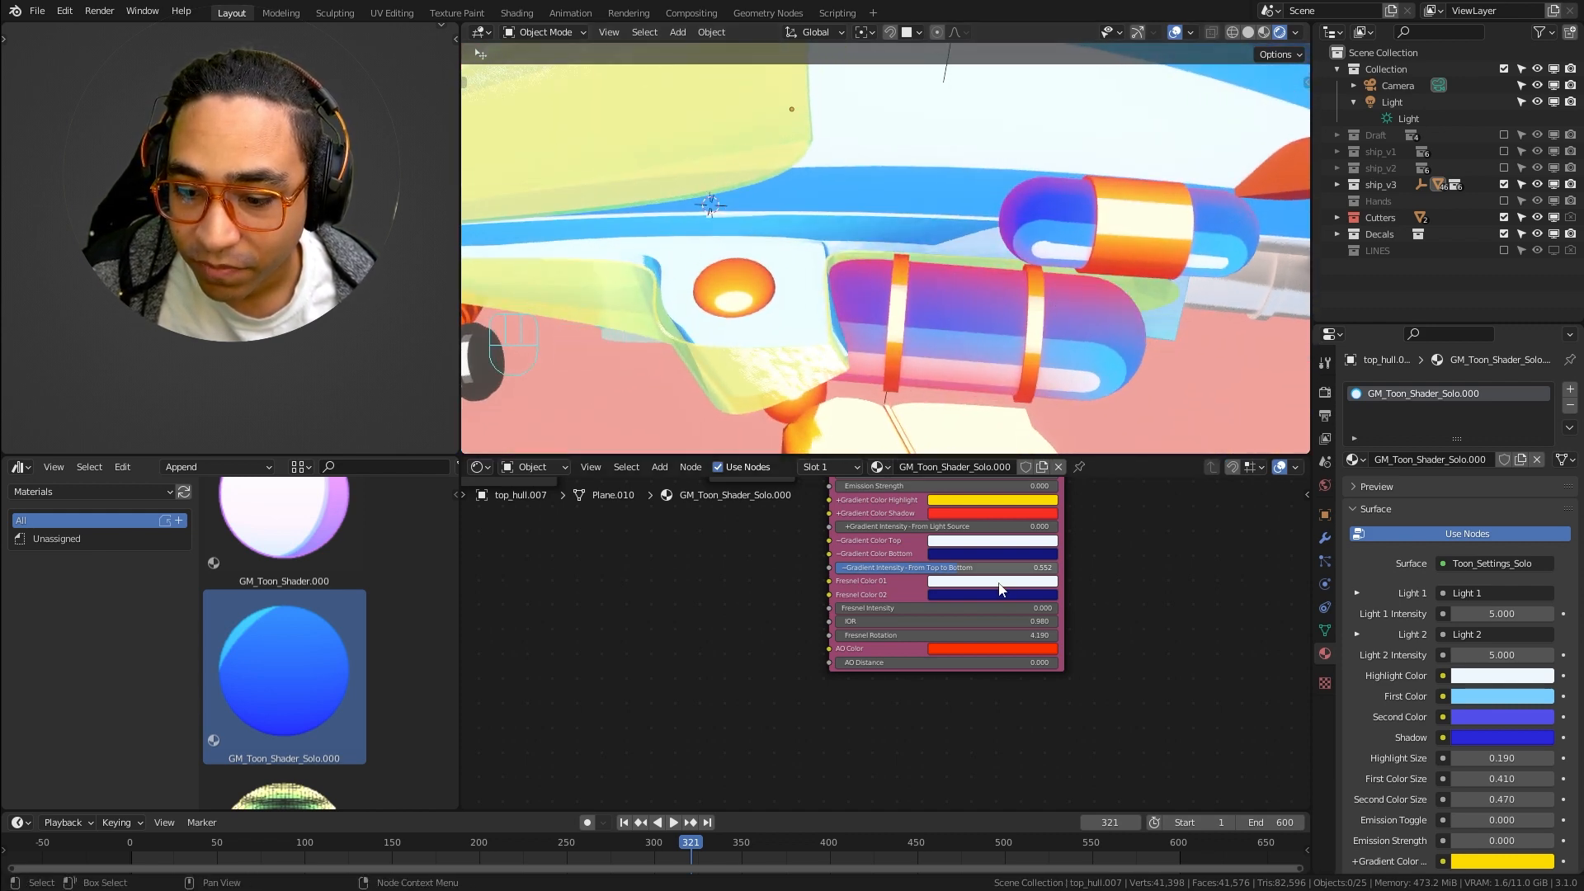
pyautogui.click(940, 351)
pyautogui.scroll(-3, 759, 577)
pyautogui.moveTo(760, 578); pyautogui.dragTo(838, 695, button='middle')
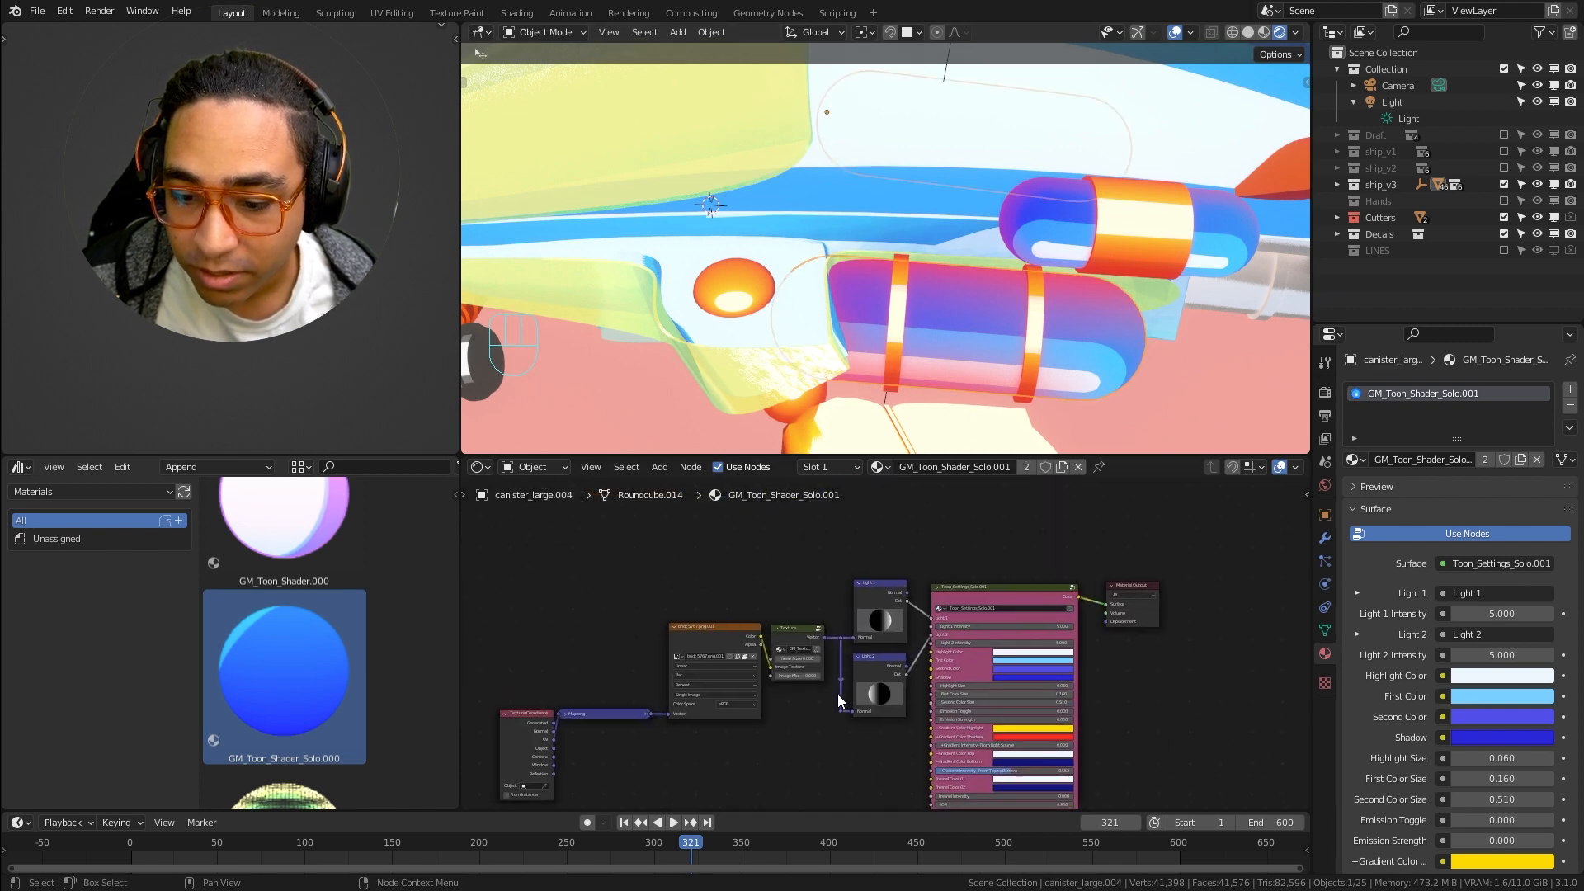
pyautogui.scroll(4, 838, 694)
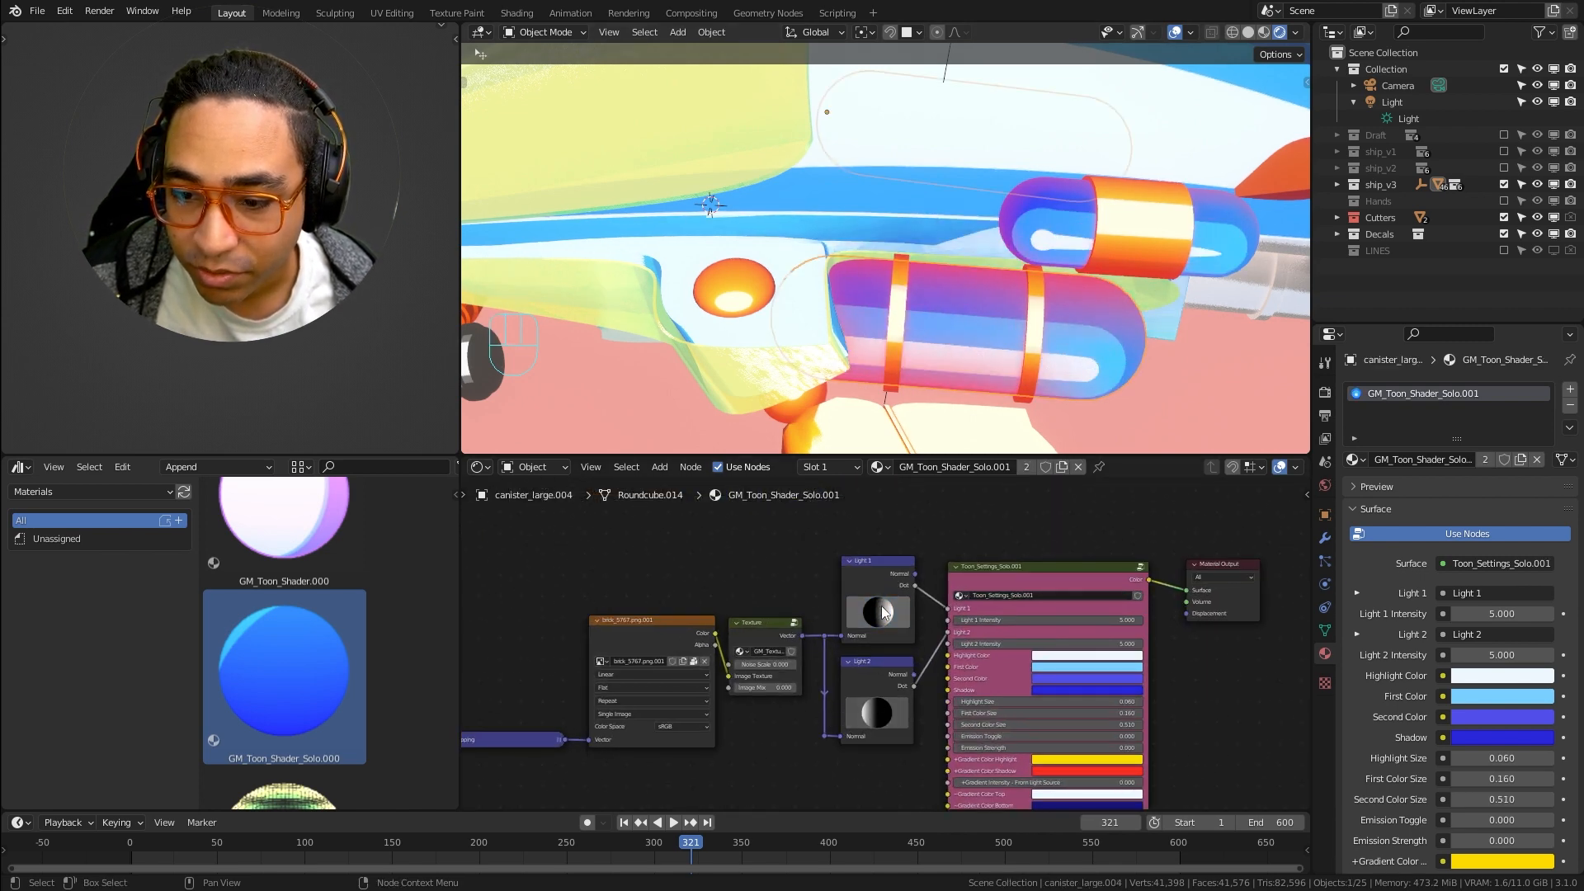
pyautogui.hotkey('ctrl', 'z')
# Try roughening the large canister's shading with a Noise Scale of 0.900 in its Texture node
pyautogui.scroll(4, 789, 696)
pyautogui.moveTo(726, 672); pyautogui.dragTo(792, 672)
pyautogui.keyDown('shift'); pyautogui.moveTo(933, 318); pyautogui.dragTo(957, 239, button='middle'); pyautogui.keyUp('shift')
pyautogui.scroll(-2, 957, 245)
pyautogui.hotkey('ctrl', 'z')
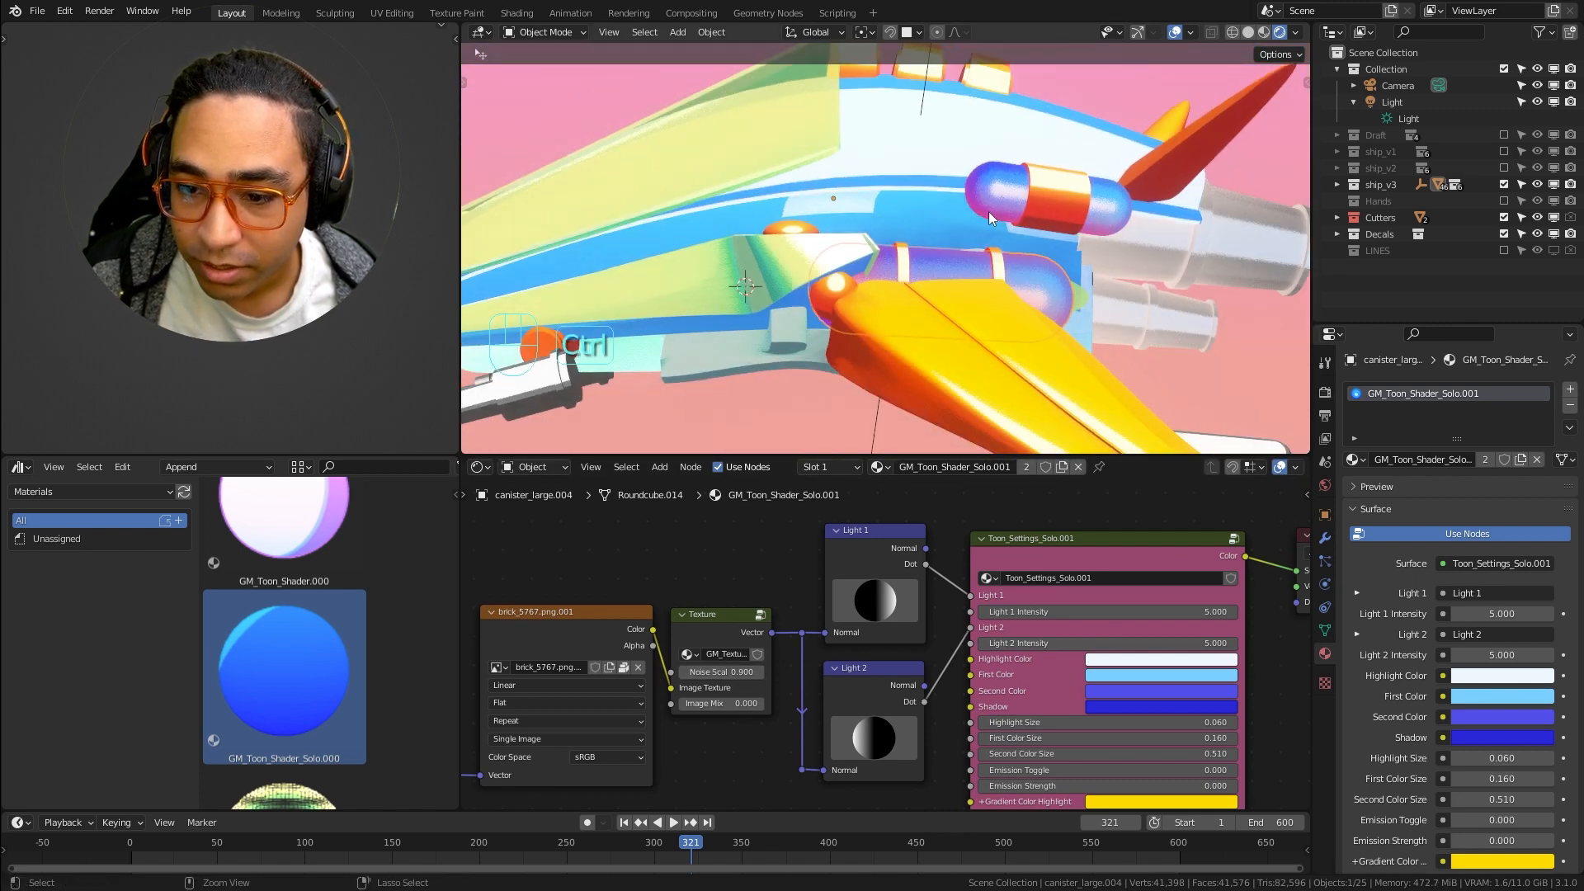
pyautogui.moveTo(1115, 697); pyautogui.dragTo(1143, 594, button='middle')
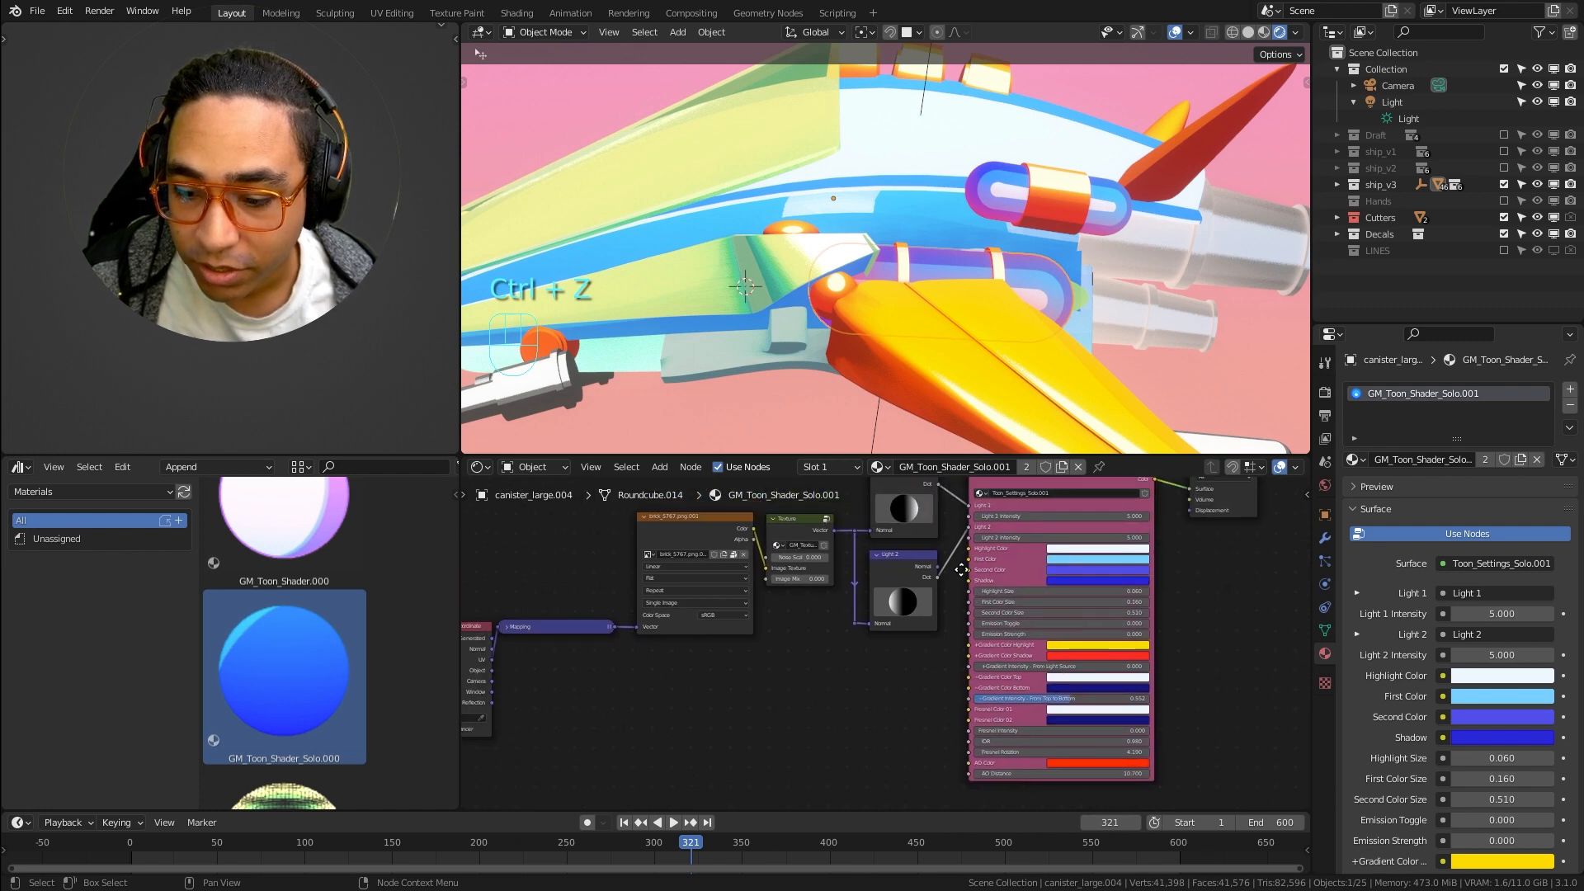
pyautogui.moveTo(1072, 528); pyautogui.dragTo(1099, 621, button='middle')
pyautogui.scroll(-2, 948, 569)
pyautogui.scroll(-1, 953, 597)
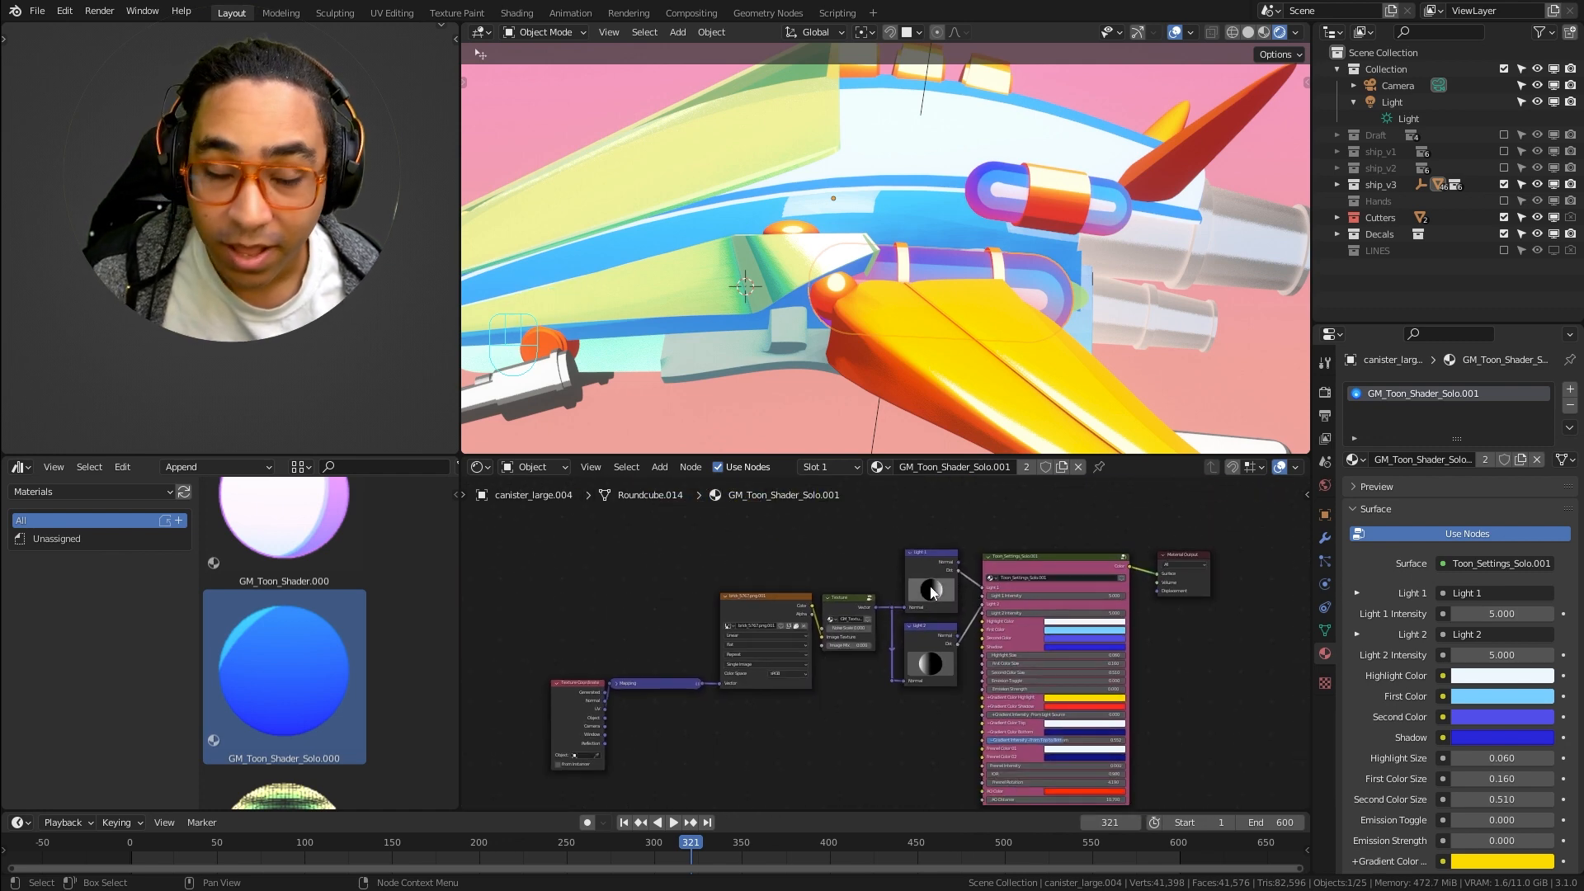